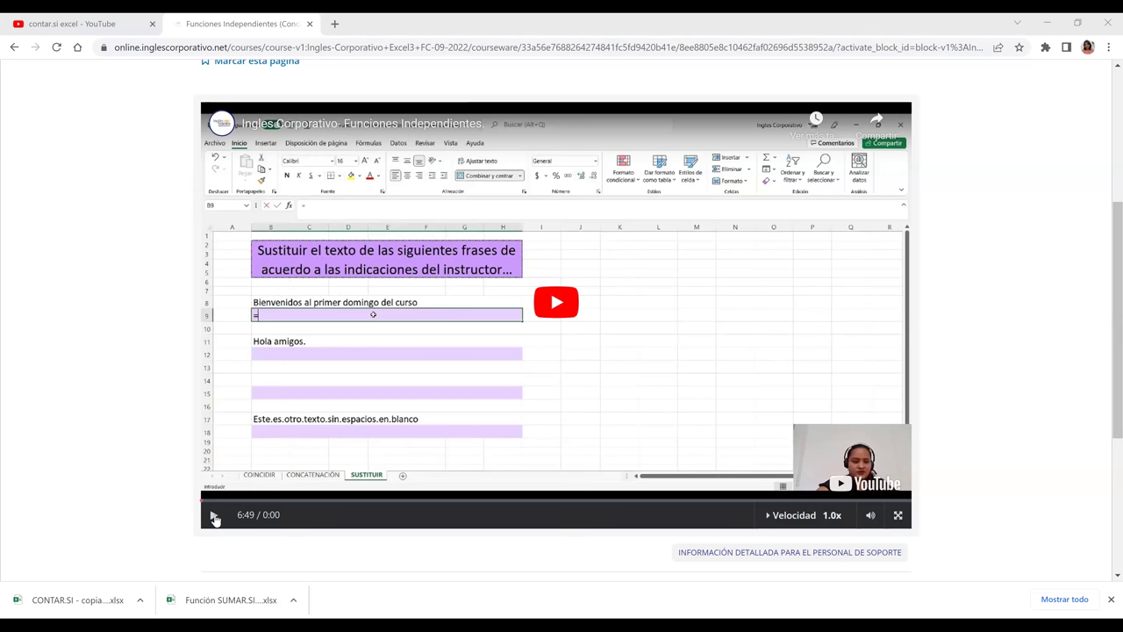
- Play the Funciones Independientes lesson video and switch it to full screen
left_click(214, 518)
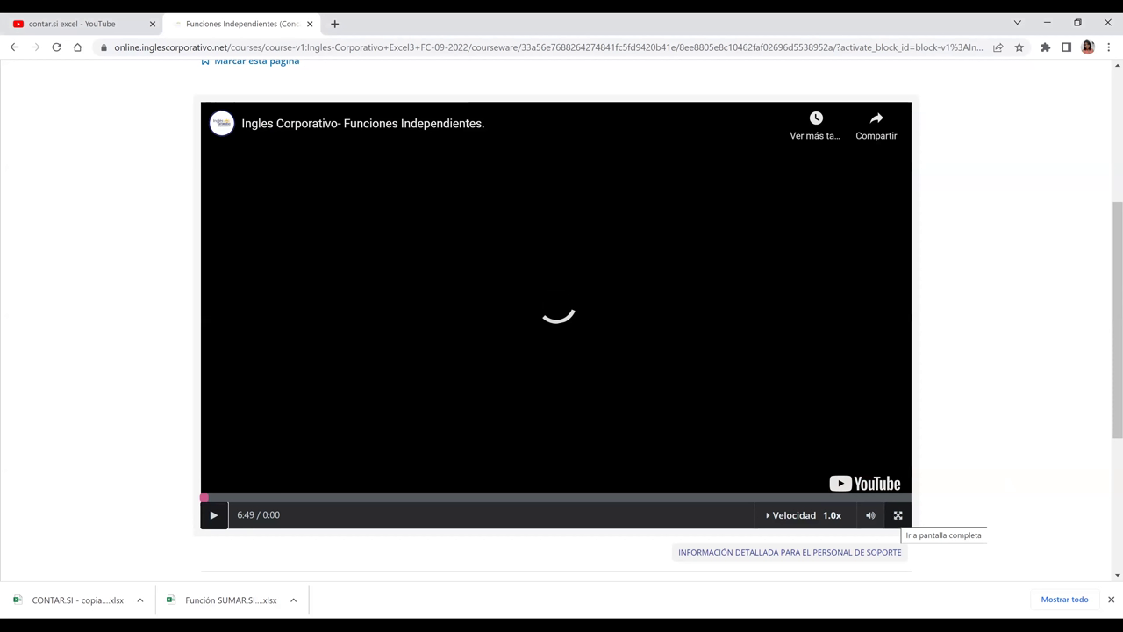
left_click(896, 518)
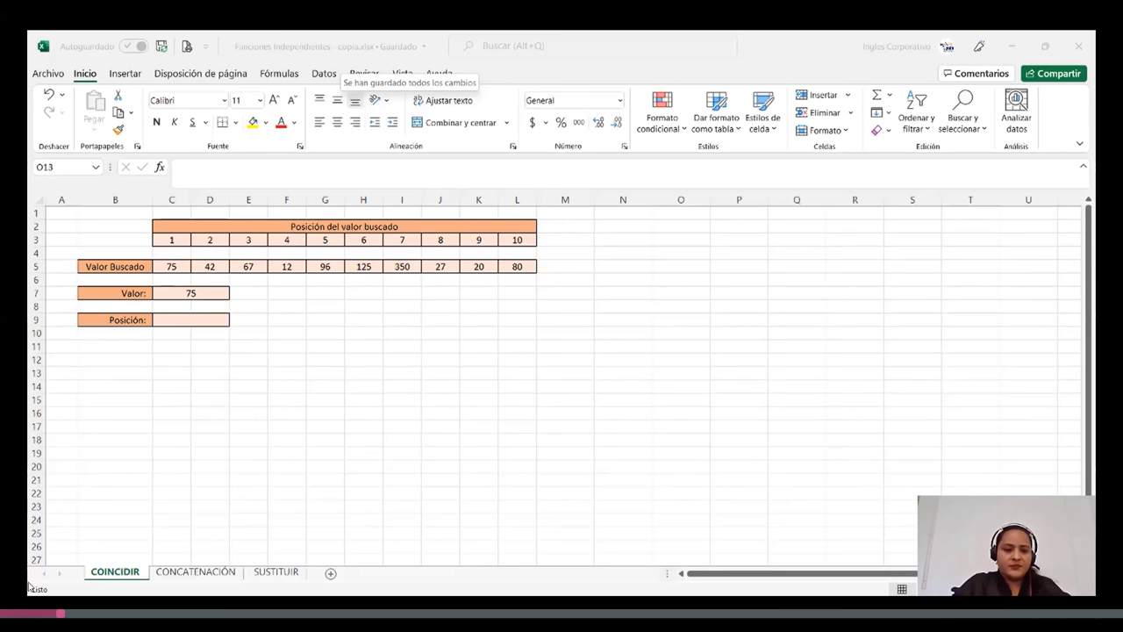
left_click(386, 347)
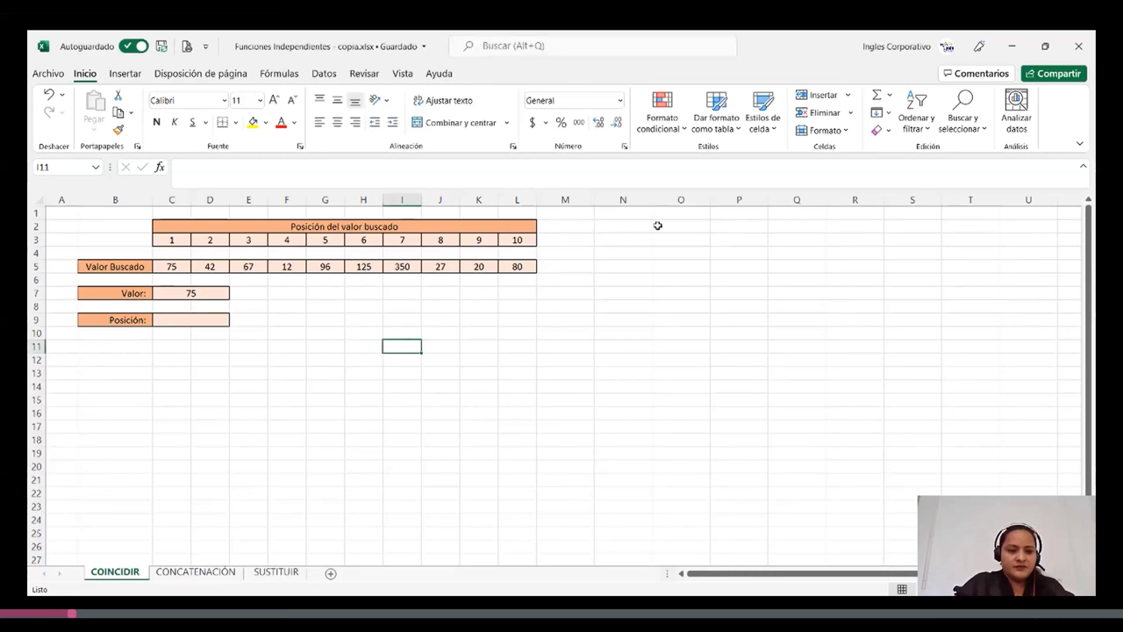
left_click(190, 575)
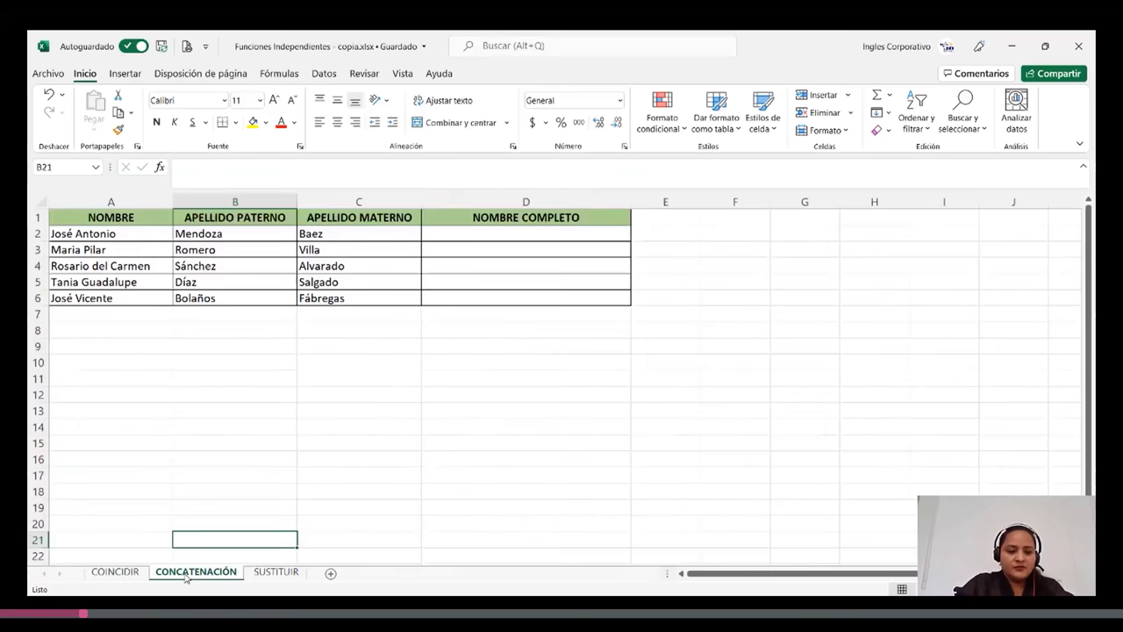
left_click(277, 572)
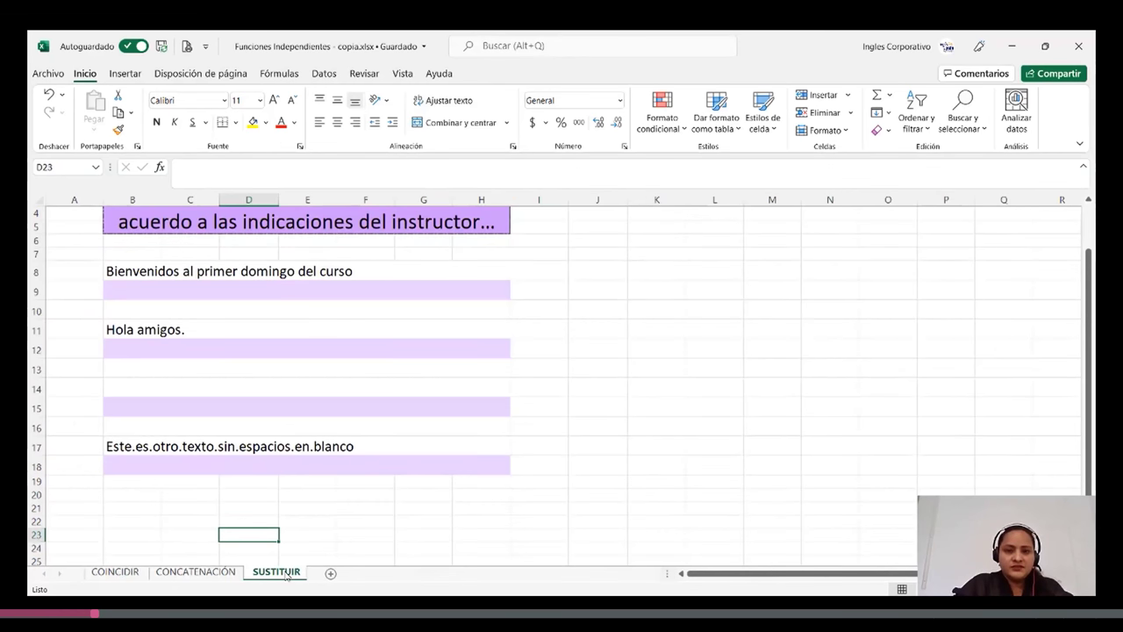
left_click(117, 572)
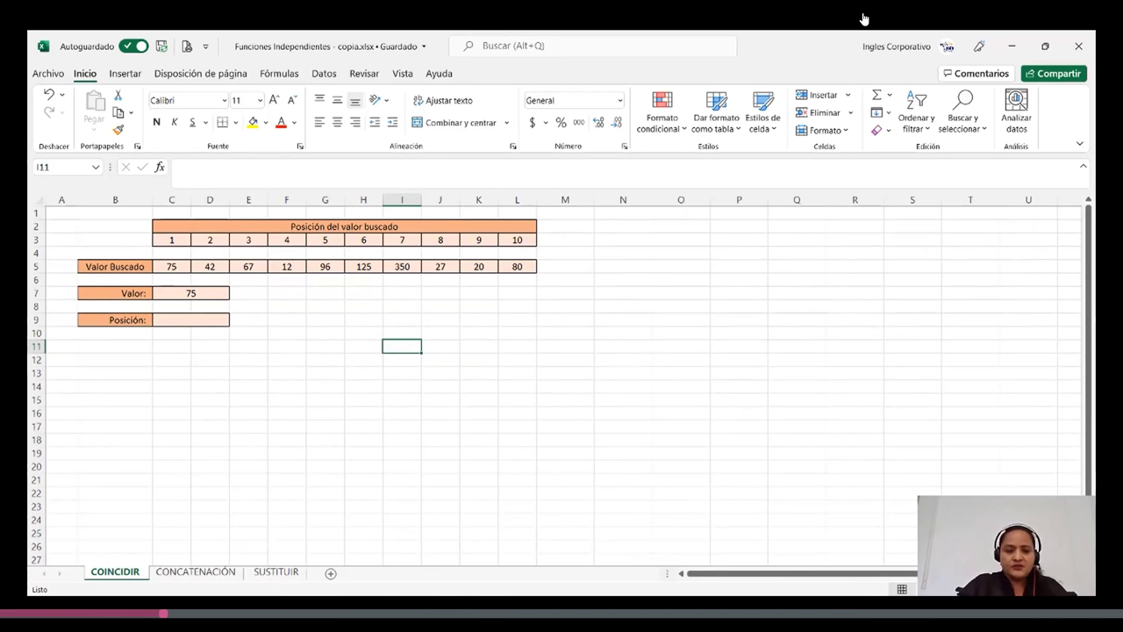
- Delete the value 75 from the Valor cell C7 on the COINCIDIR sheet
left_click(200, 322)
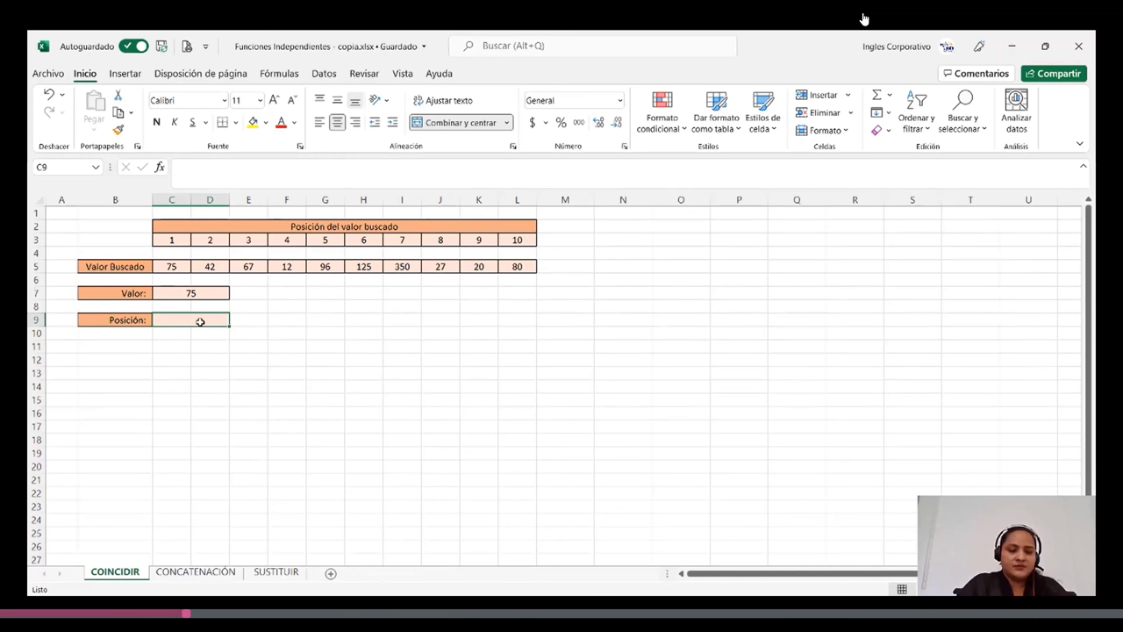
left_click(193, 293)
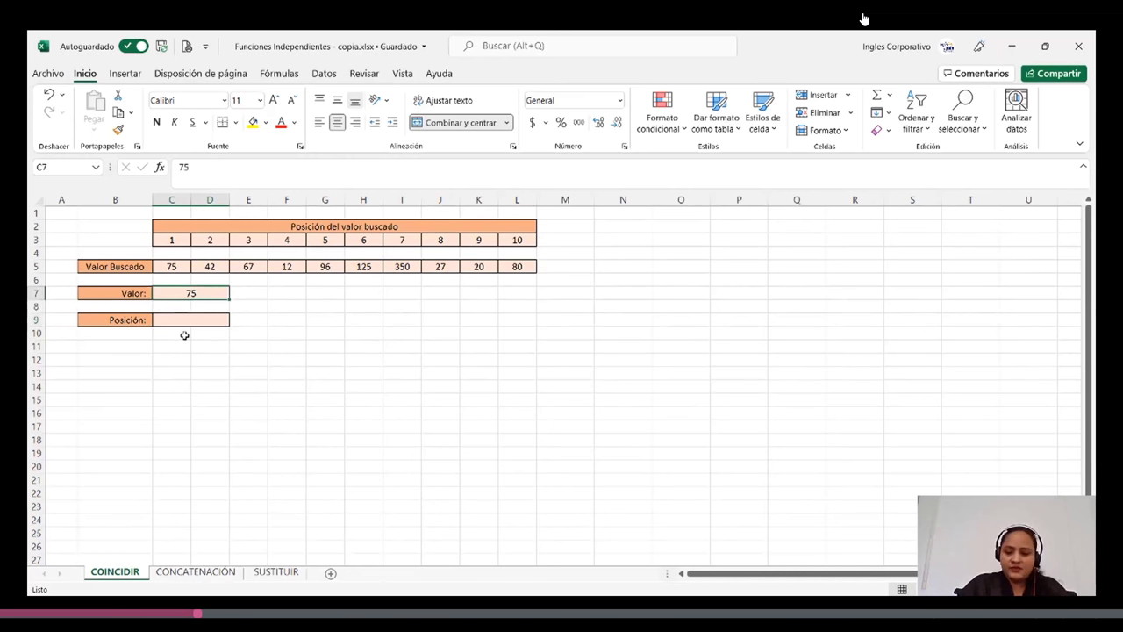
key("Delete")
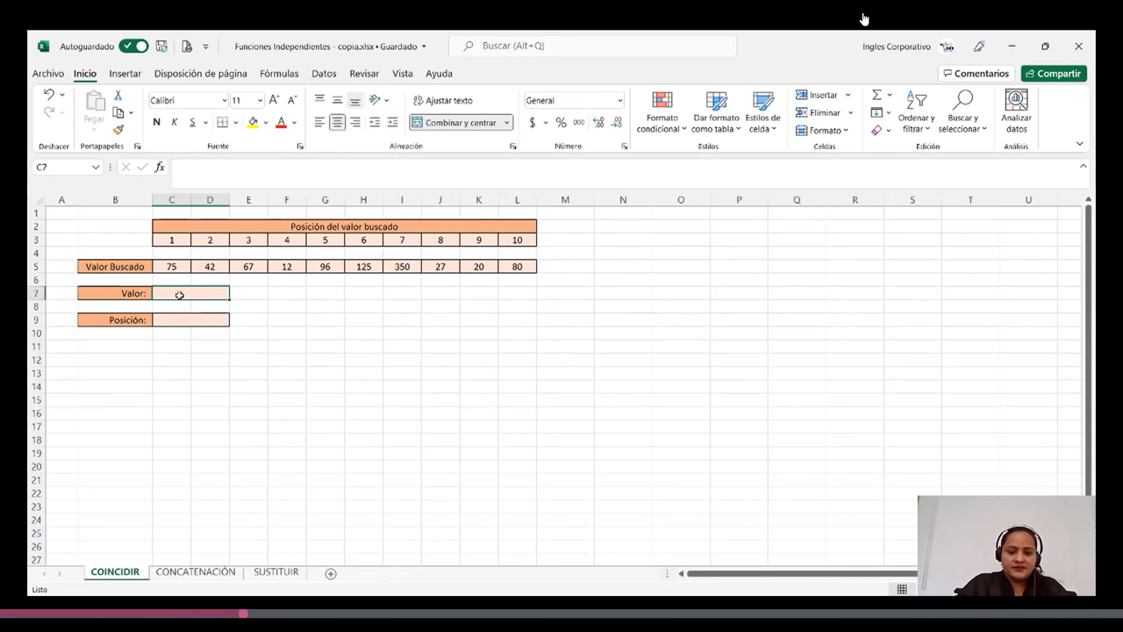
- Enter Valor 27 in C7 and =COINCIDIR(C7;C5:L5;0) in C9, returning position 8
type("27")
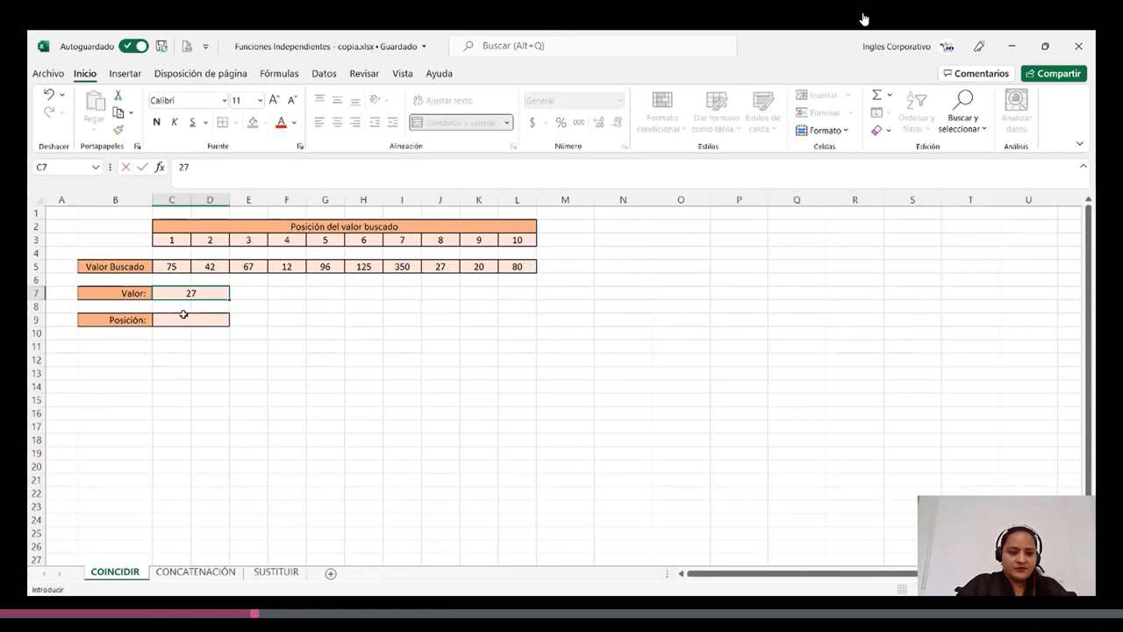
left_click(182, 322)
type("=")
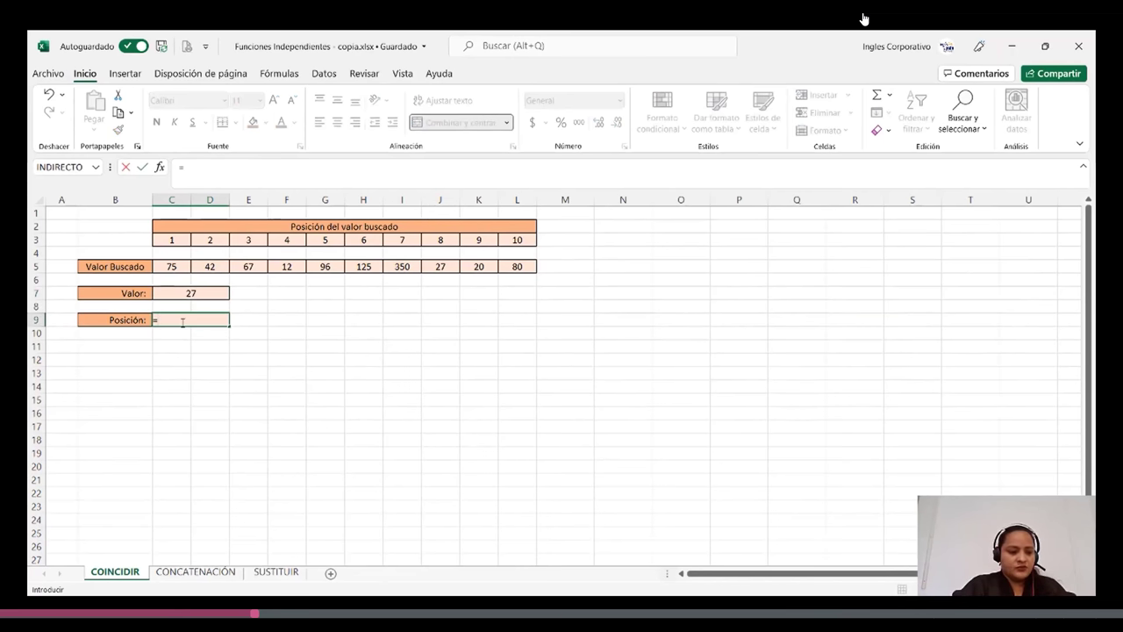
type("coi")
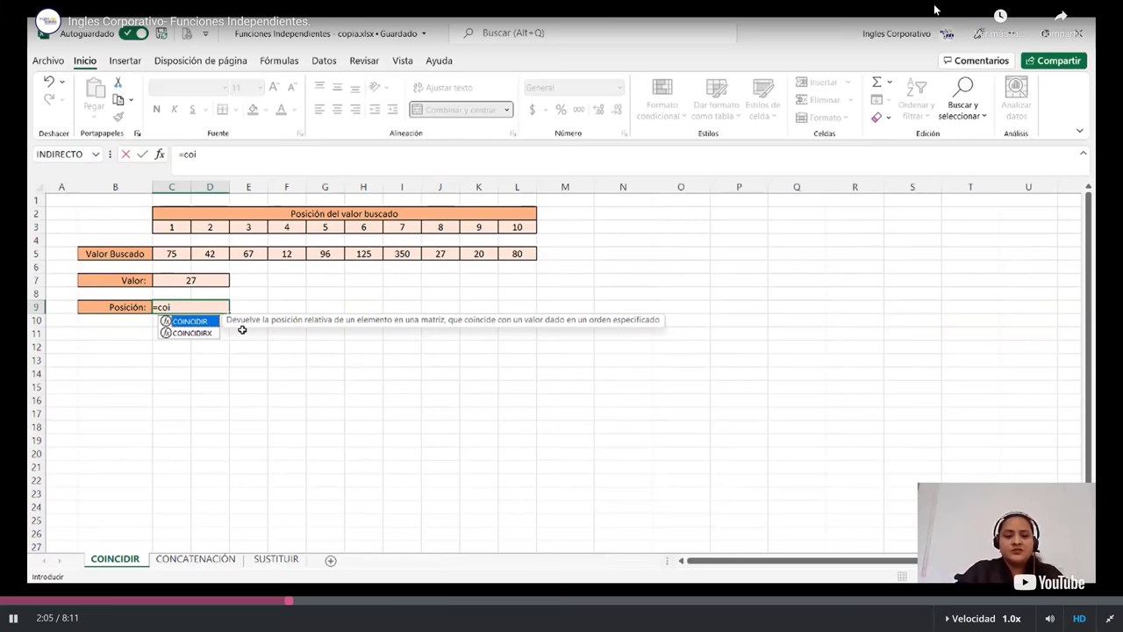
left_click_drag(933, 10, 490, 131)
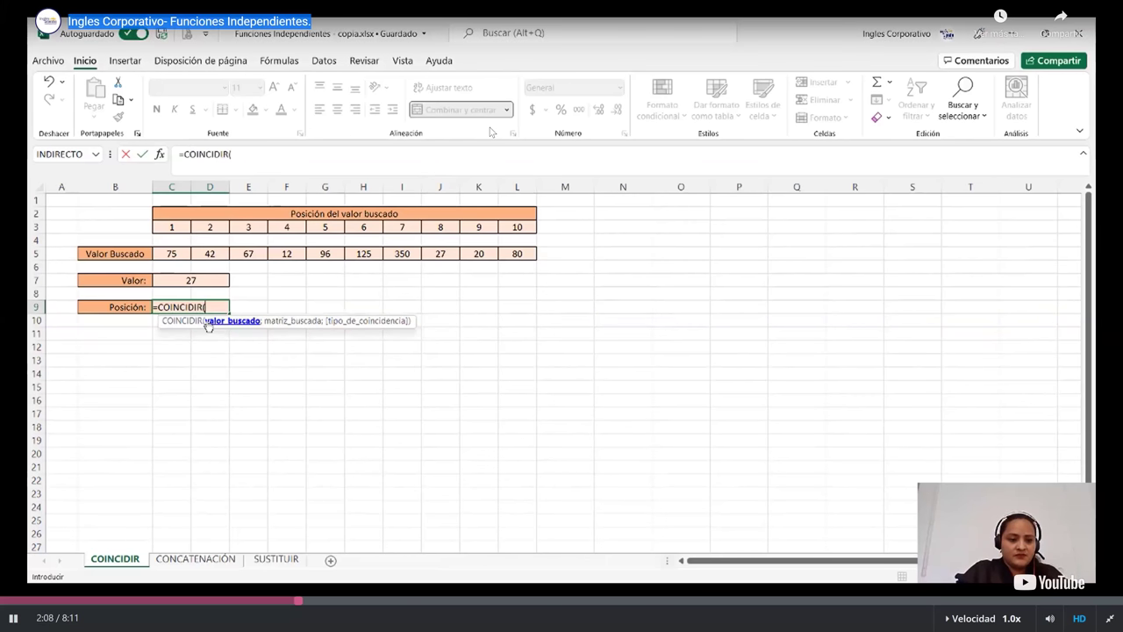
left_click(559, 300)
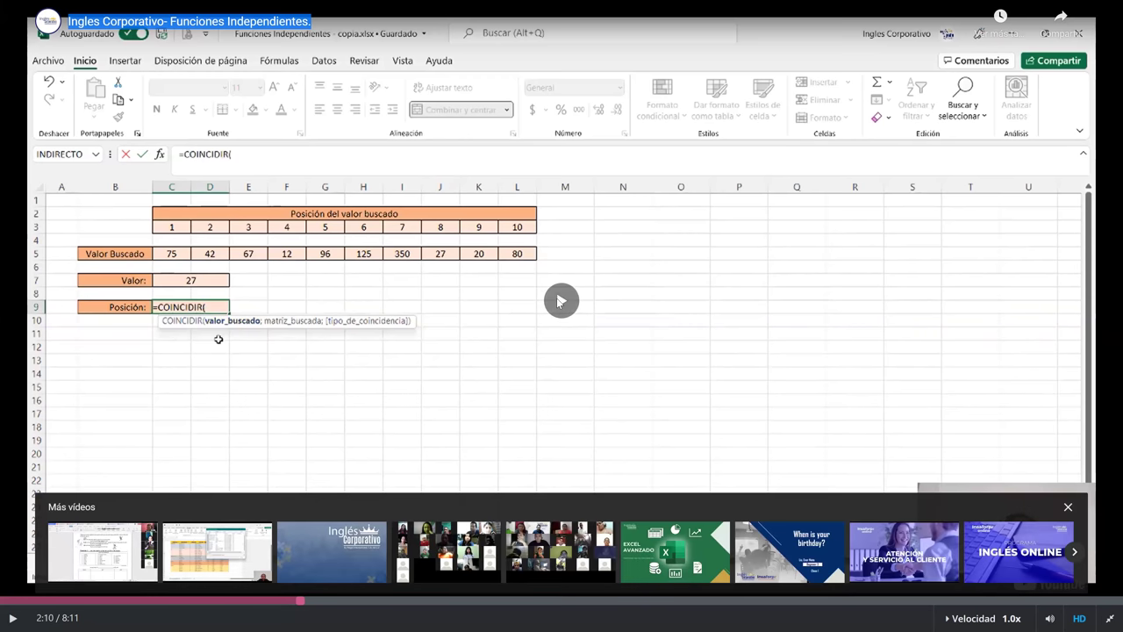
left_click(558, 300)
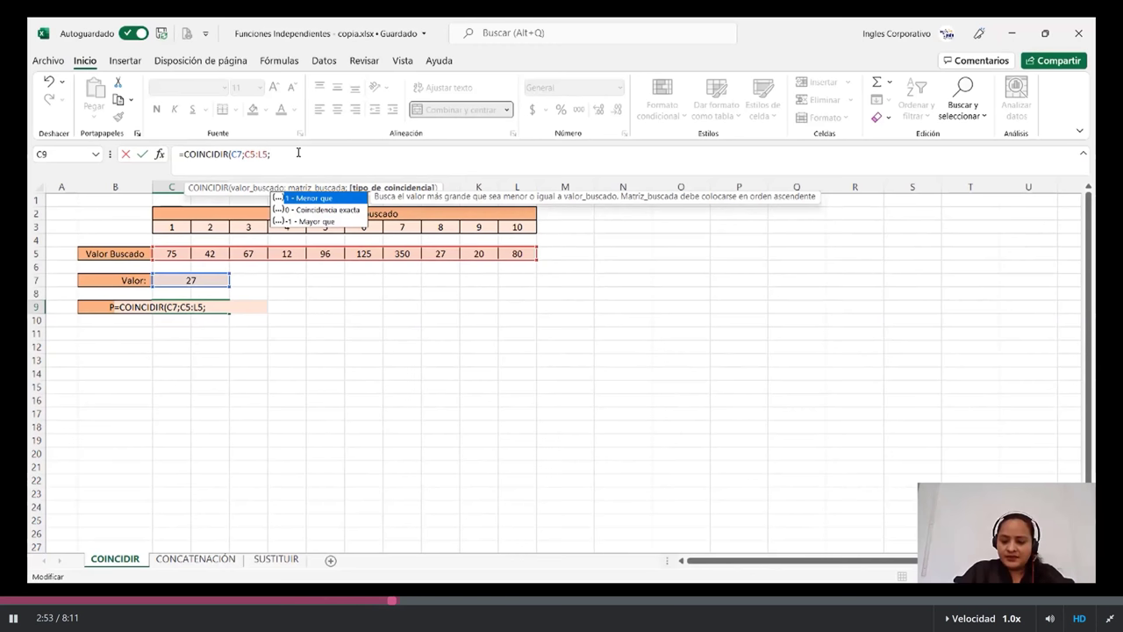
type("0")
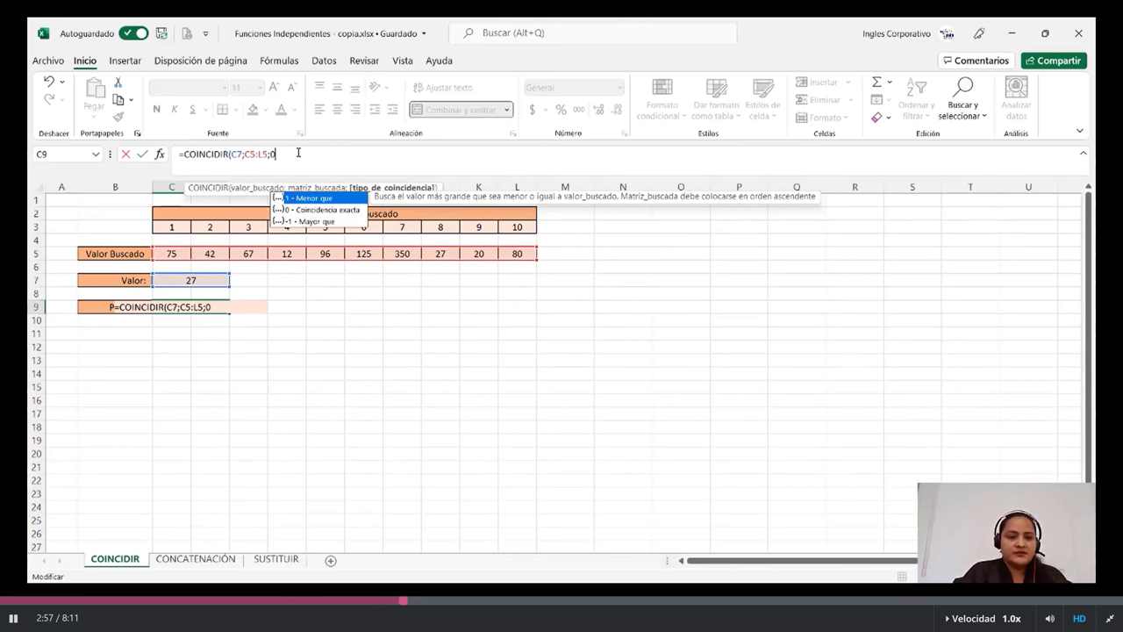
type(")")
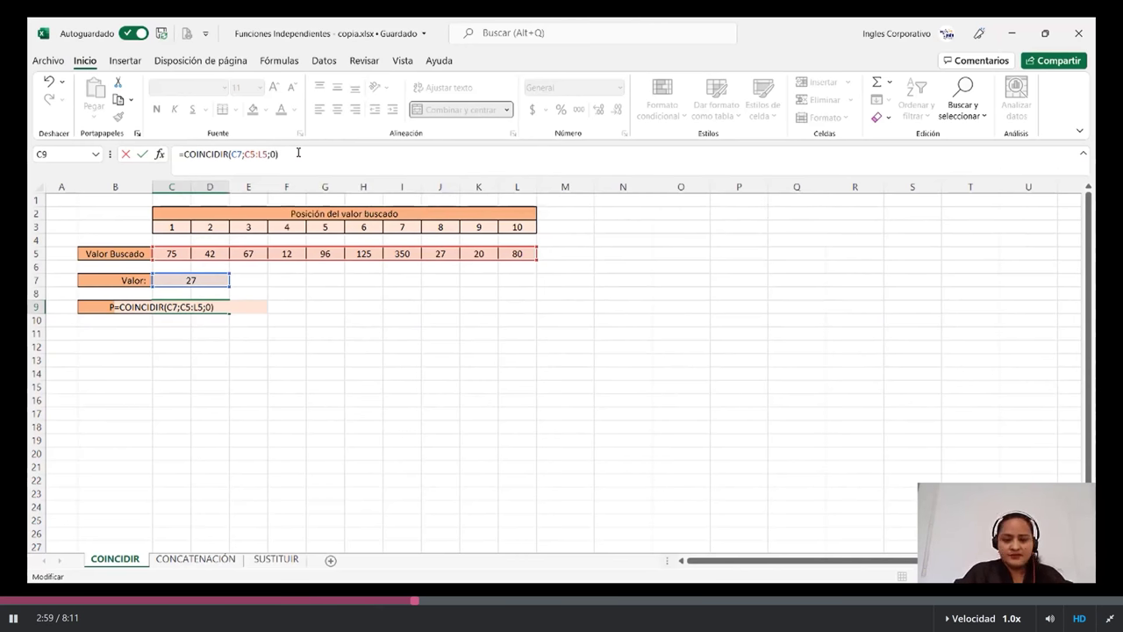
key("Return")
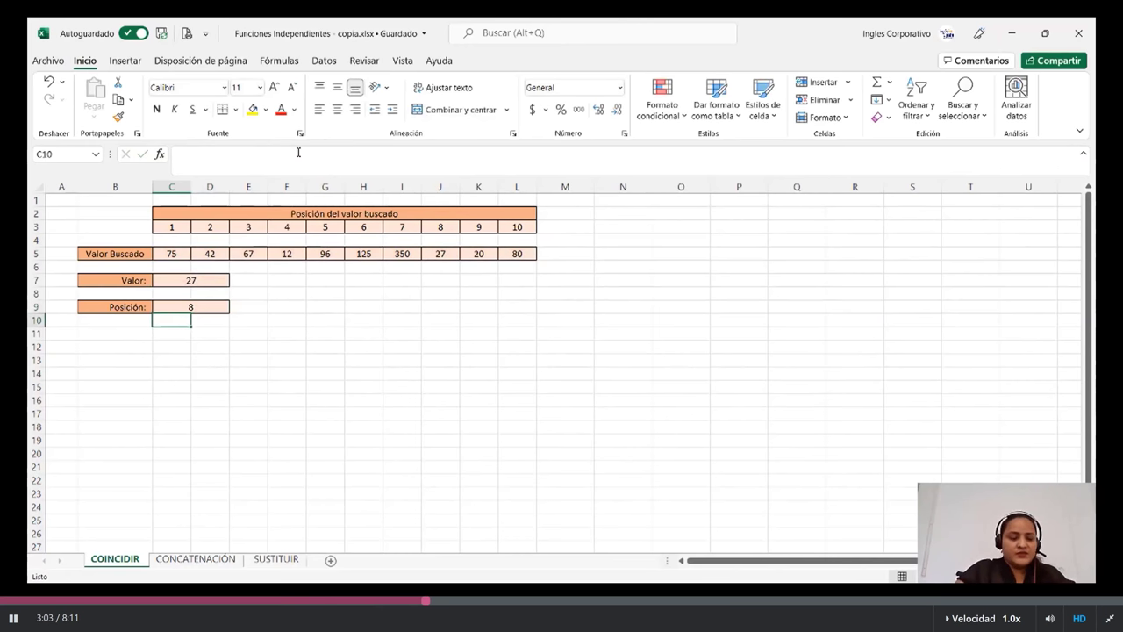
- Review C9's COINCIDIR formula against position 8, value 27 and the last value 80
left_click(205, 309)
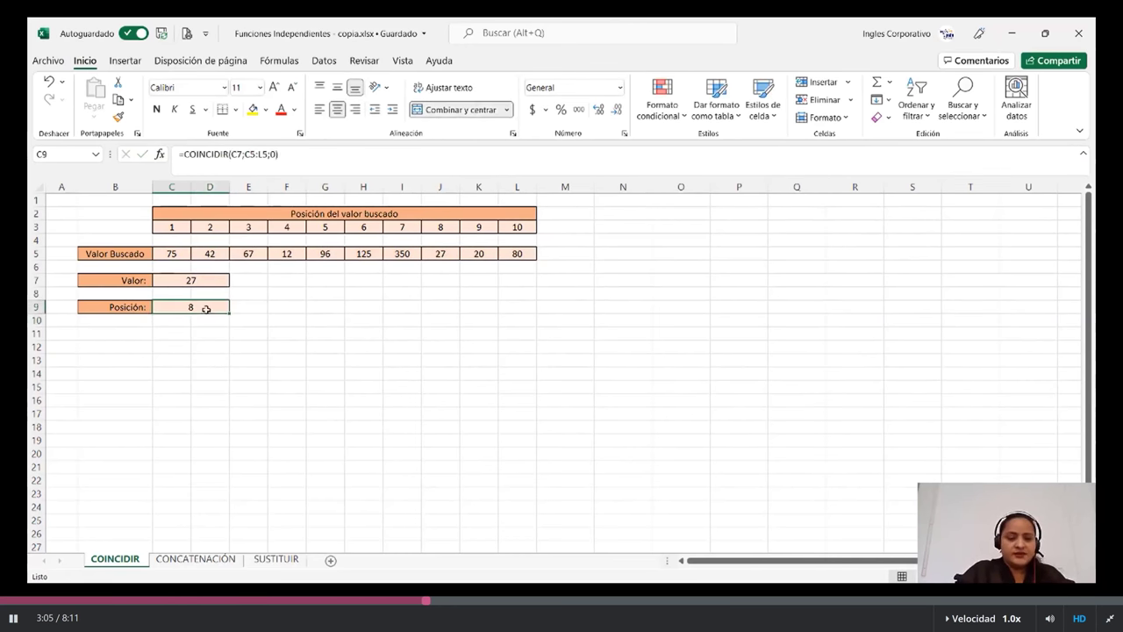
left_click(437, 227)
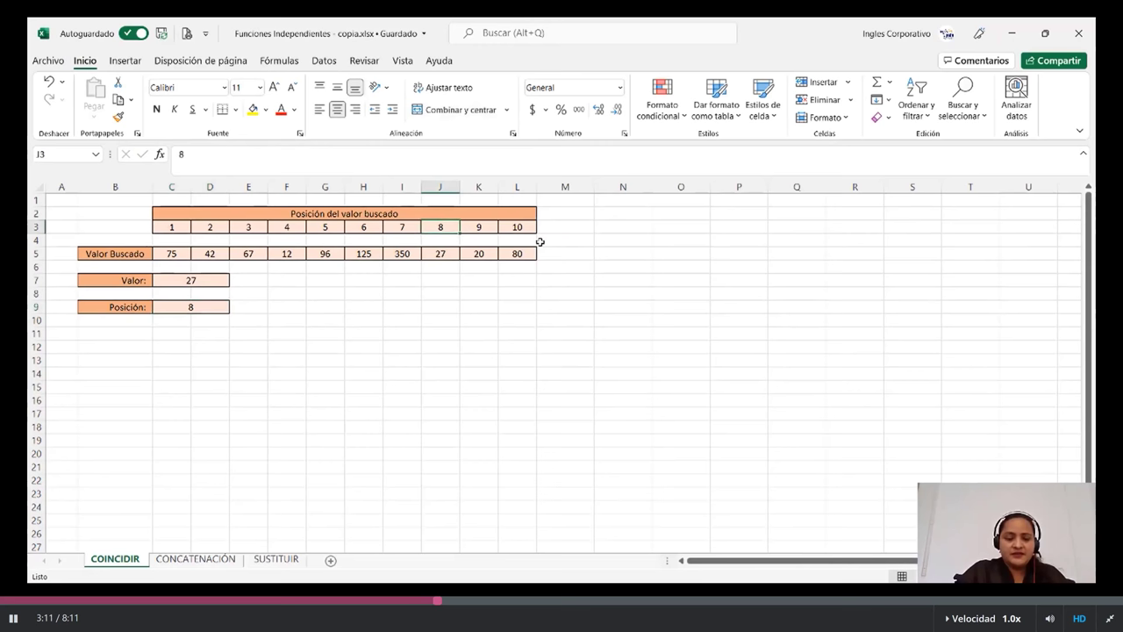
left_click(437, 253)
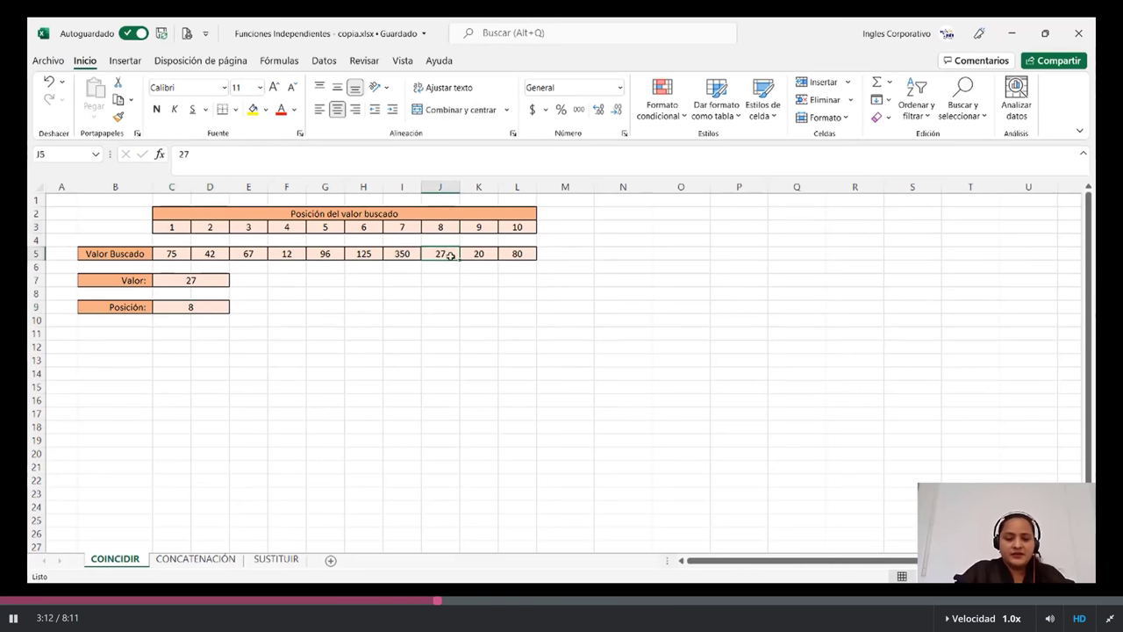
left_click(518, 253)
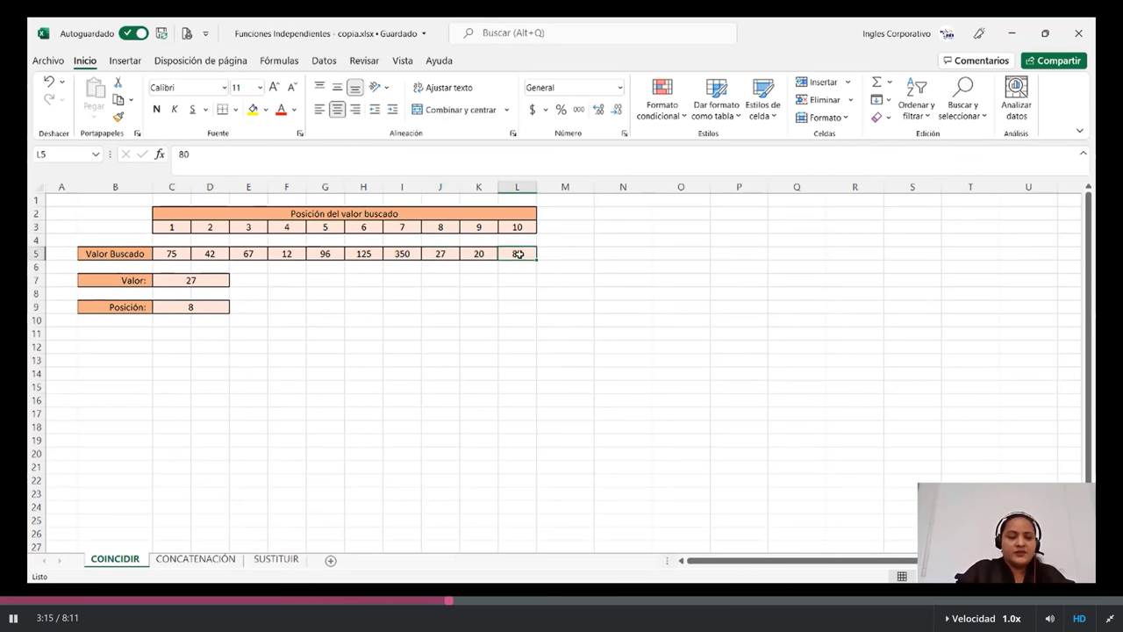
- Change Valor in C7 to 12 and confirm Posición now returns 4
left_click(191, 282)
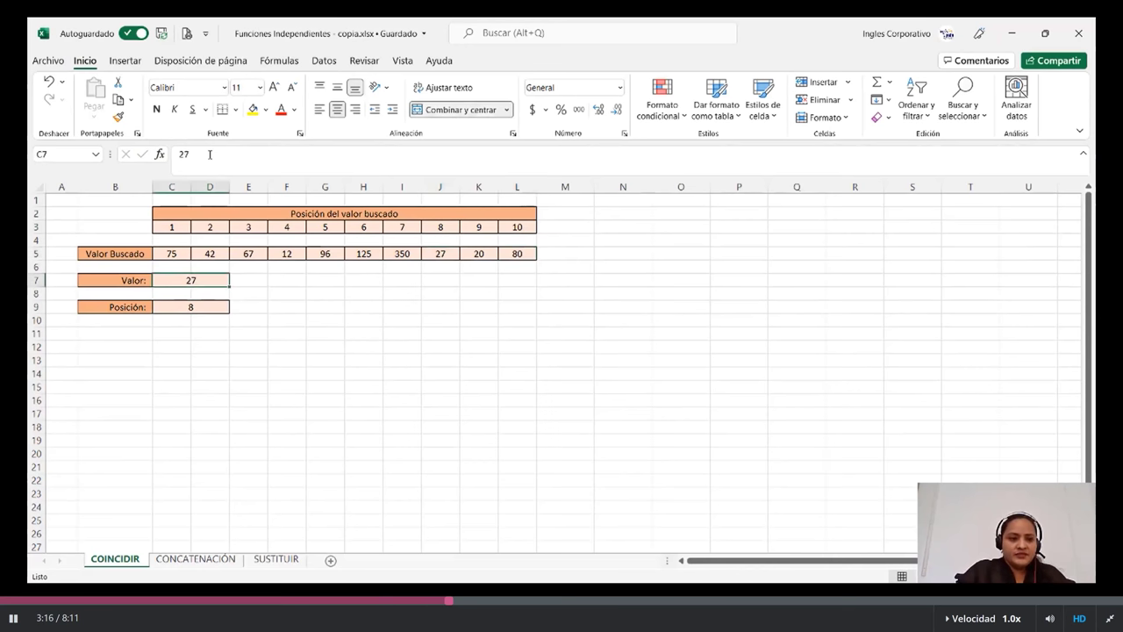
left_click(210, 155)
key("BackSpace")
key("BackSpace")
type("12")
key("Return")
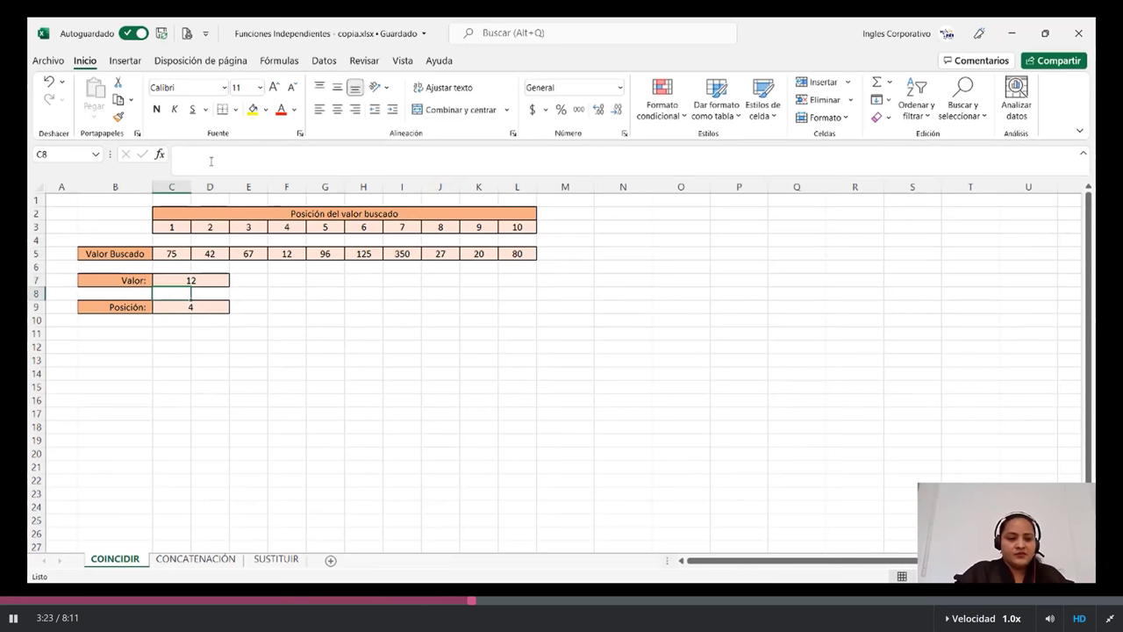
left_click(204, 307)
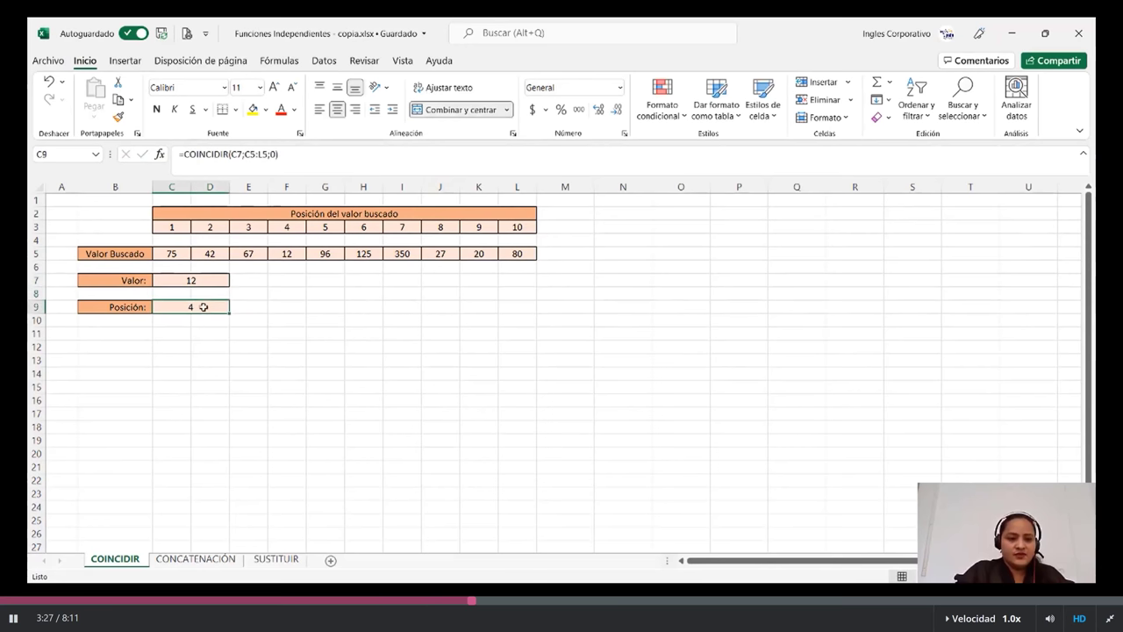
left_click(285, 253)
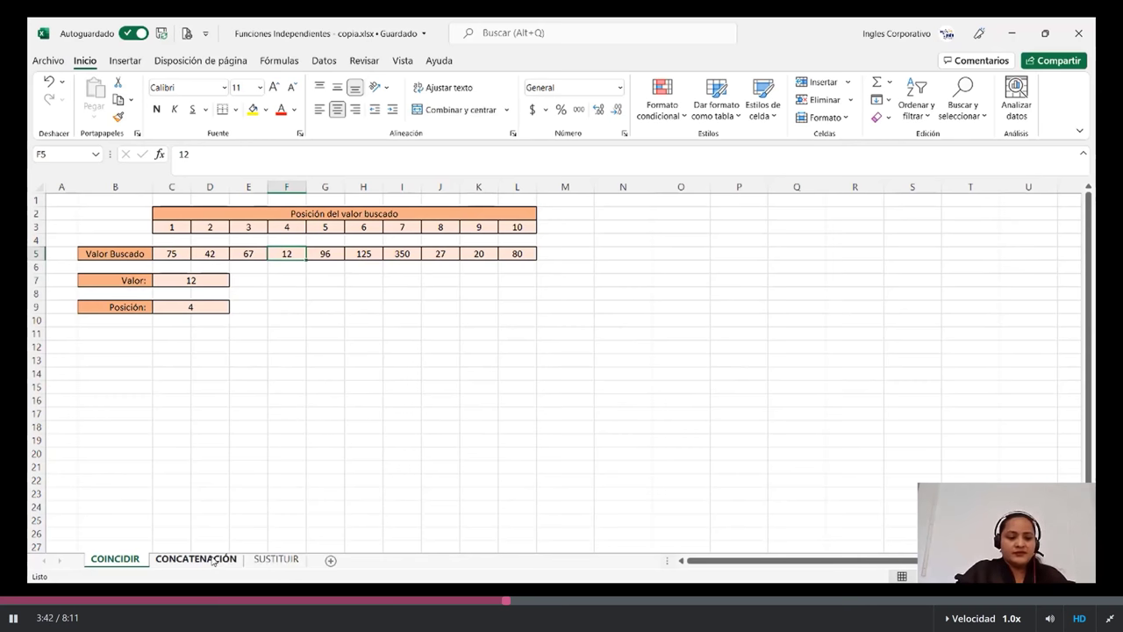
- On the CONCATENACIÓN sheet, enter =CONCATENAR(A2;B2;C2) in D2 to join name and both surnames
left_click(196, 559)
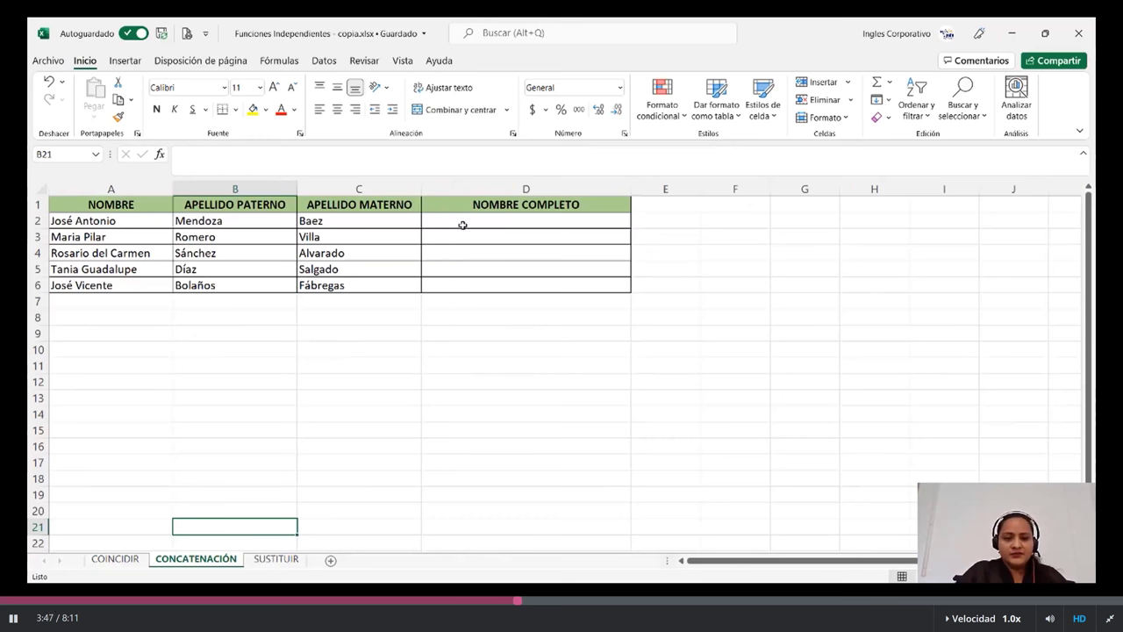
left_click(462, 226)
type("=")
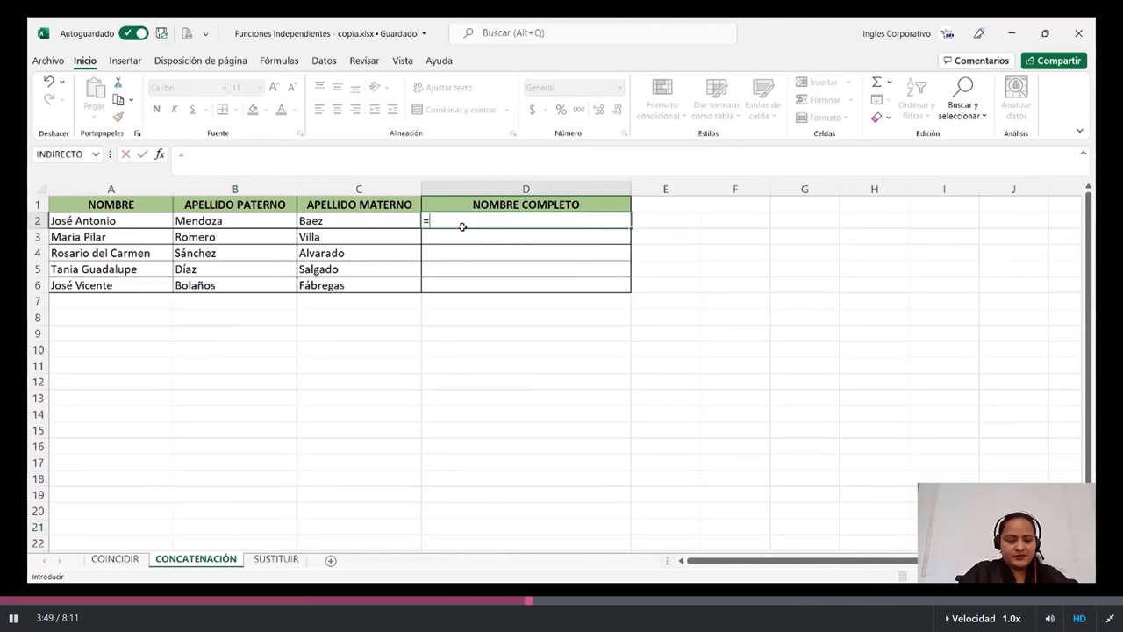
type("con")
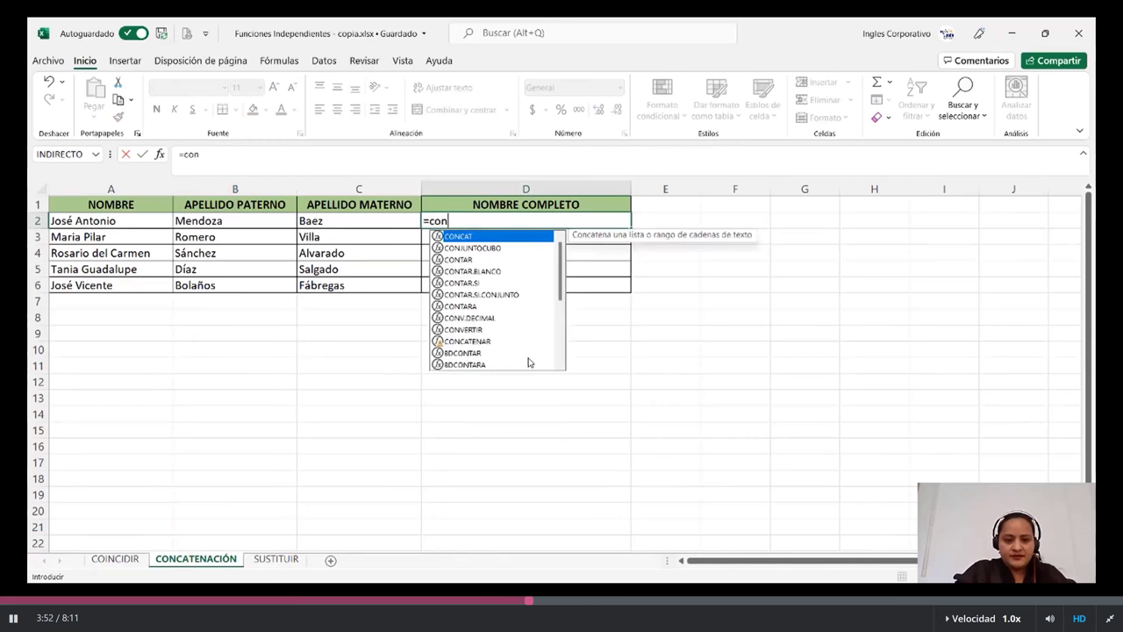
double_click(466, 340)
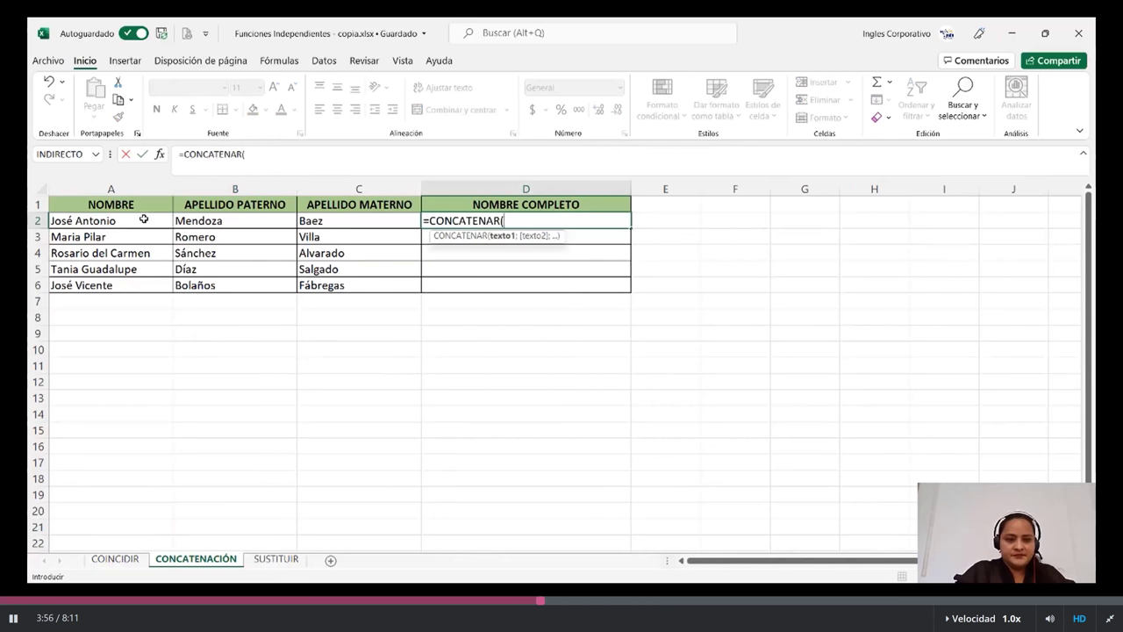
left_click(143, 217)
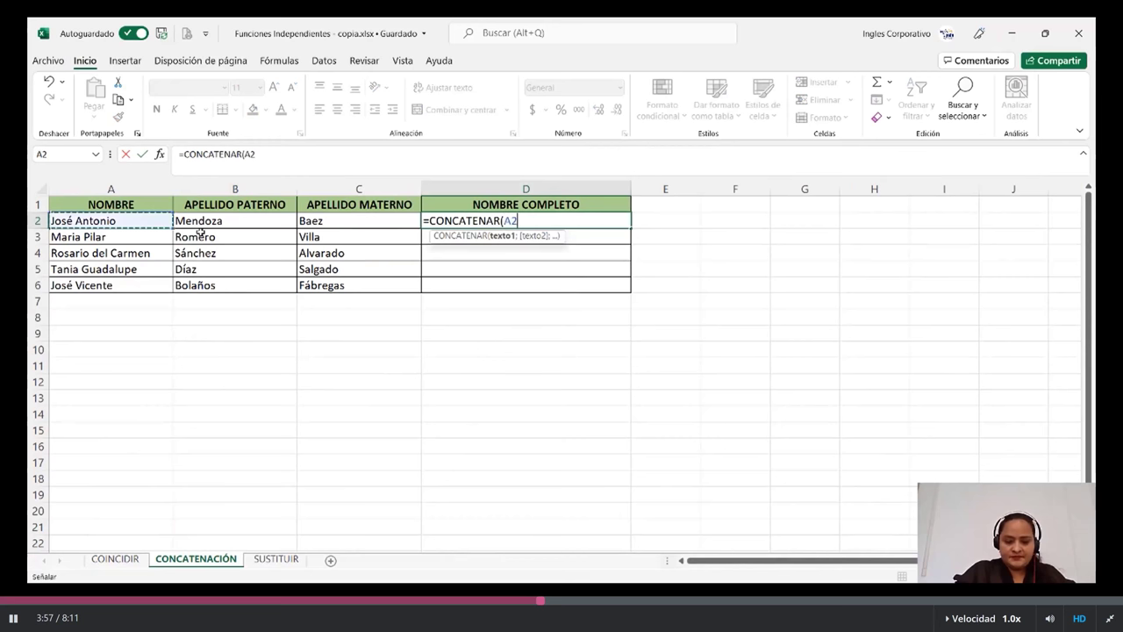
type(";")
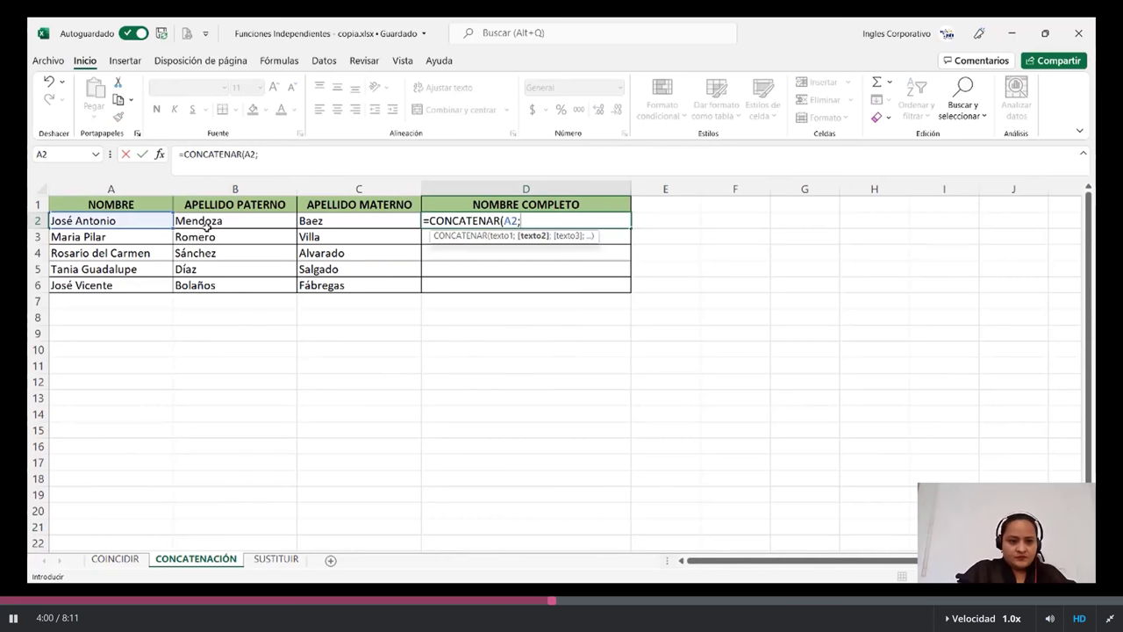
left_click(219, 222)
type(";")
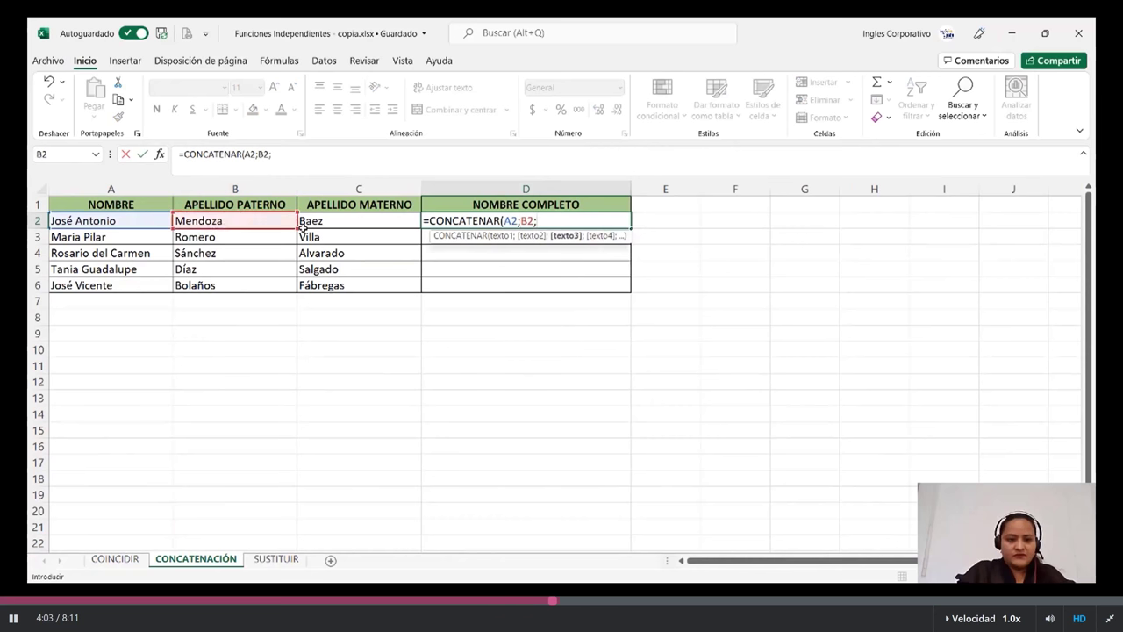
left_click(357, 220)
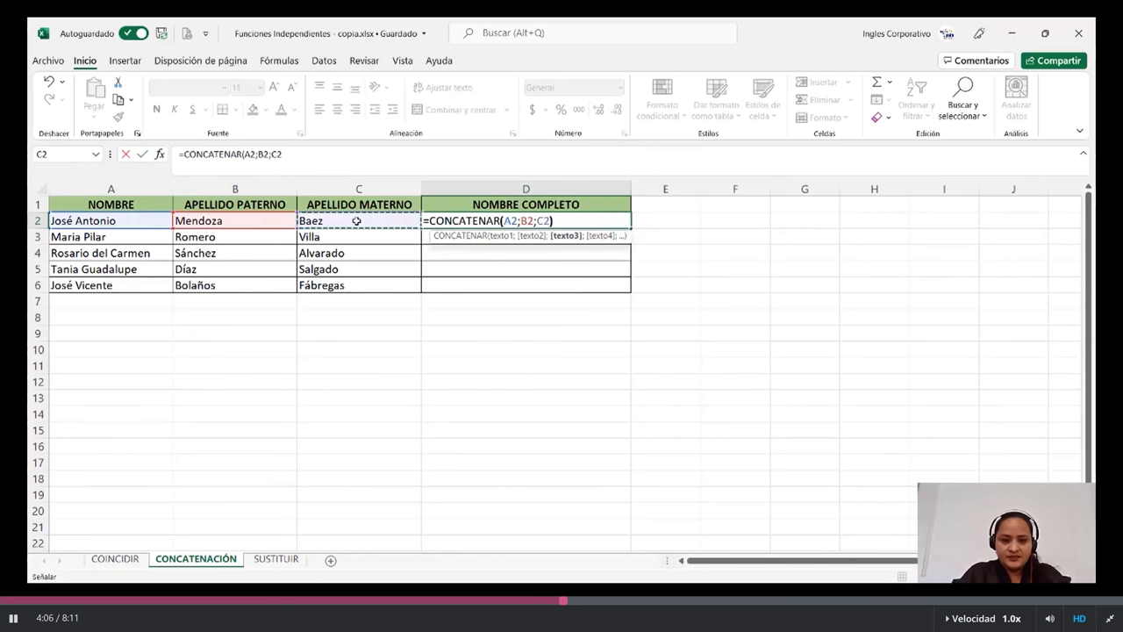
type(")")
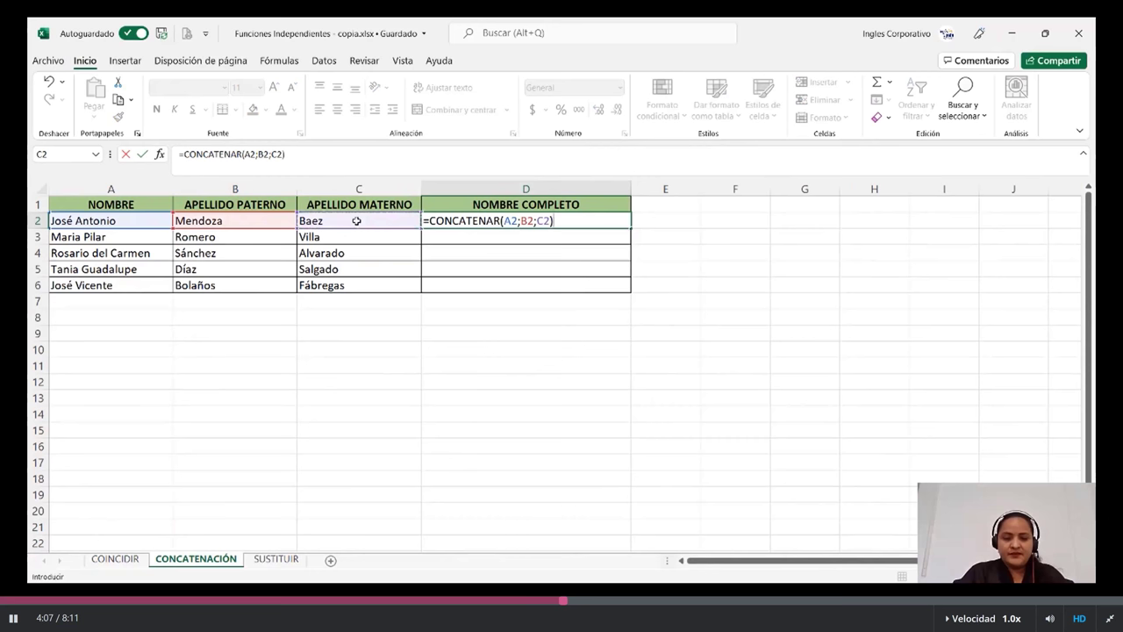
key("Return")
left_click(465, 222)
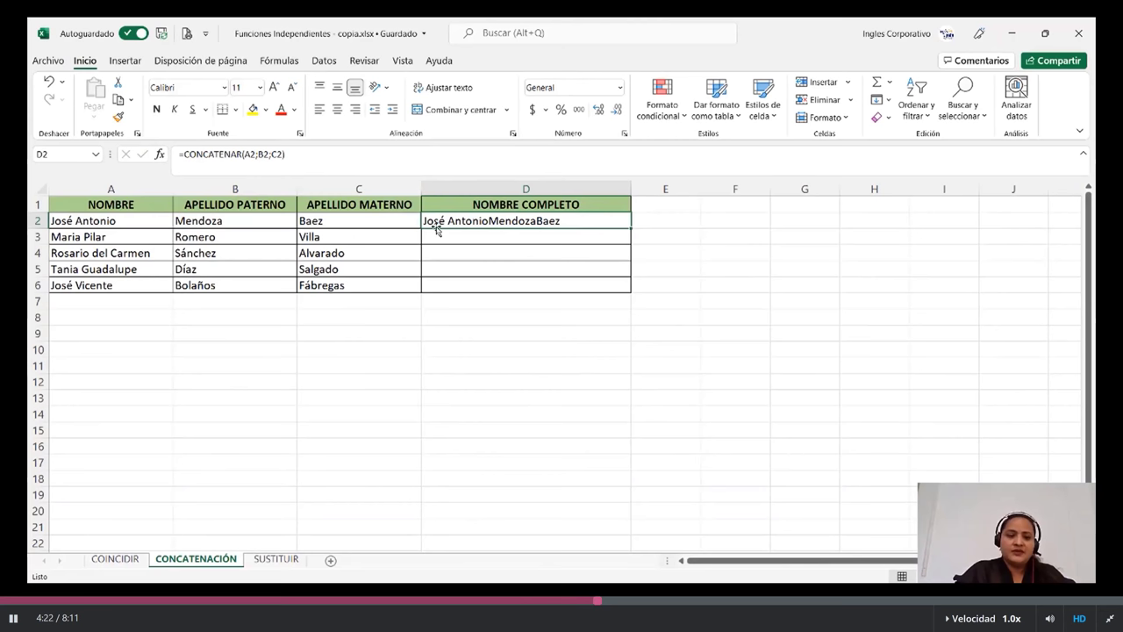
- Enter =A3&B3 in D3 to join the first name and paternal surname
left_click(474, 234)
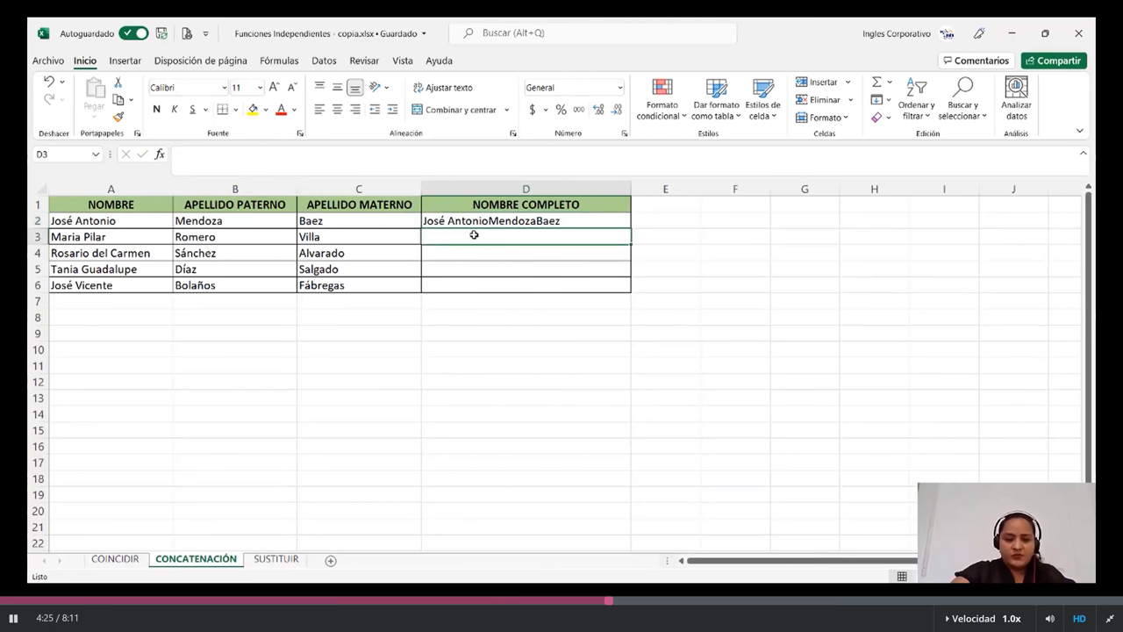
type("=")
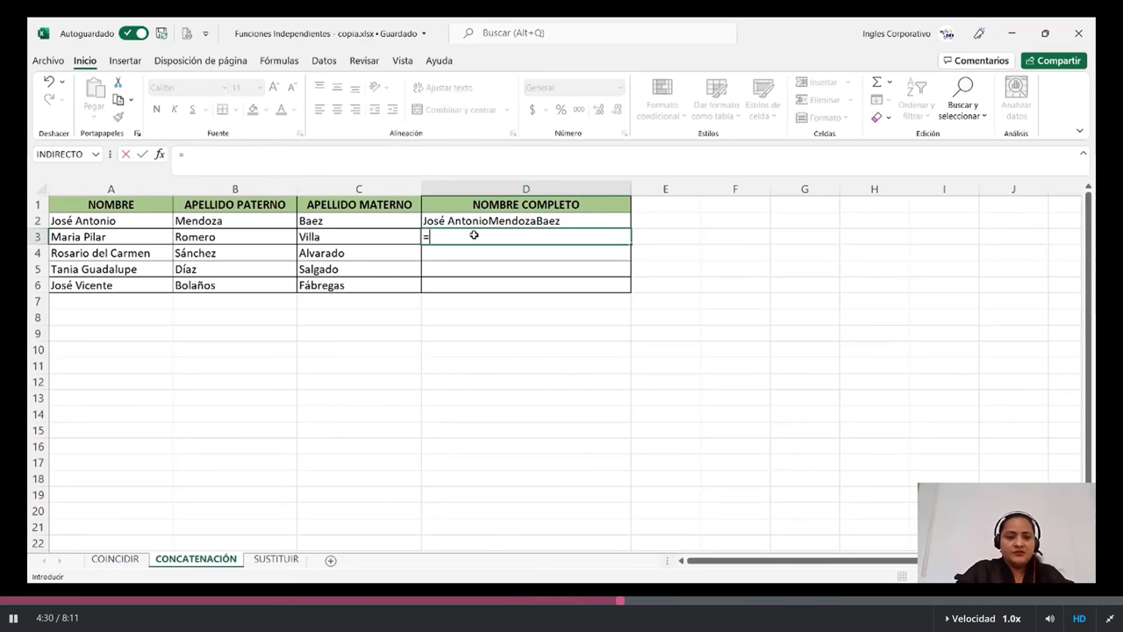
left_click(109, 233)
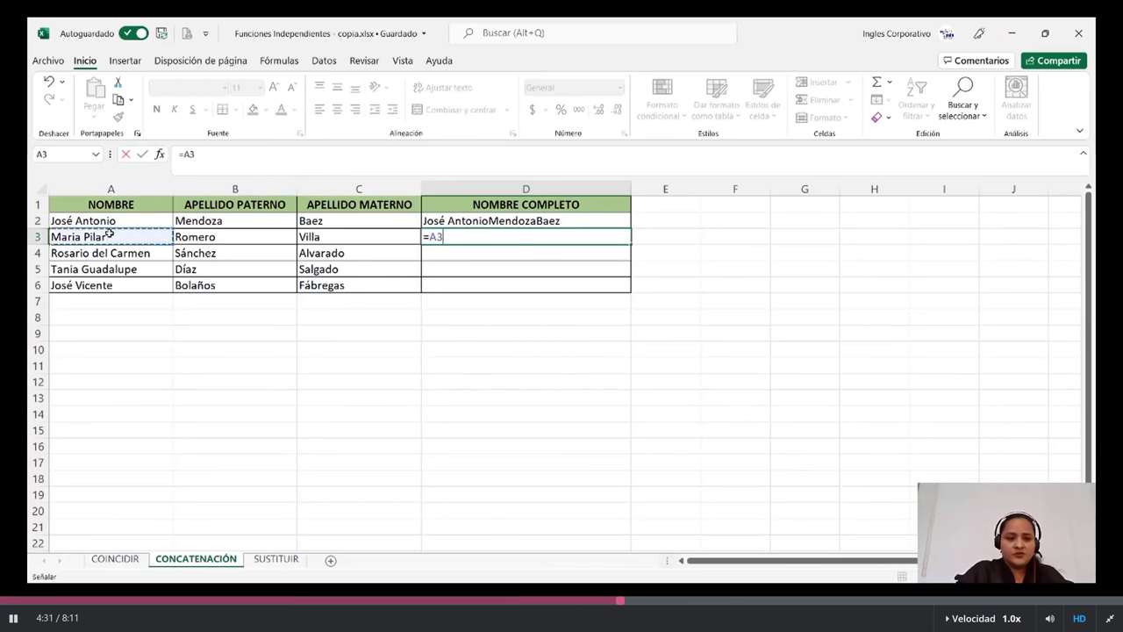
type("&")
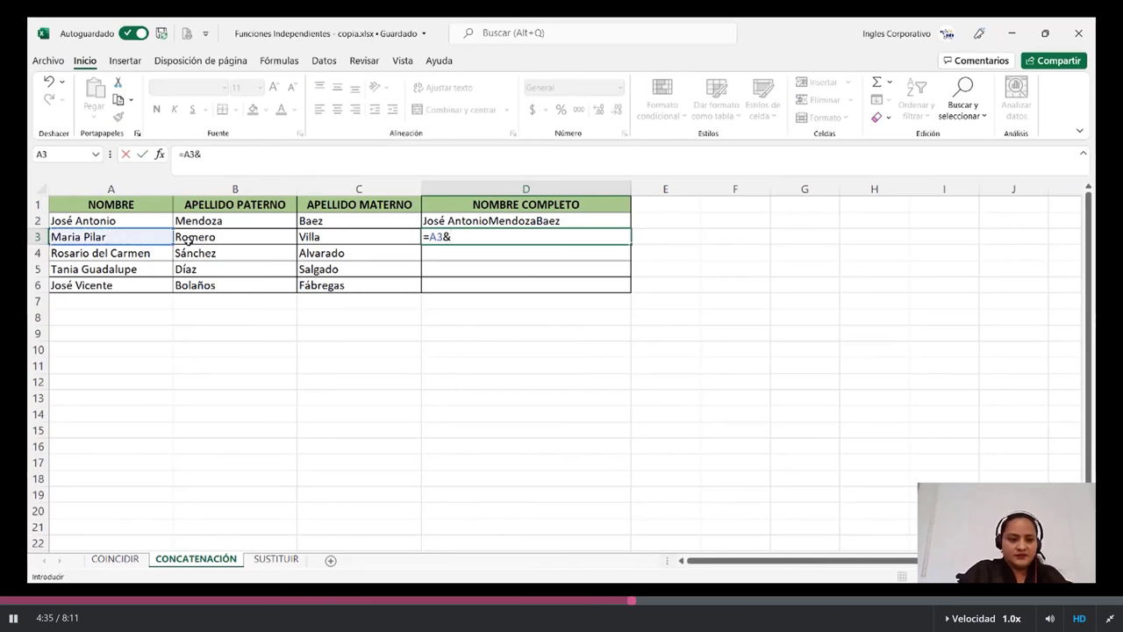
left_click(188, 238)
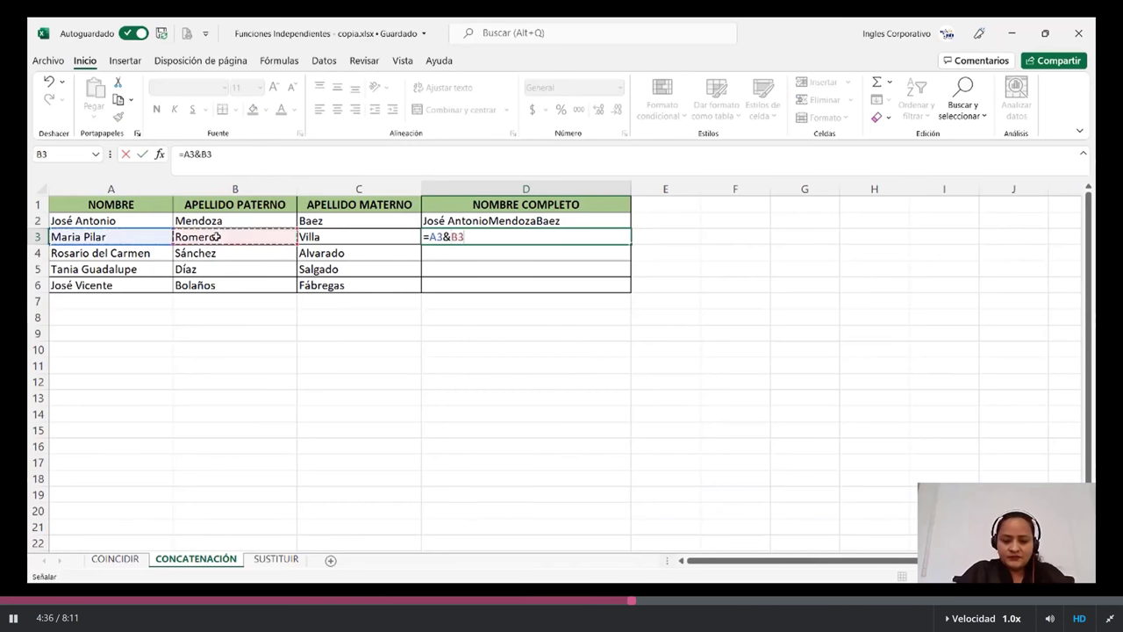
key("Return")
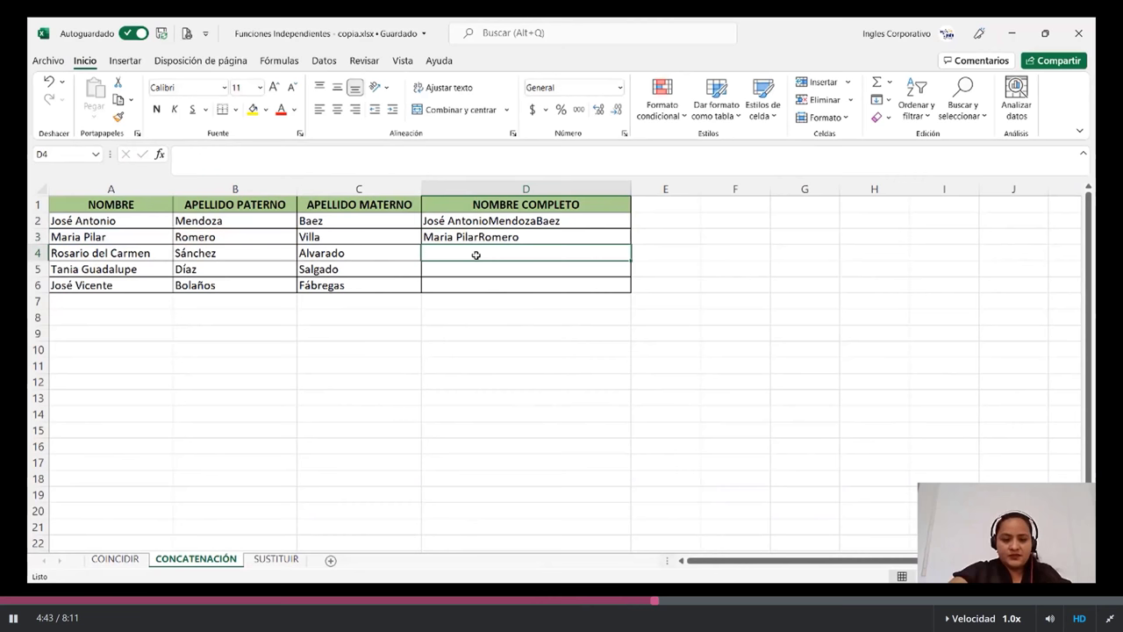
- Enter =CONCATENAR(A4;" ";B4) in D4, joining name and paternal surname with a space
type("=con")
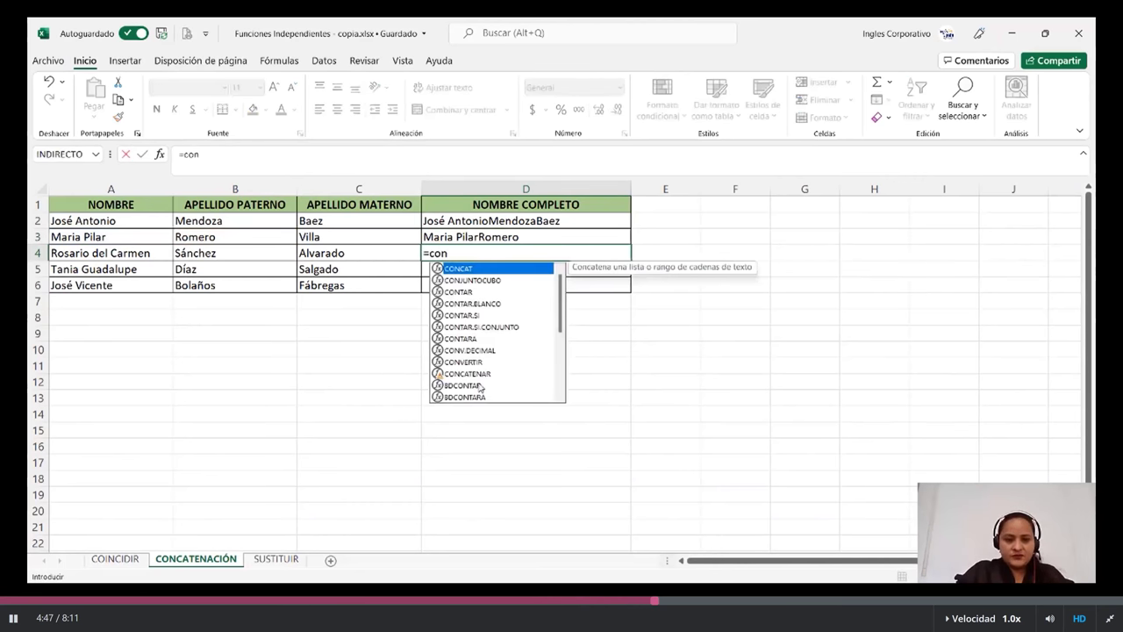
double_click(472, 374)
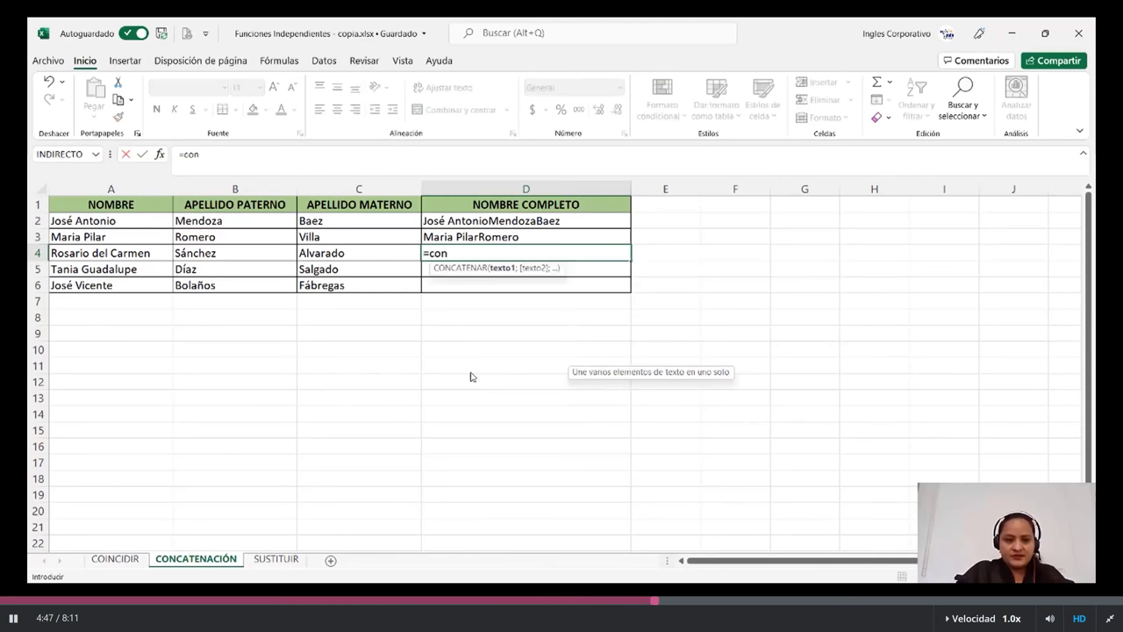
left_click(154, 253)
type(";\"")
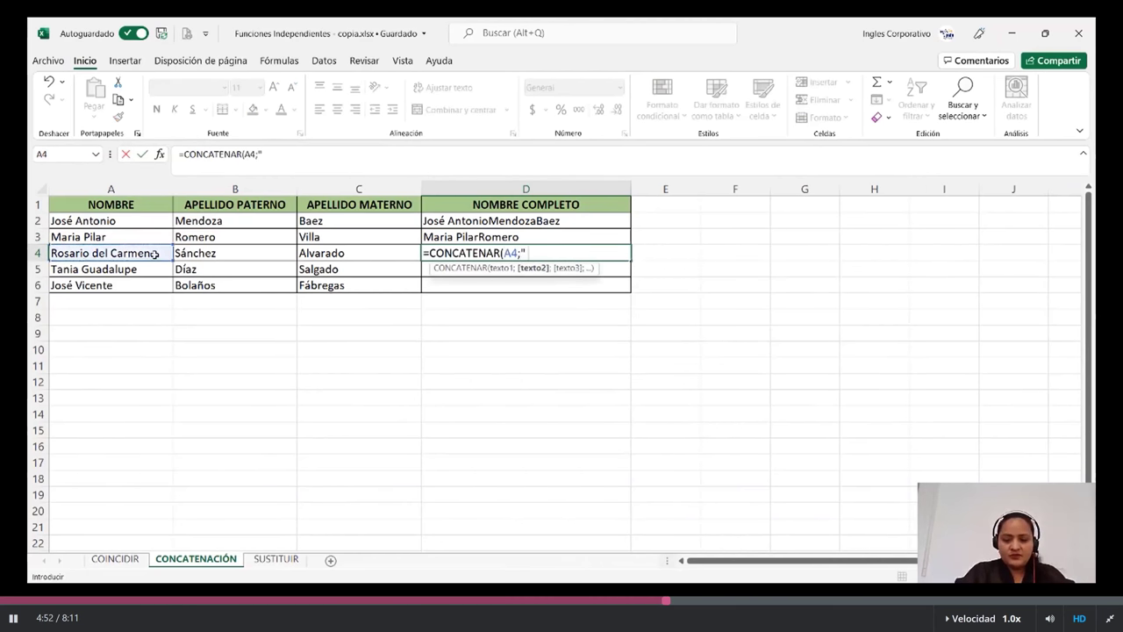
type(" \";")
left_click(227, 252)
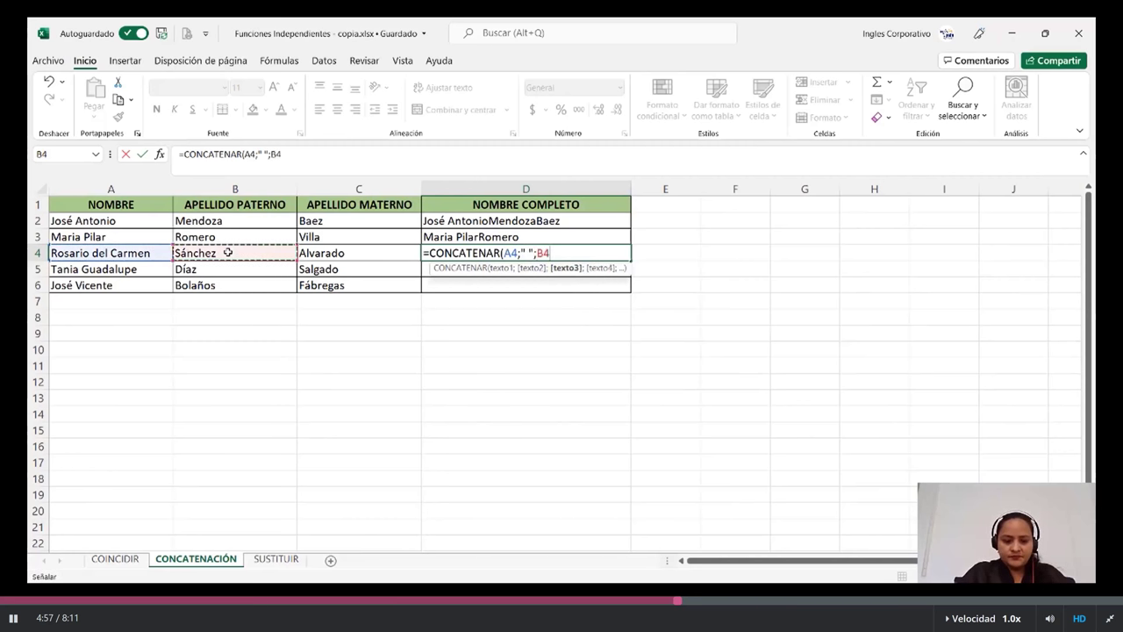
key("Return")
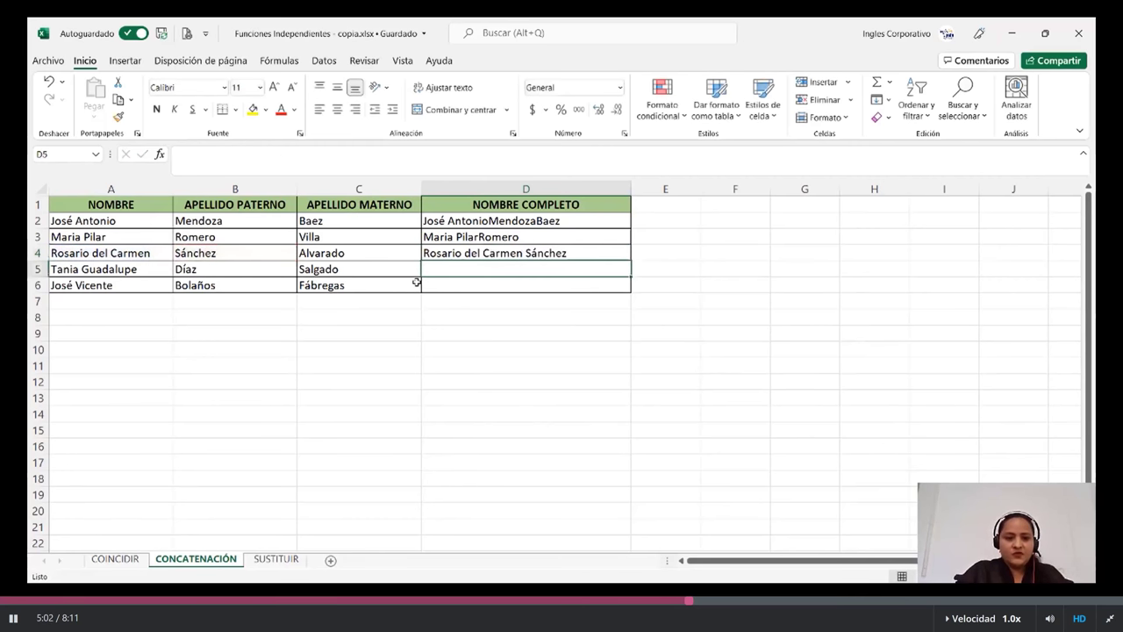
left_click(519, 252)
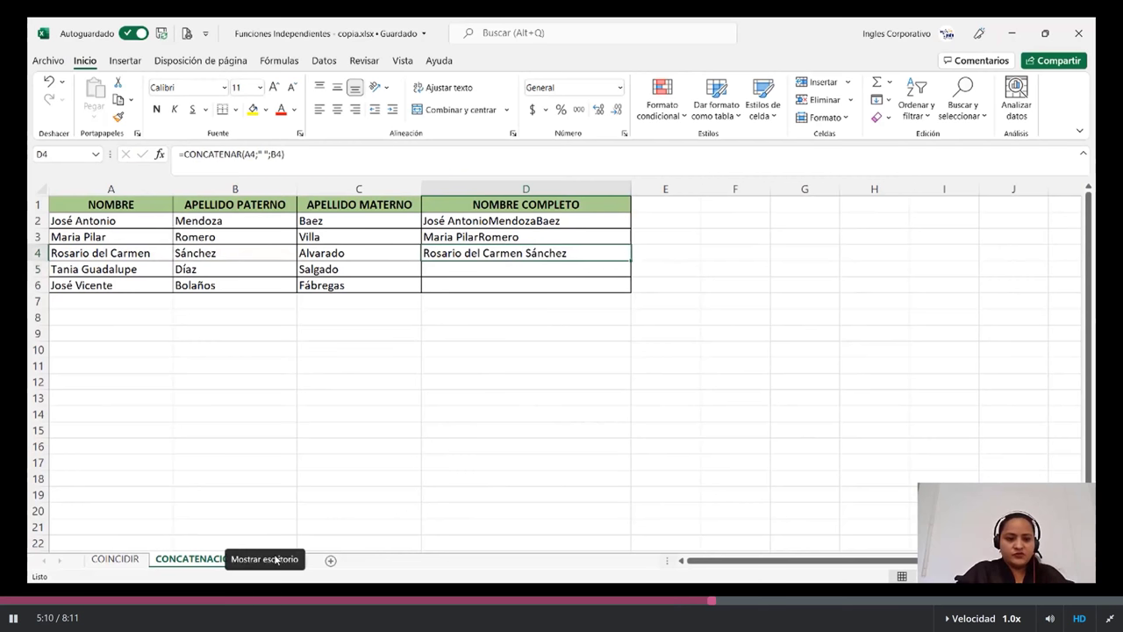
left_click(389, 493)
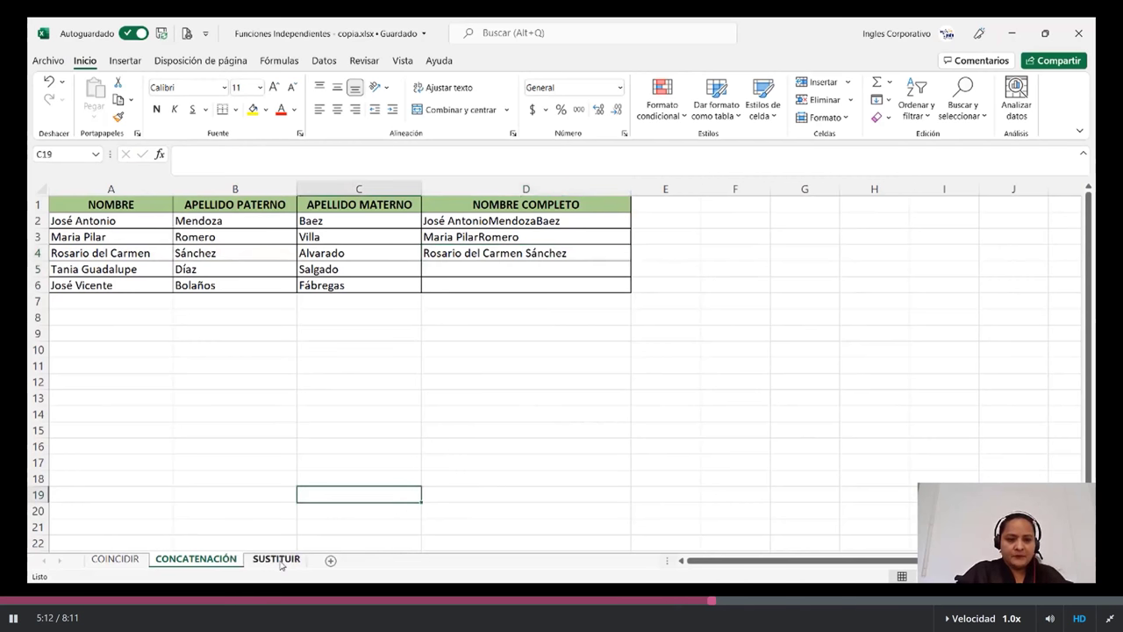
- On the SUSTITUIR sheet, enter =SUSTITUIR(B8;"domingo";"sabado") in B9 and compare it with B8
left_click(277, 559)
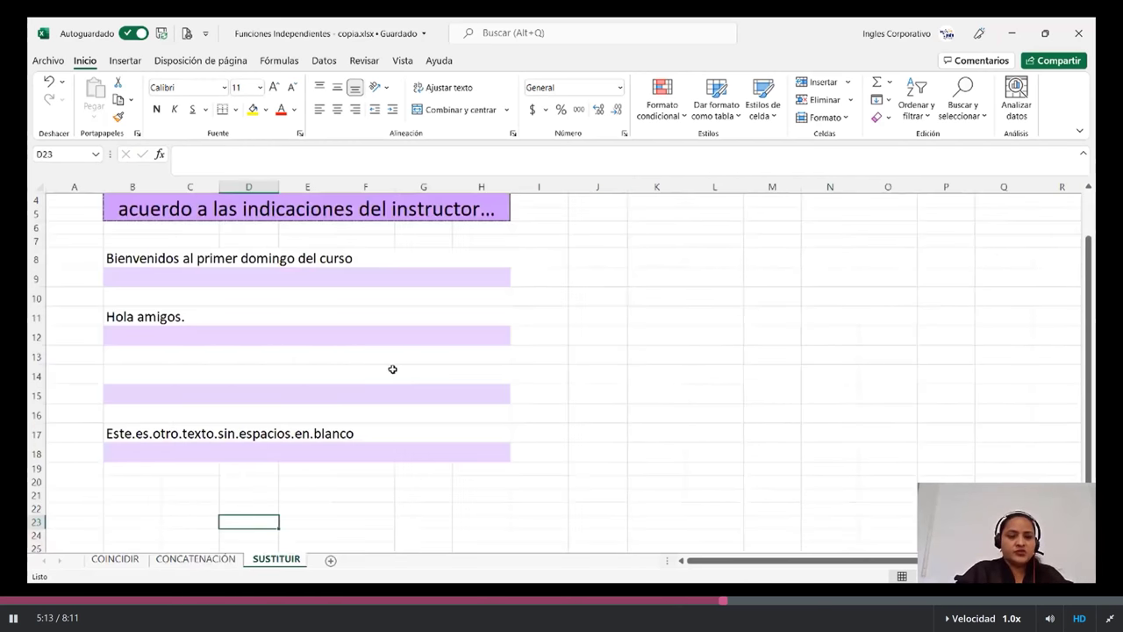
scroll(396, 369, "up", 1)
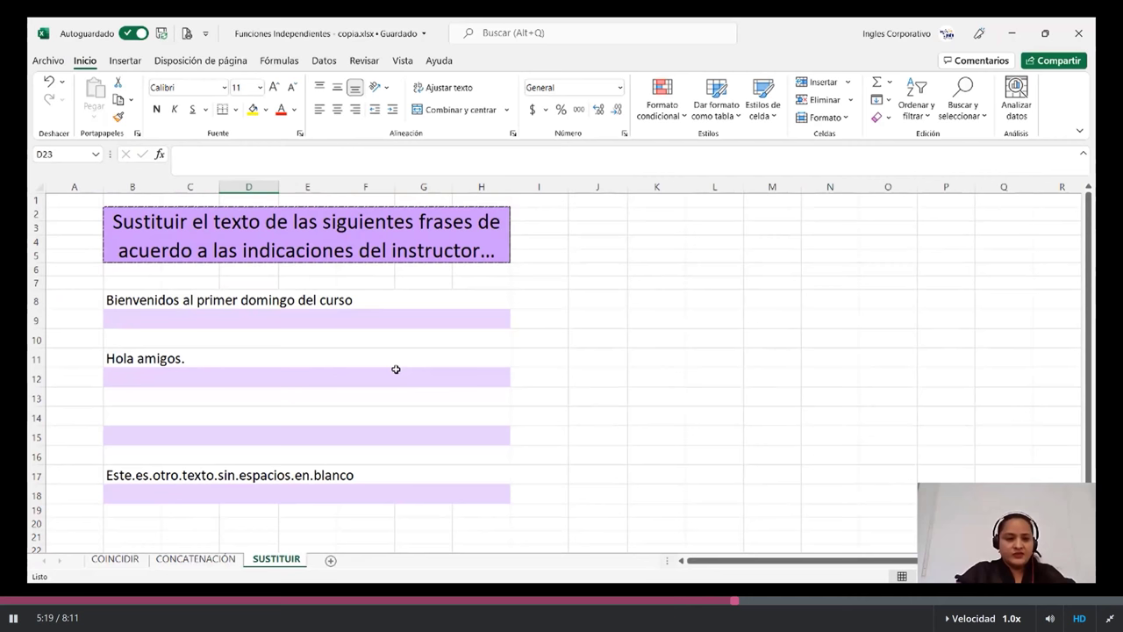
left_click(286, 317)
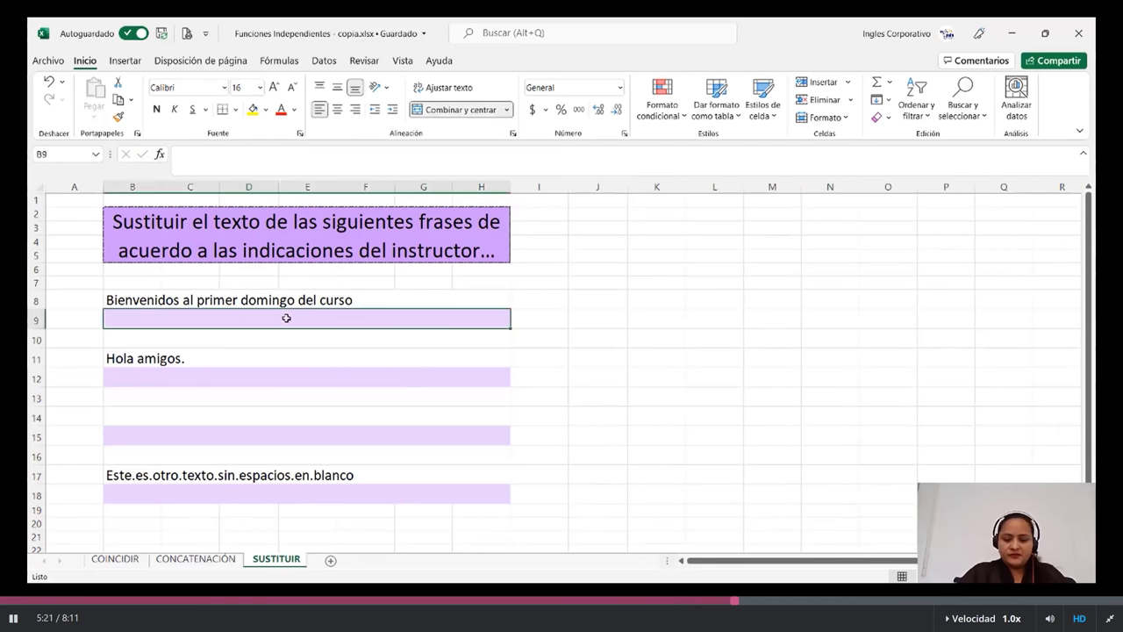
type("=")
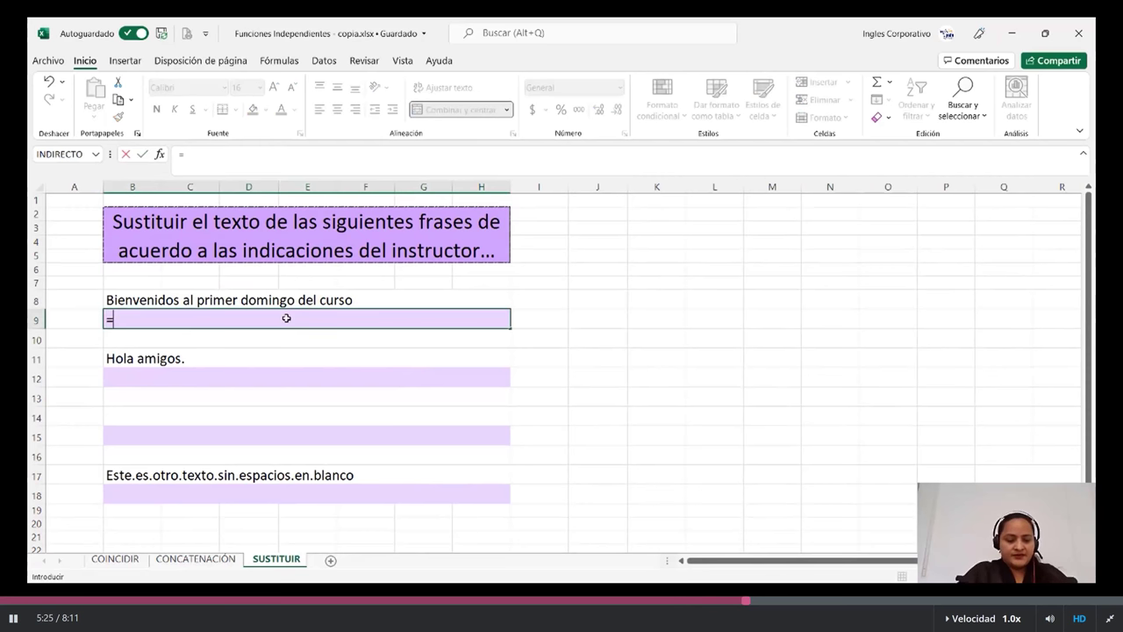
type("su")
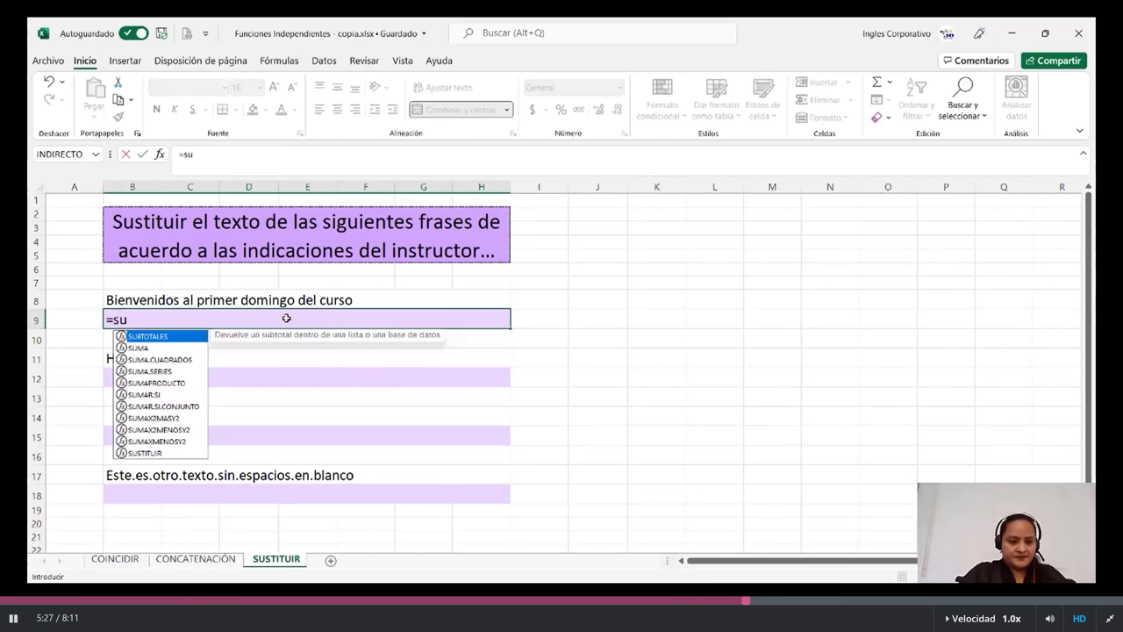
type("s")
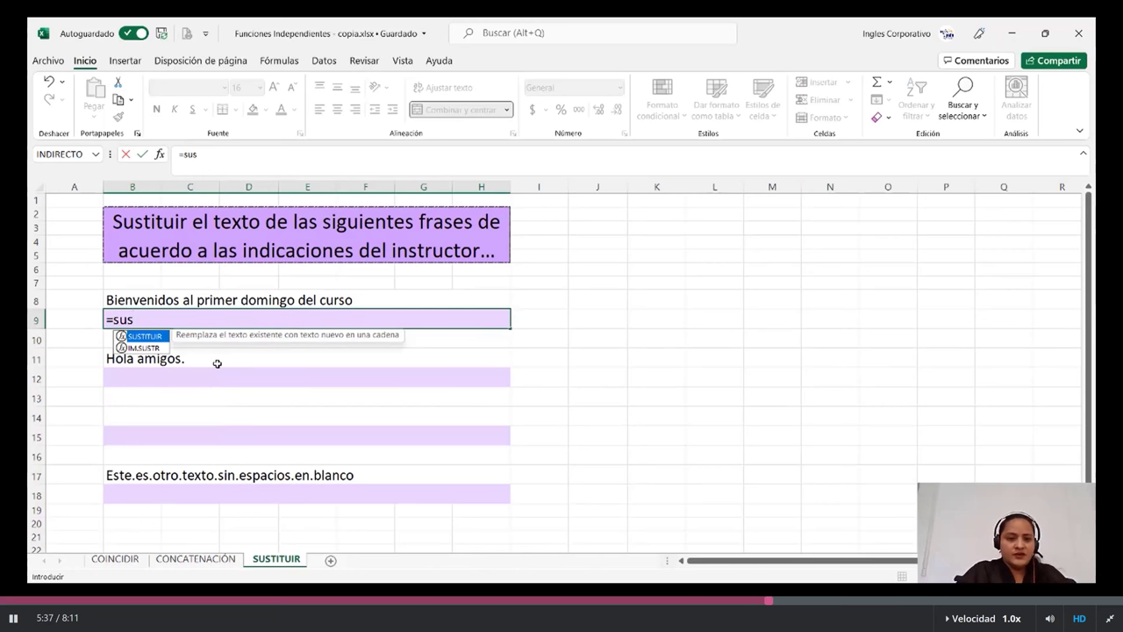
double_click(149, 337)
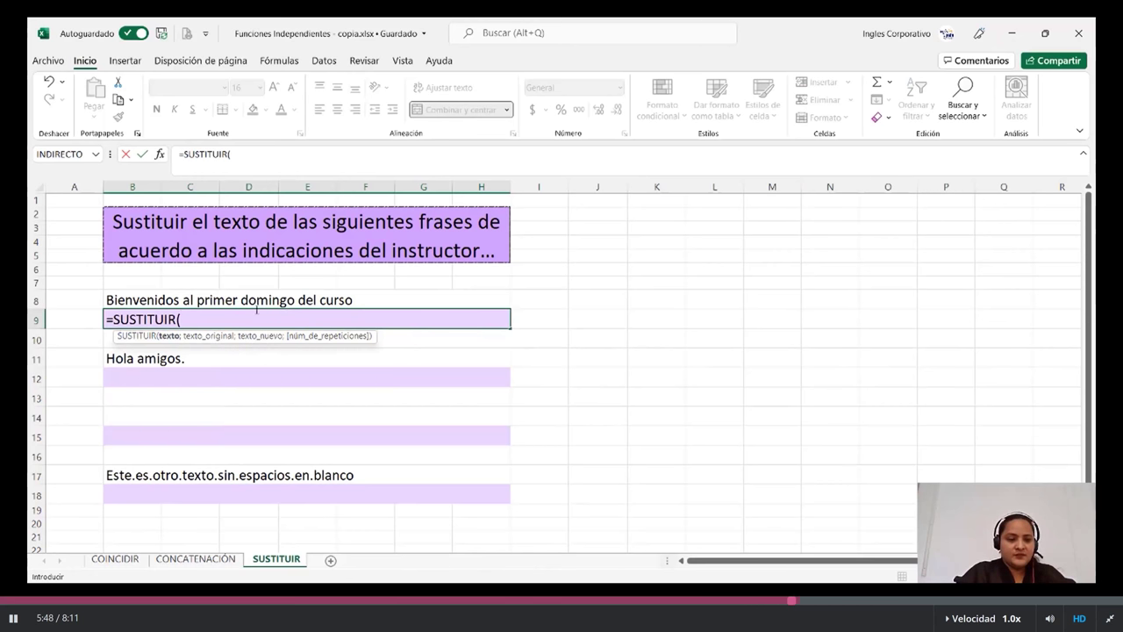
left_click(250, 299)
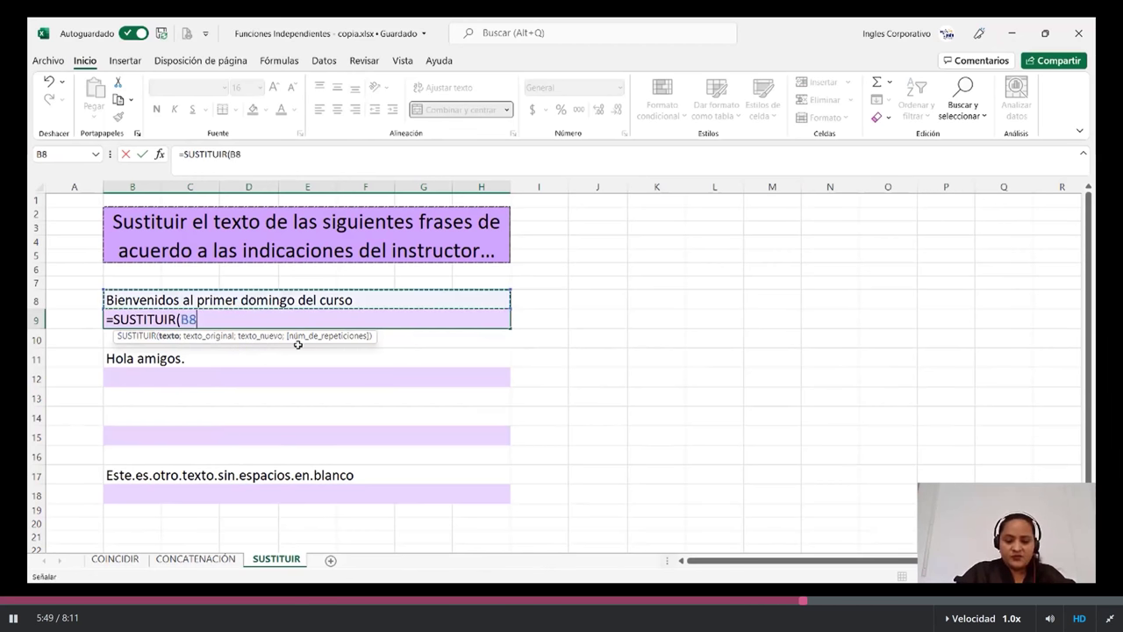
type(";")
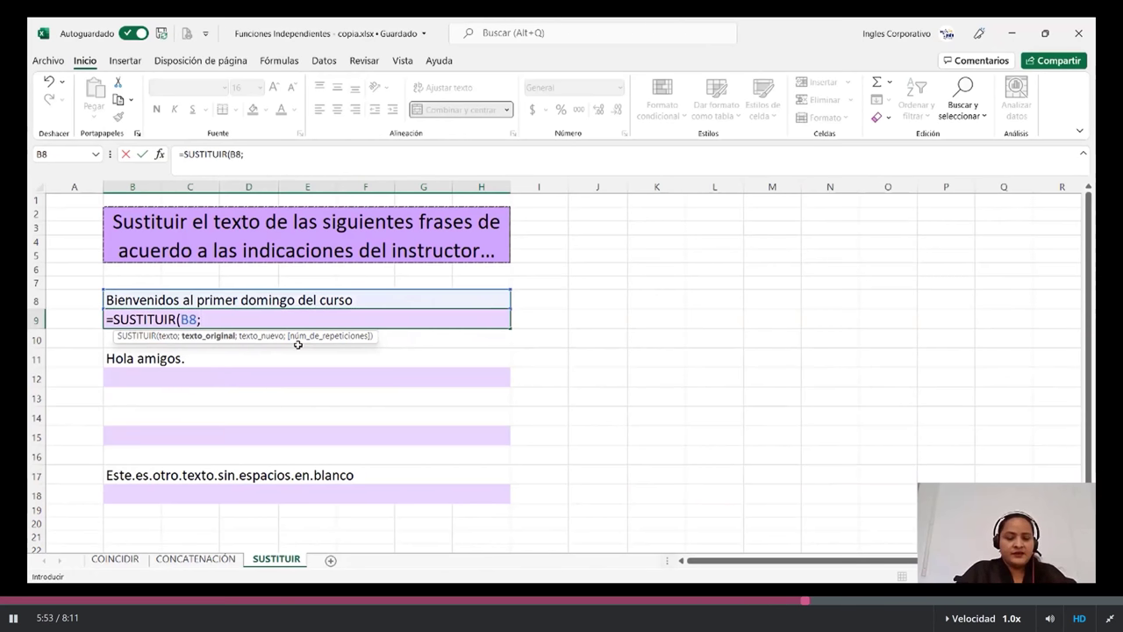
type("\"")
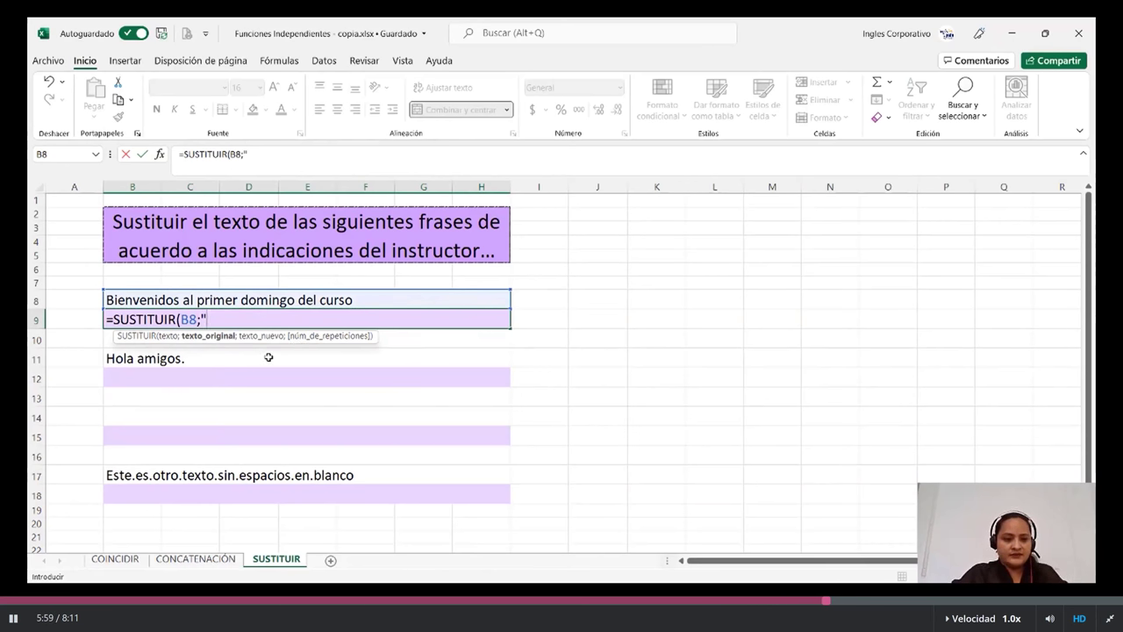
type("do")
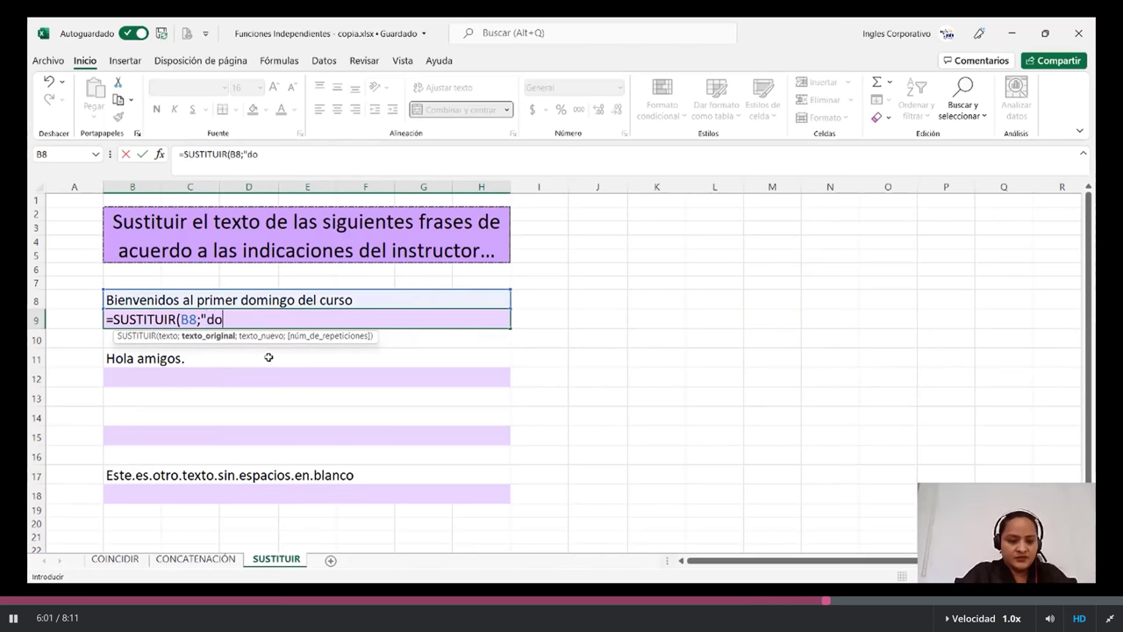
type("mingo")
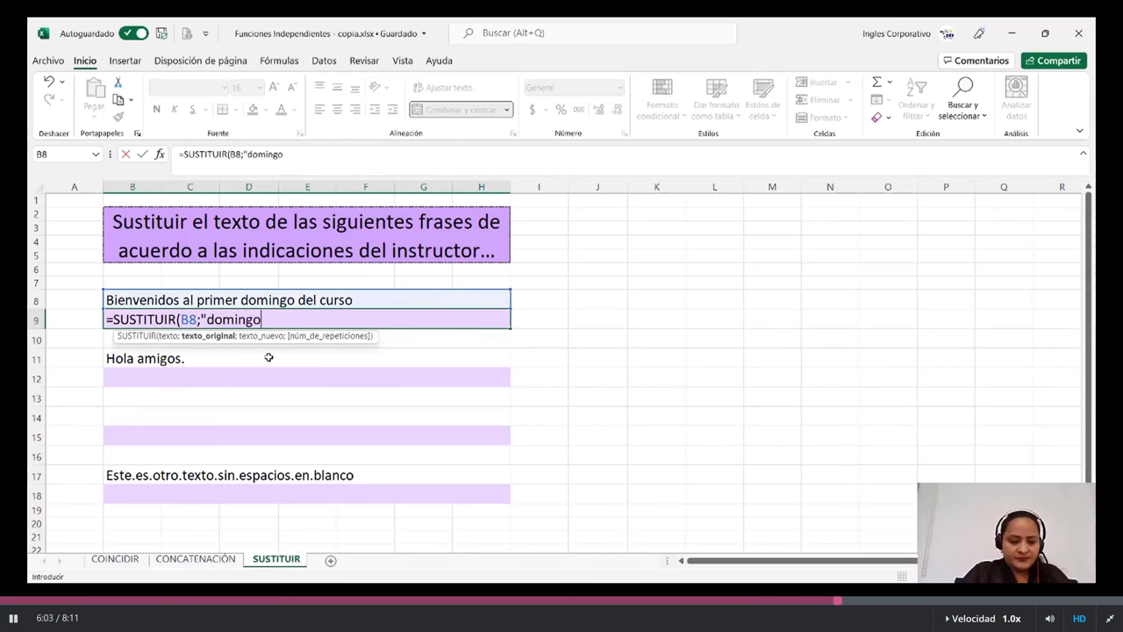
type("\"")
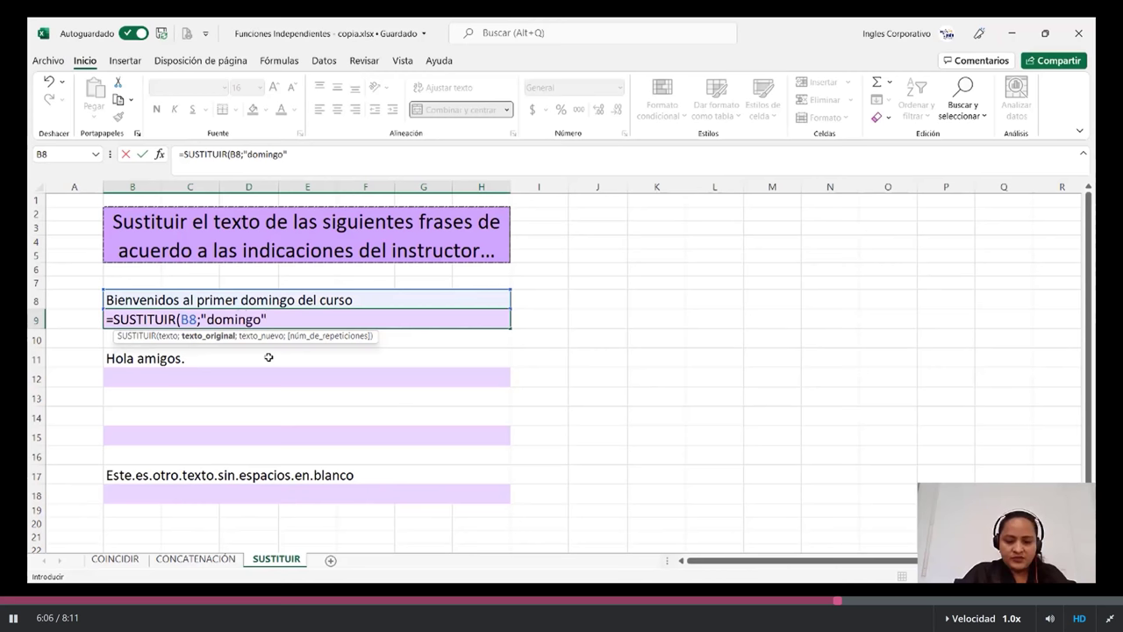
type(";\"")
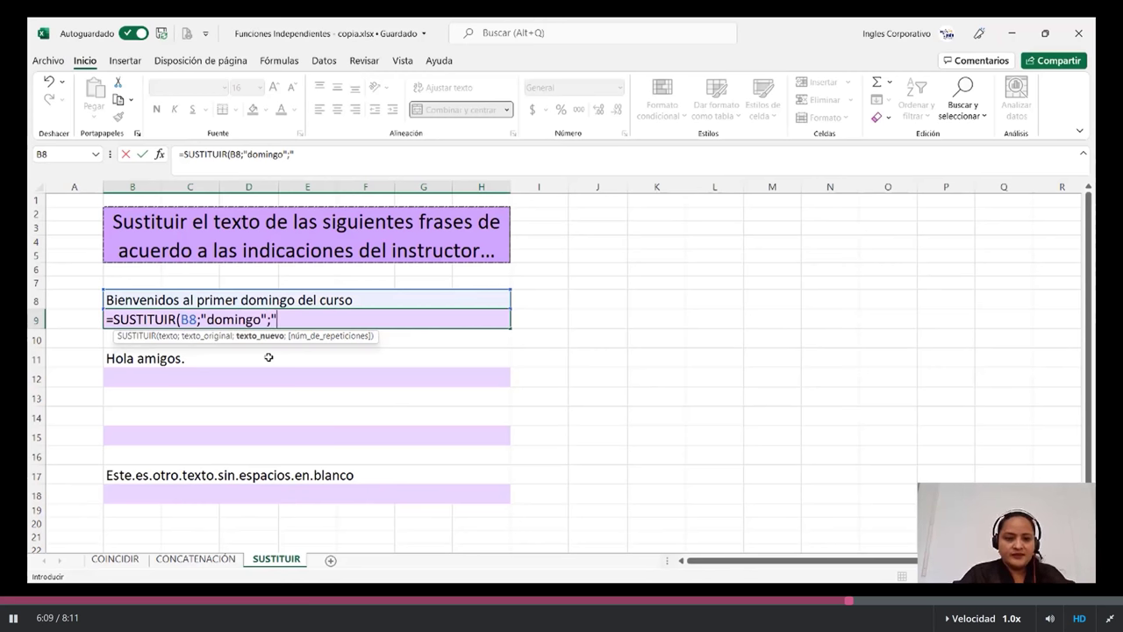
type("sabado\"")
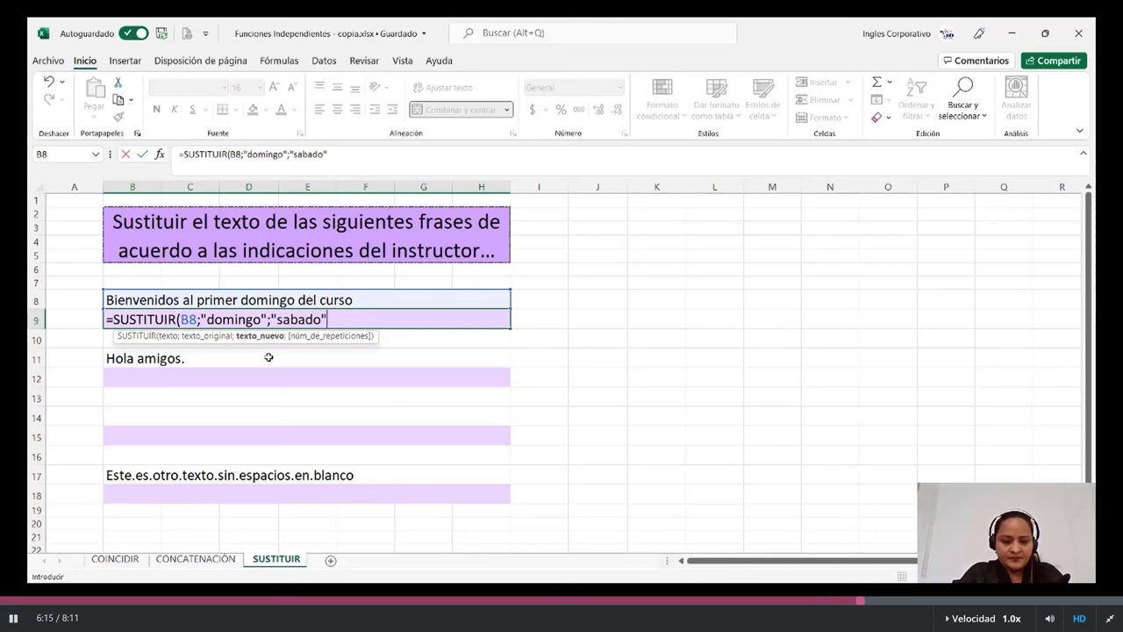
type(")")
key("Return")
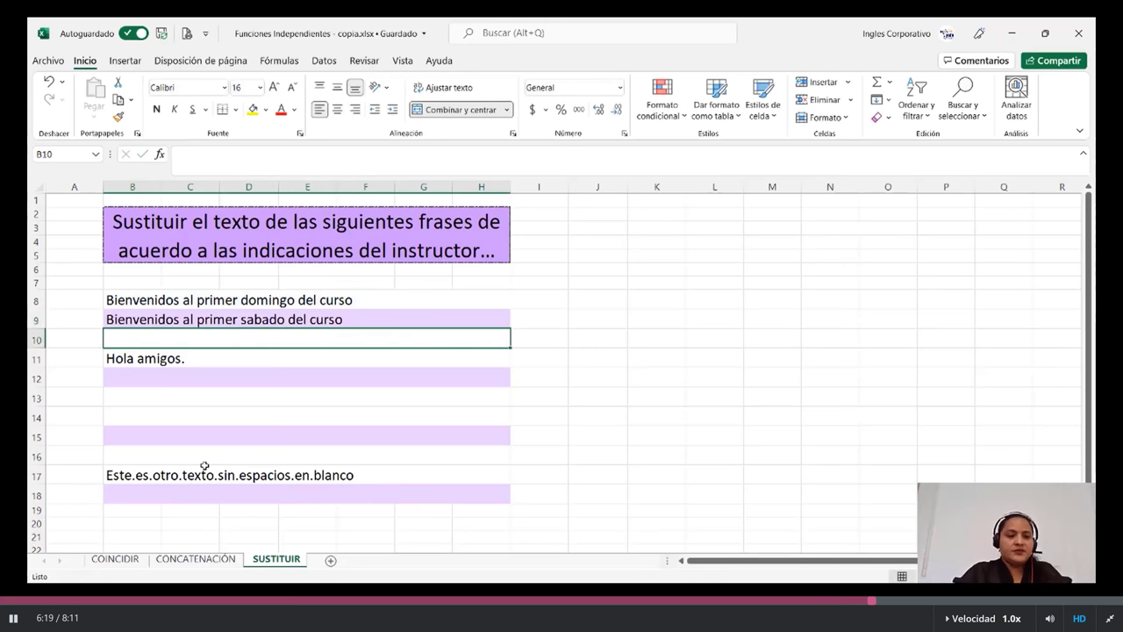
left_click(353, 314)
left_click(357, 303)
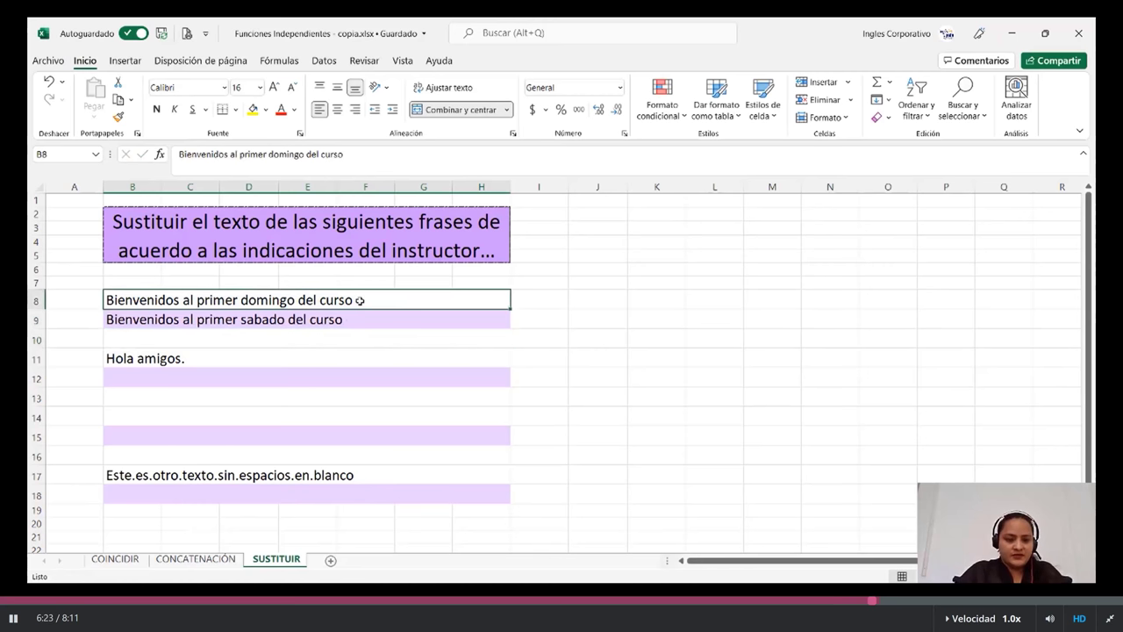
- Enter =SUSTITUIR("Hola amigos";"amigos";"compañeros") in B12, giving 'Hola compañeros'
left_click(288, 377)
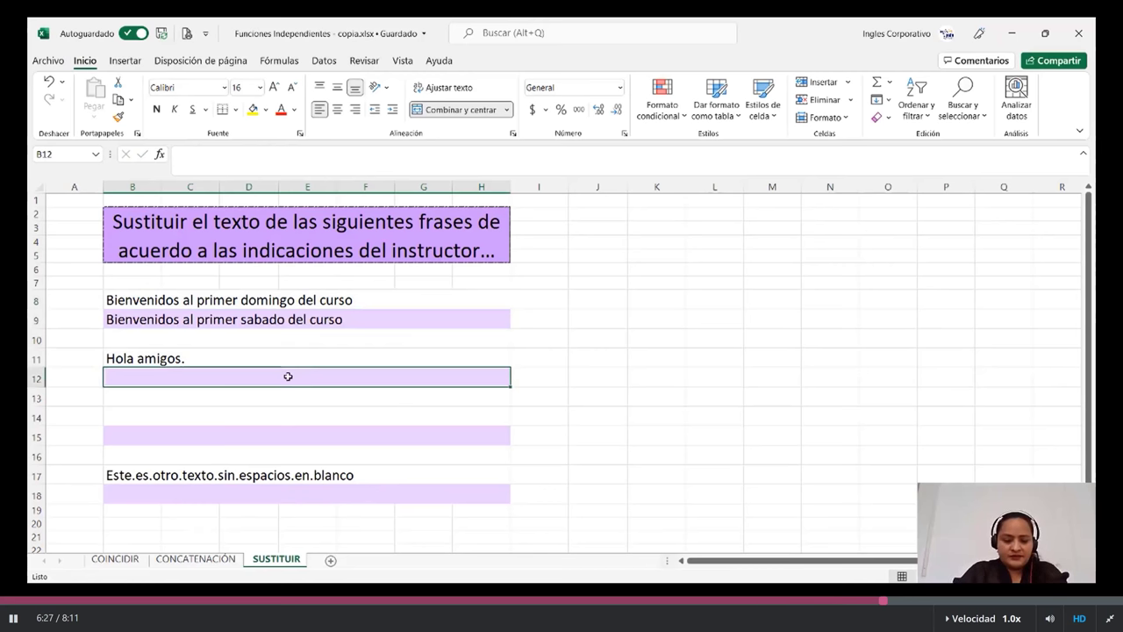
type("=sus")
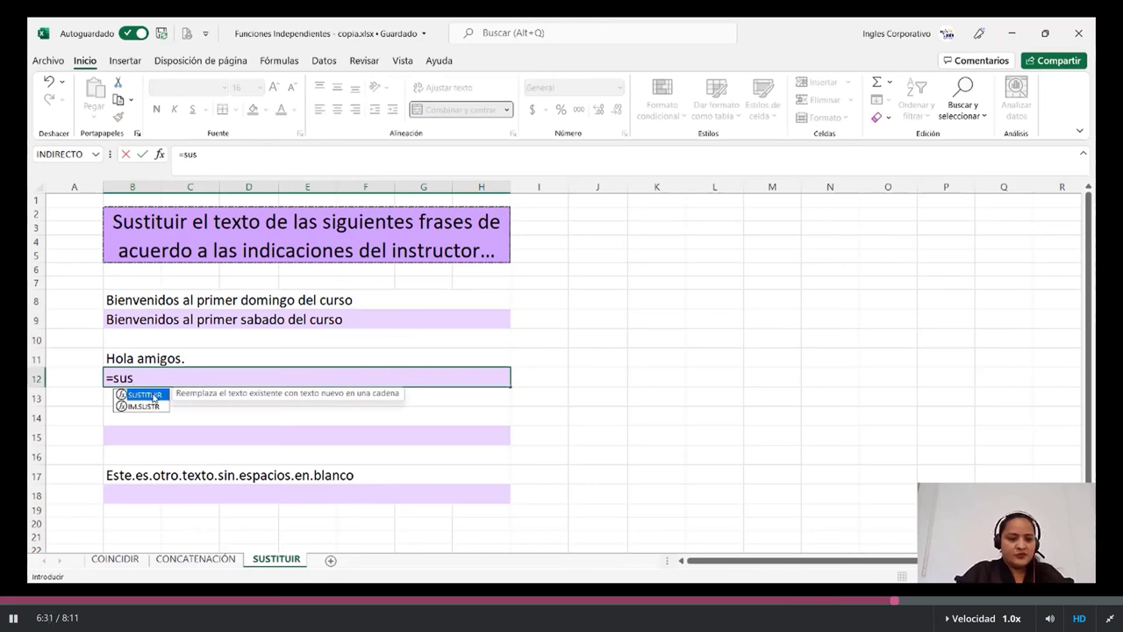
double_click(154, 396)
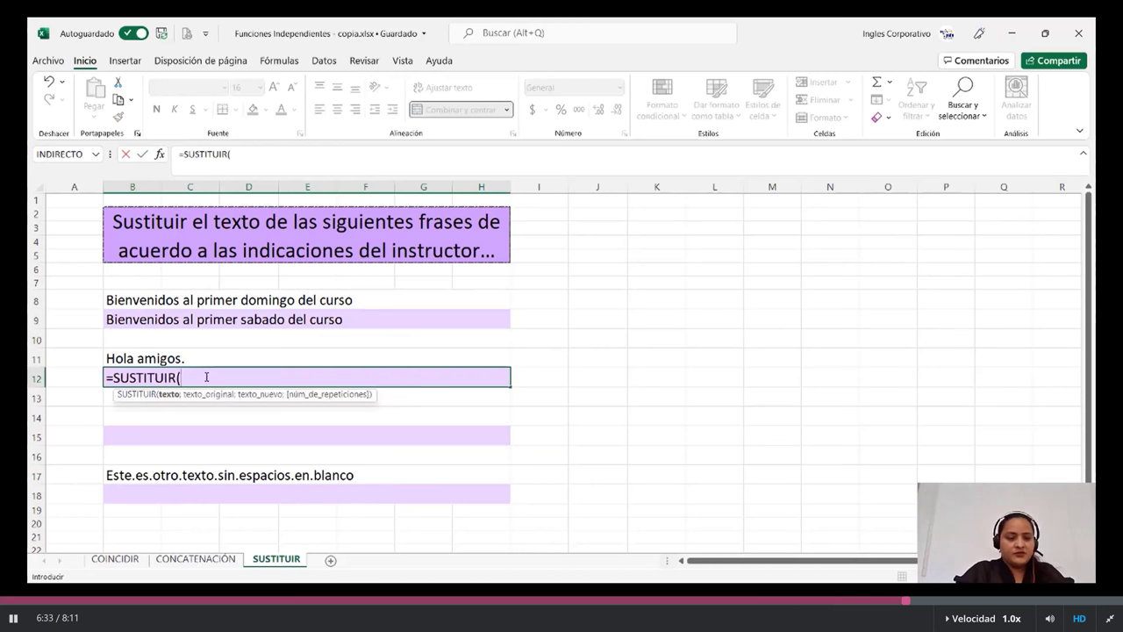
type("\"")
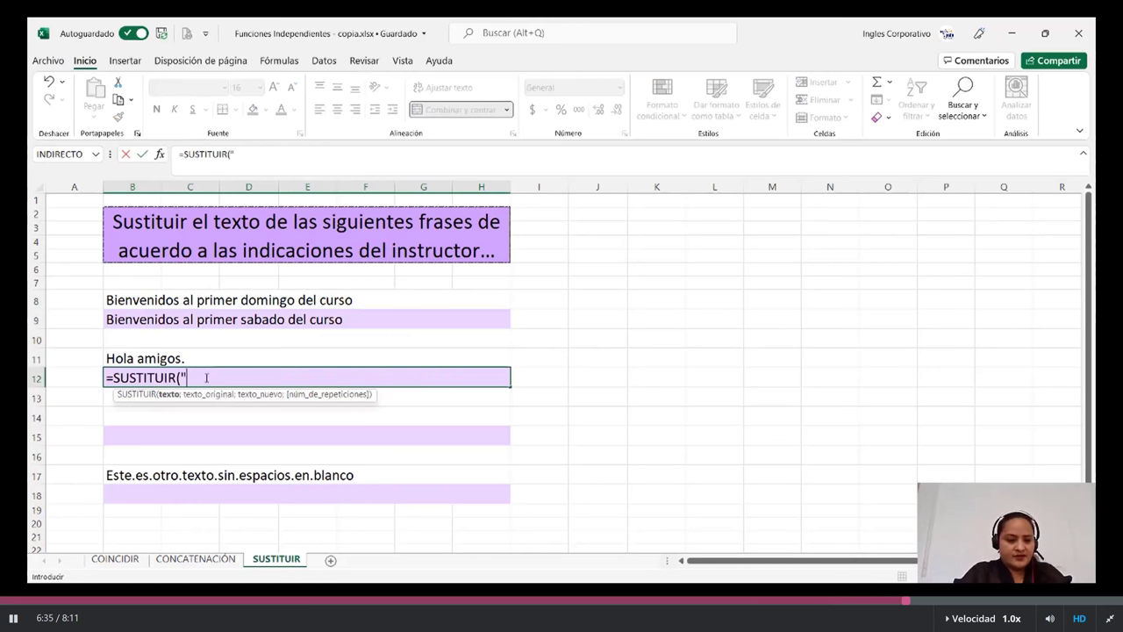
type("Hol")
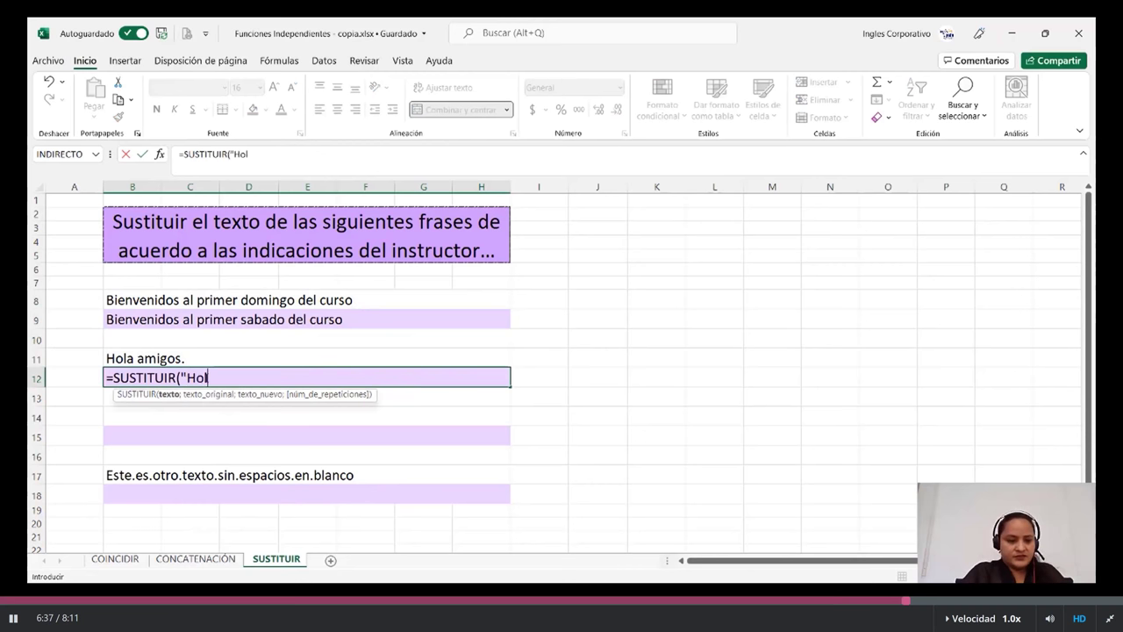
type("a")
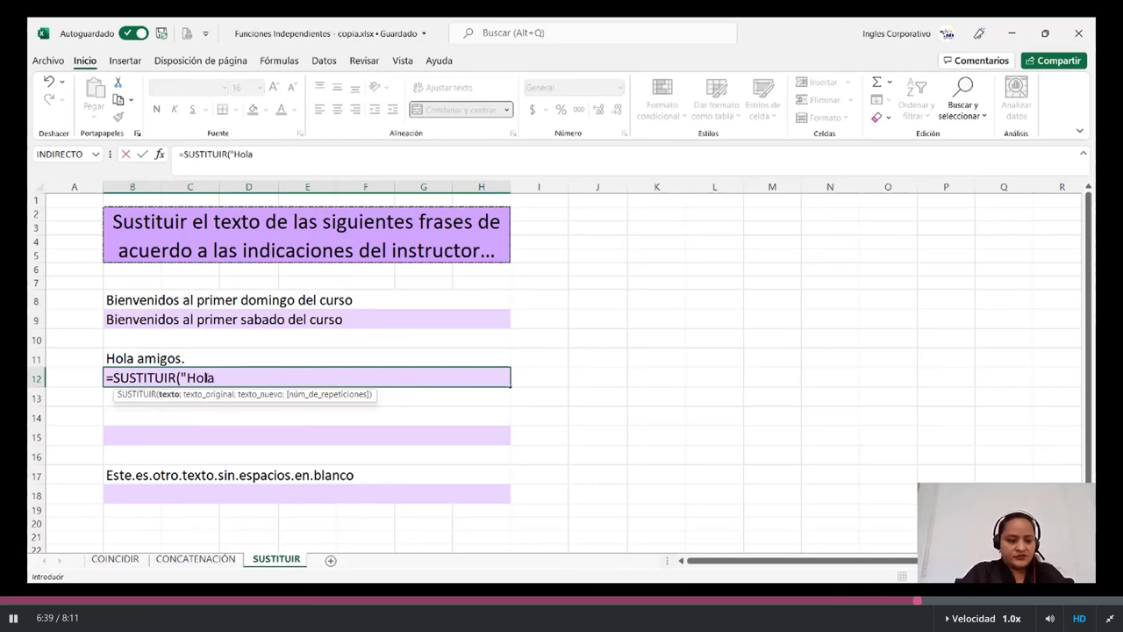
type(" amigos")
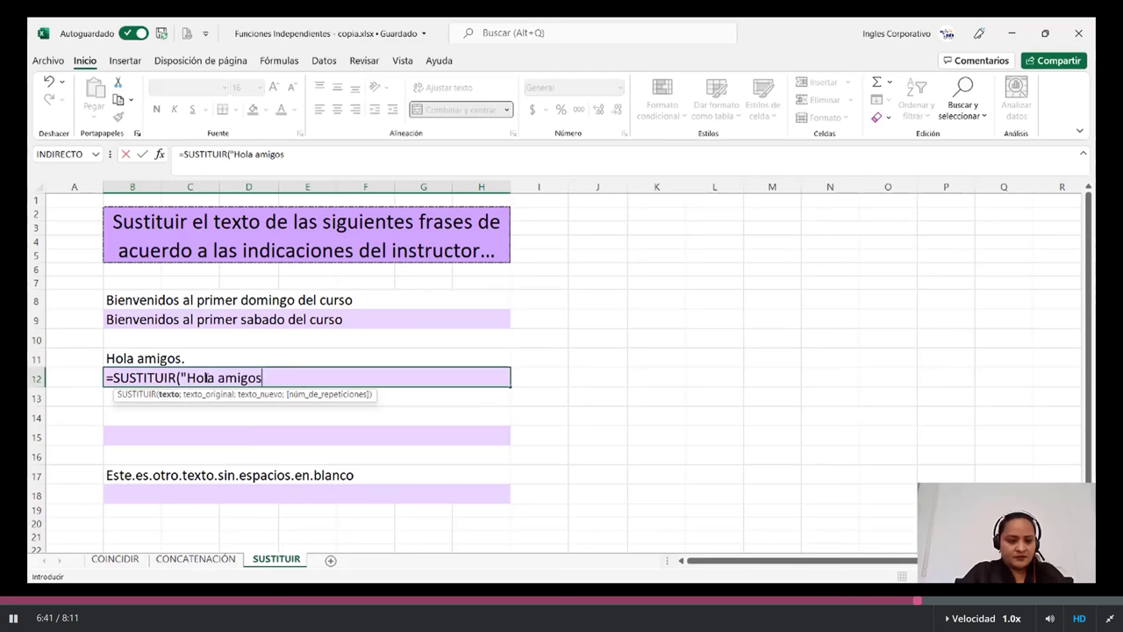
type("\";\"")
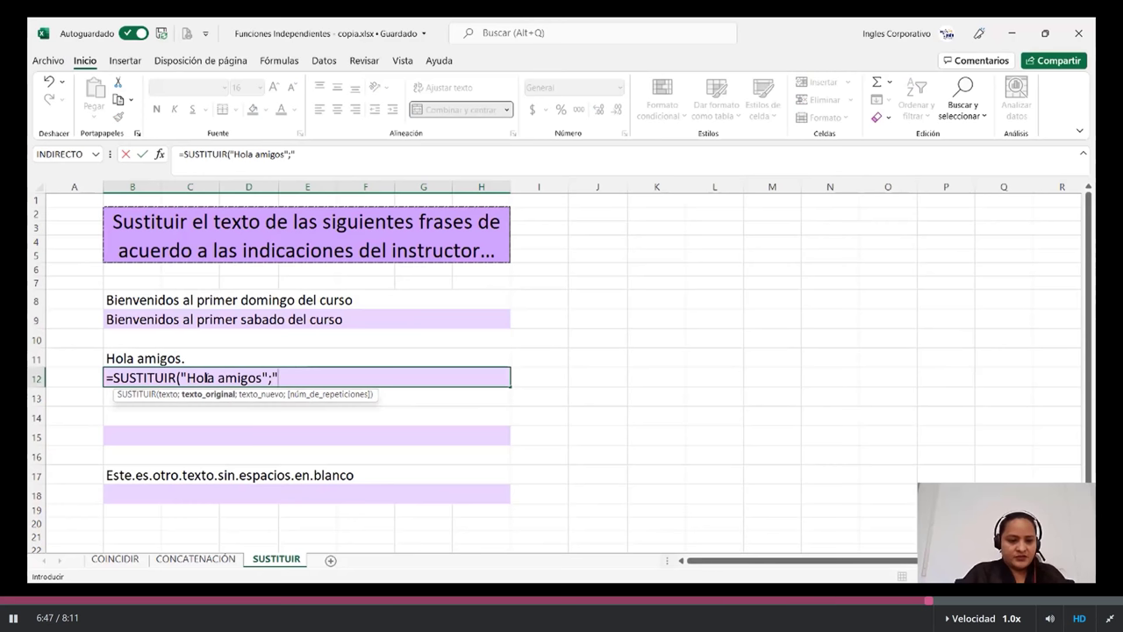
type("com")
key("BackSpace")
key("BackSpace")
key("BackSpace")
type("ami")
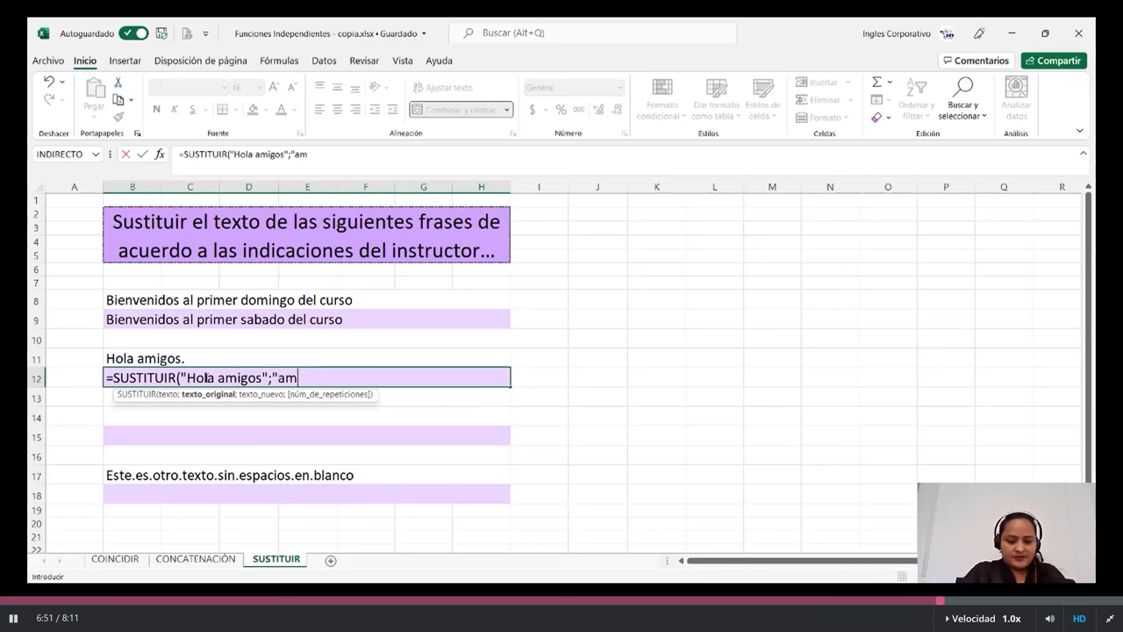
type("gos")
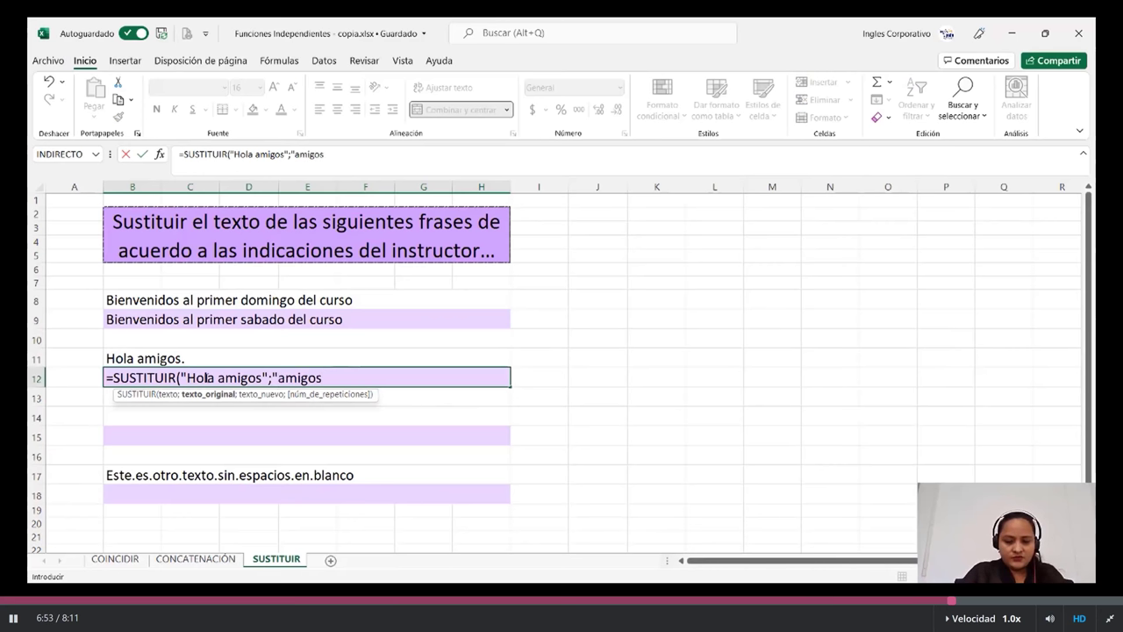
key("BackSpace")
type("\";\"comp")
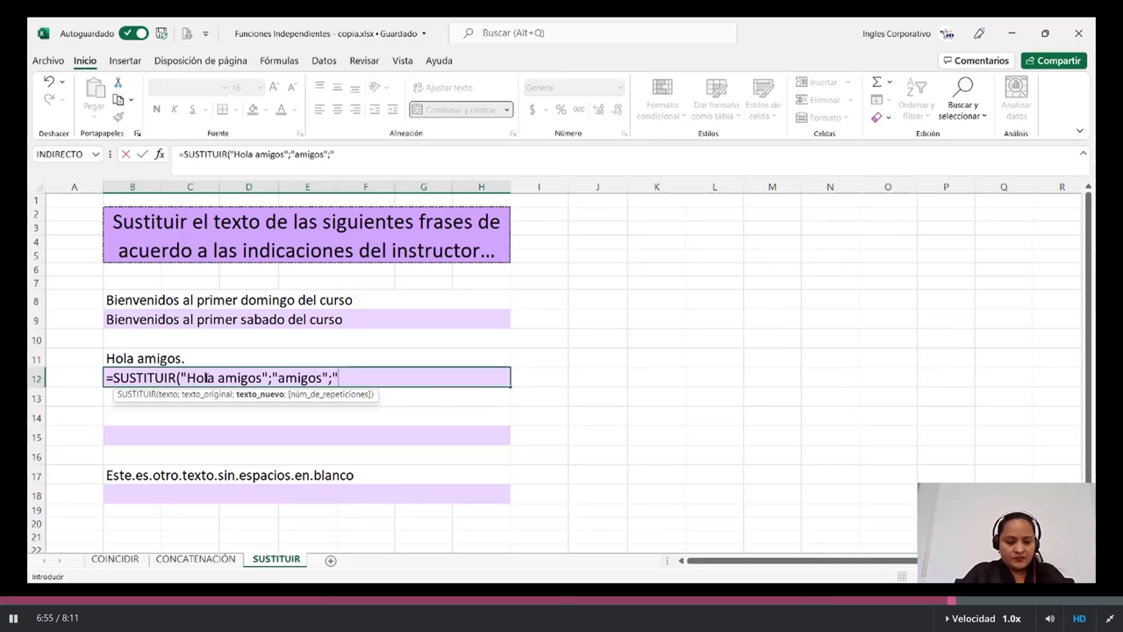
type("añeros\"")
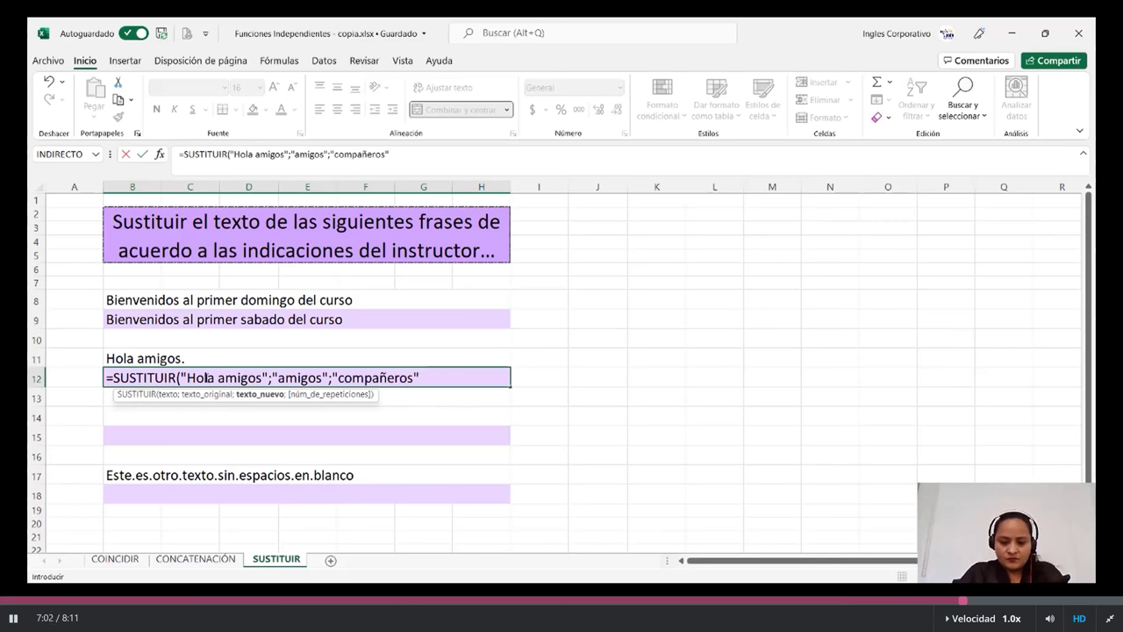
type(")")
key("Return")
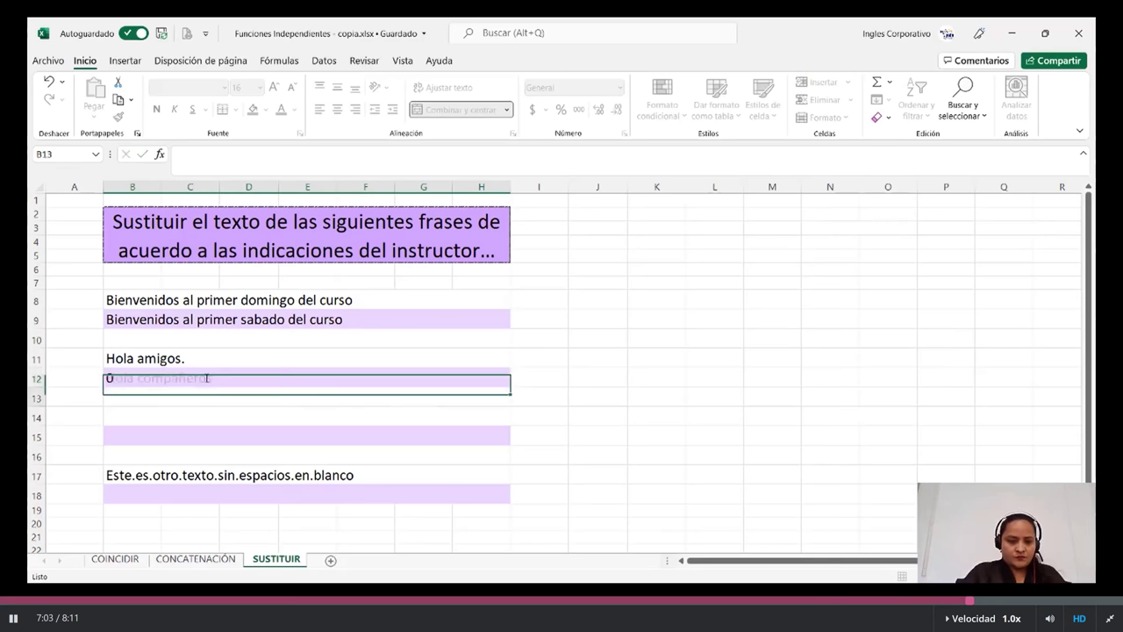
- Compare B12's formula with the B9 formula, then scroll down the sheet
left_click(236, 376)
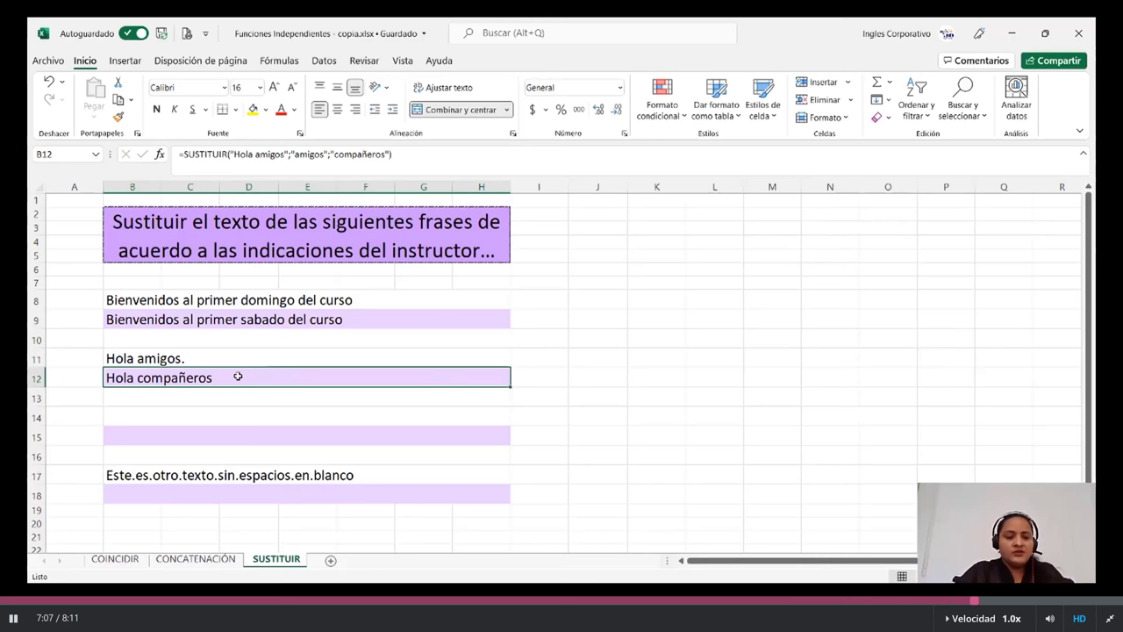
left_click(241, 319)
left_click(234, 377)
scroll(237, 377, "down", 1)
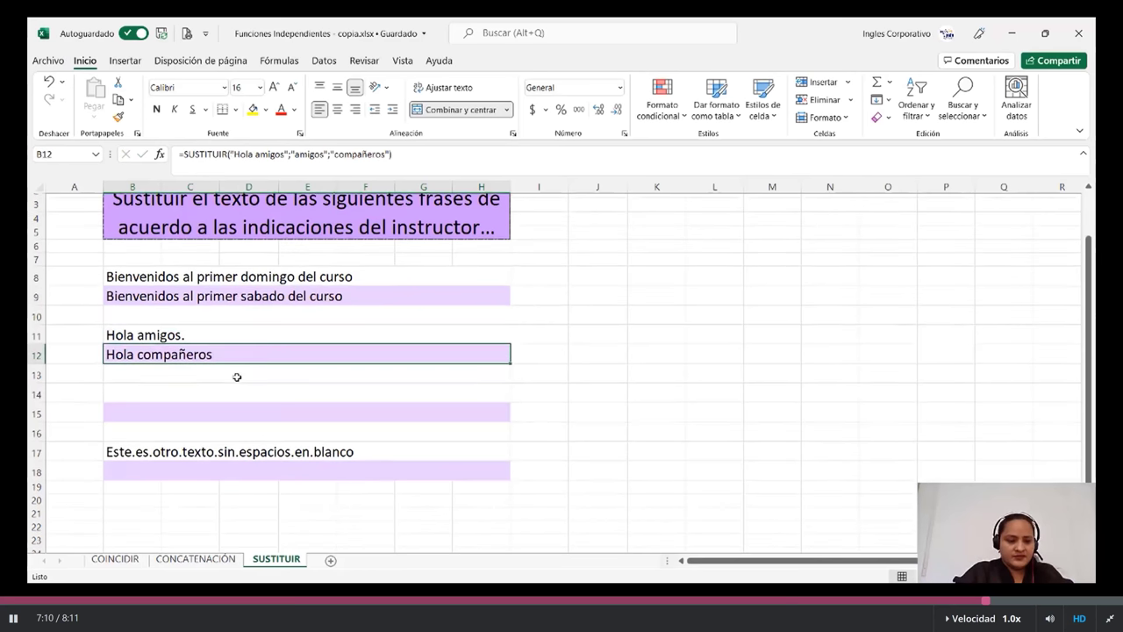
scroll(236, 377, "down", 1)
- Enter =SUSTITUIR(B17;".";" ") in B18 to replace the dots with spaces
left_click(237, 391)
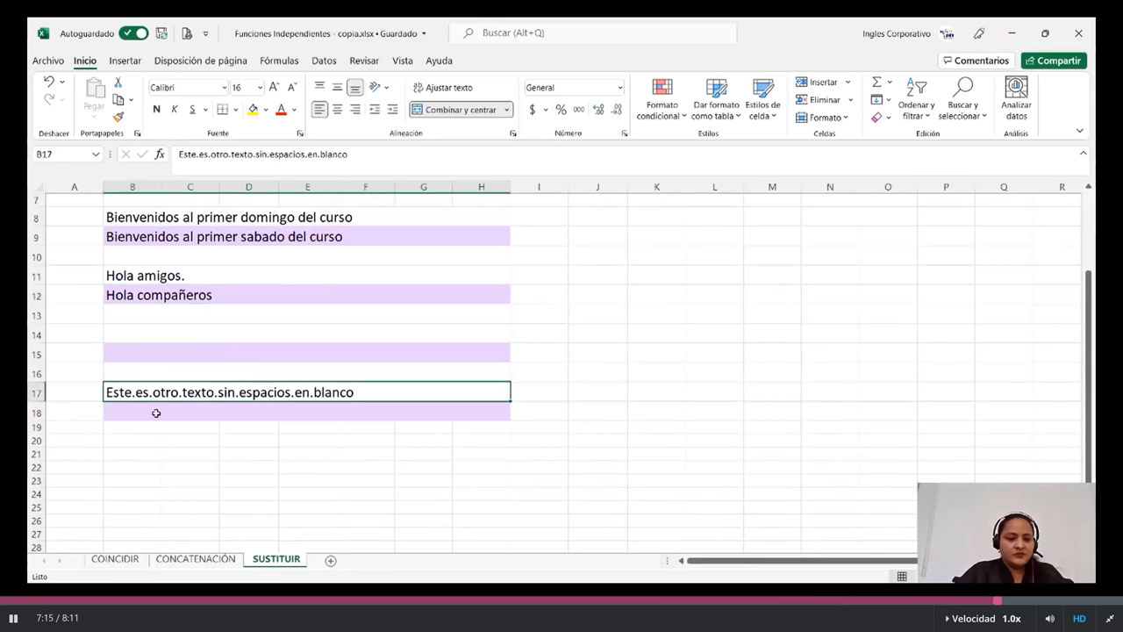
left_click(155, 412)
type("=")
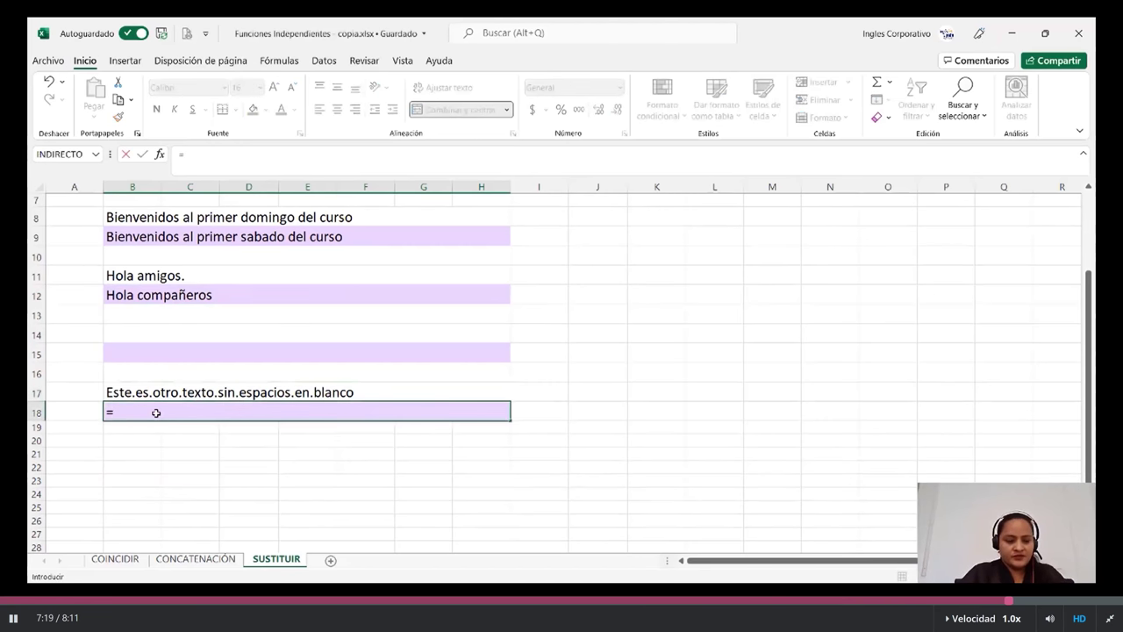
type("su")
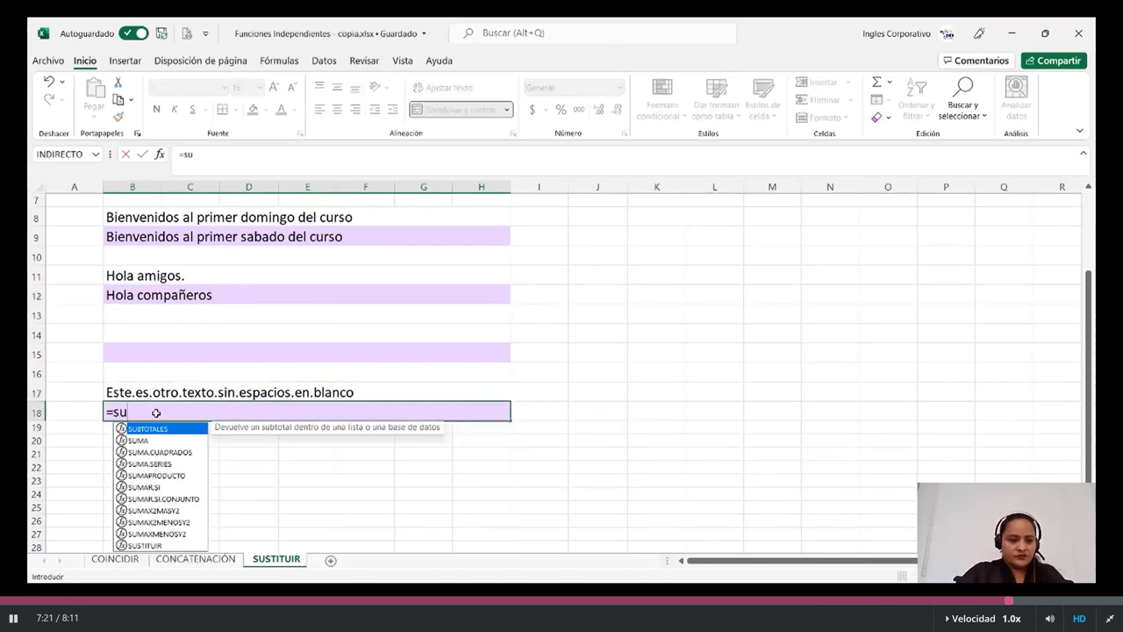
type("s")
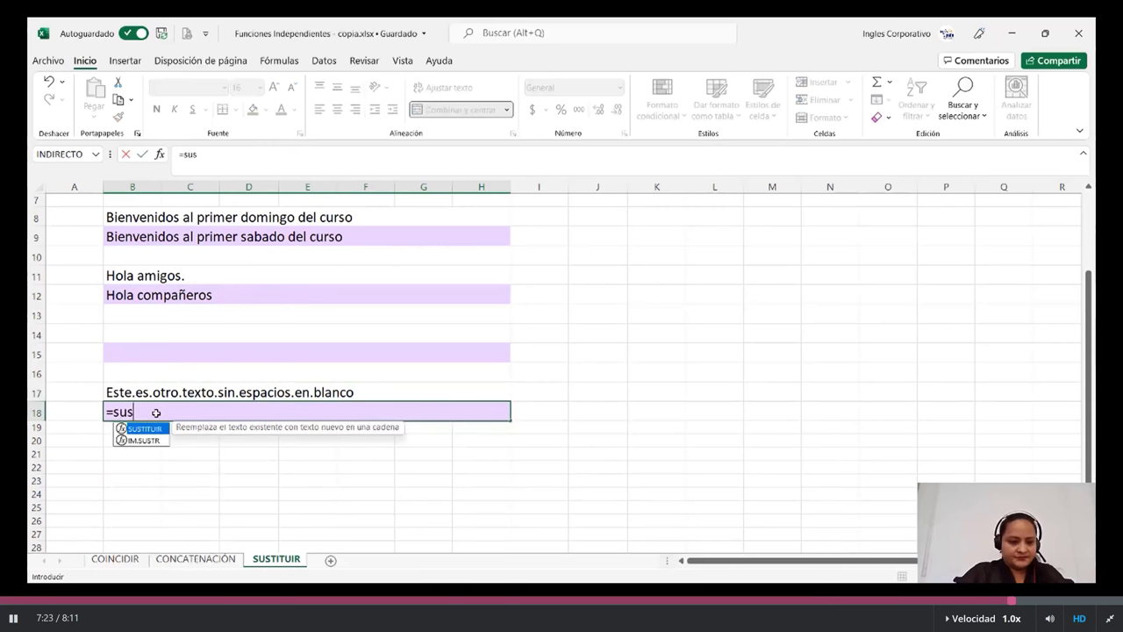
double_click(145, 428)
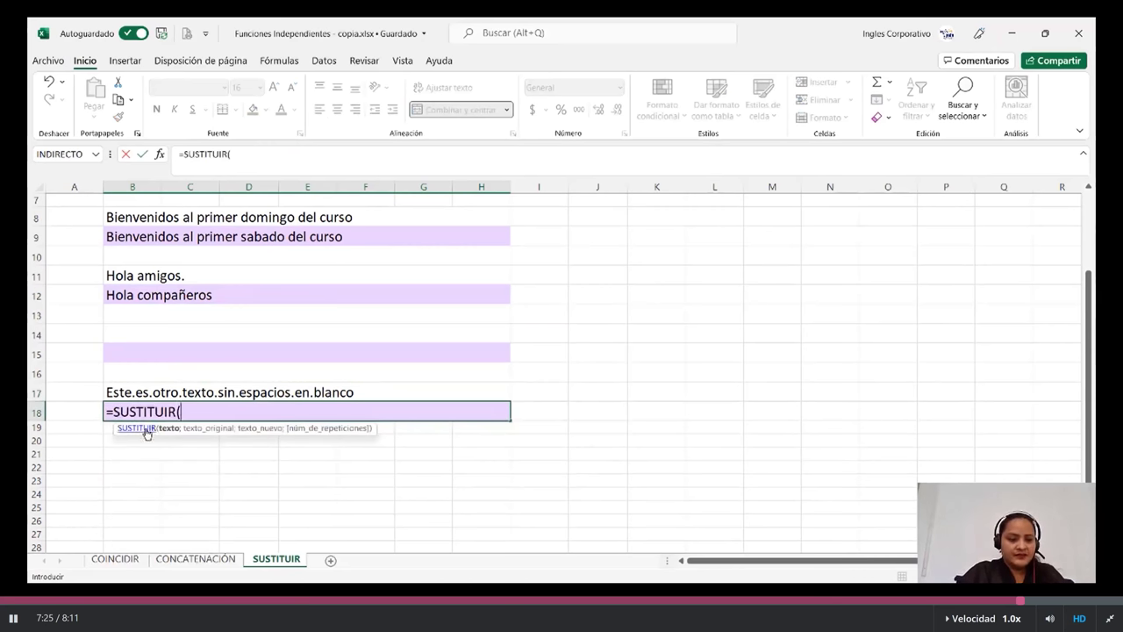
left_click(219, 394)
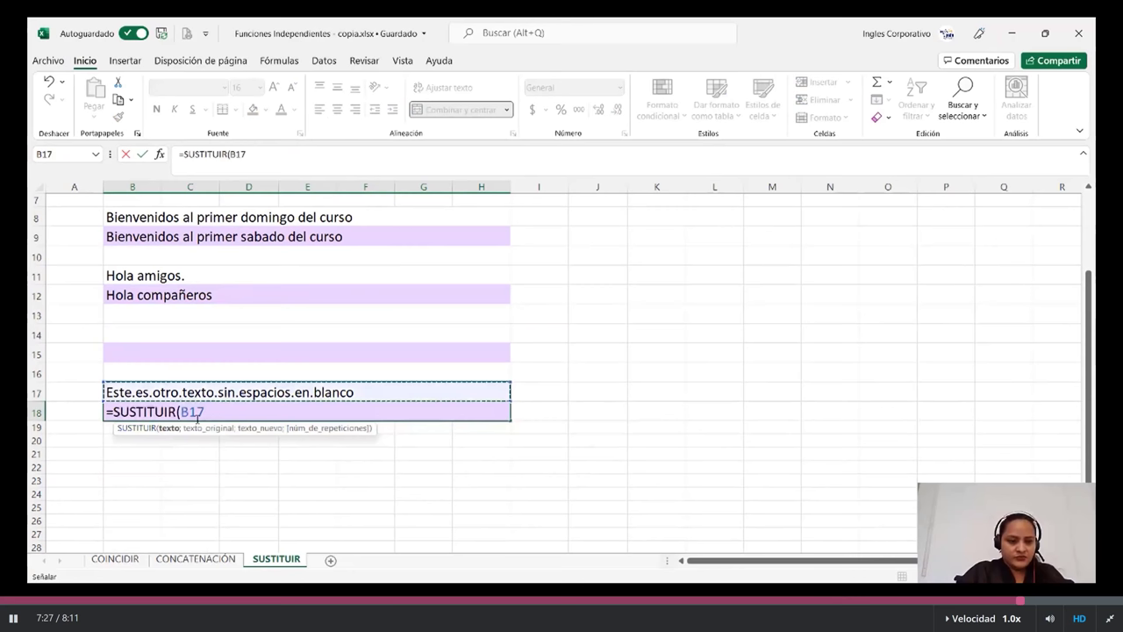
type(";\".")
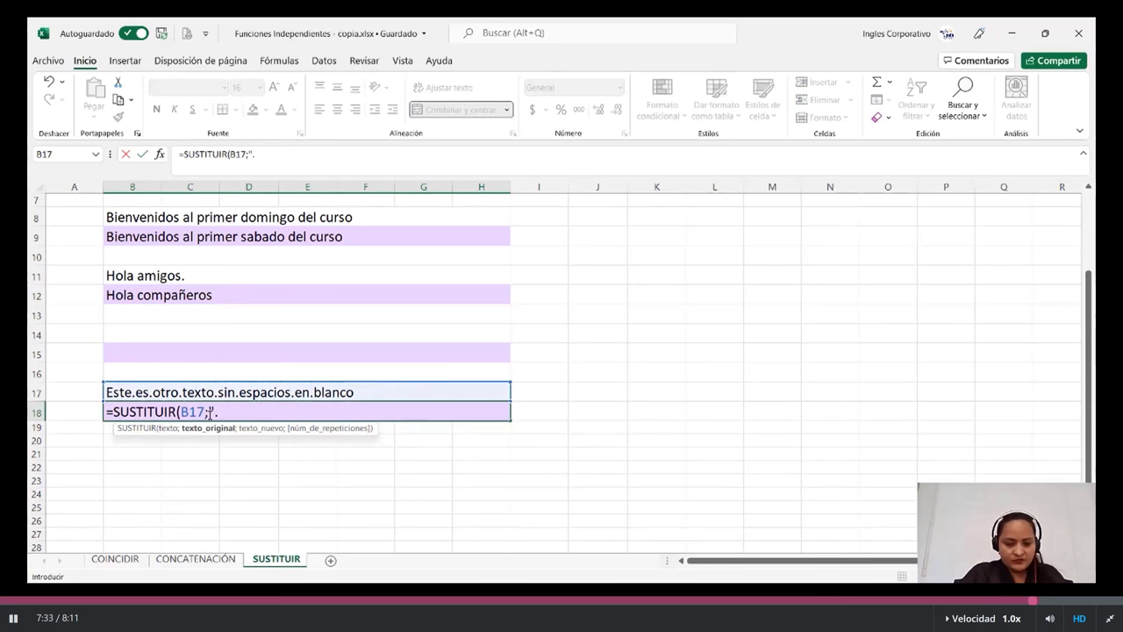
type("\";\"")
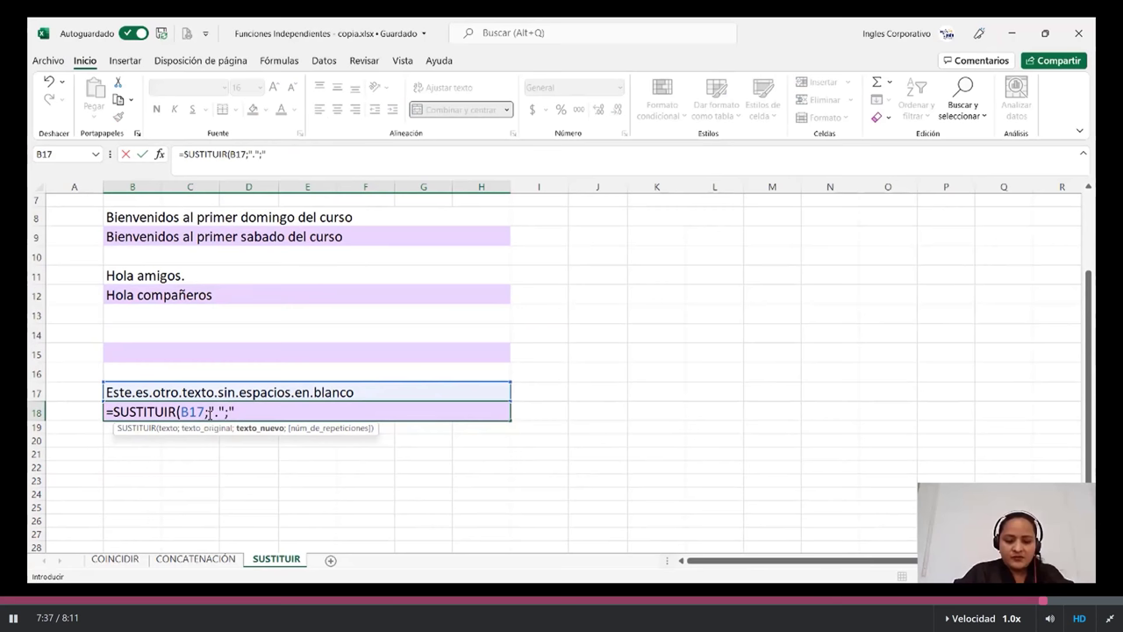
type(" \"")
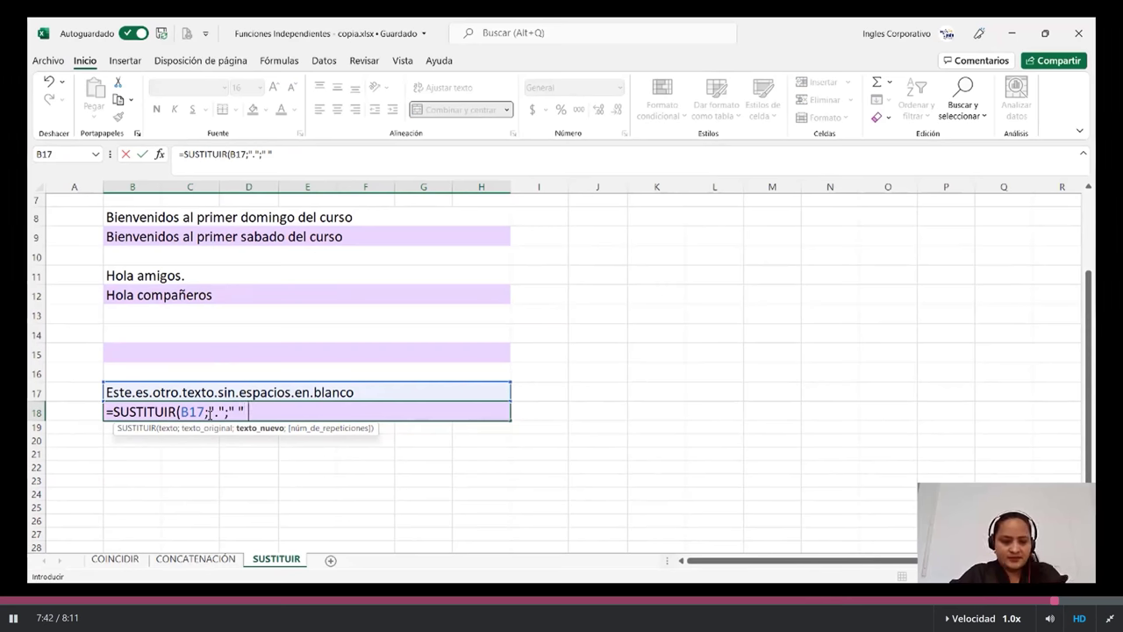
key("Return")
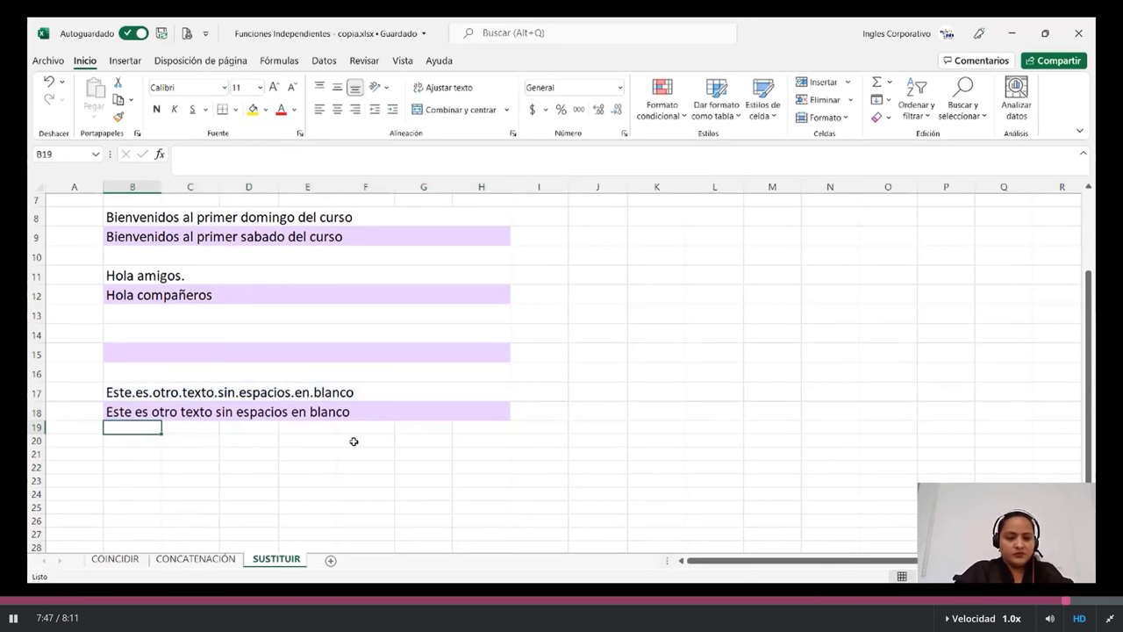
- Check B18's formula, glance at the CONCATENACIÓN sheet, and return to SUSTITUIR
left_click(369, 412)
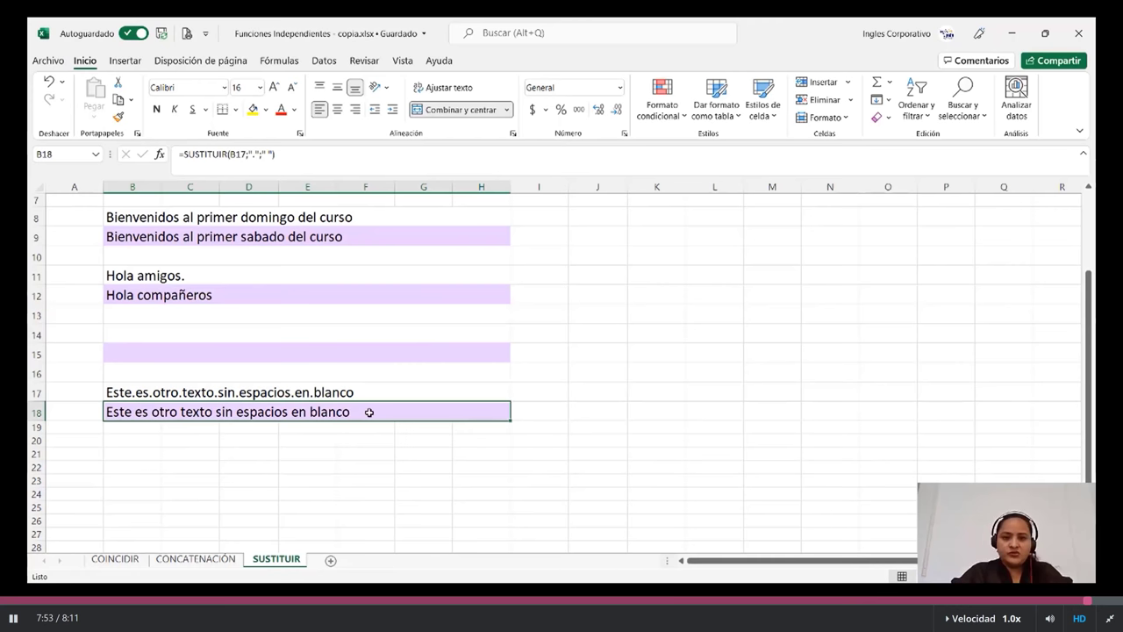
scroll(355, 397, "up", 2)
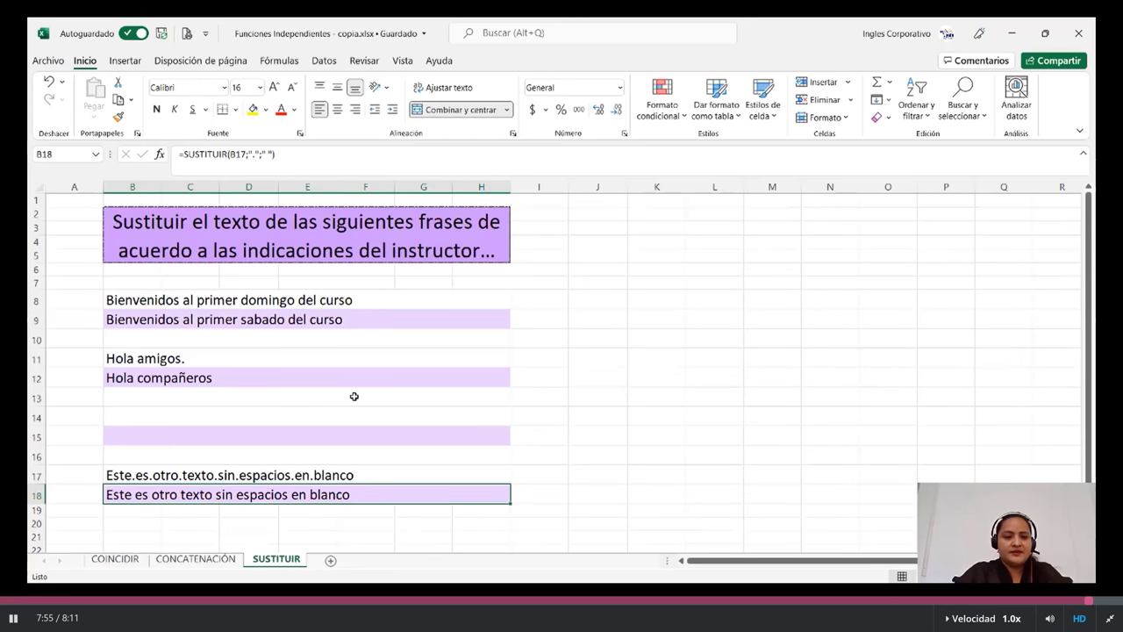
scroll(354, 396, "down", 1)
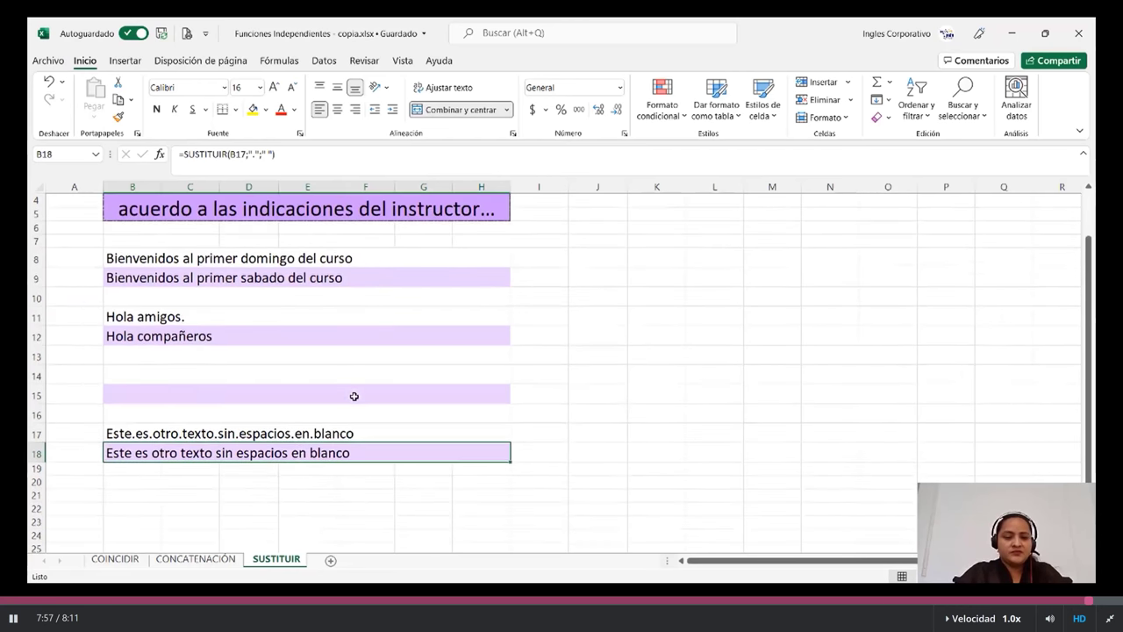
left_click(215, 561)
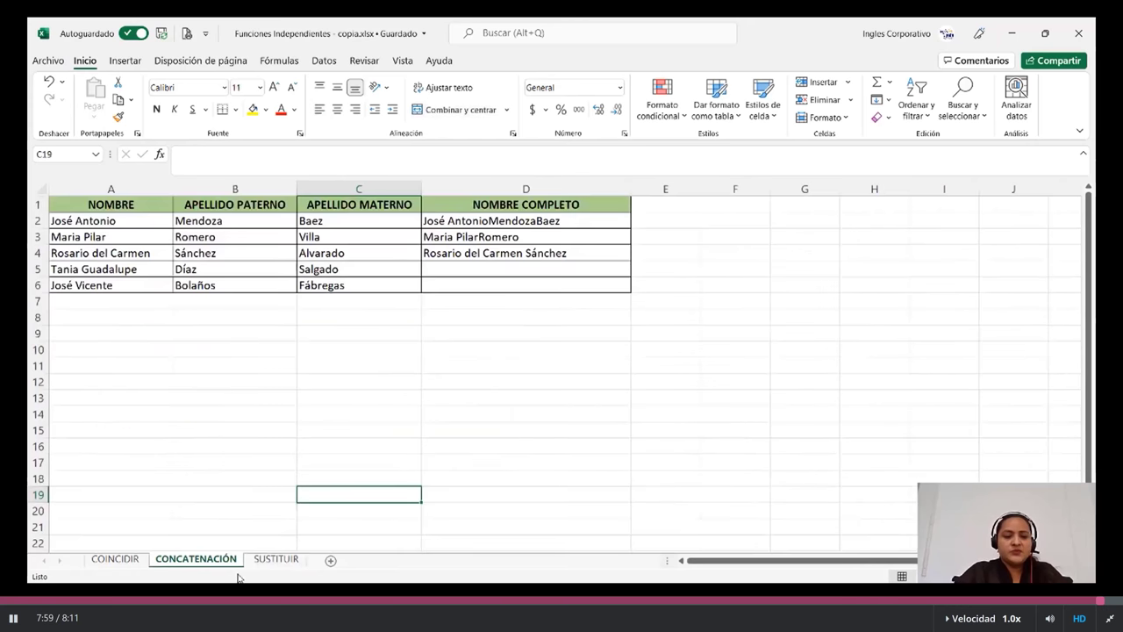
left_click(277, 560)
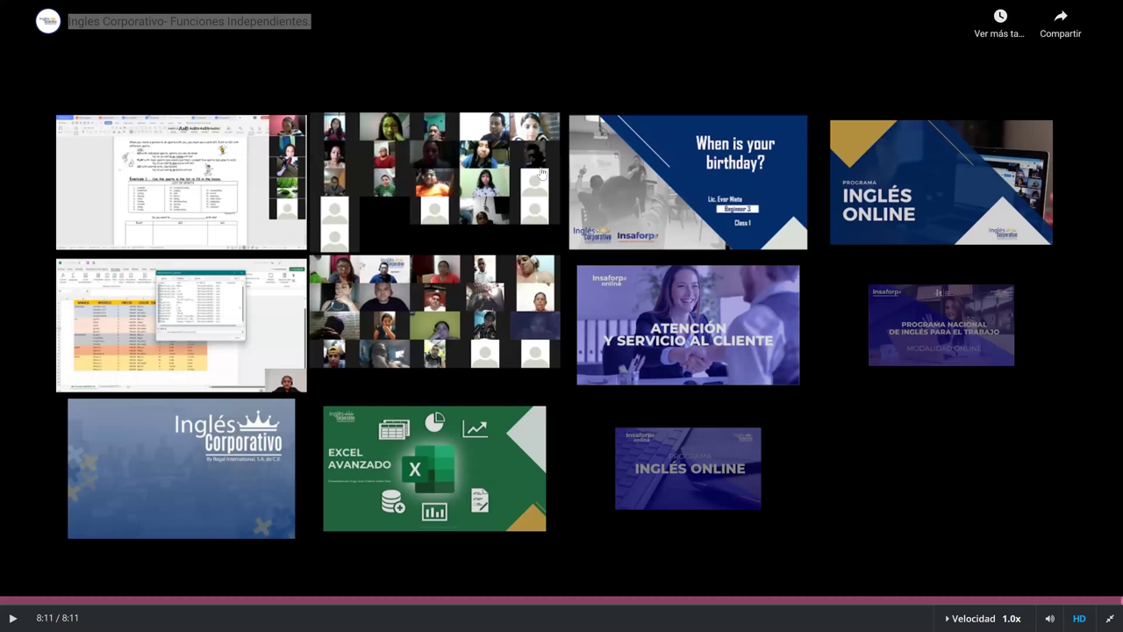
- Exit fullscreen playback of the finished lesson video
key("Escape")
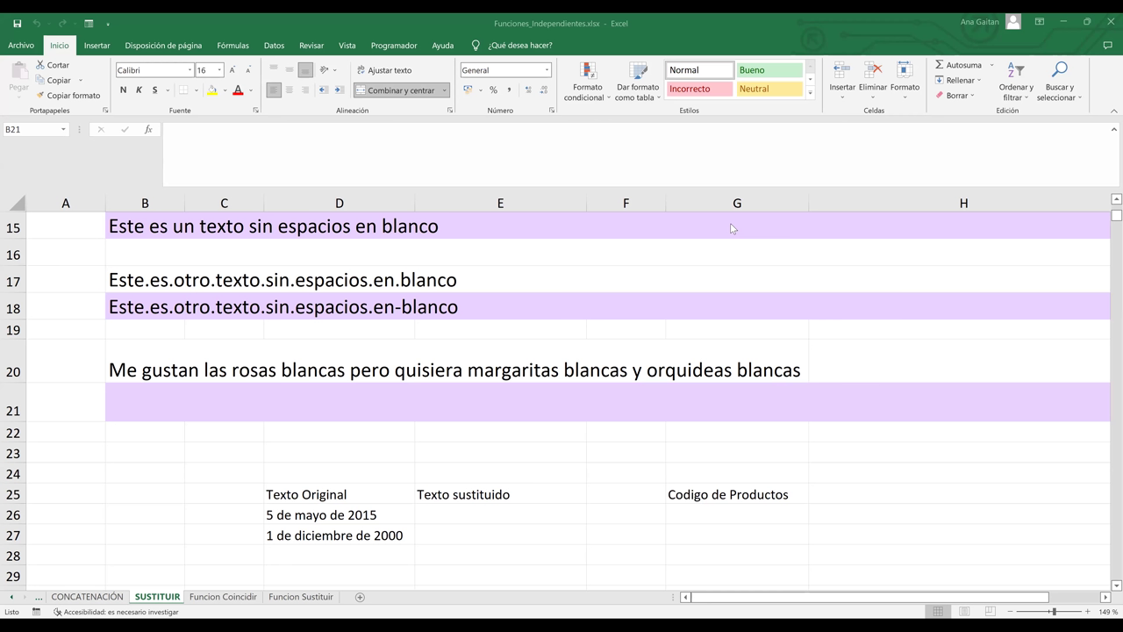
- Go through the CONCATENACIÓN sheet to the COINCIDIR sheet
left_click(77, 597)
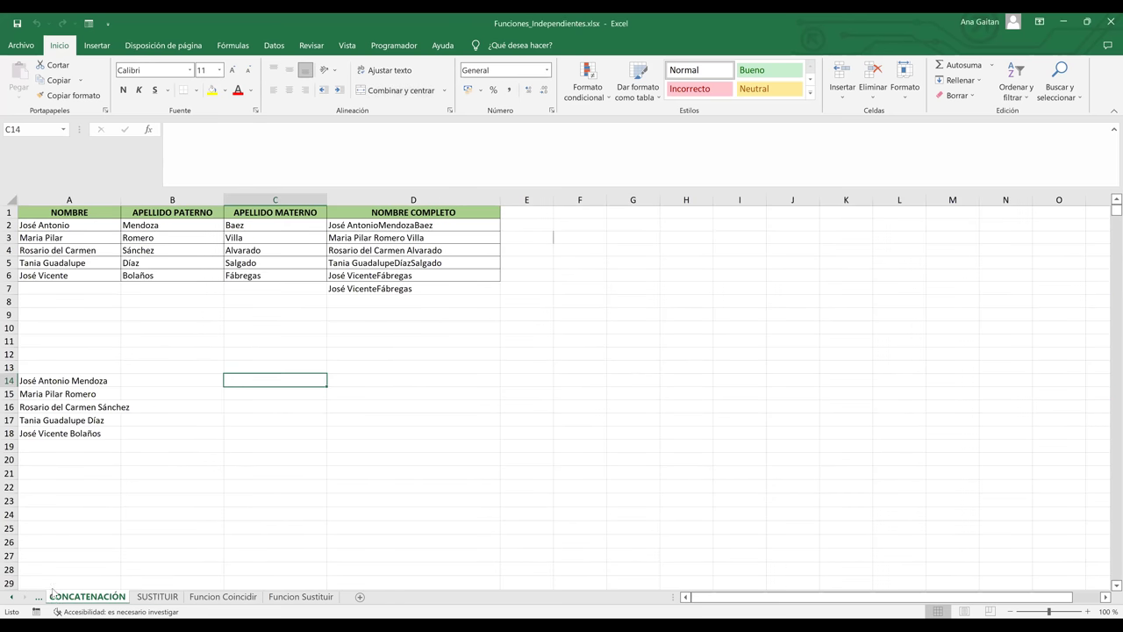
left_click(38, 599)
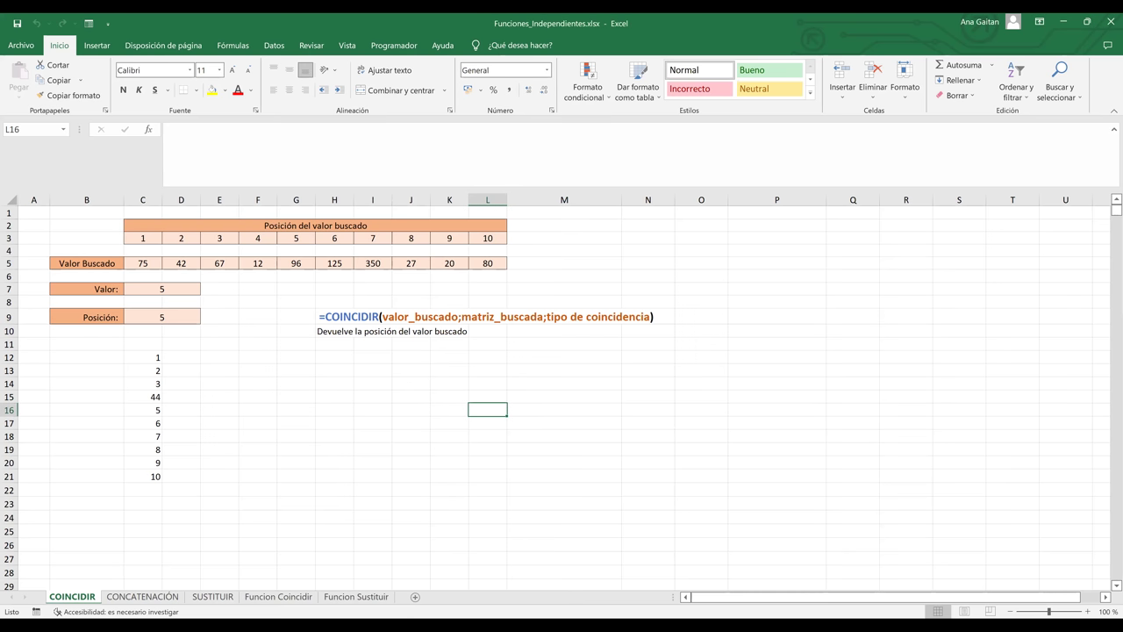
- Zoom in on the COINCIDIR sheet and view the syntax note in H9
left_click_drag(1048, 610, 1056, 611)
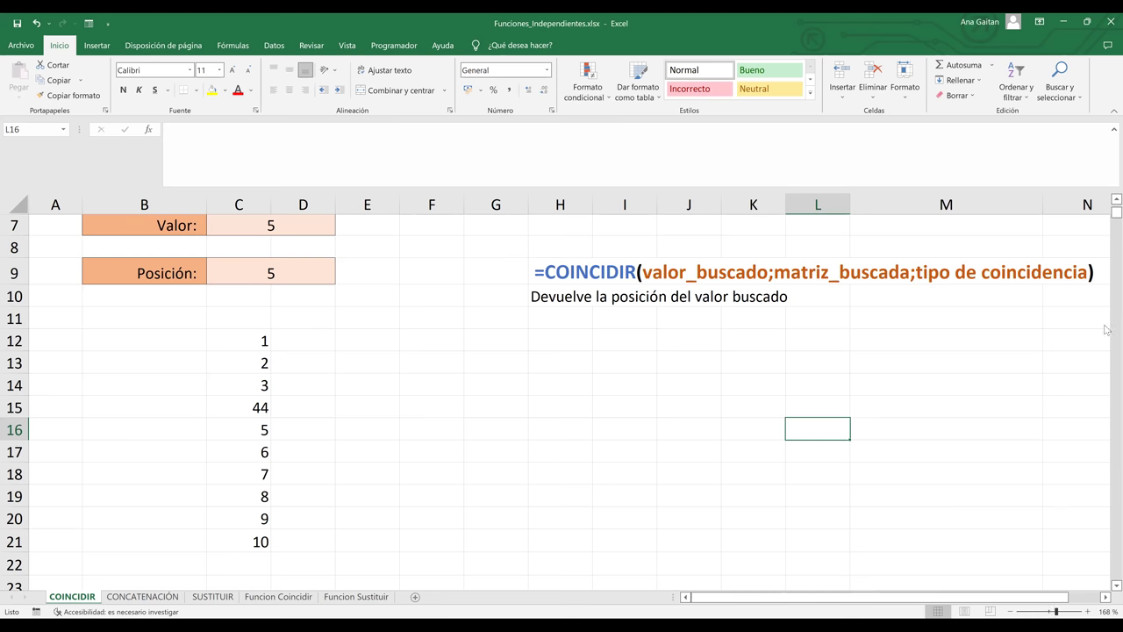
scroll(1105, 329, "down", 3, "ctrl")
scroll(1106, 200, "down", 8)
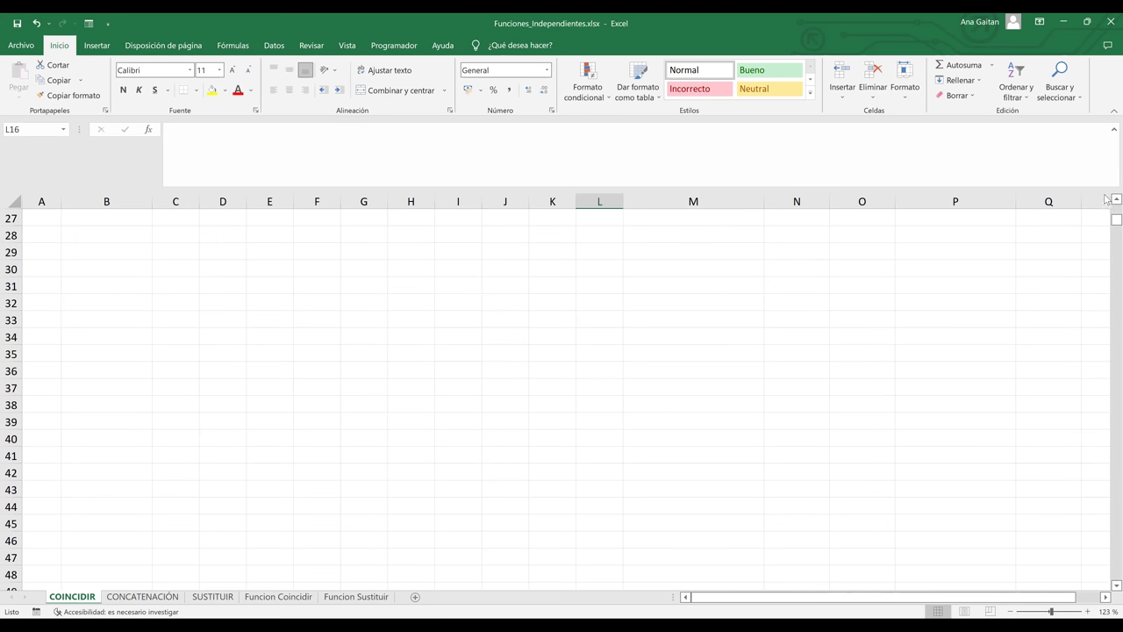
left_click_drag(1108, 221, 1107, 189)
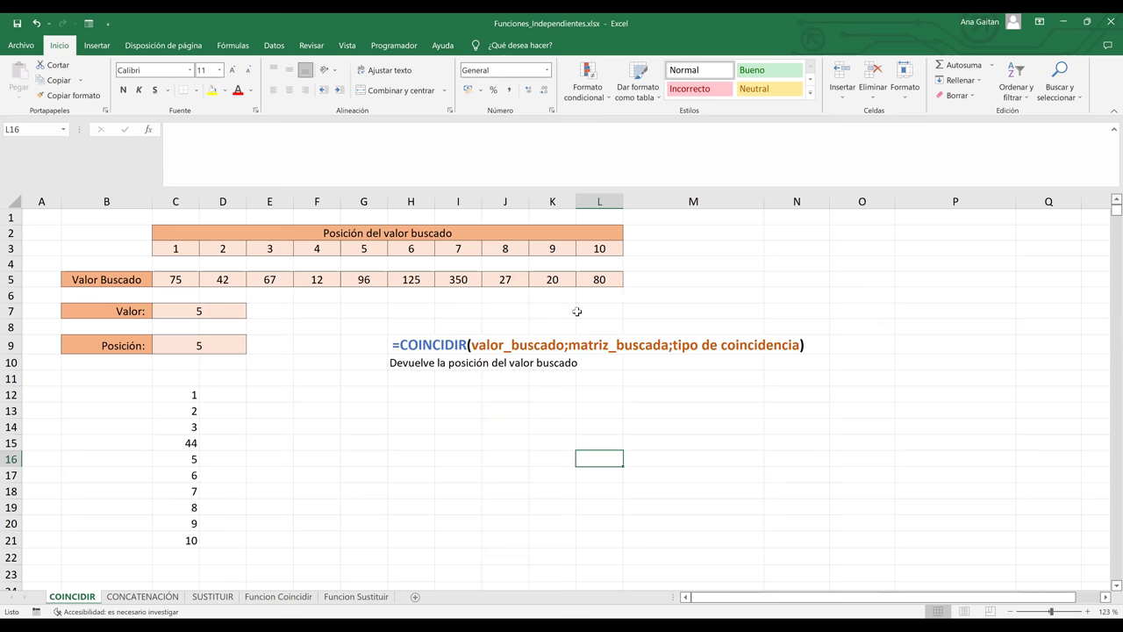
left_click(417, 344)
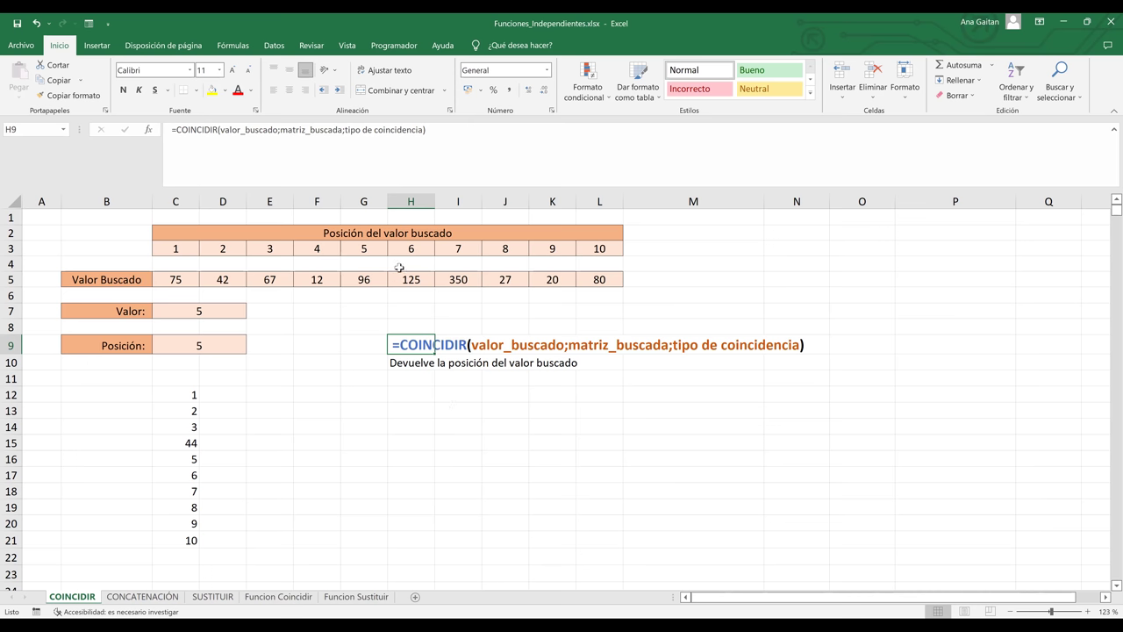
- Point out the position numbers 1–10 and the searched values row starting 75, 42
left_click(372, 232)
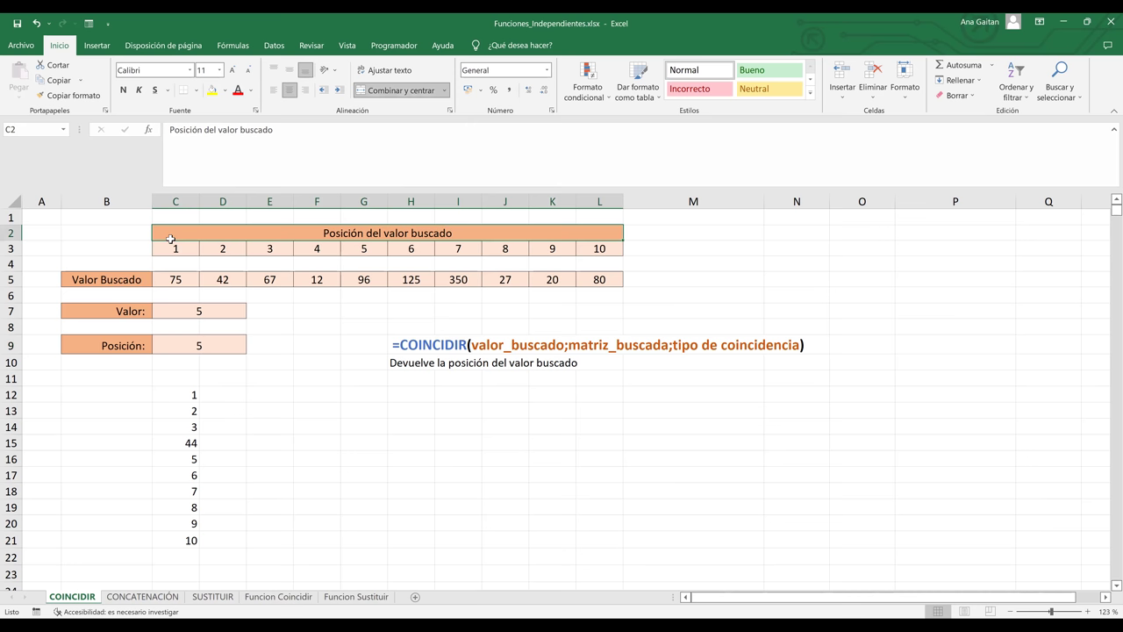
left_click(409, 248, "shift")
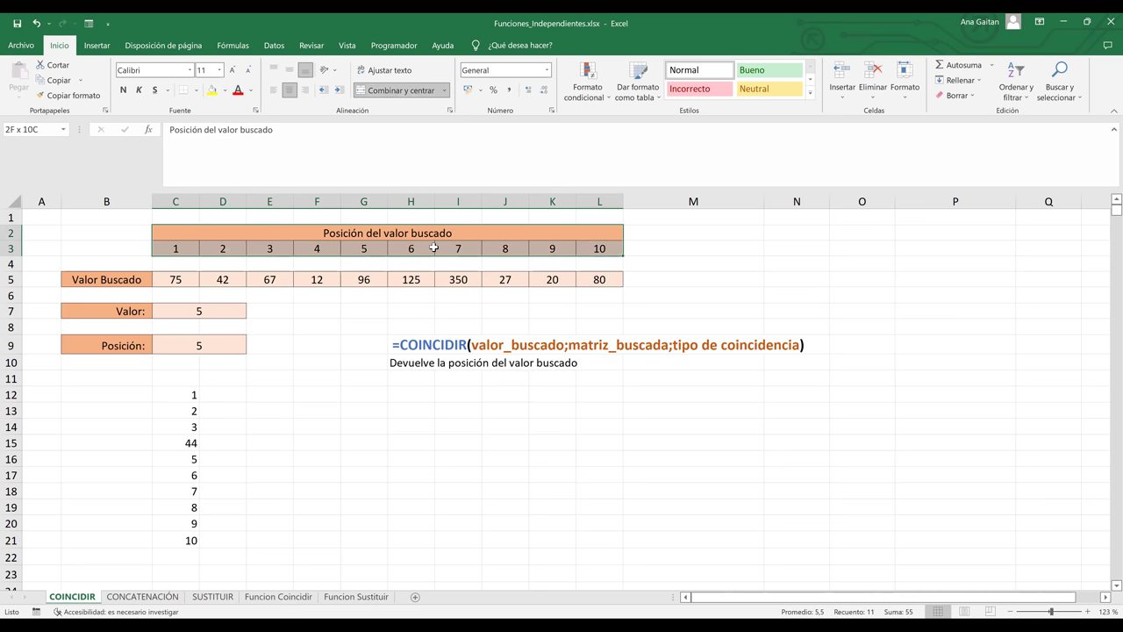
left_click(138, 281)
left_click(193, 280)
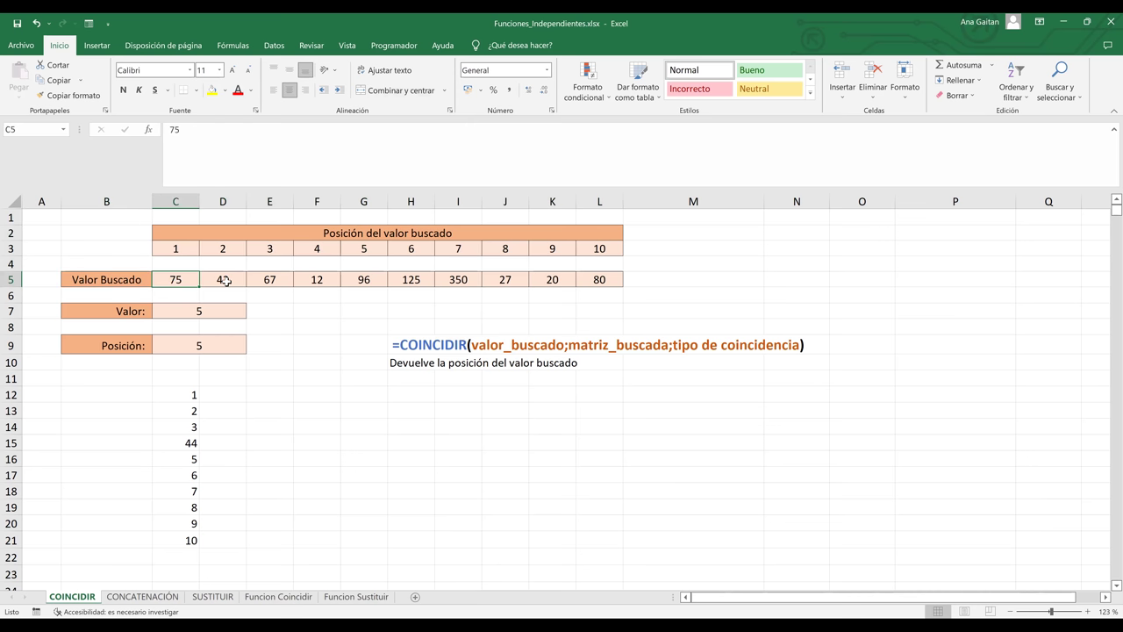
left_click(227, 280)
left_click(195, 280)
left_click_drag(175, 279, 594, 279)
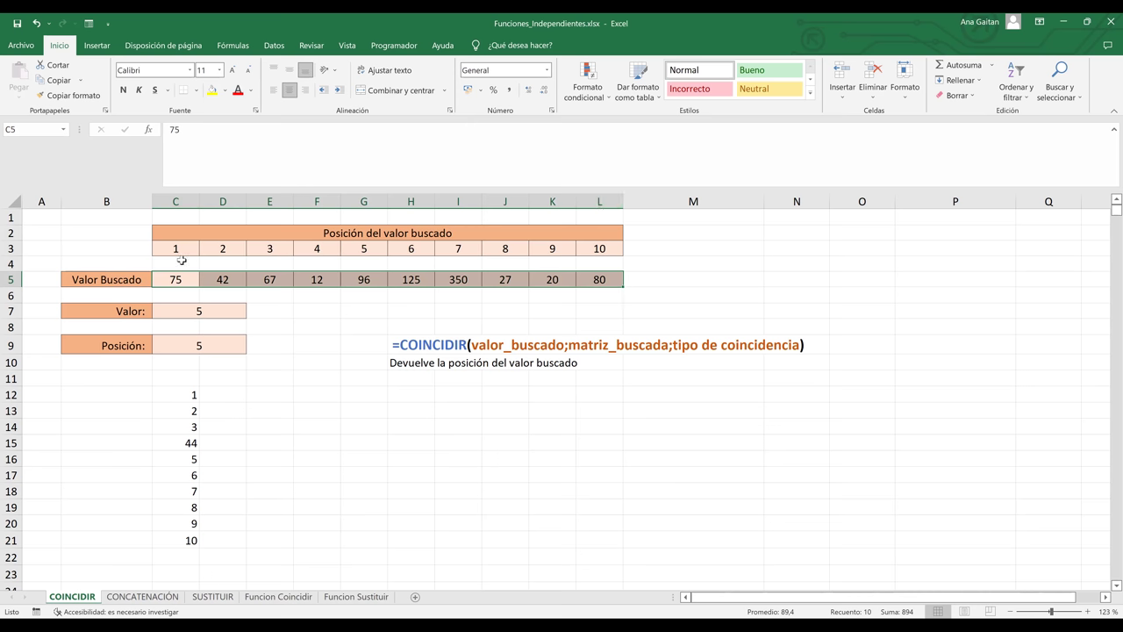
- Match position 2 to value 42, then clear the lookup value 5 from C7
left_click_drag(175, 251, 175, 251)
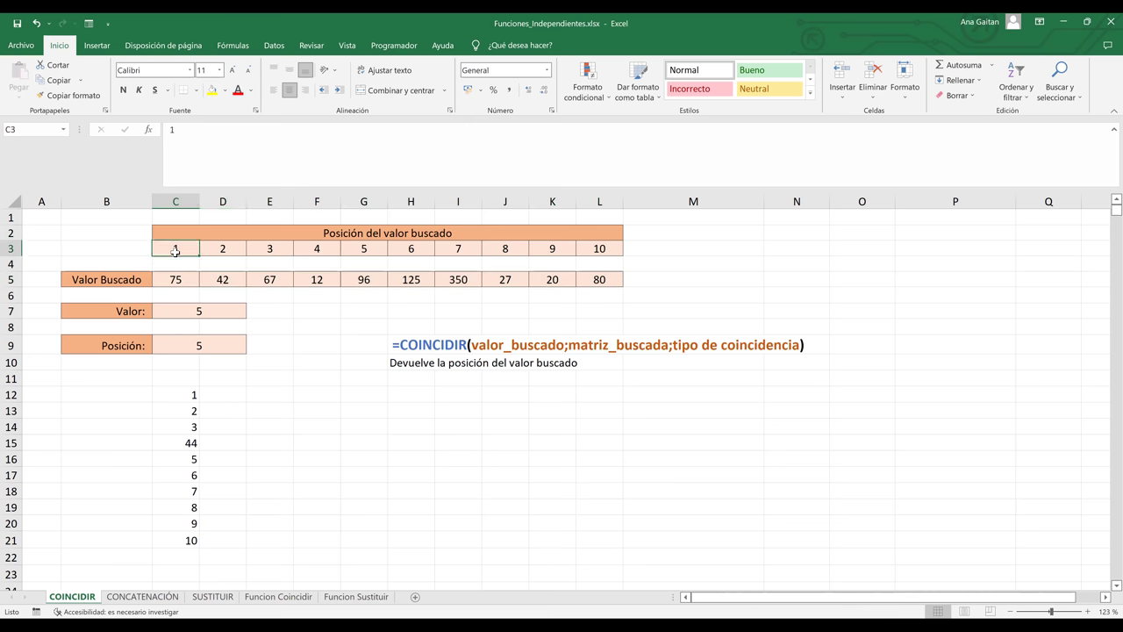
left_click(222, 251)
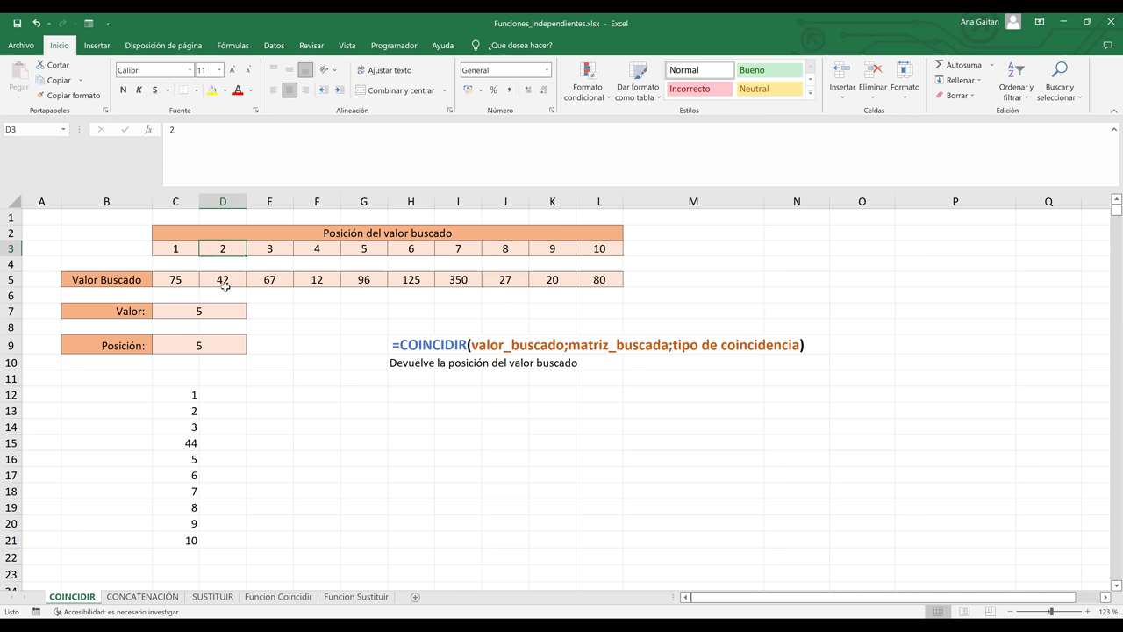
left_click(223, 279)
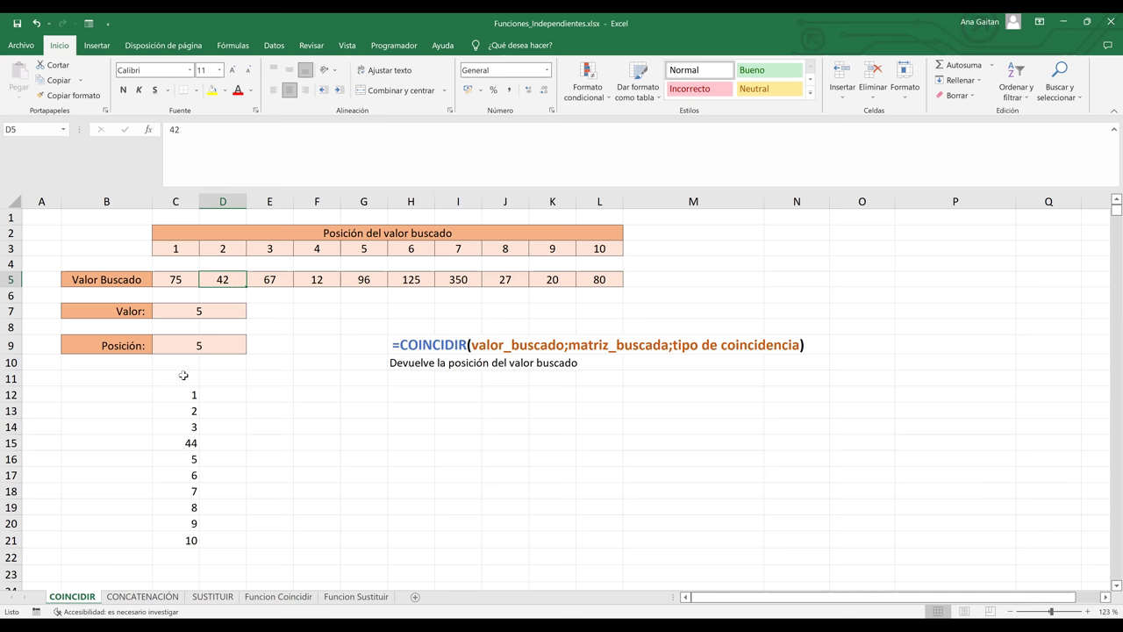
left_click(199, 314)
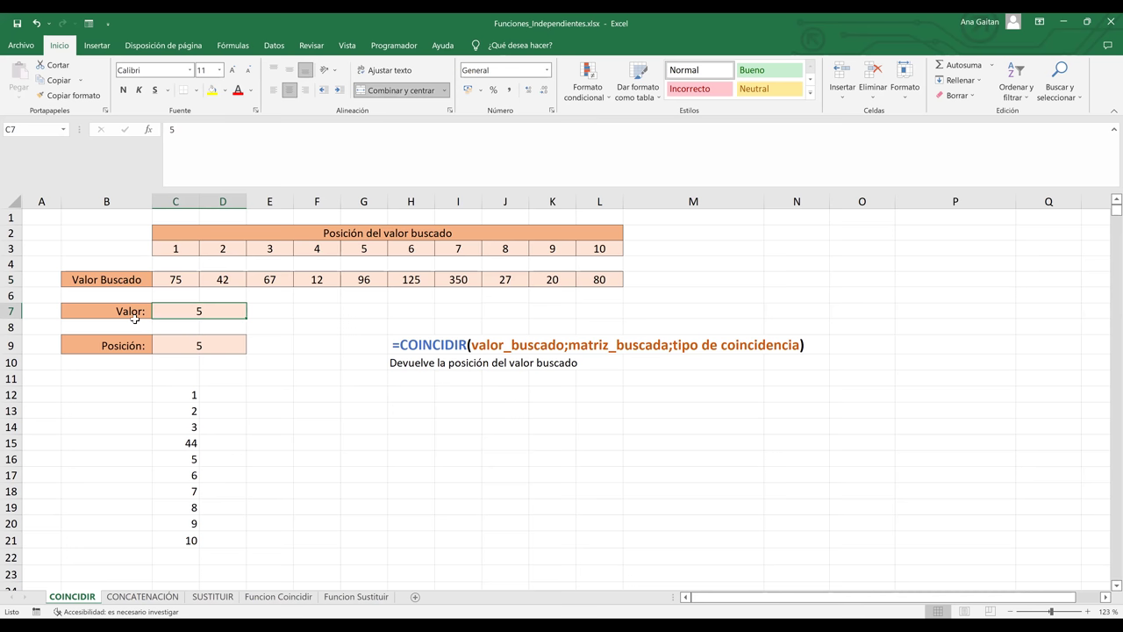
key("BackSpace")
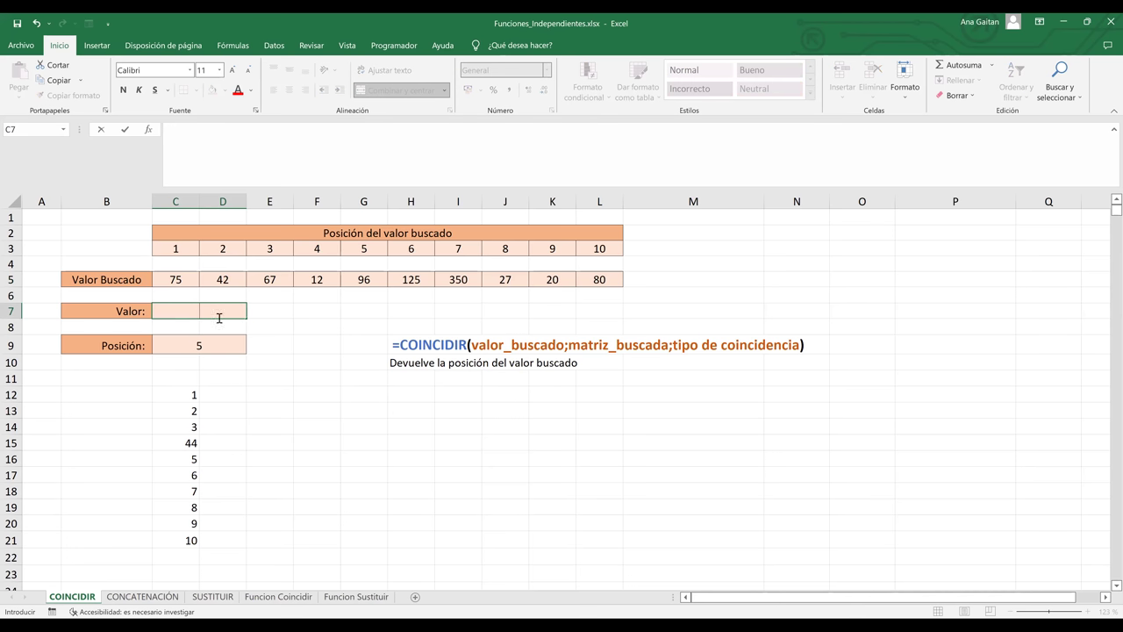
- Enter 7 as the Valor in C7 and empty the Posición cell C9
left_click(297, 313)
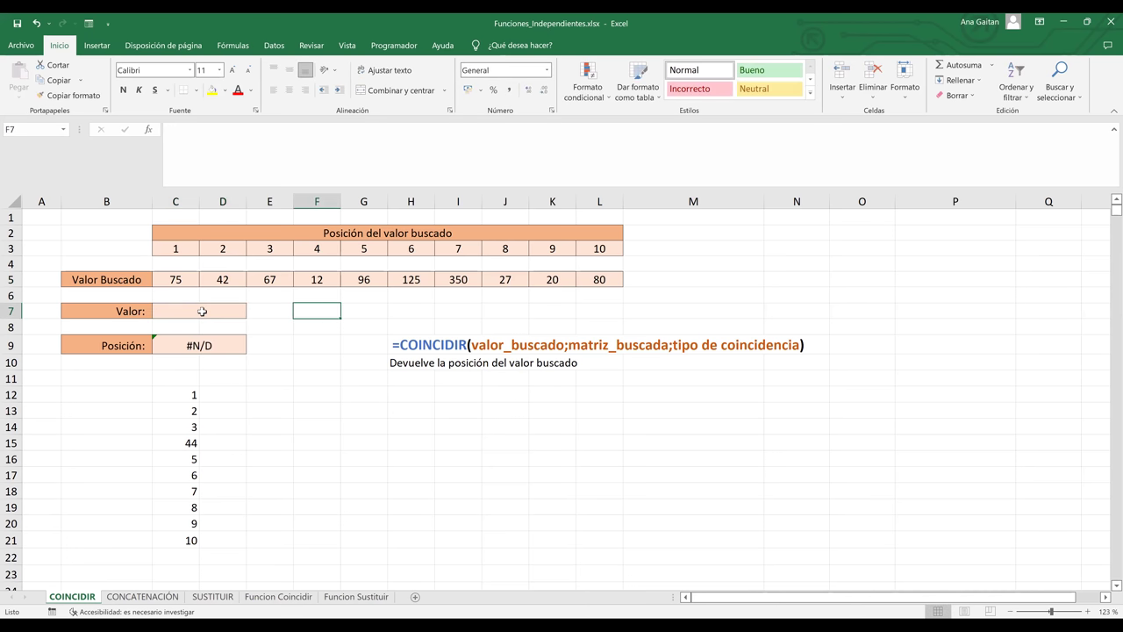
left_click(202, 311)
type("7")
key("Return")
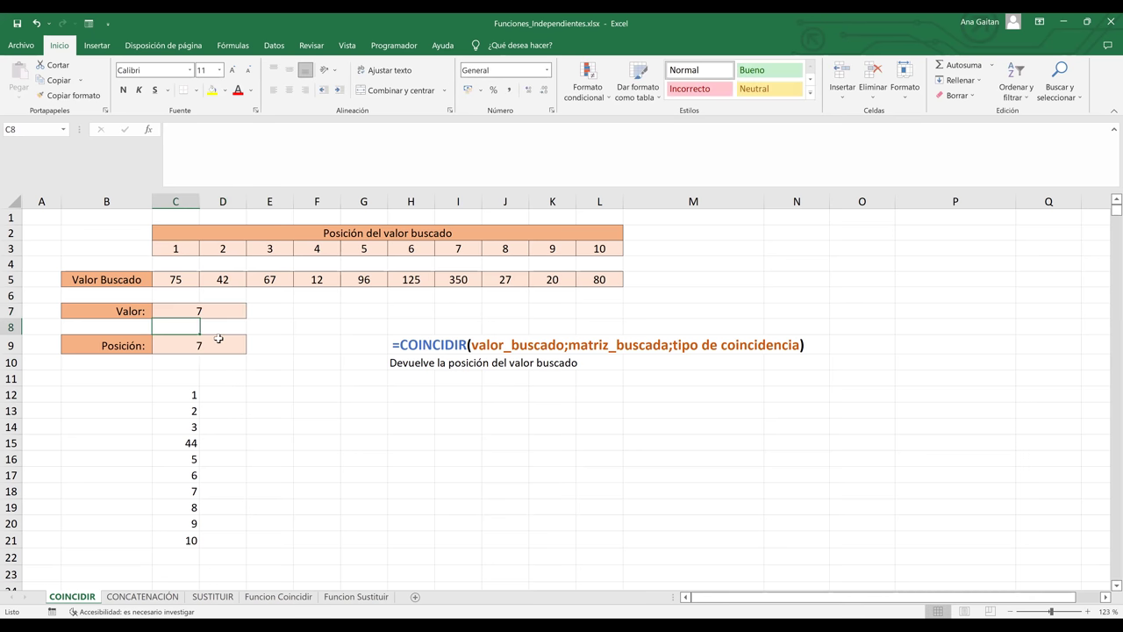
double_click(220, 346)
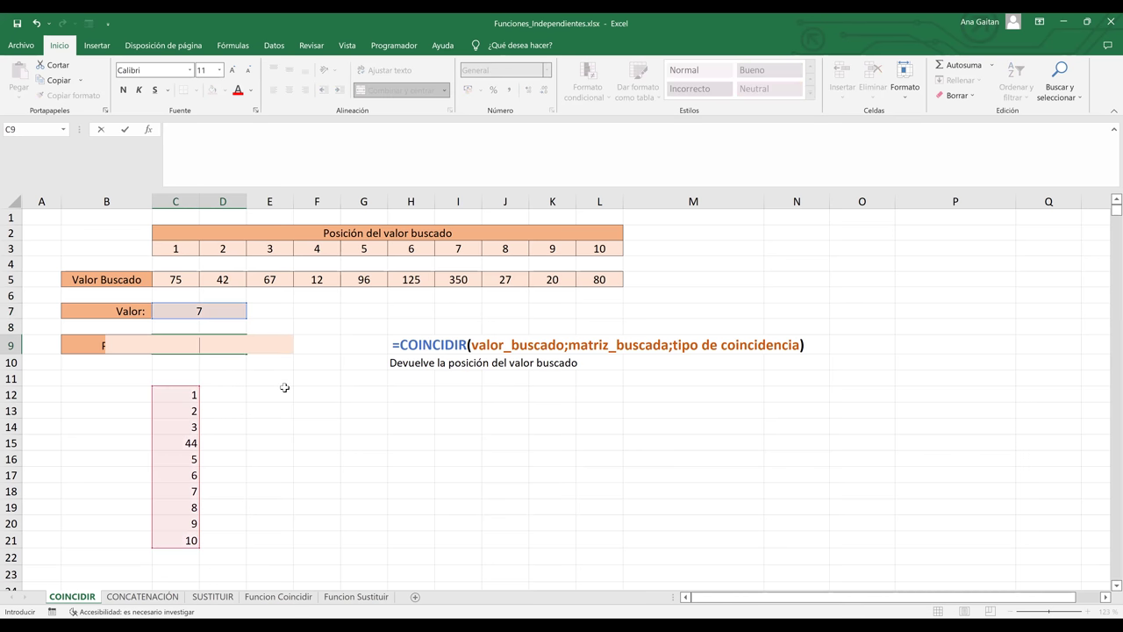
key("Escape")
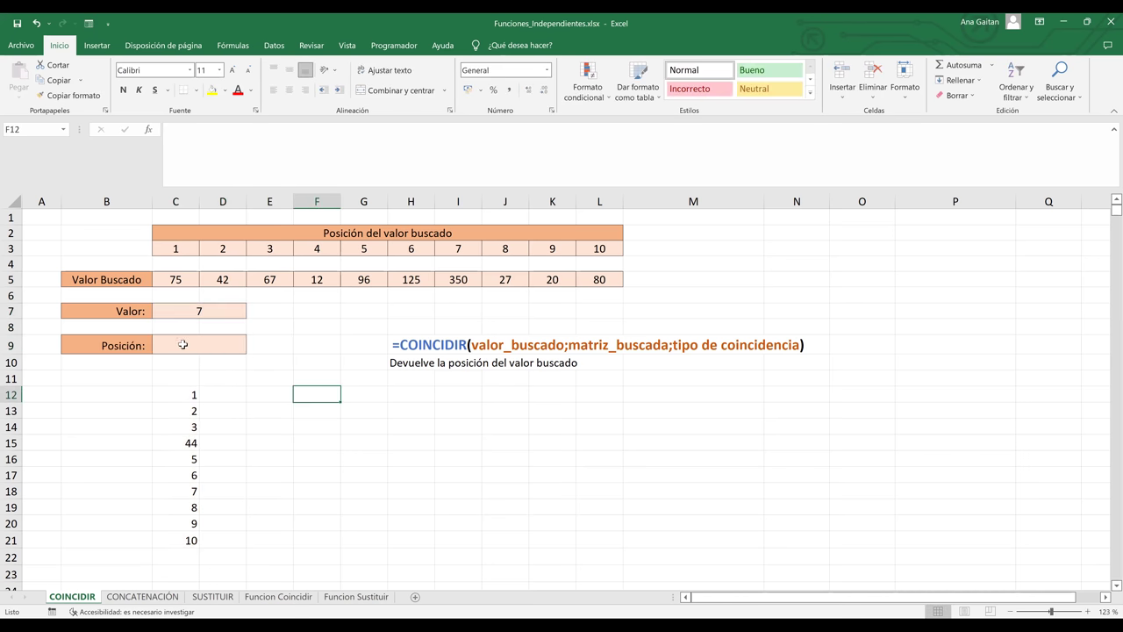
left_click(185, 347)
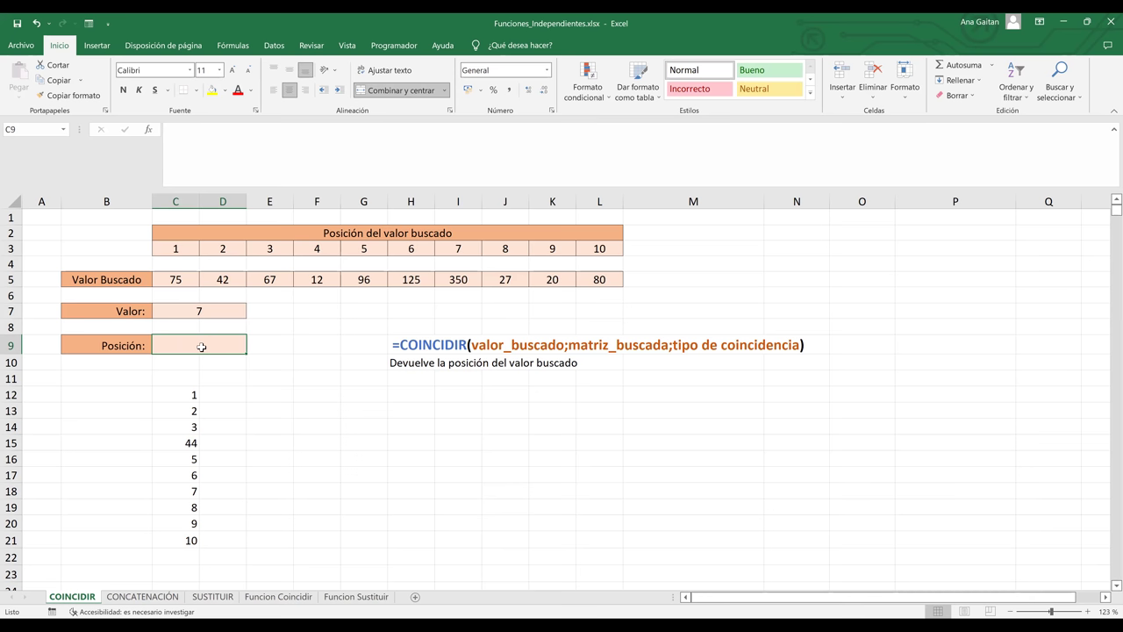
- Enter =COINCIDIR(C7;C5:L5;) in C9, leaving the match type empty
type("¿")
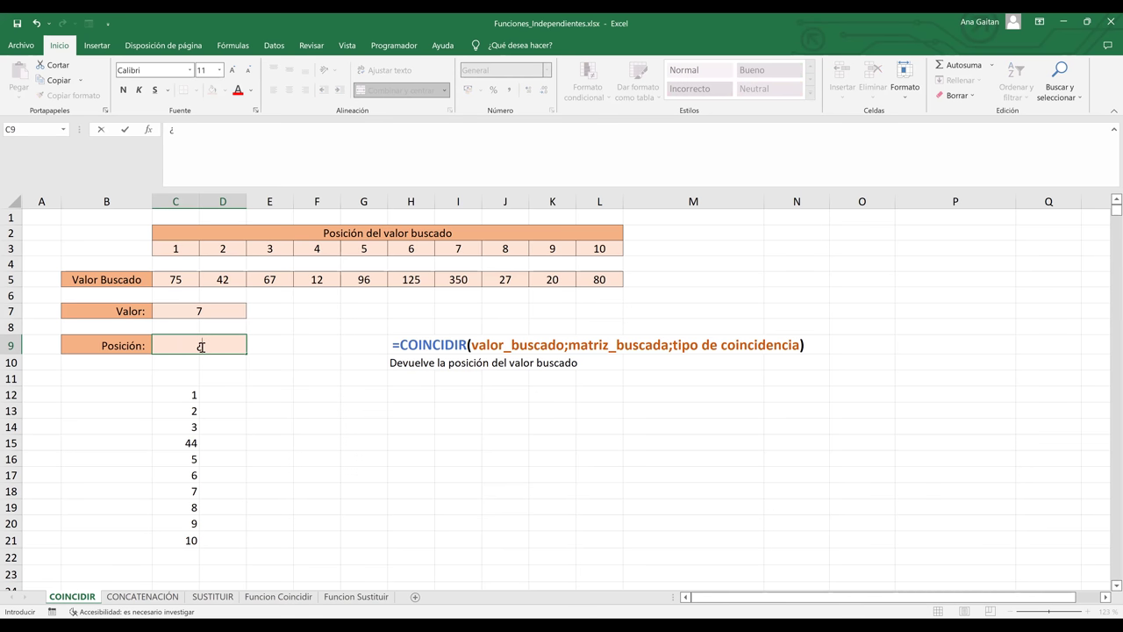
key("BackSpace")
type("=")
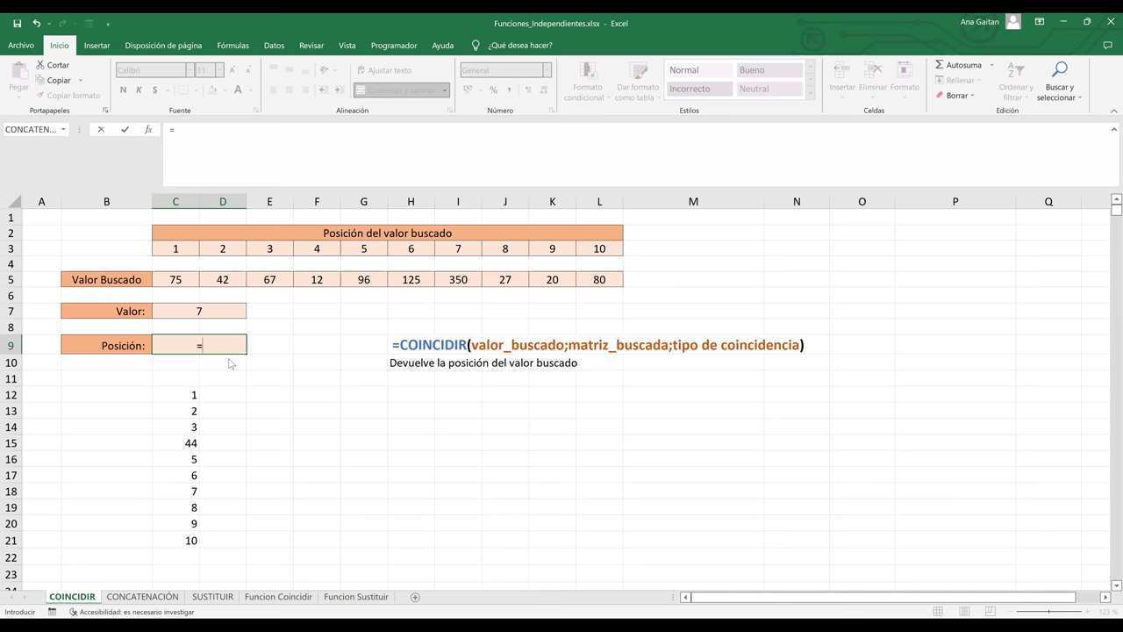
type("coin")
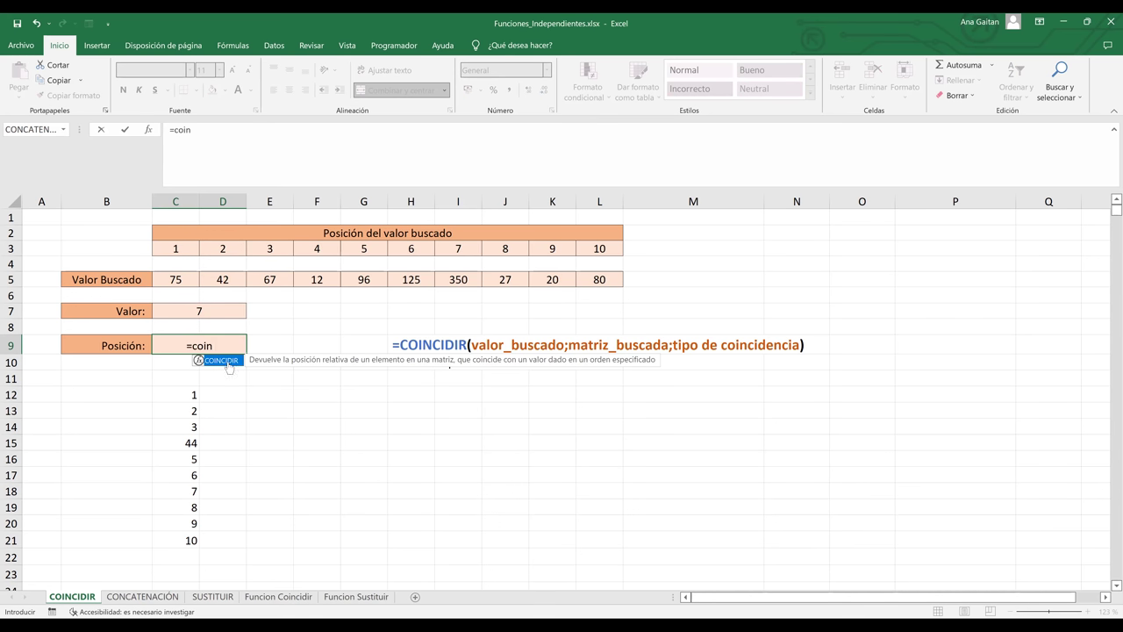
double_click(226, 361)
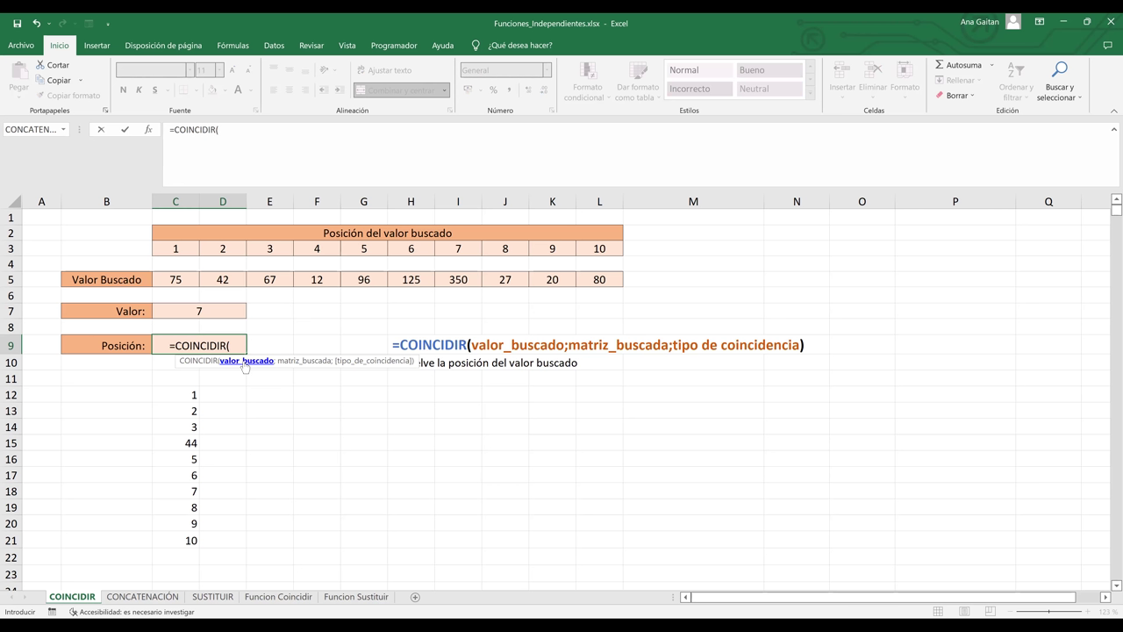
left_click(195, 313)
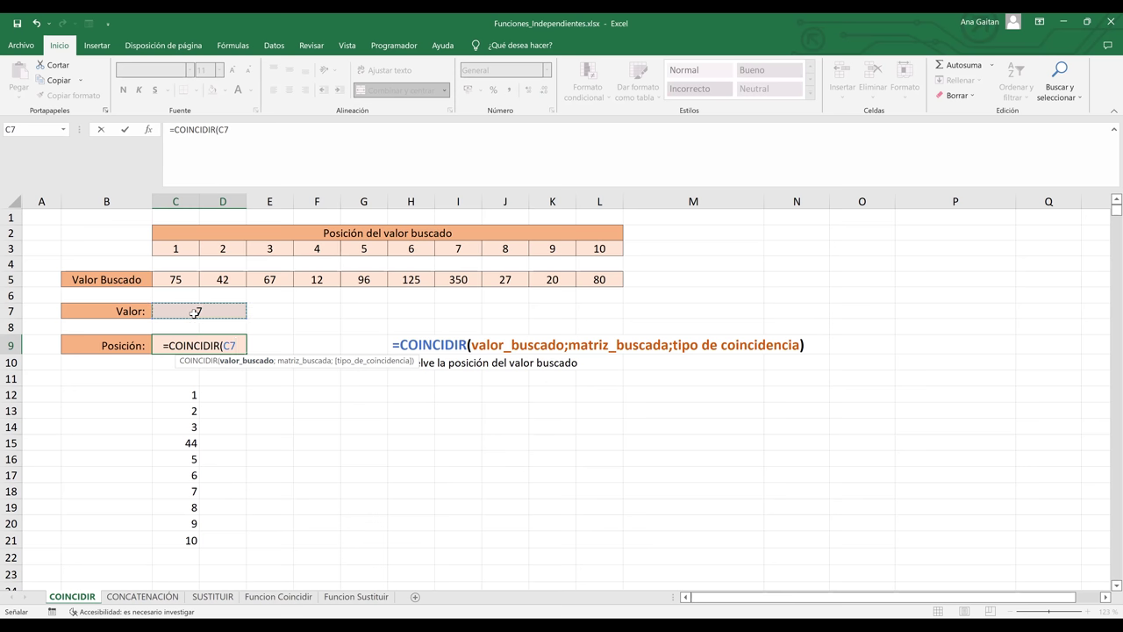
type(";")
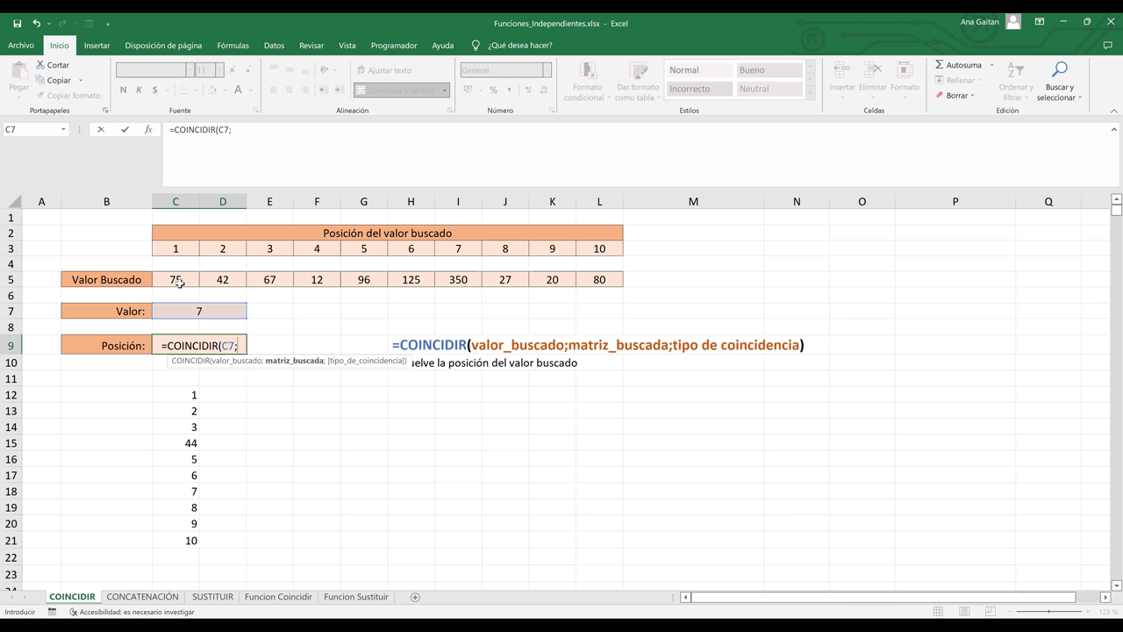
left_click(178, 281)
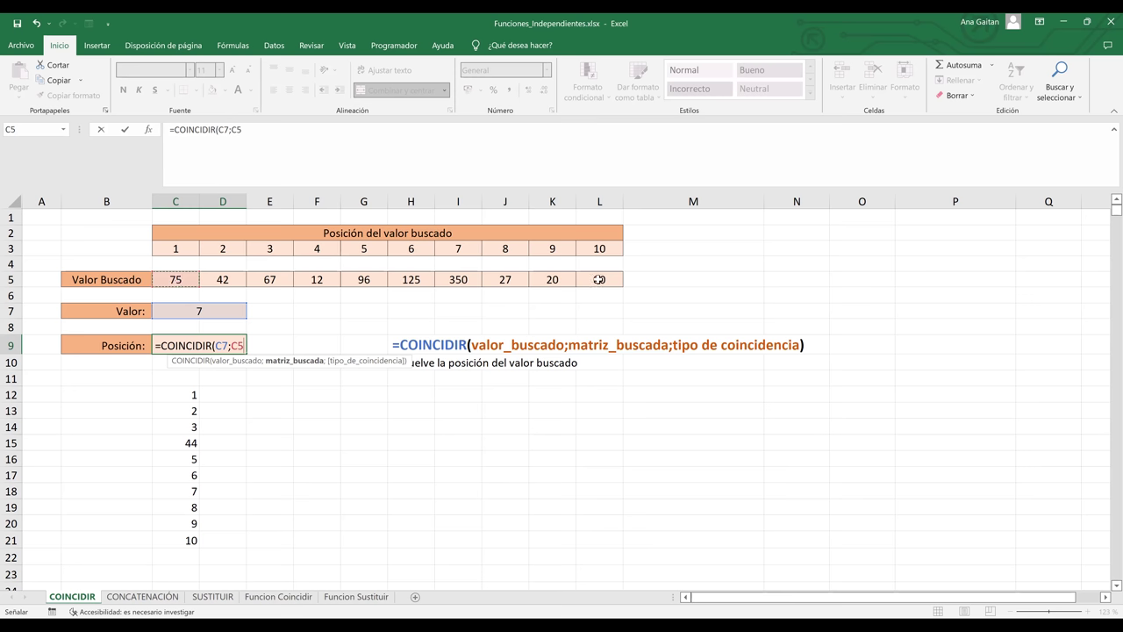
left_click(598, 279, "shift")
type(";")
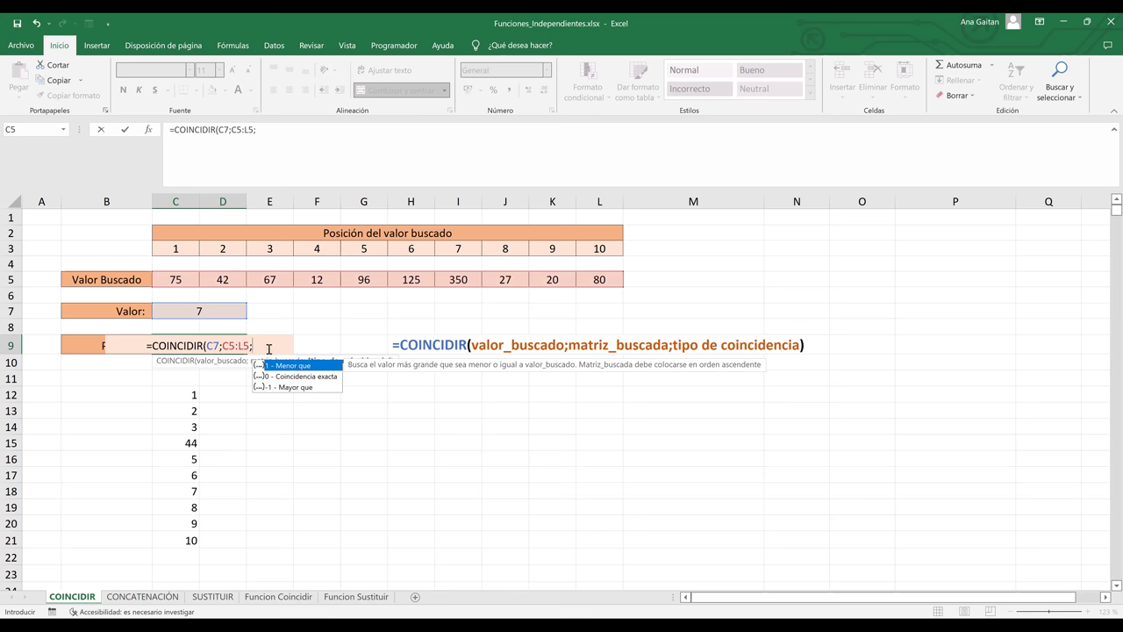
type(")")
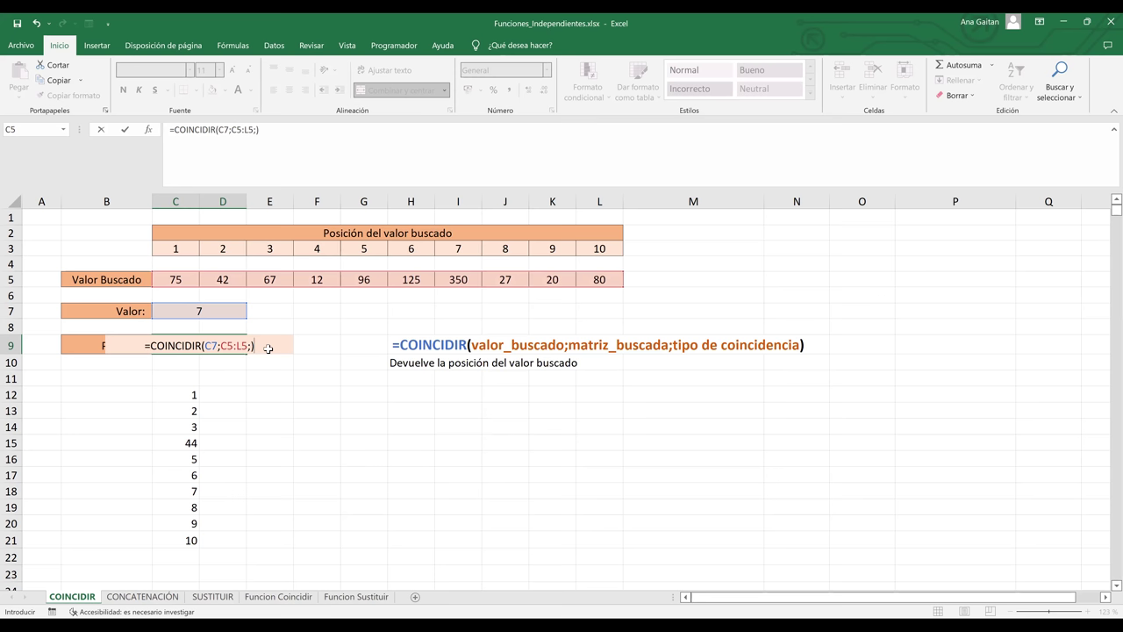
key("Return")
double_click(210, 347)
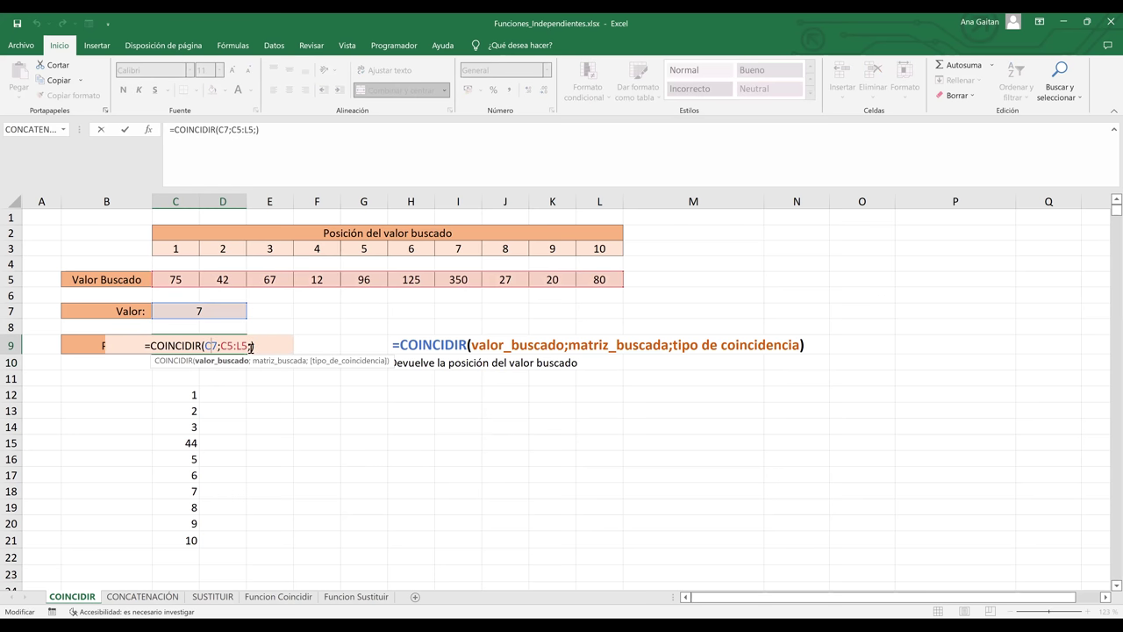
- Drop the trailing semicolon, then add ;0 so C9 reads =COINCIDIR(C7;C5:L5;0)
left_click(252, 348)
key("BackSpace")
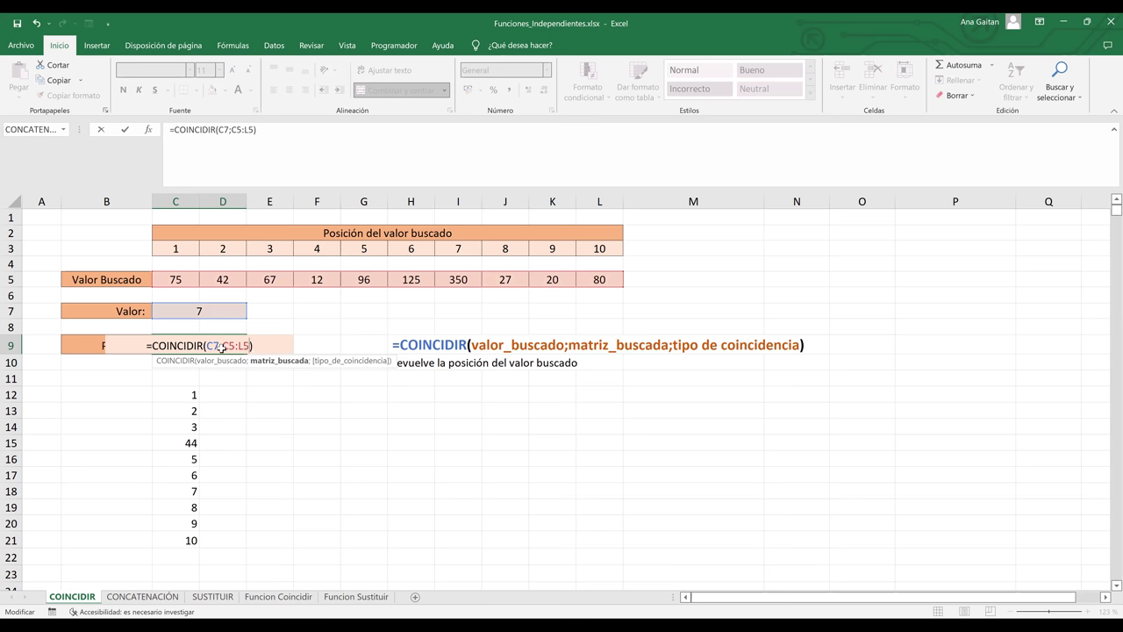
key("Return")
left_click(197, 346)
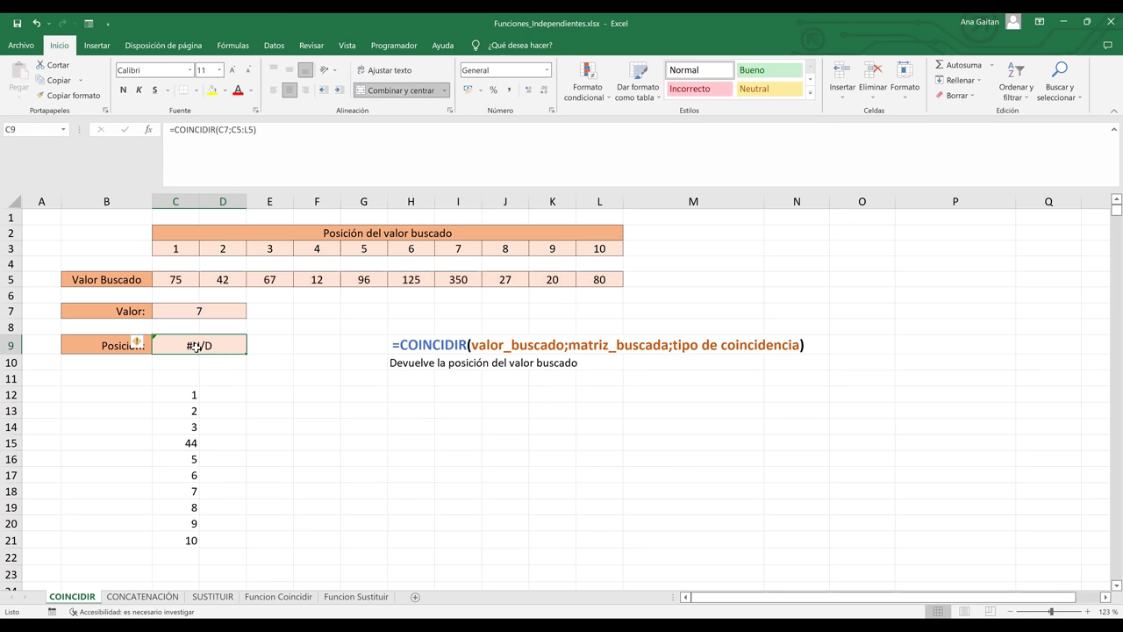
double_click(197, 347)
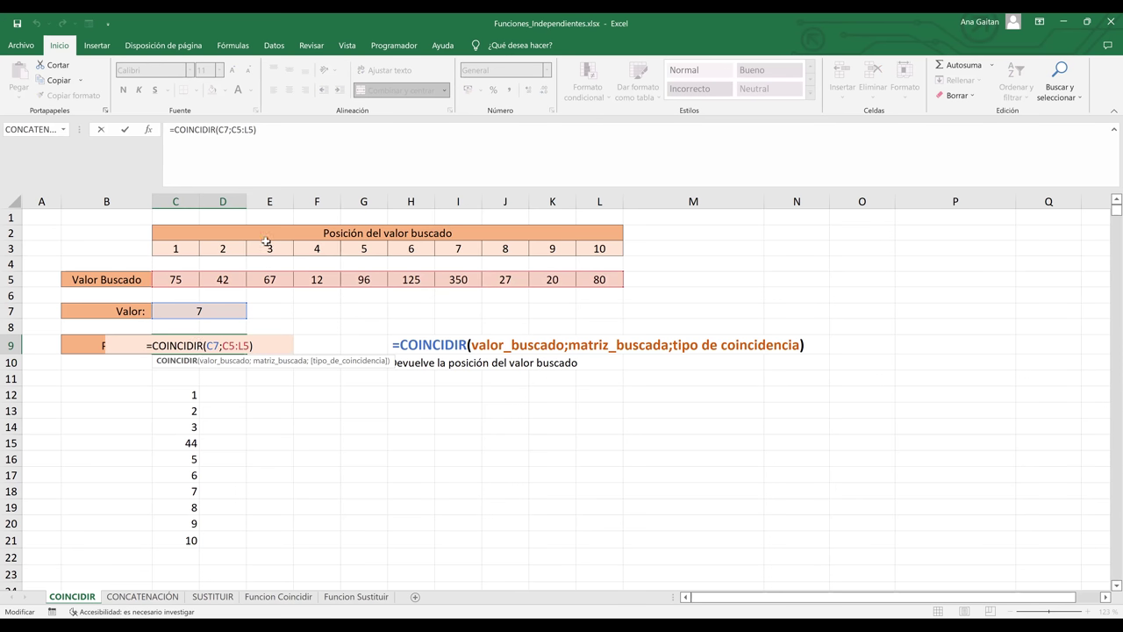
left_click(256, 130)
type(";")
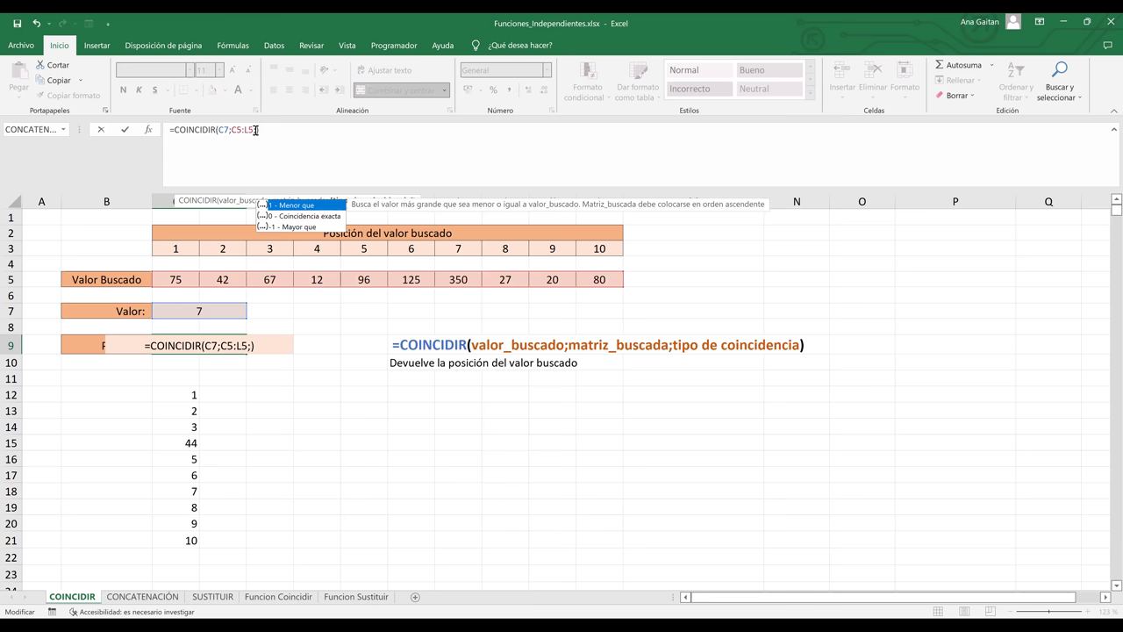
type("0")
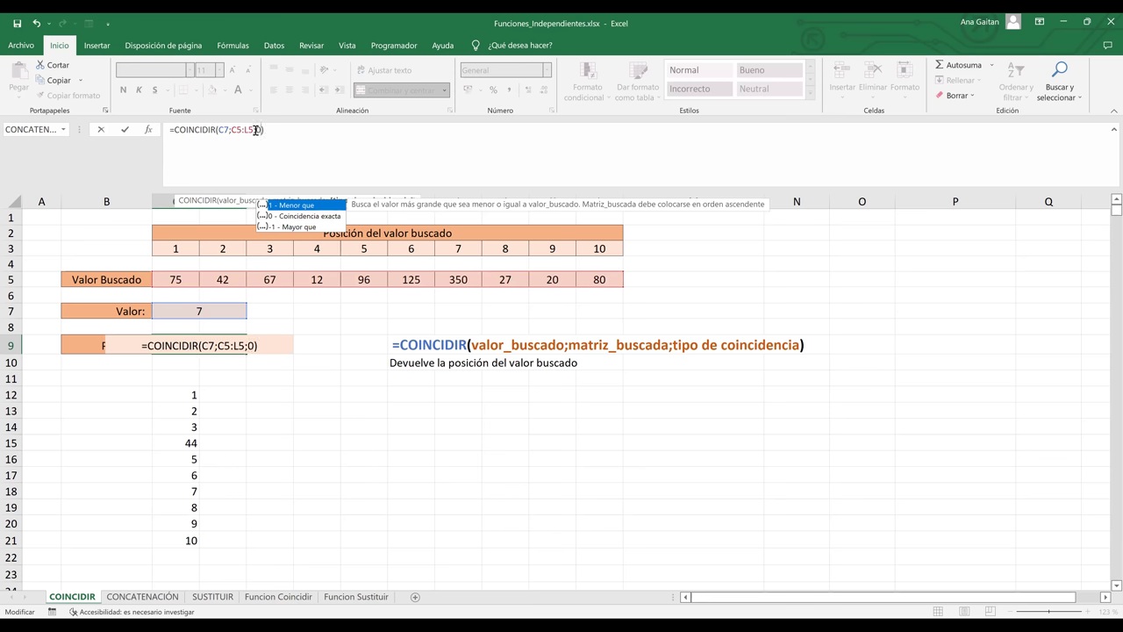
key("Return")
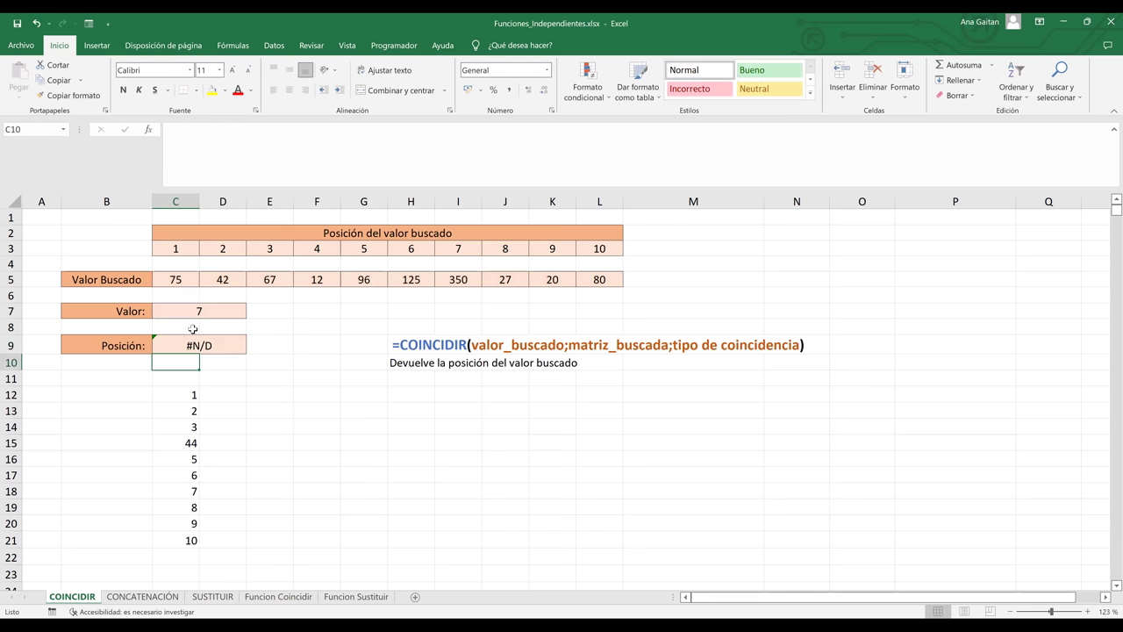
- Inspect C9's #N/D result against Valor 7 and the values 75, 42, 67 in C5:L5
left_click(234, 376)
left_click(194, 353)
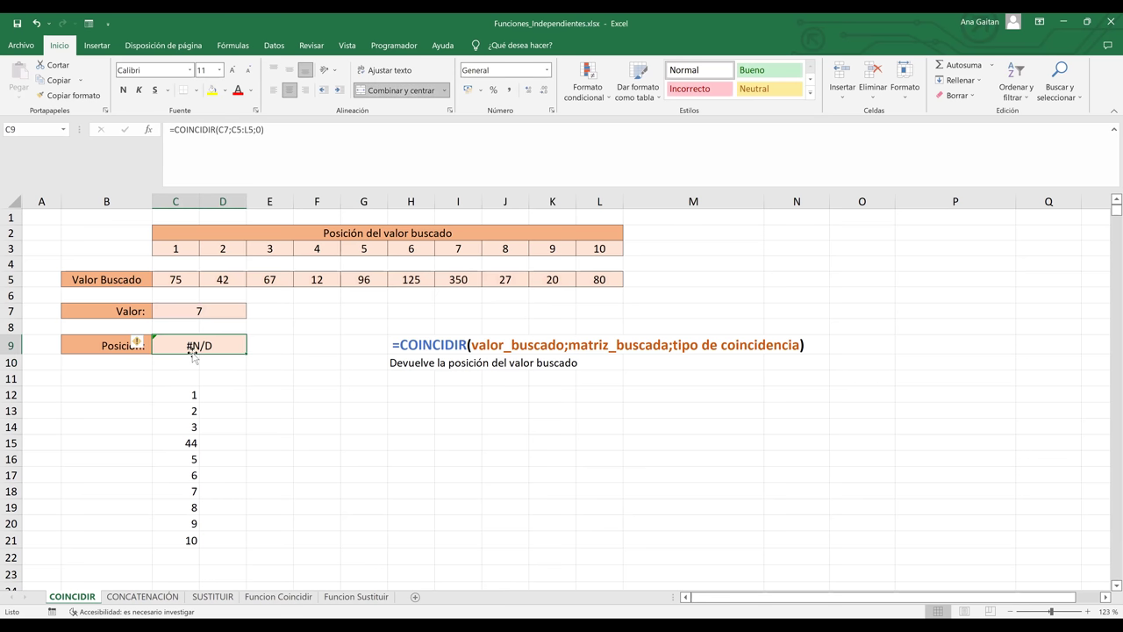
left_click(182, 318)
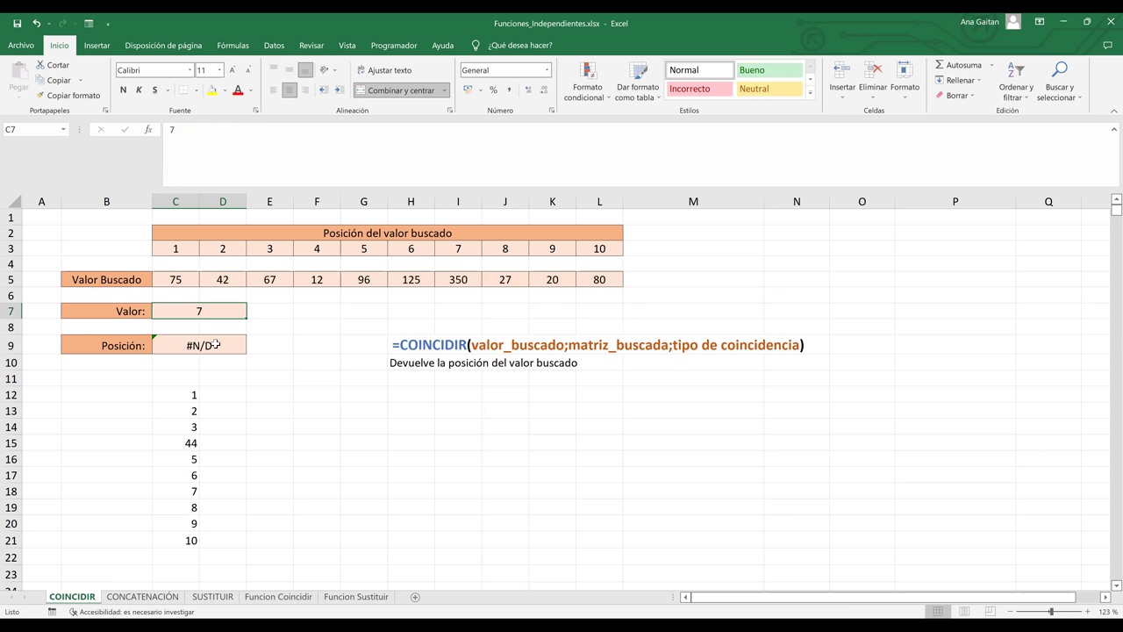
left_click(215, 345)
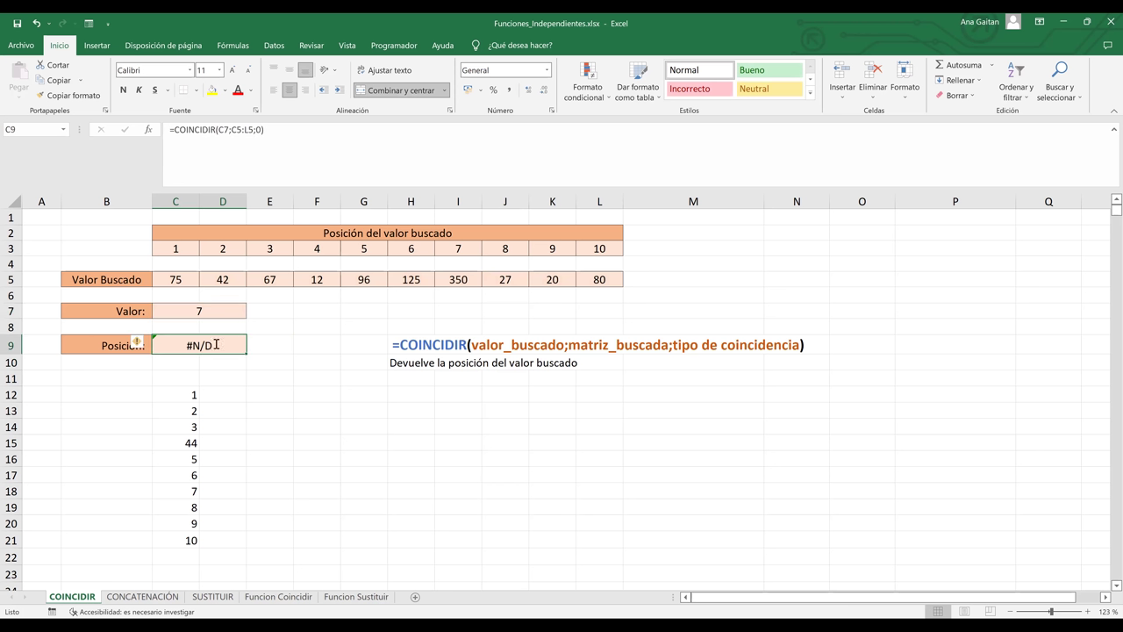
double_click(215, 344)
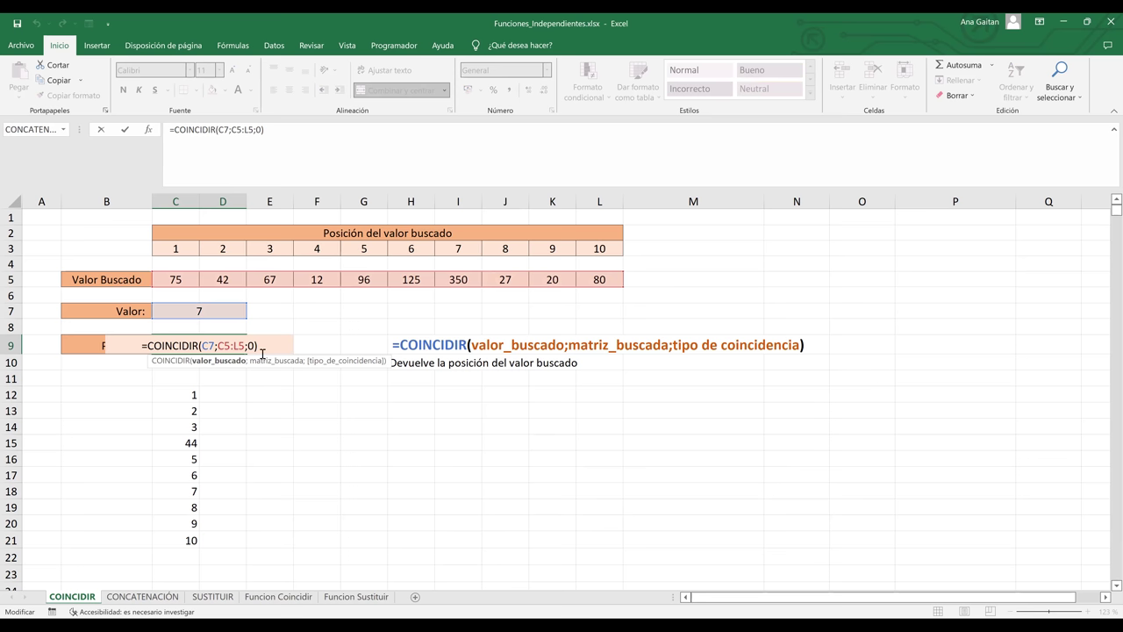
left_click(272, 343)
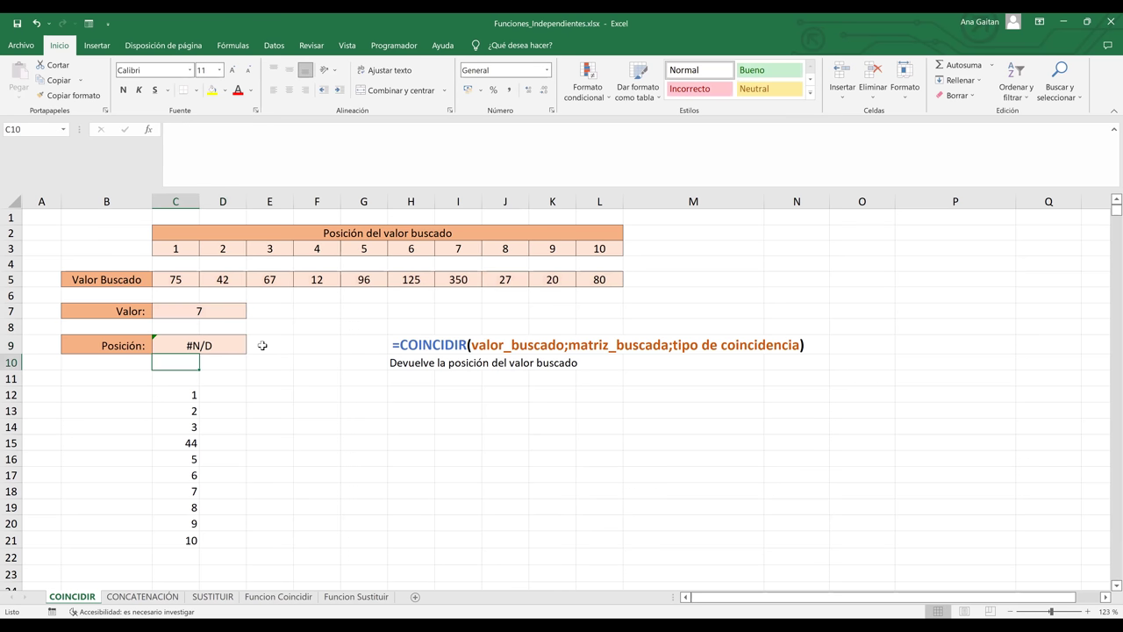
left_click(187, 343)
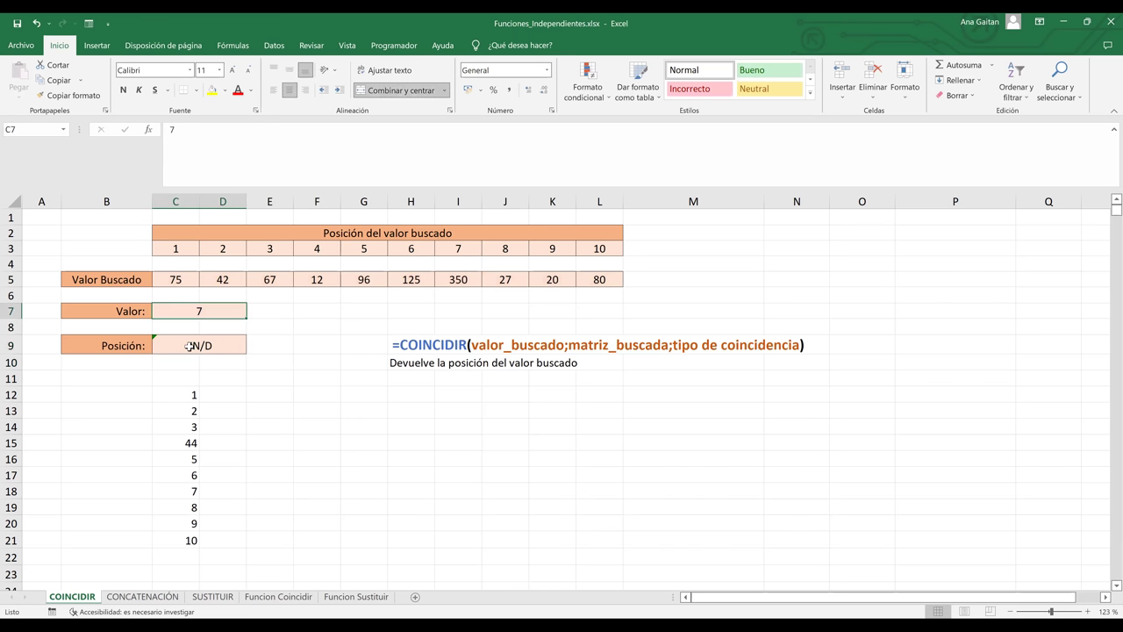
left_click_drag(175, 284, 587, 283)
left_click(172, 283)
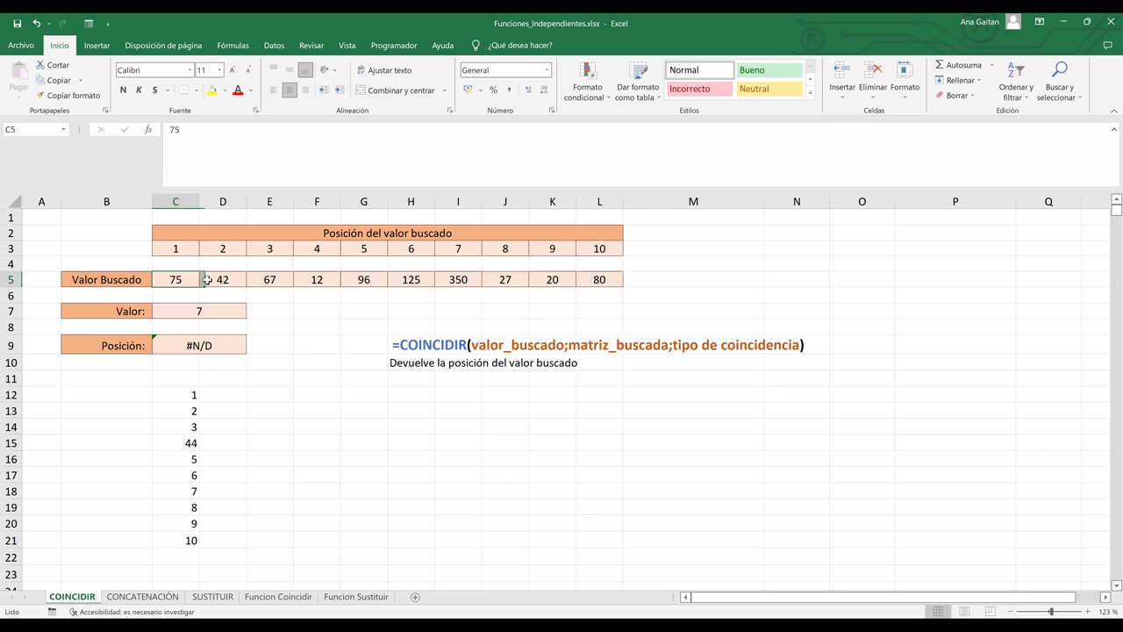
left_click(238, 279)
left_click(270, 279)
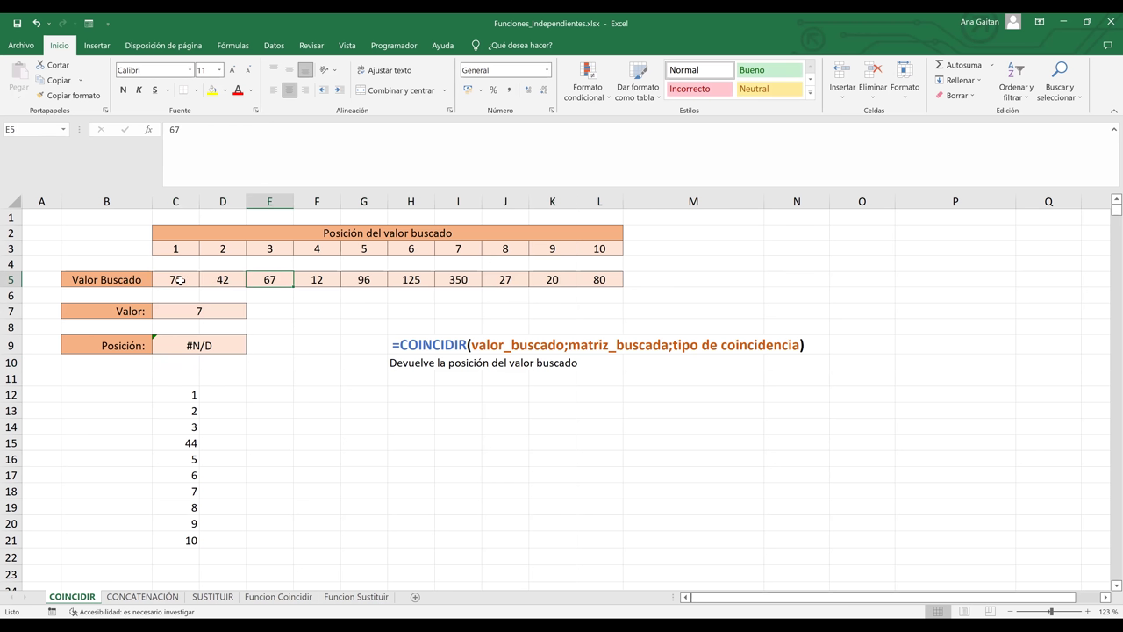
left_click(181, 280)
left_click(225, 280)
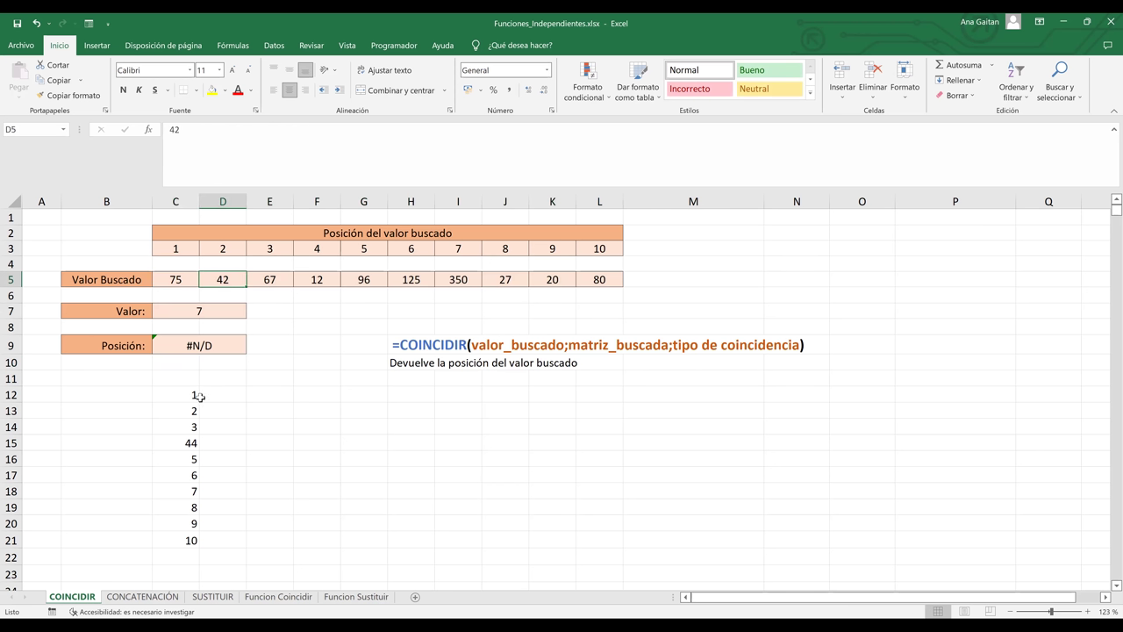
- Recheck the column C list and C5:L5 range, confirming 7 is not present
left_click_drag(191, 394, 178, 544)
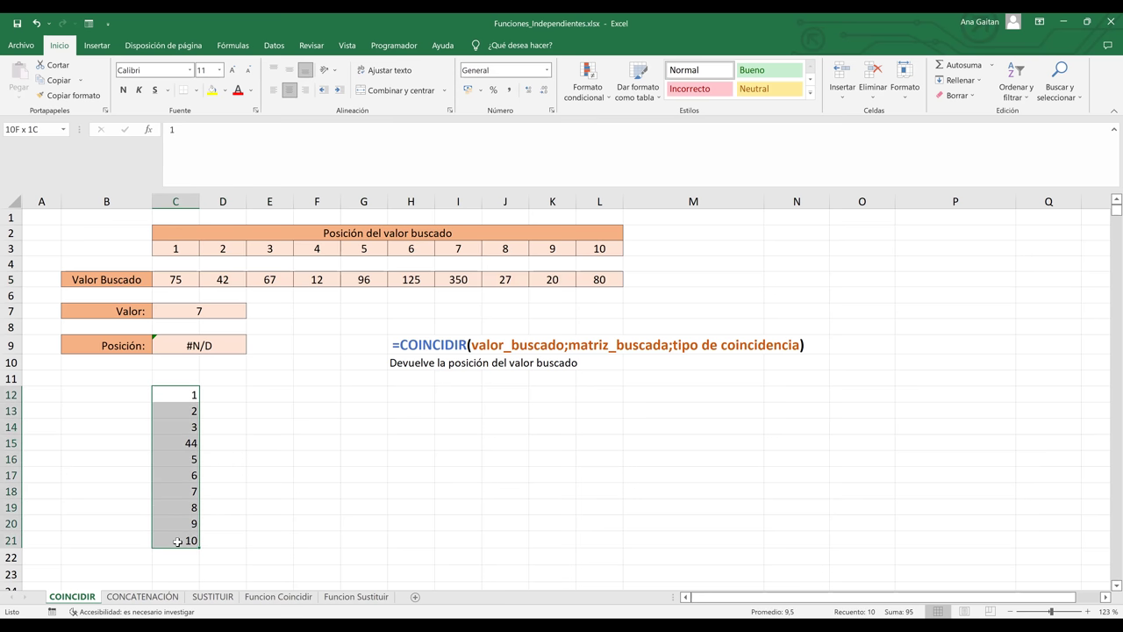
left_click(188, 460)
left_click(197, 310)
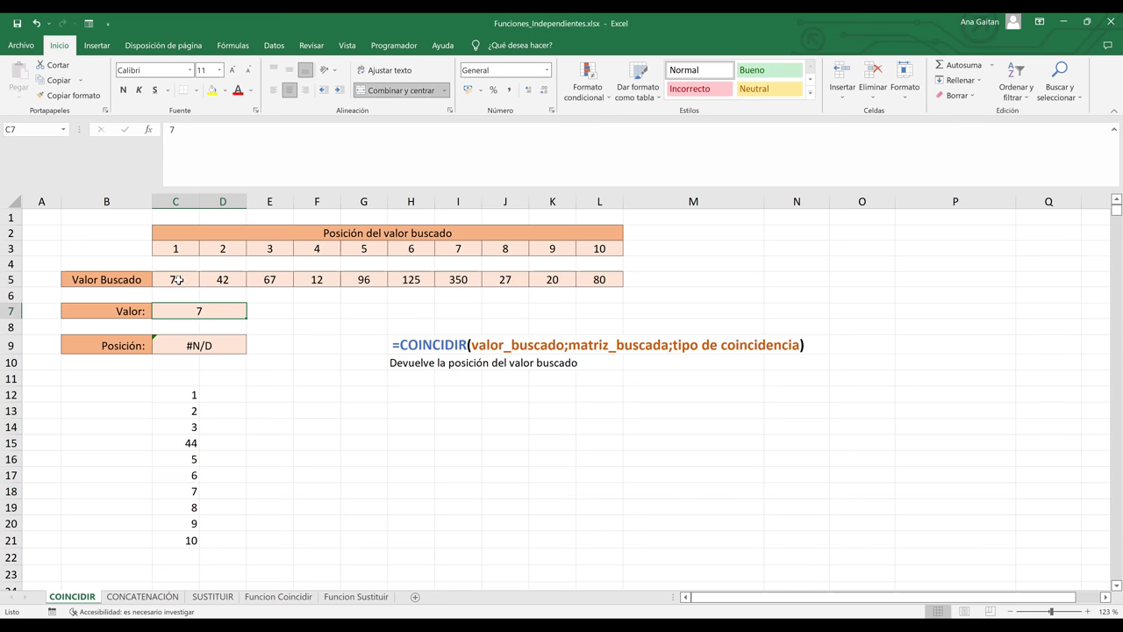
left_click_drag(175, 279, 602, 277)
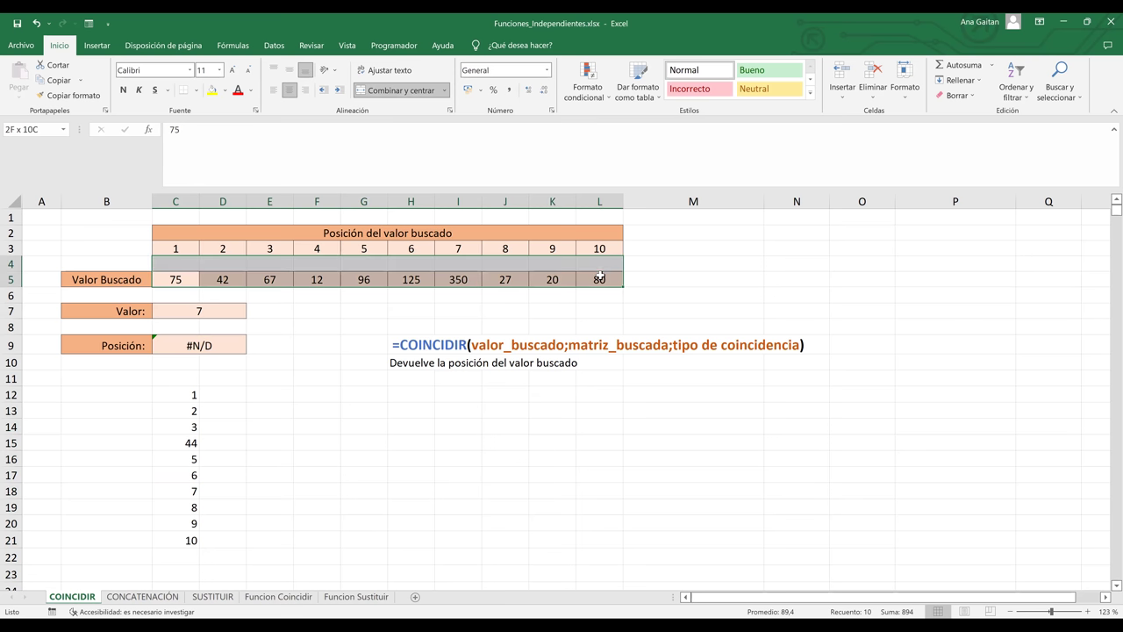
left_click(201, 344)
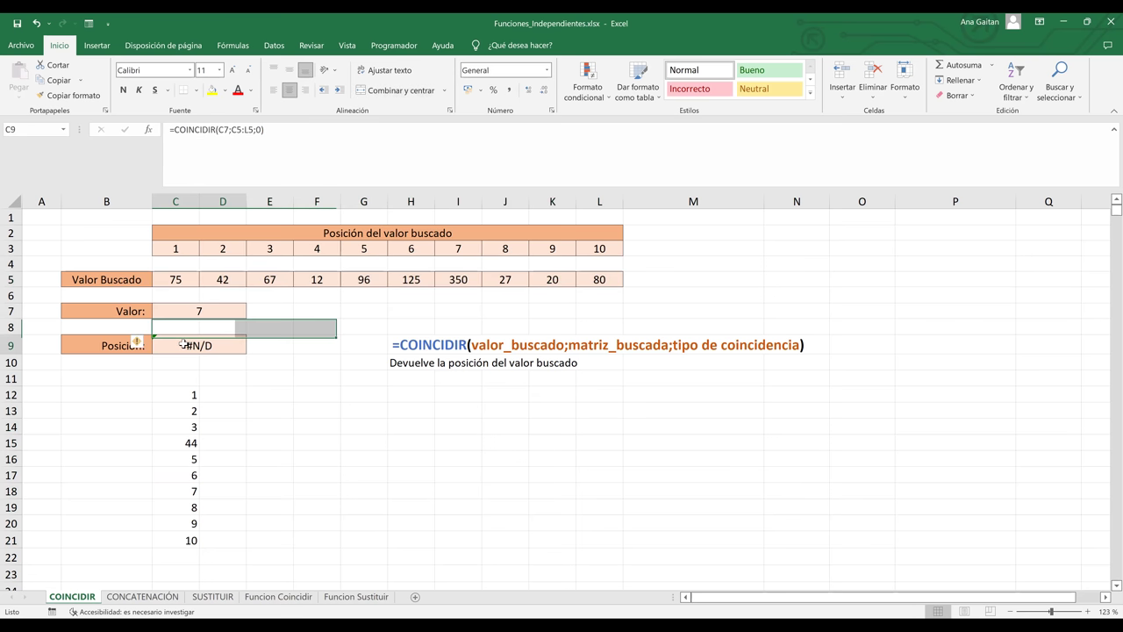
double_click(200, 313)
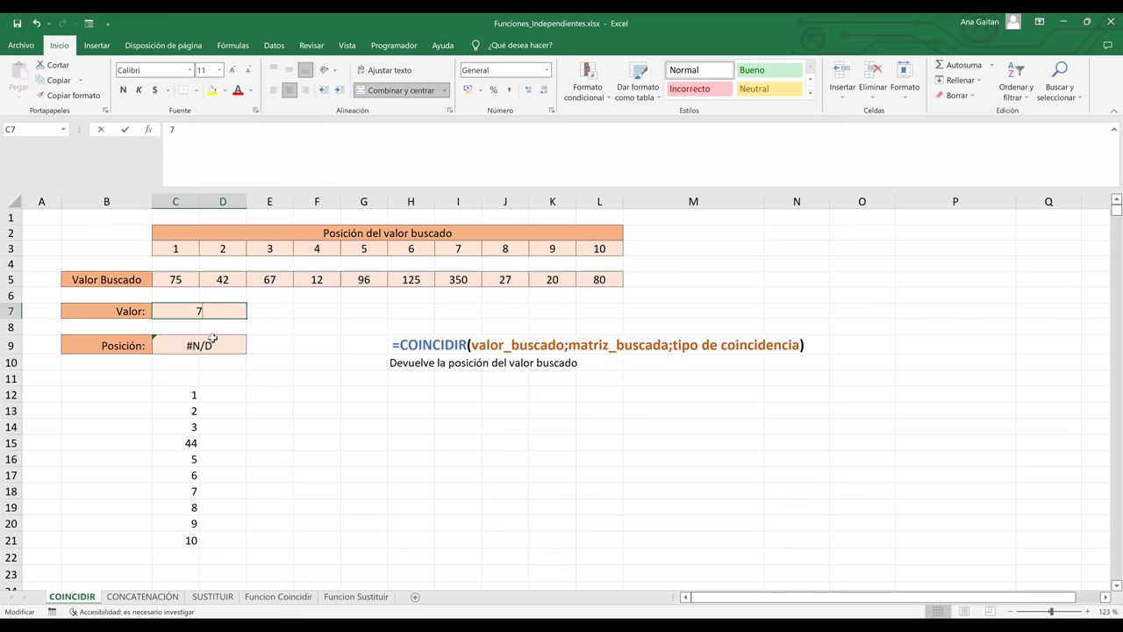
left_click(214, 338)
double_click(246, 346)
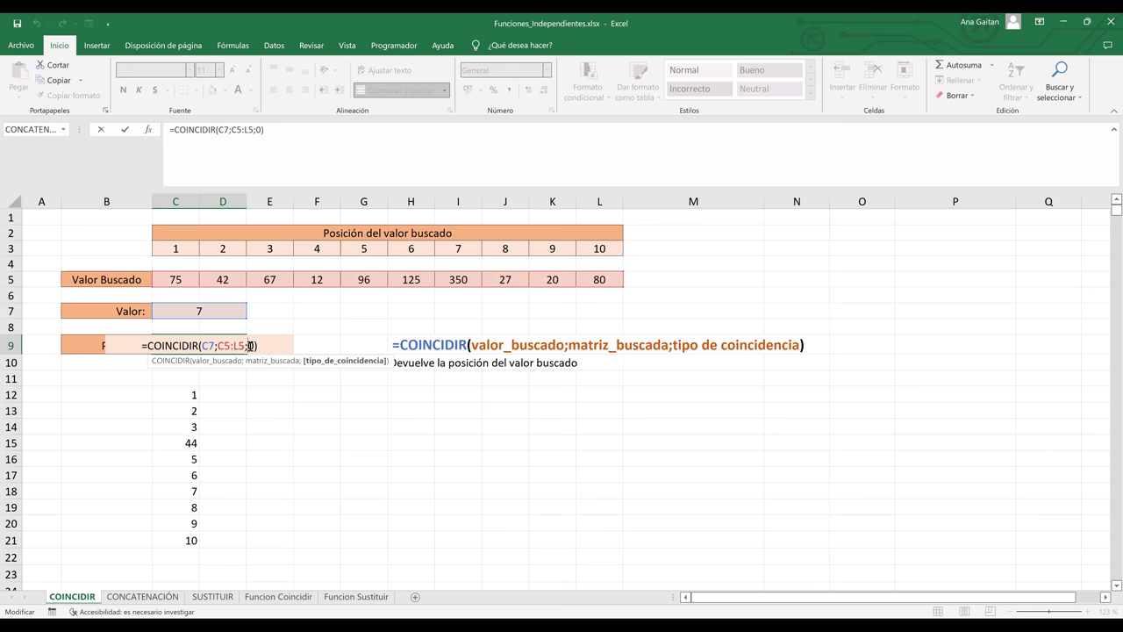
left_click(227, 380)
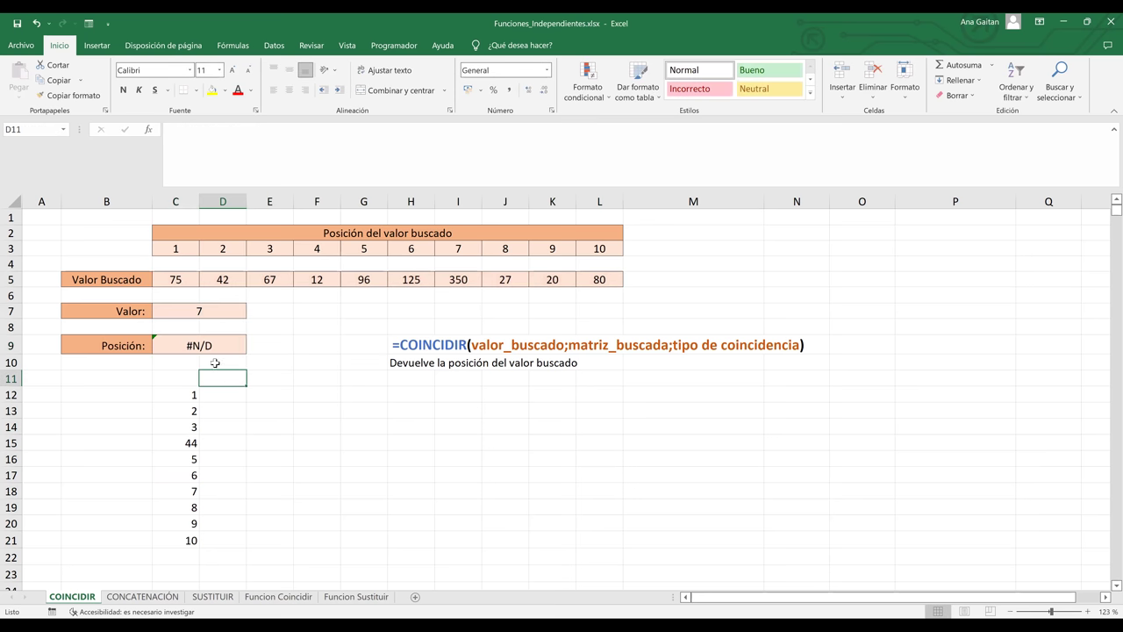
left_click(311, 391)
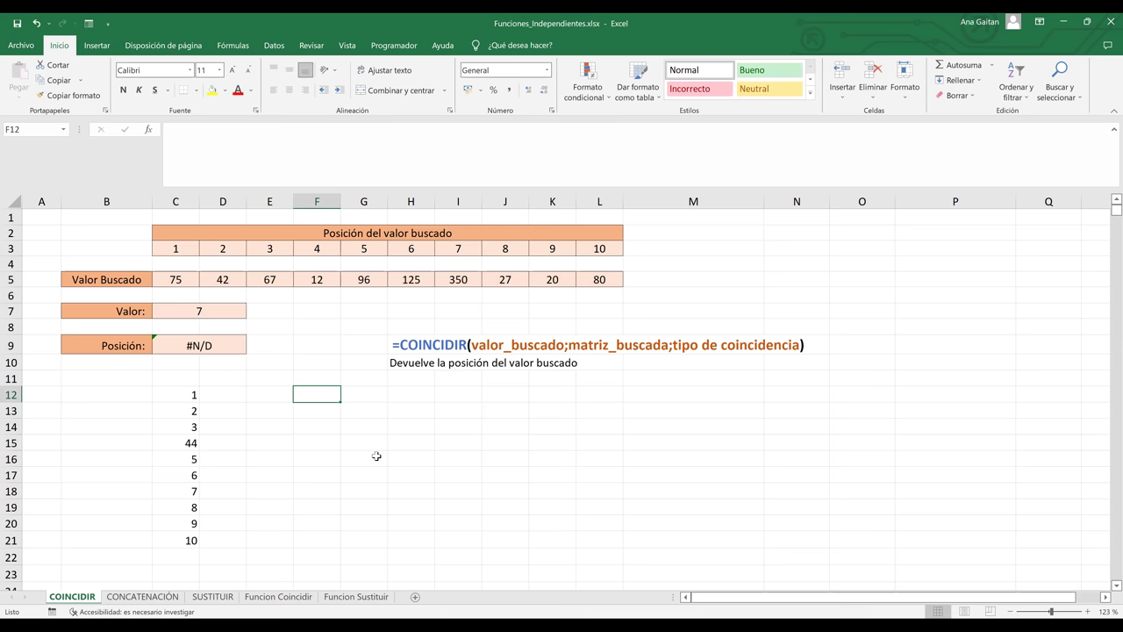
- Switch to the Funcion Coincidir sheet and review the sales table D5:K12 and BUSCAR block
left_click(279, 597)
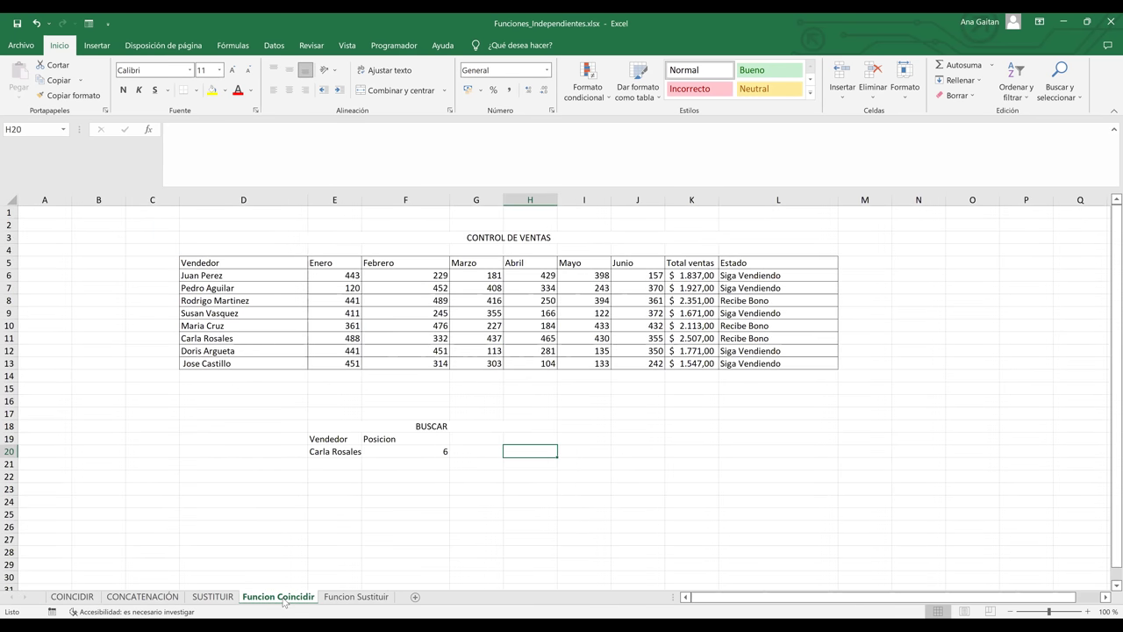
left_click(419, 487)
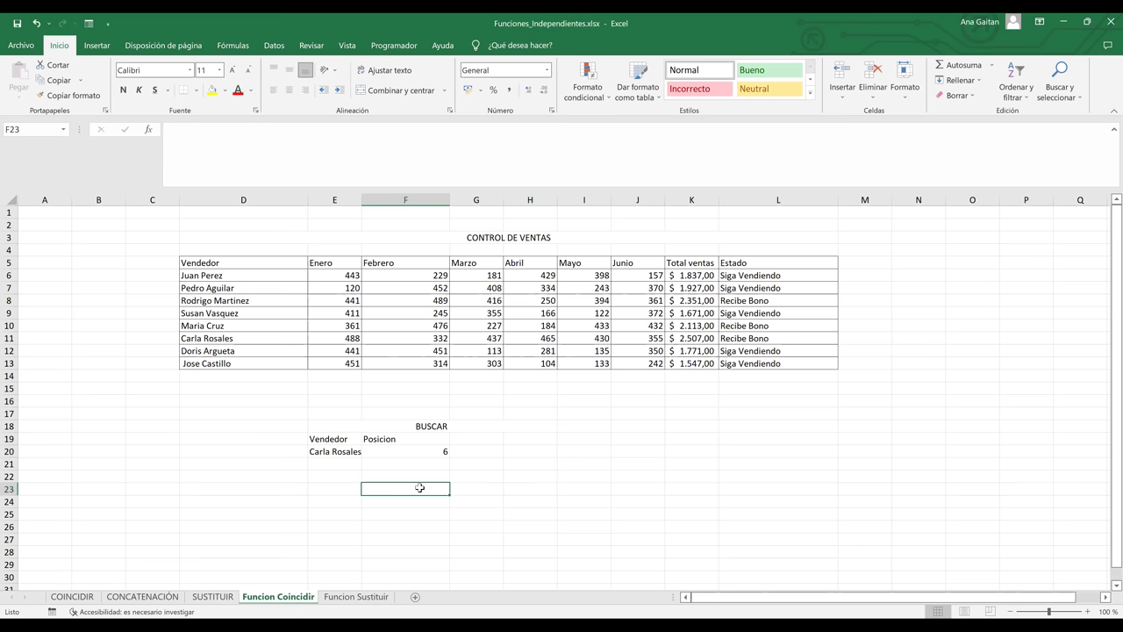
left_click(349, 441)
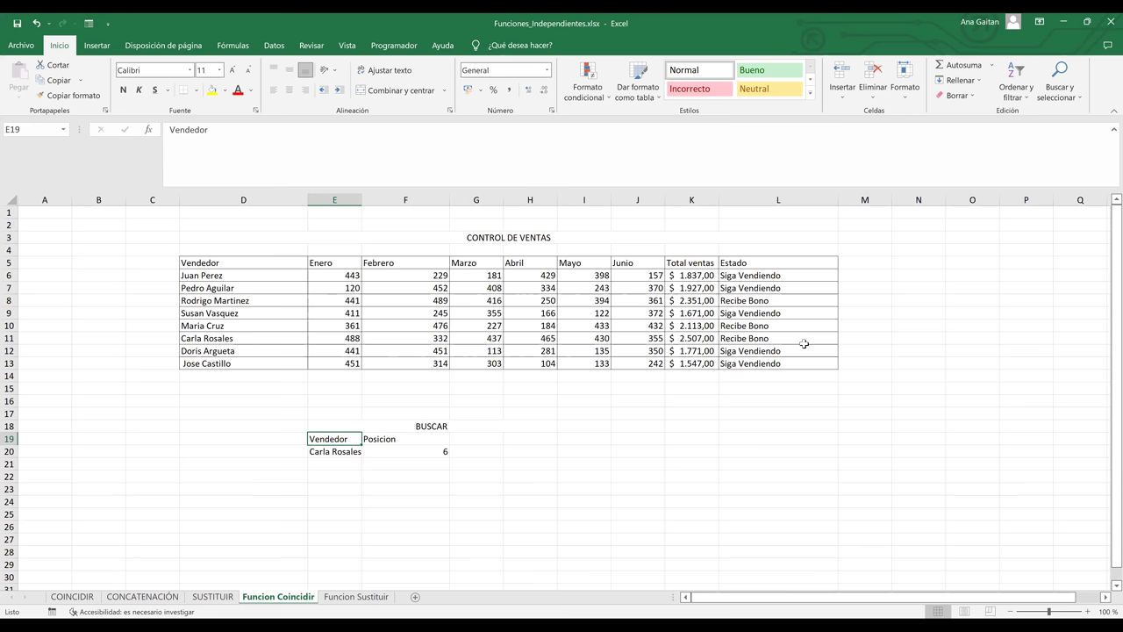
left_click_drag(200, 263, 709, 350)
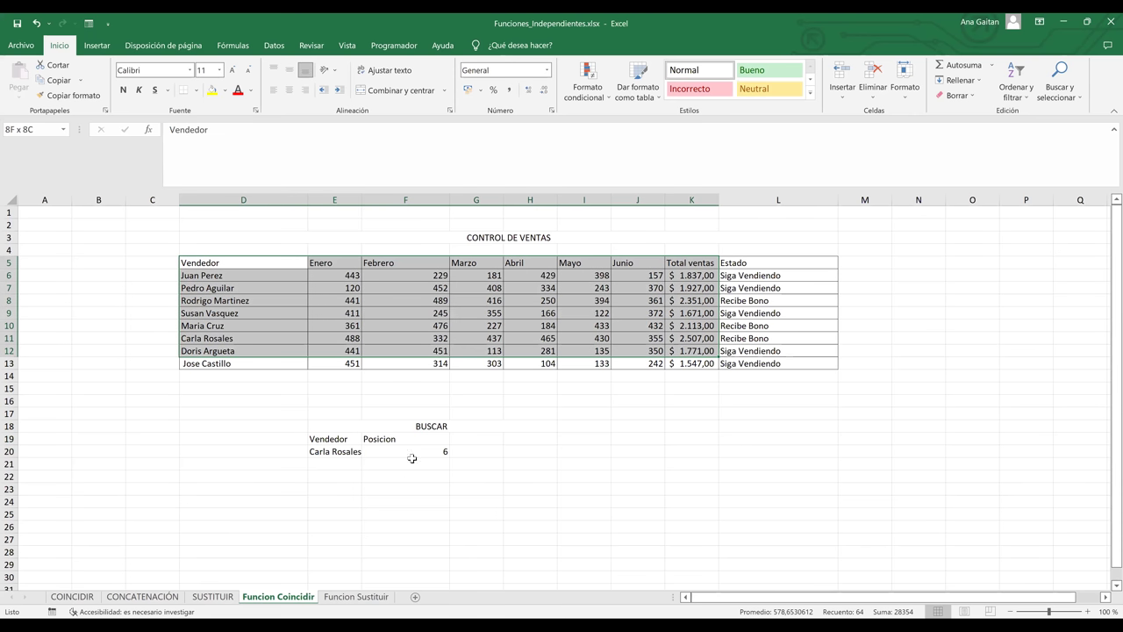
left_click(391, 430)
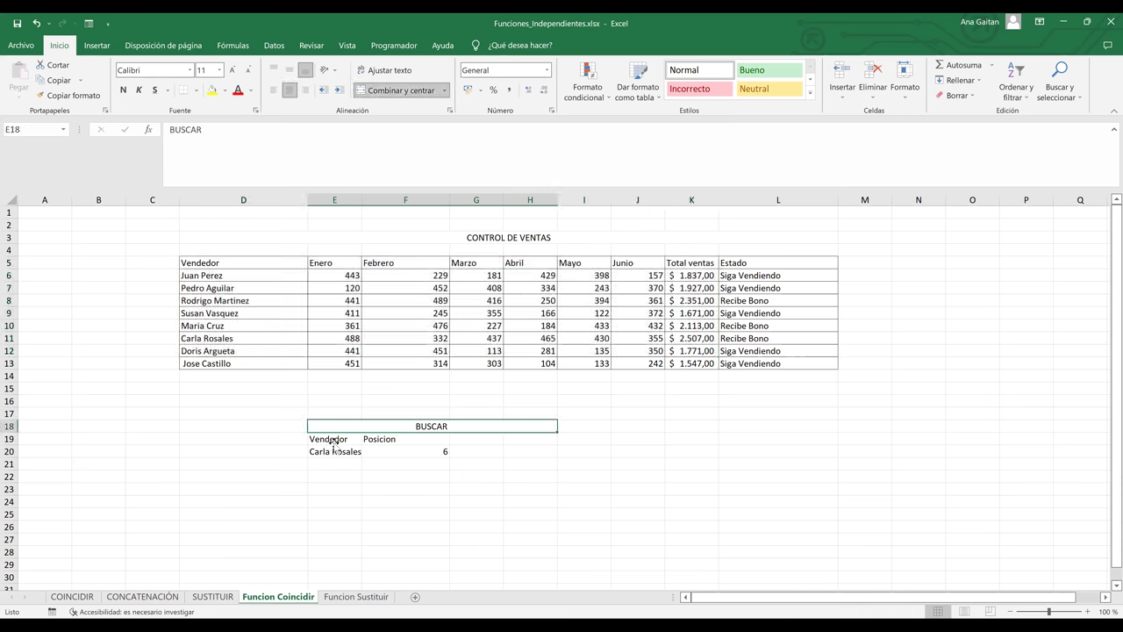
- Delete the old seller lookup value and position in rows 20–21
left_click(333, 453)
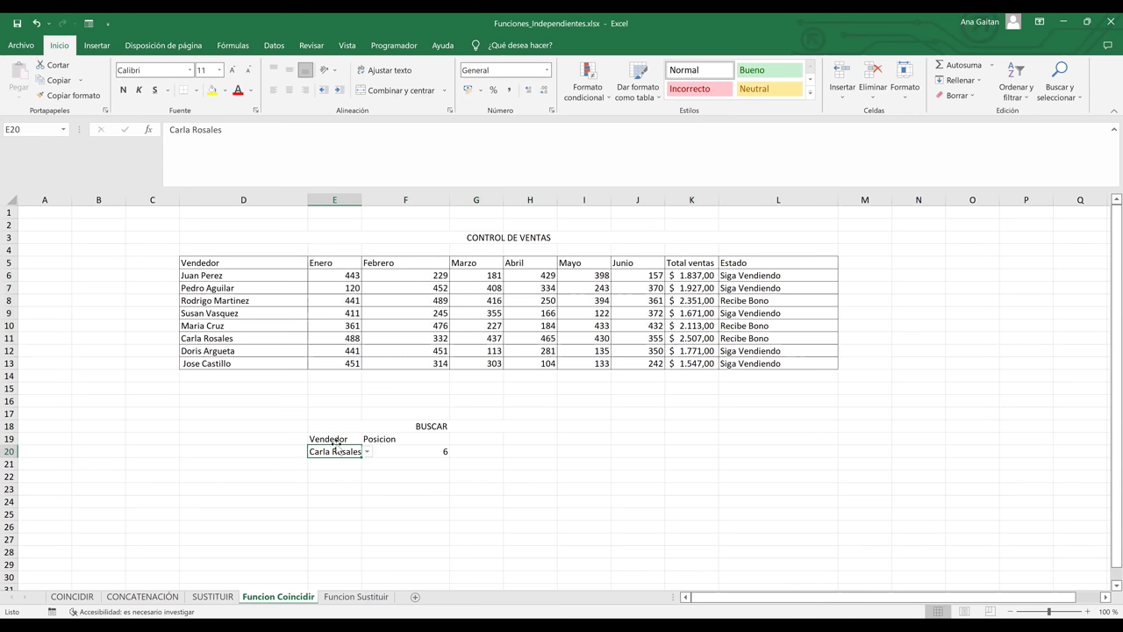
left_click(411, 474)
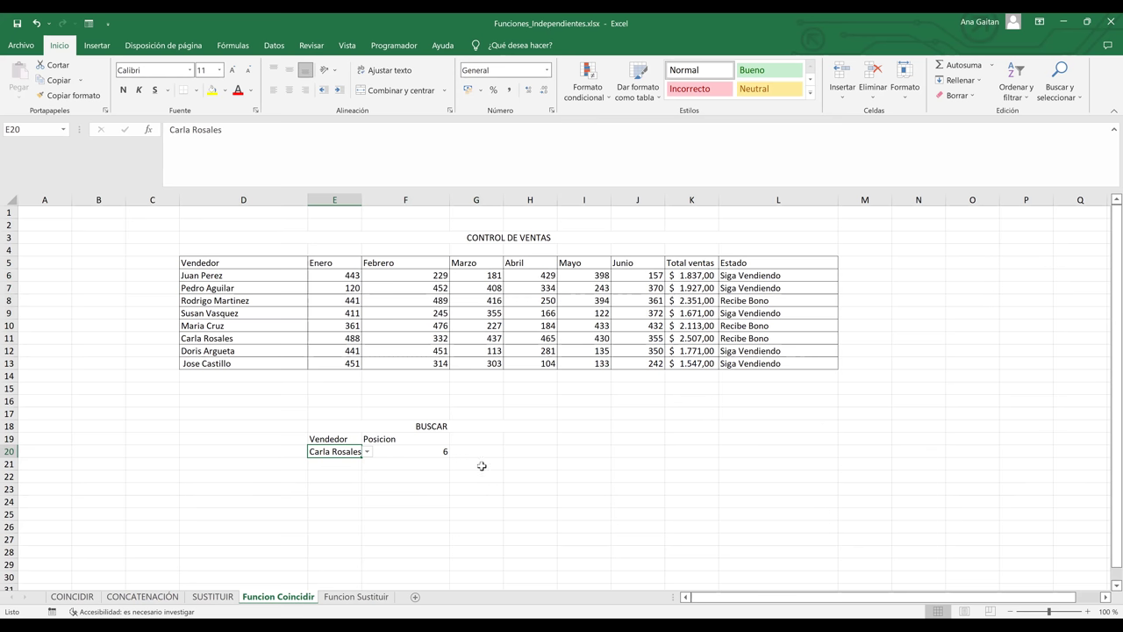
key("Up")
key("Right")
left_click(317, 450, "shift")
key("Delete")
left_click(341, 460)
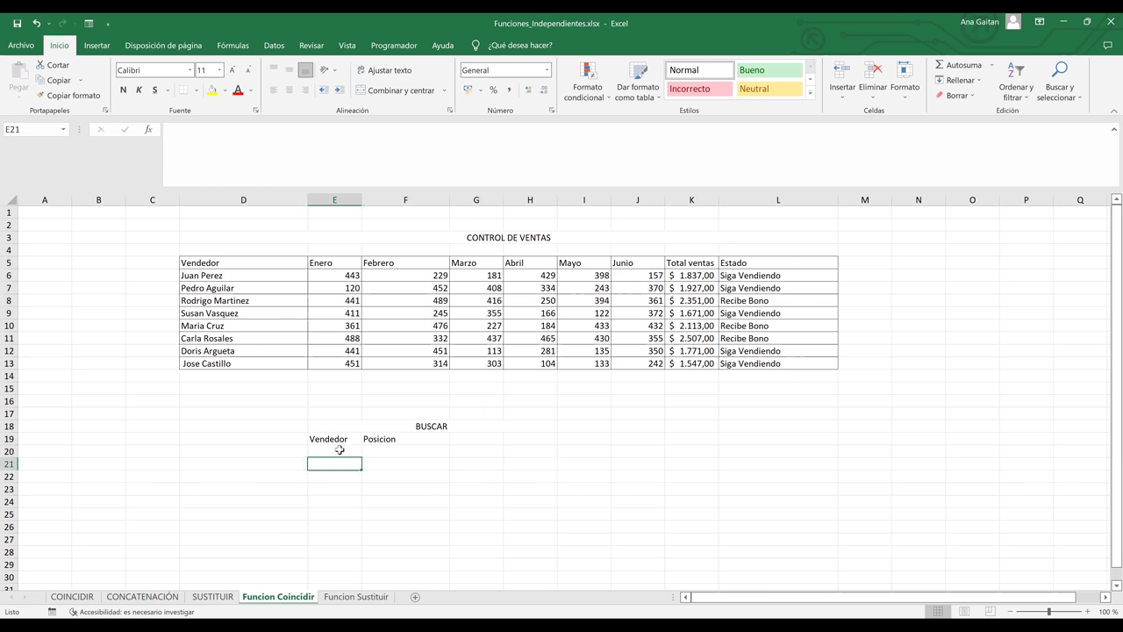
left_click(344, 451)
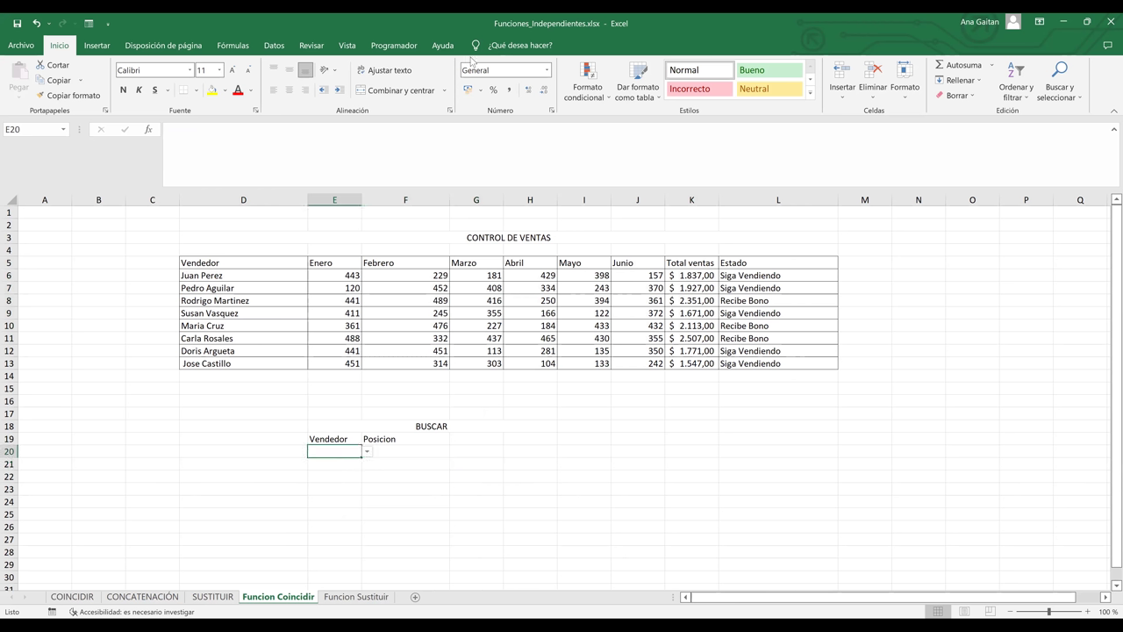
left_click(507, 478)
- Copy the Vendedor and Posicion headers into E25:F25
left_click_drag(337, 438, 396, 439)
key("ctrl+c")
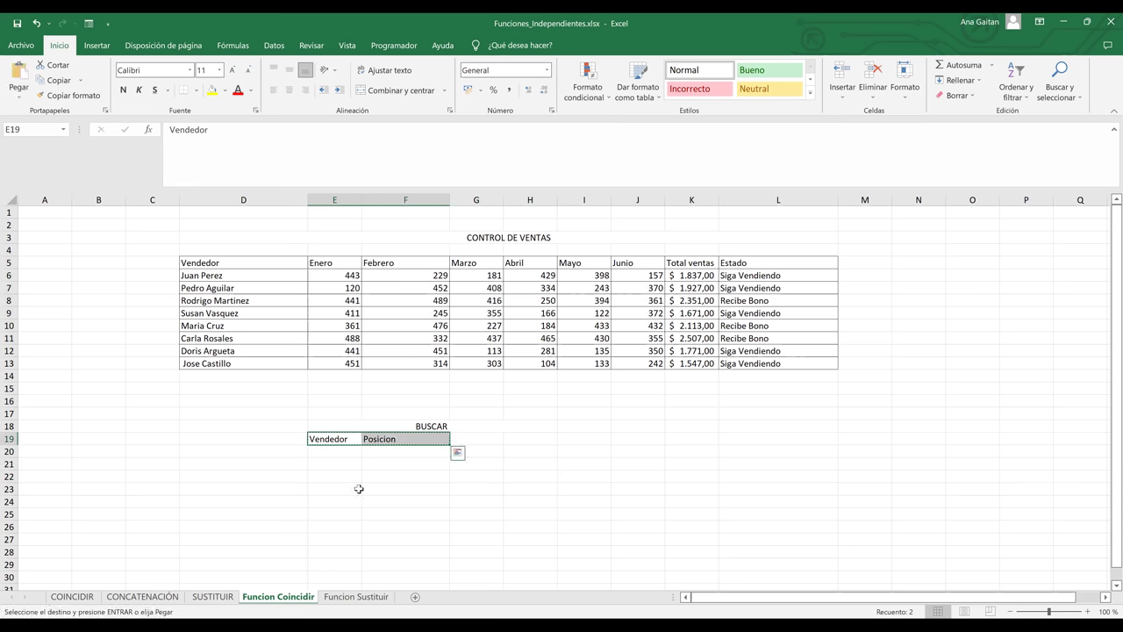
left_click(331, 514)
key("ctrl+v")
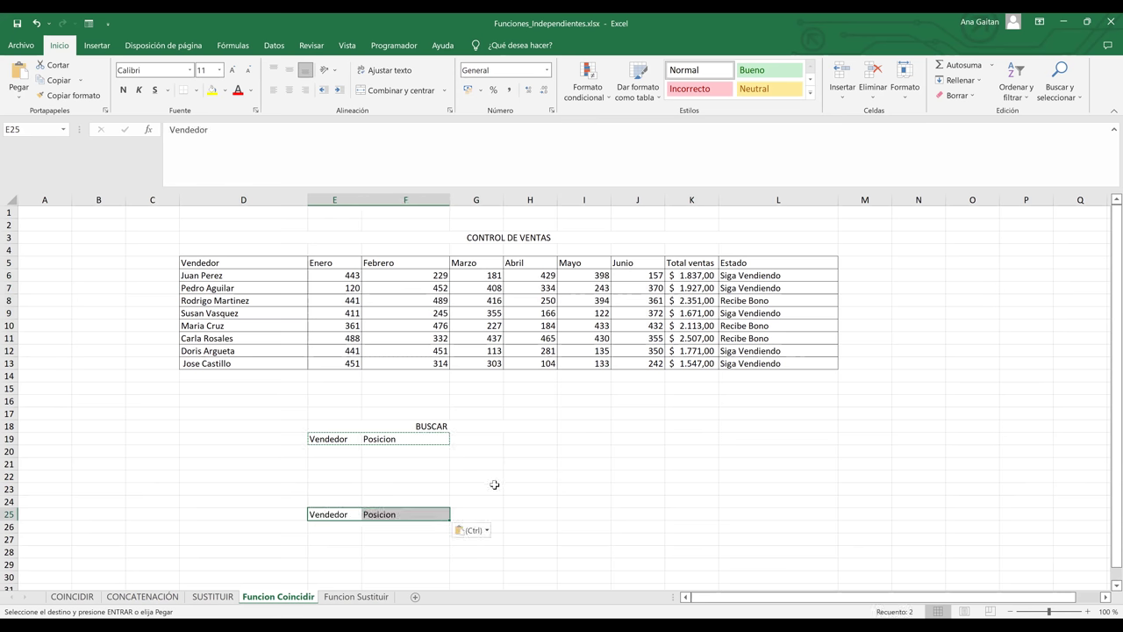
left_click(409, 501)
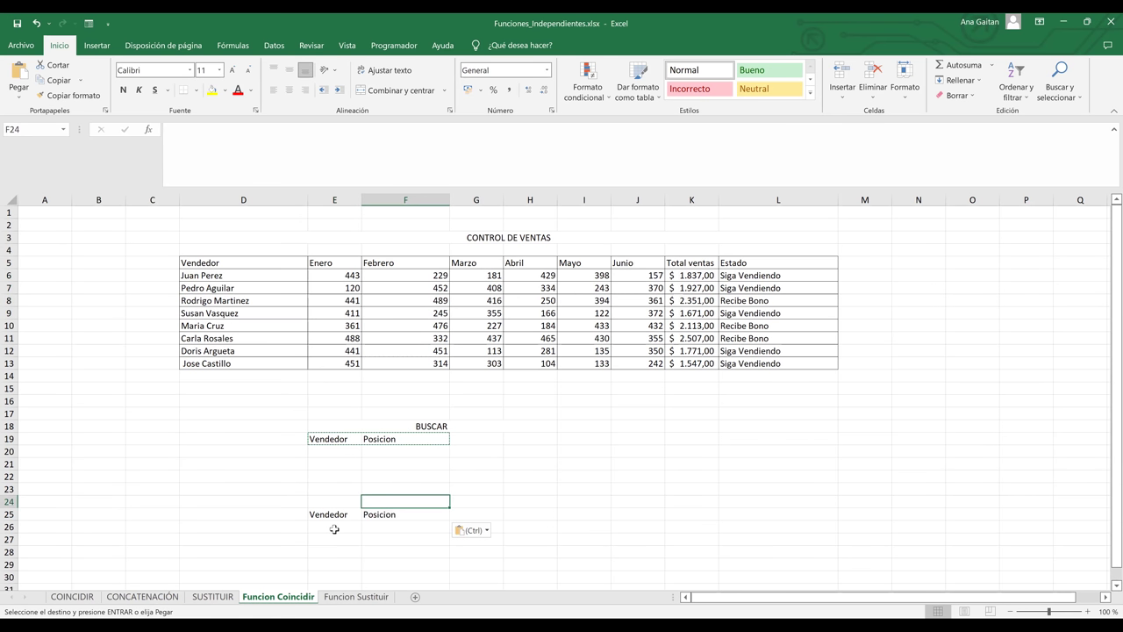
left_click(334, 529)
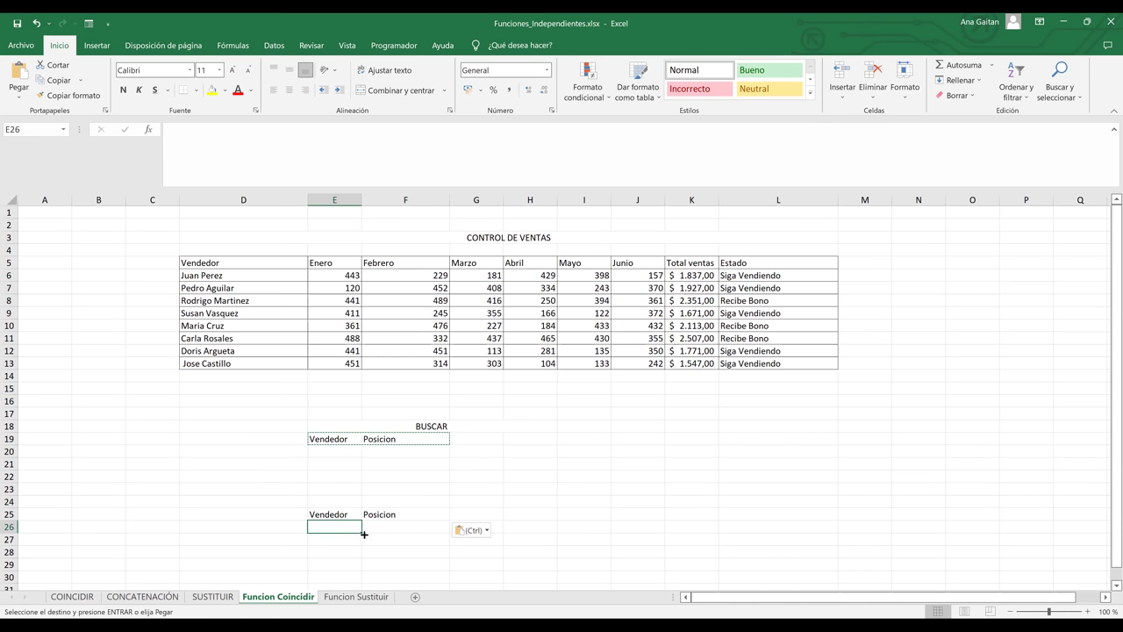
left_click(1089, 612)
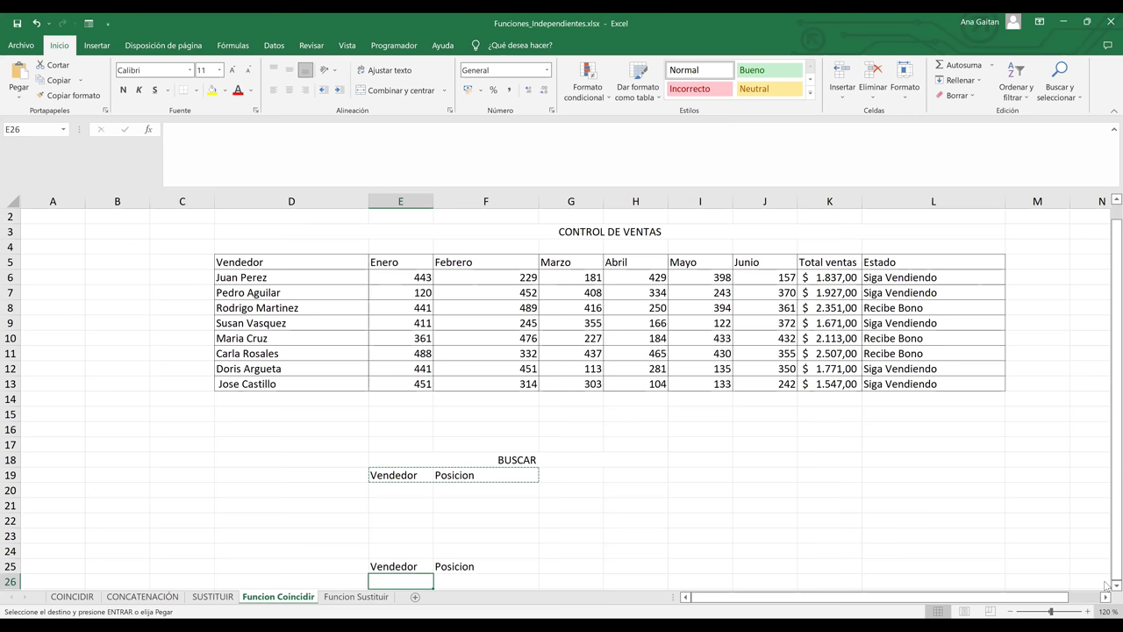
- Enter =COINCIDIR(E26;D6:D13;0) in F26 to find E26's seller by exact match
scroll(1106, 204, "down", 2)
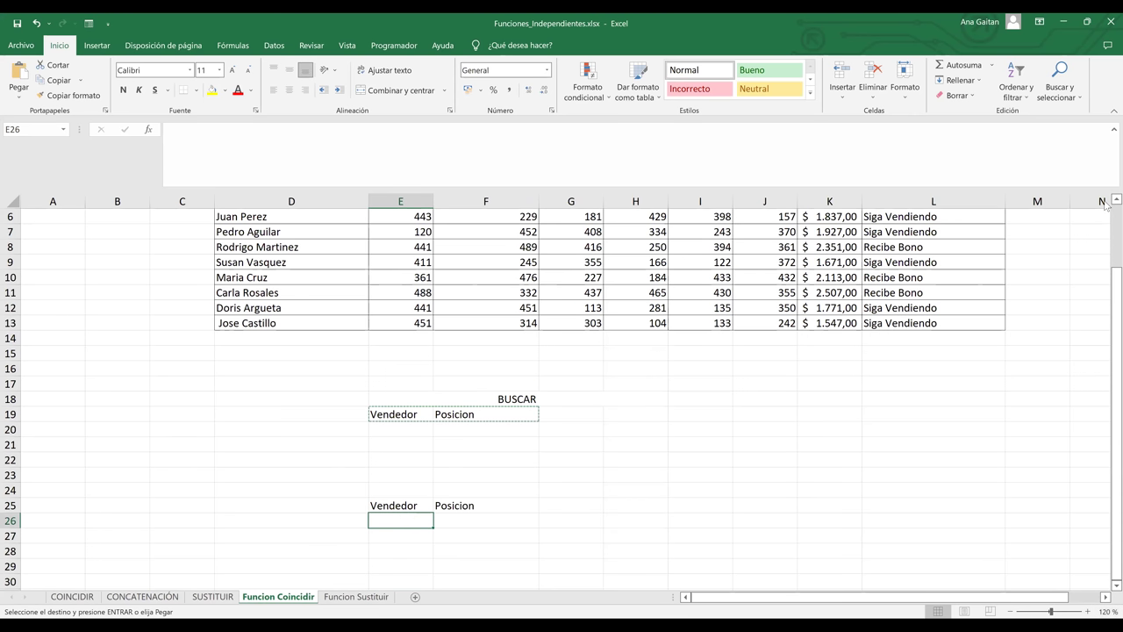
scroll(406, 522, "up", 1)
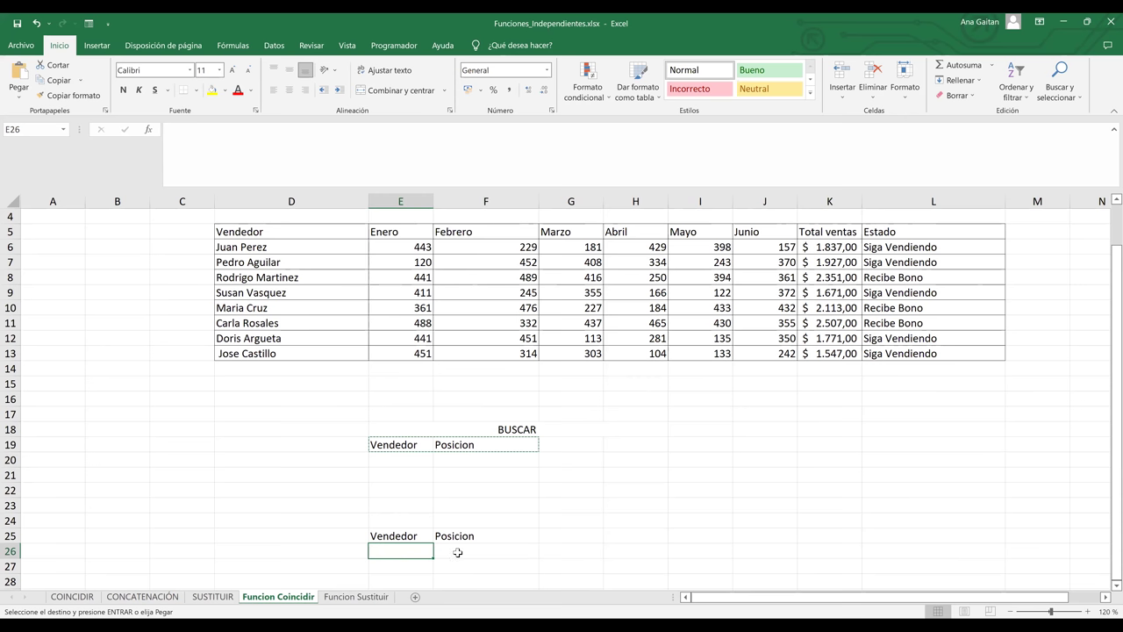
left_click(457, 552)
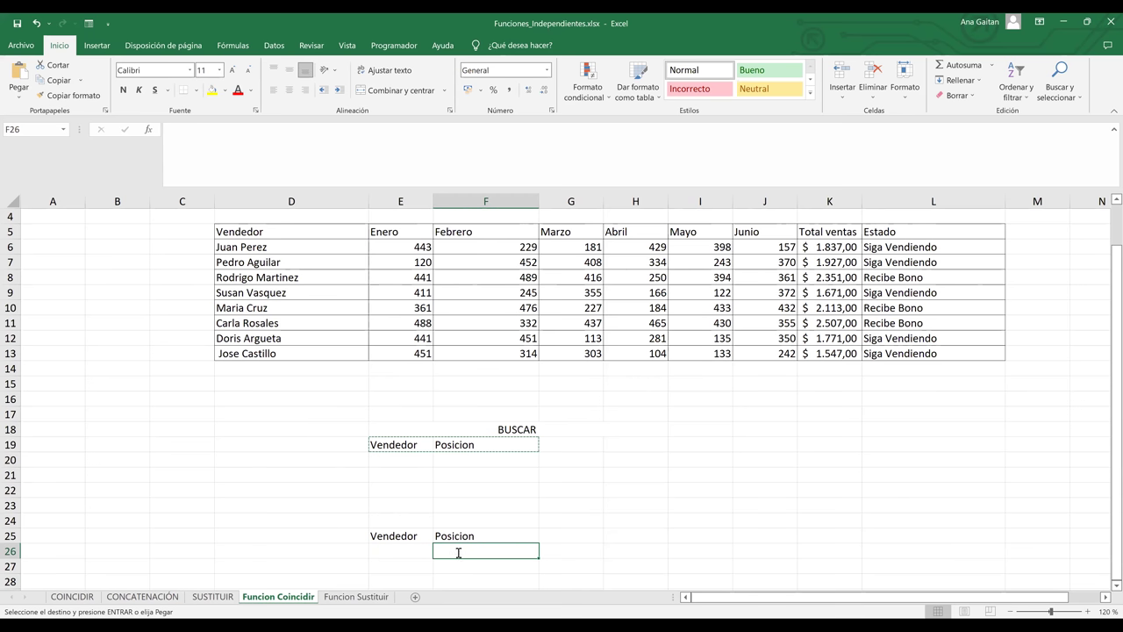
type("=")
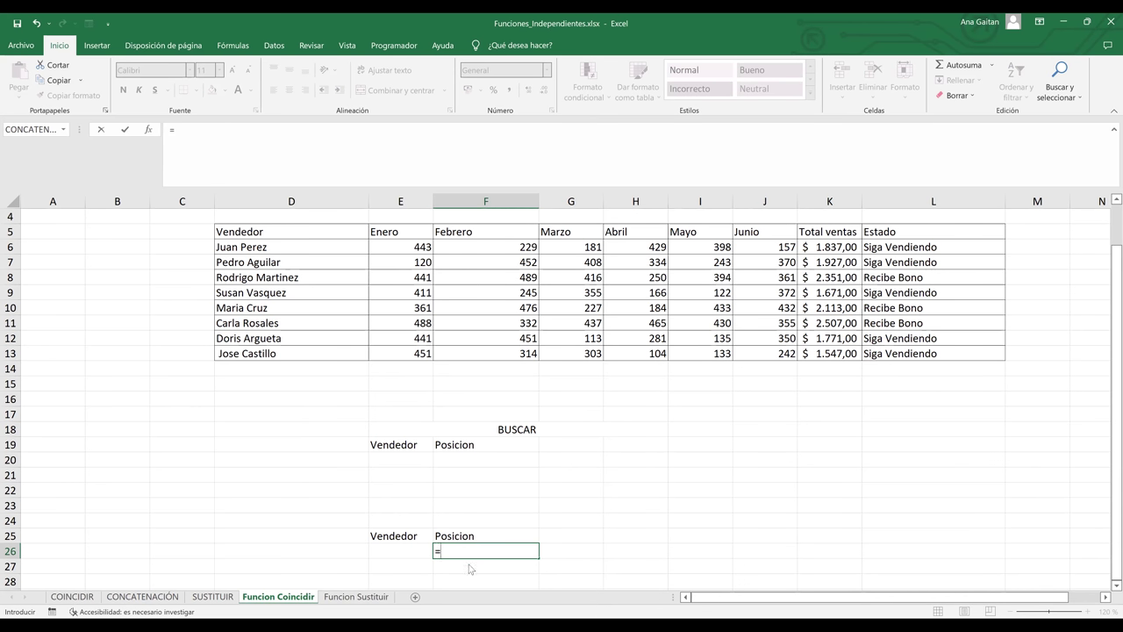
type("coin")
key("Tab")
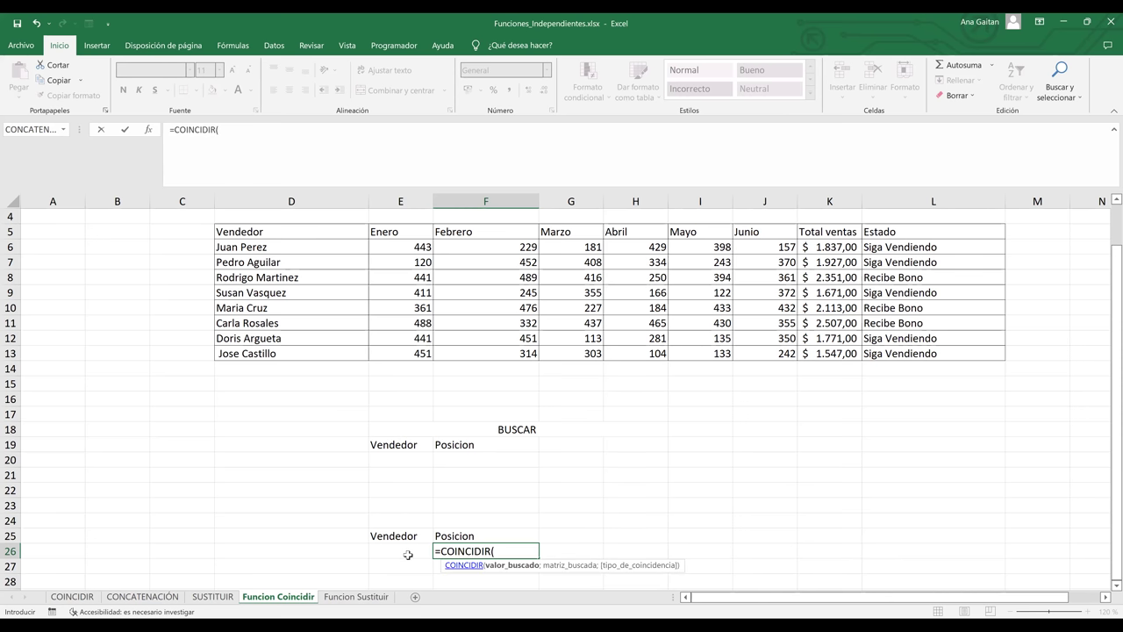
left_click(408, 554)
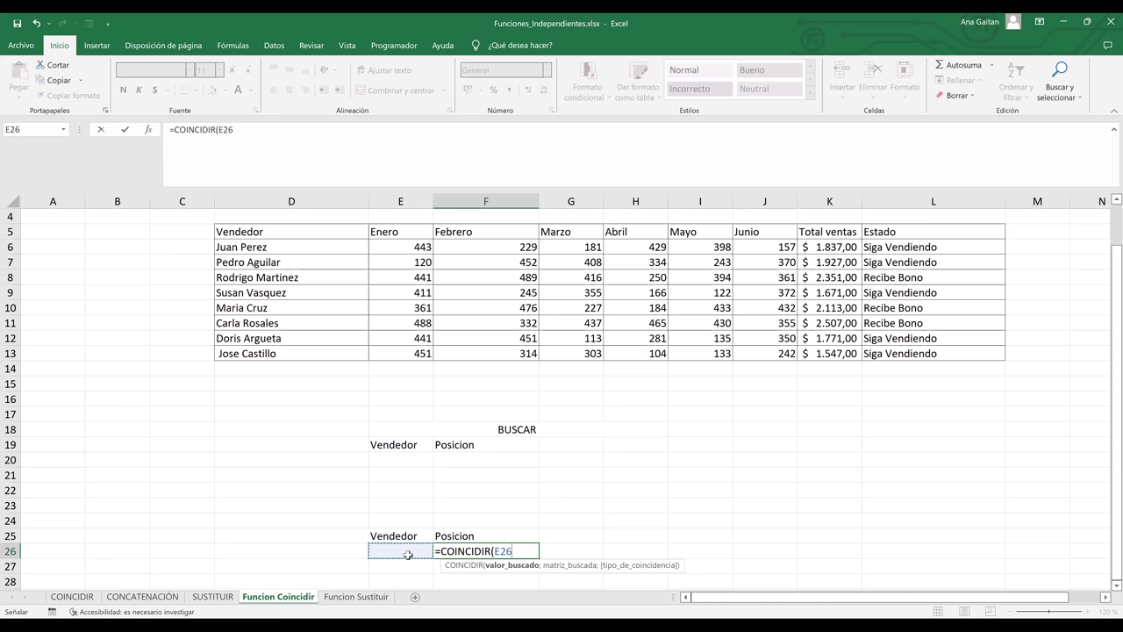
type(";")
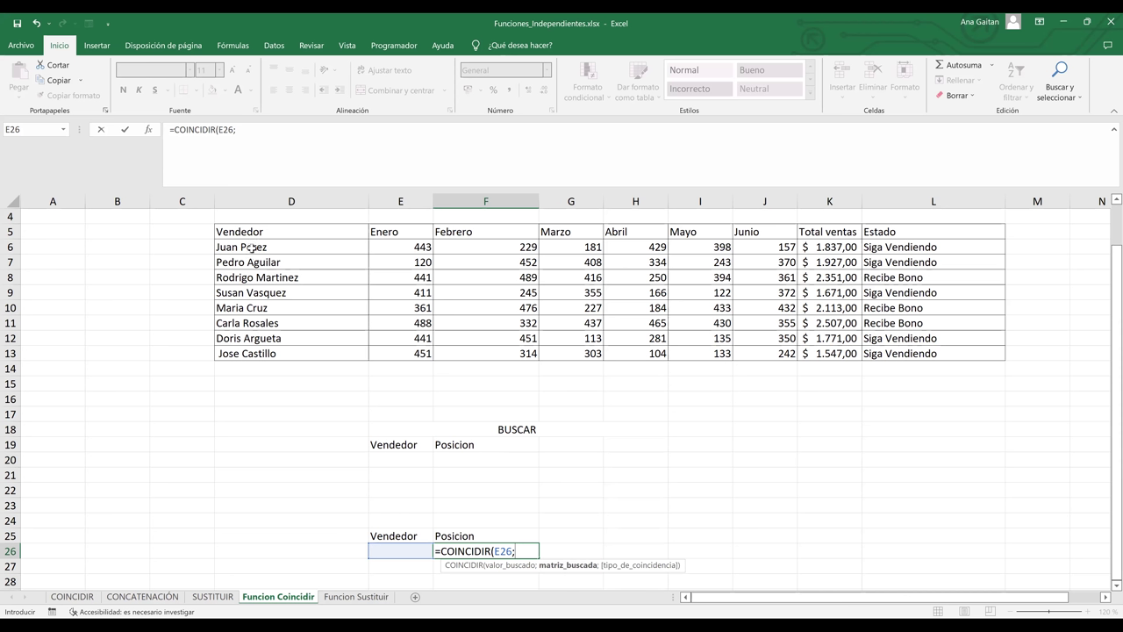
left_click_drag(252, 248, 243, 309)
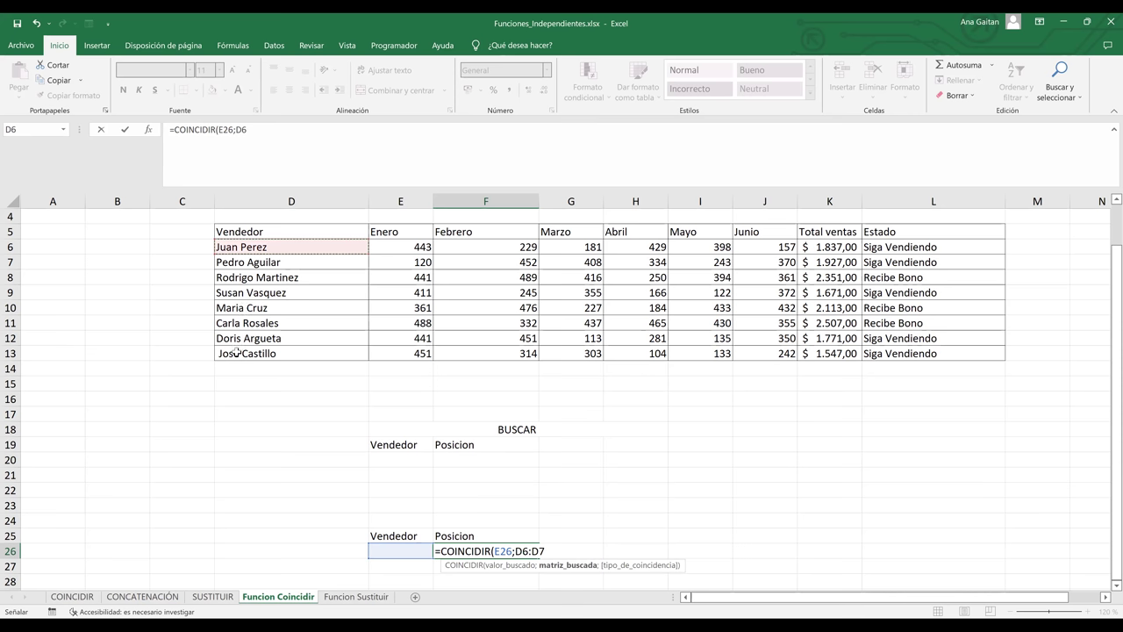
left_click_drag(237, 351, 237, 351)
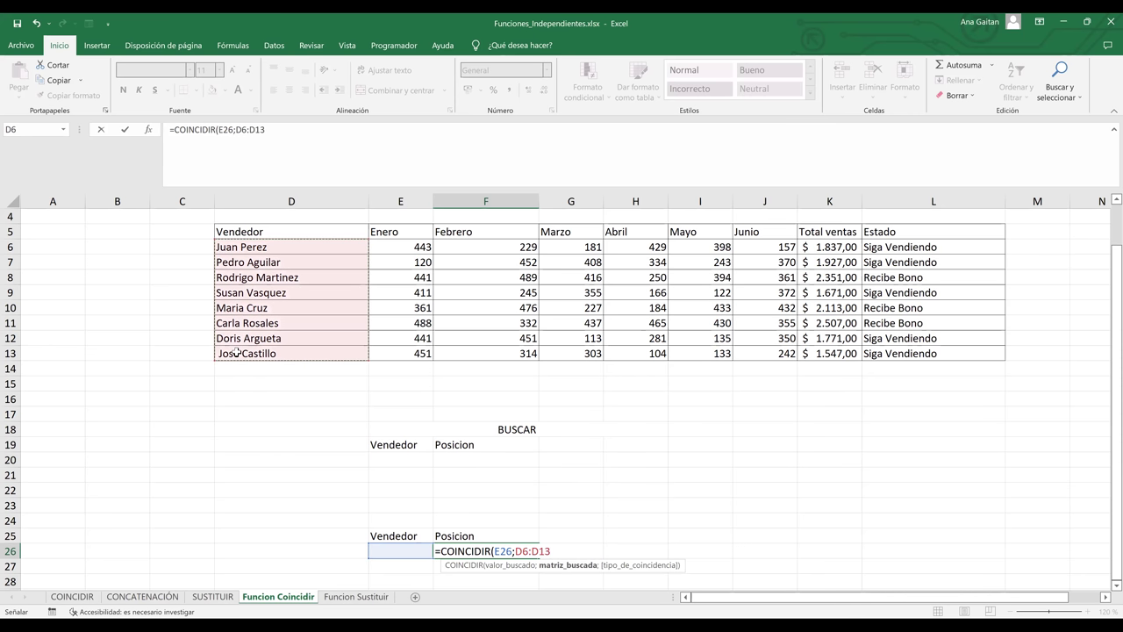
type(";0")
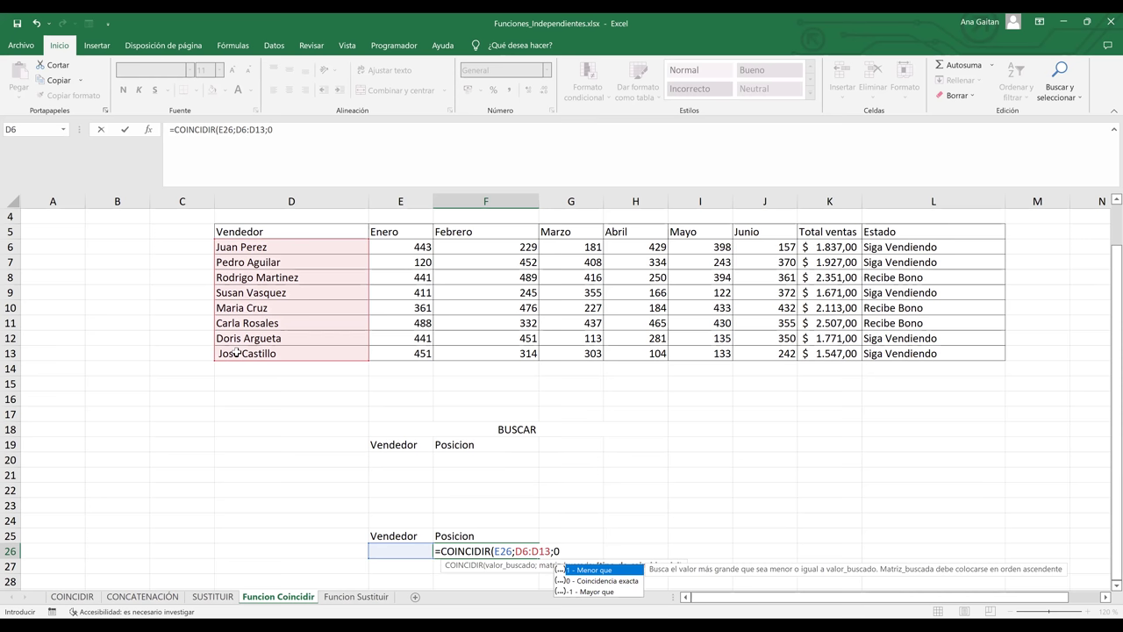
key("Return")
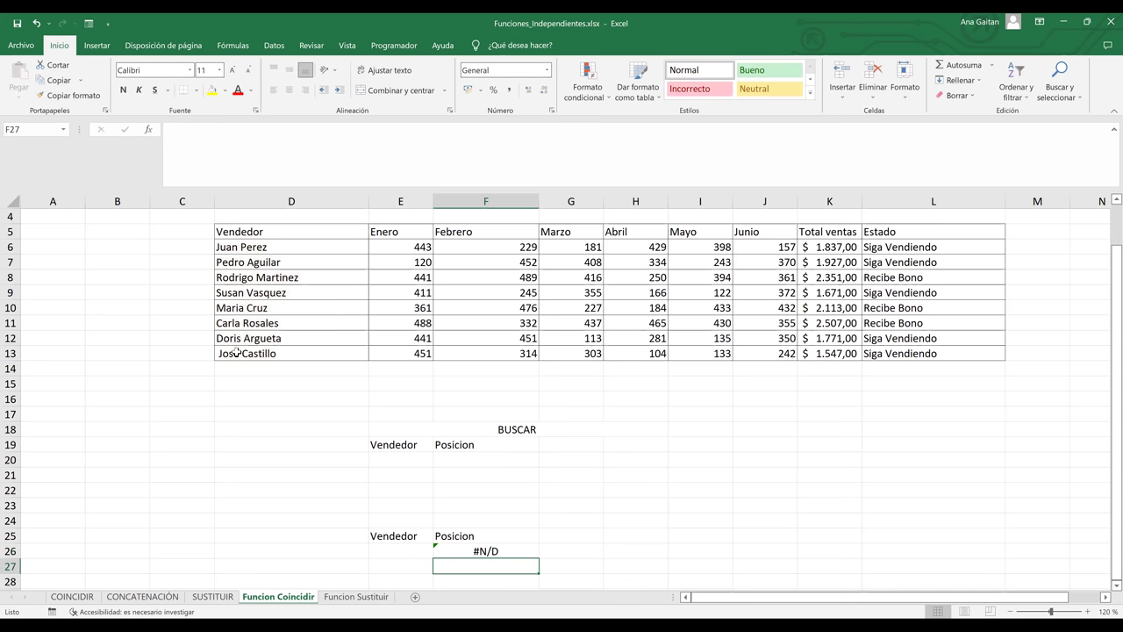
- Type a seller's name into the Vendedor cell E26
key("Up")
key("Left")
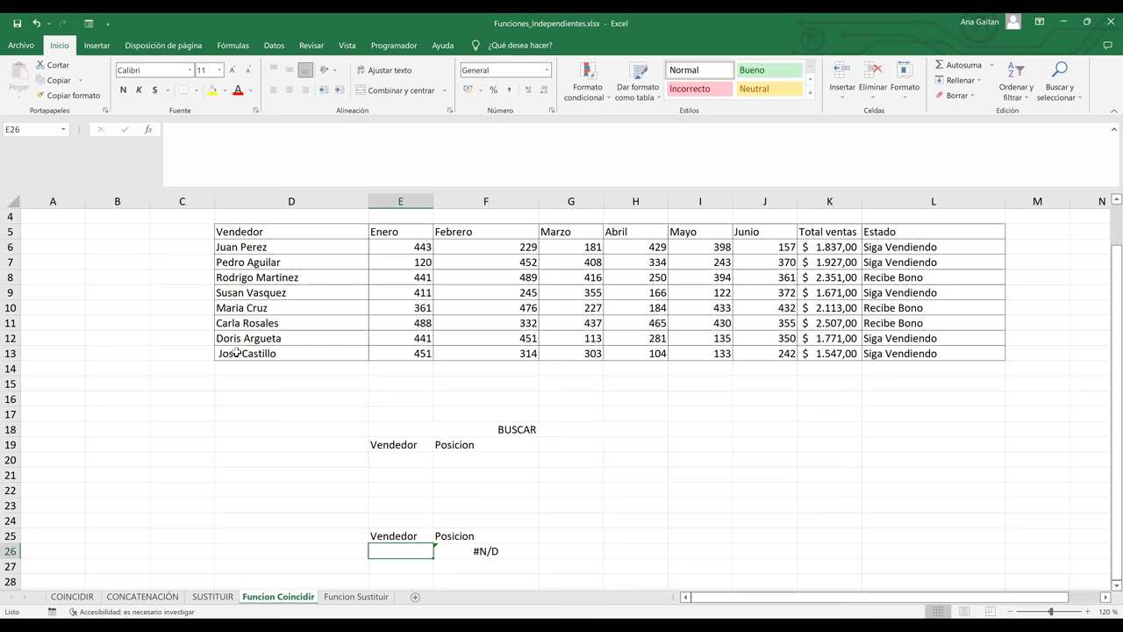
type("Ju")
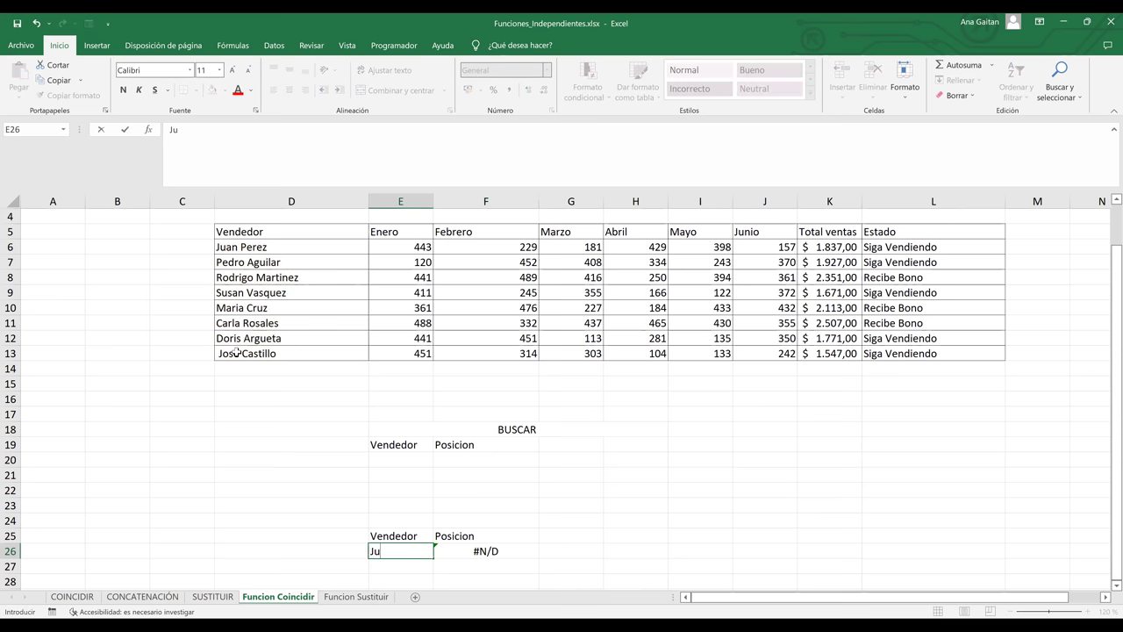
type("an Pérez")
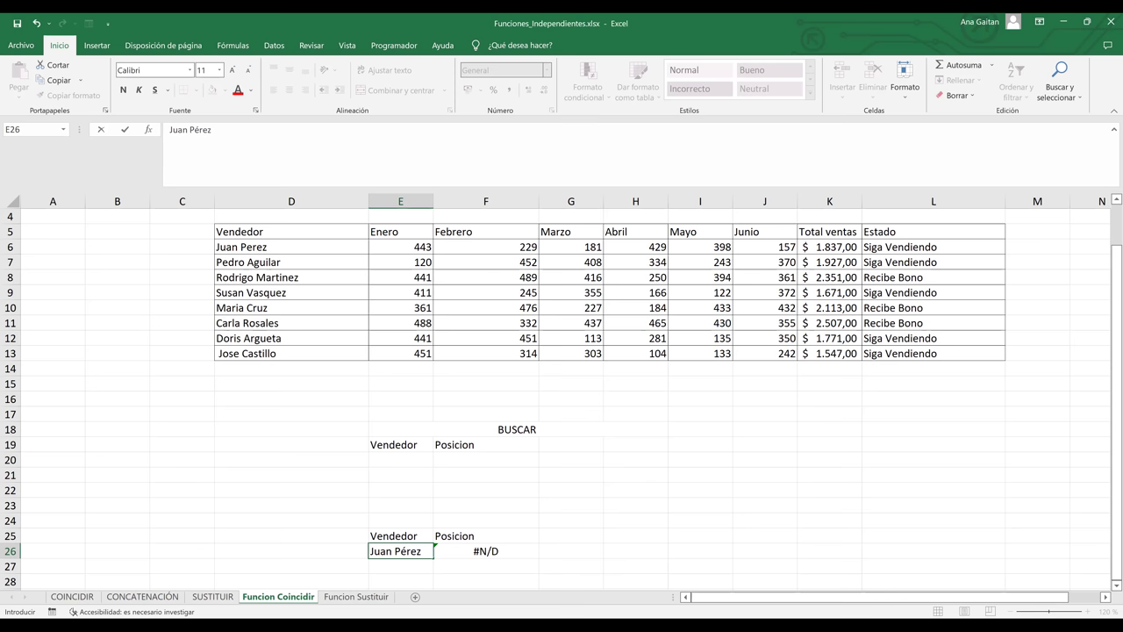
key("Return")
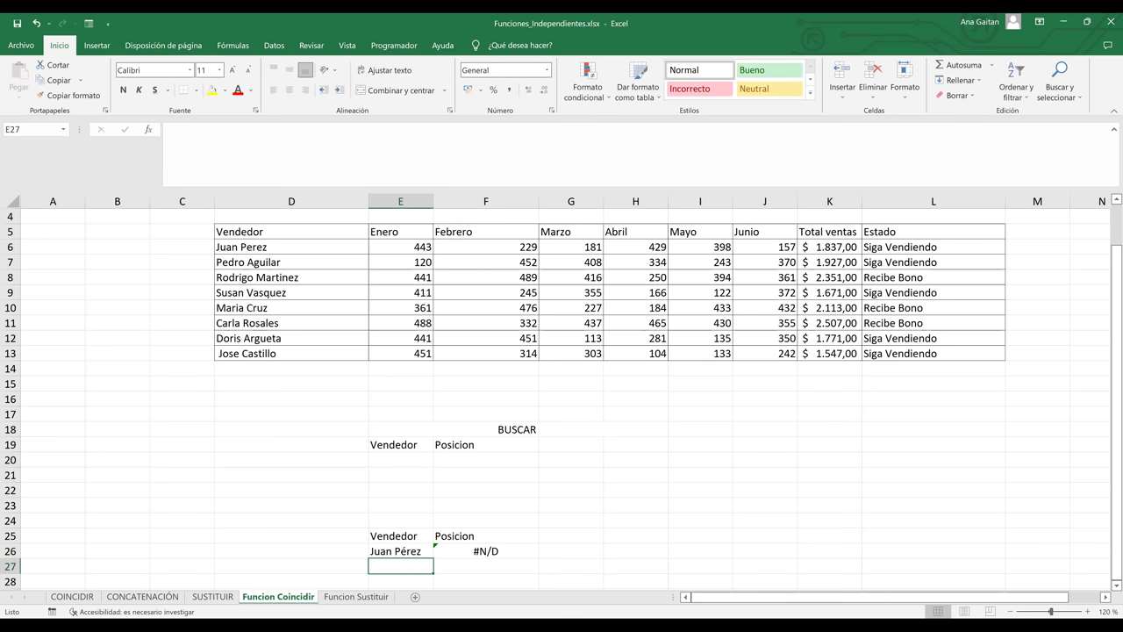
- Check F26's result, then replace the accented letter in the seller name
left_click(400, 550)
left_click(485, 550)
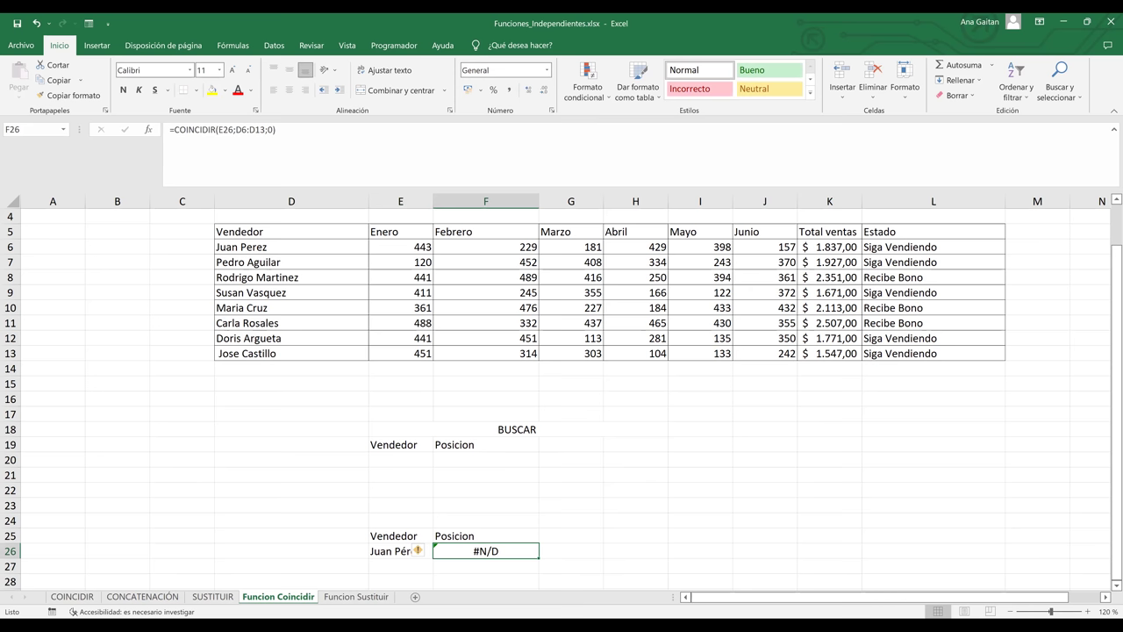
left_click(400, 550)
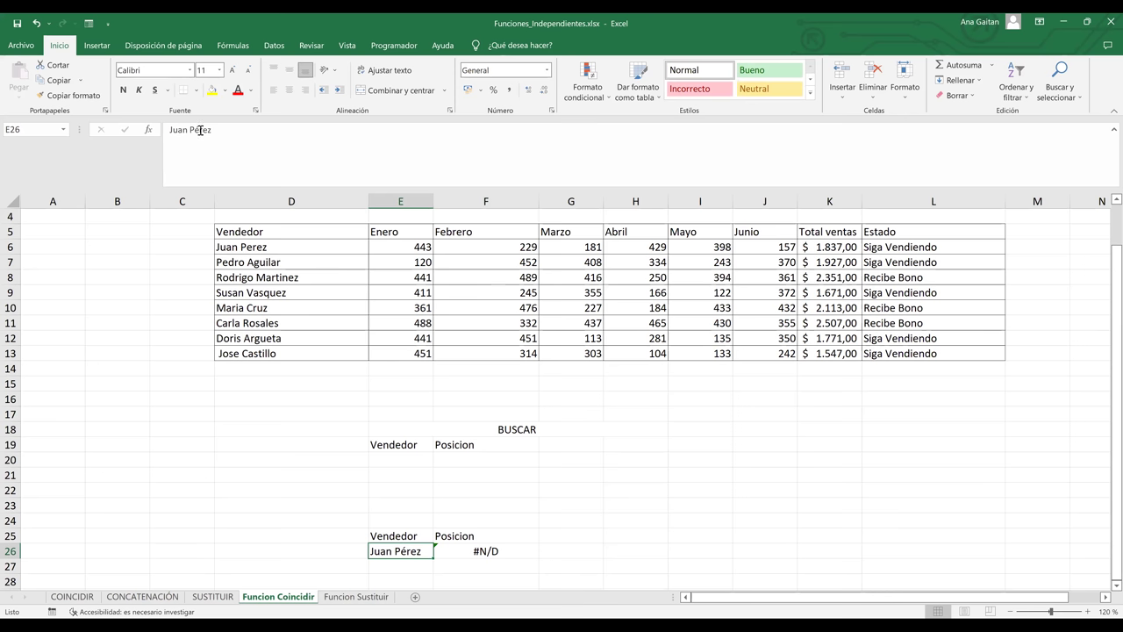
left_click(255, 125)
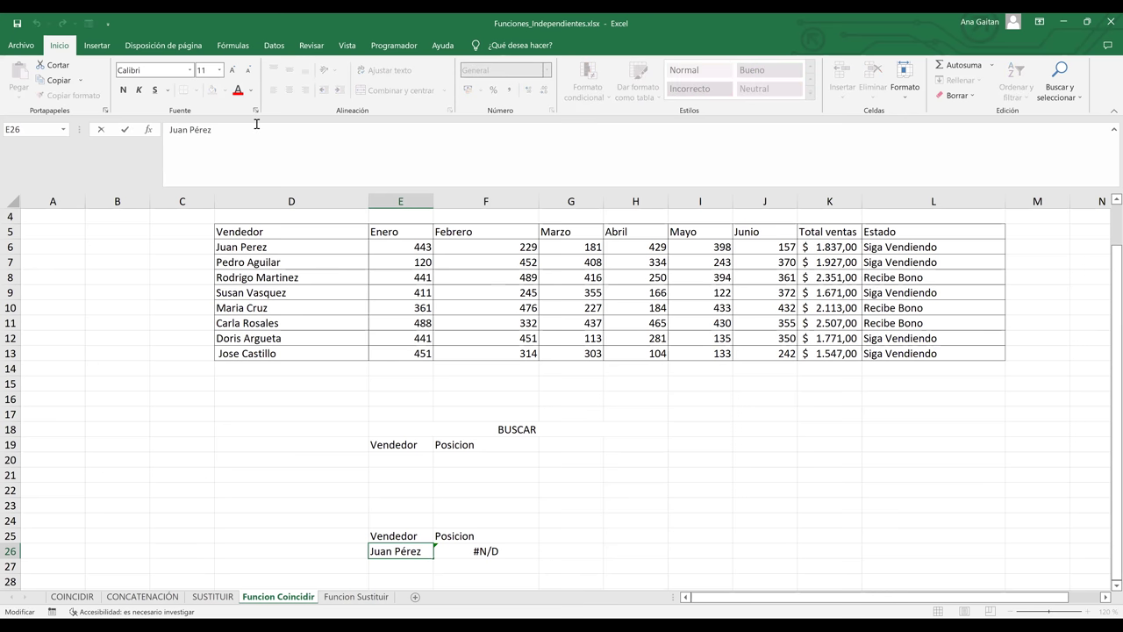
key("Left")
key("Left")
key("Left")
key("BackSpace")
type("e")
key("Return")
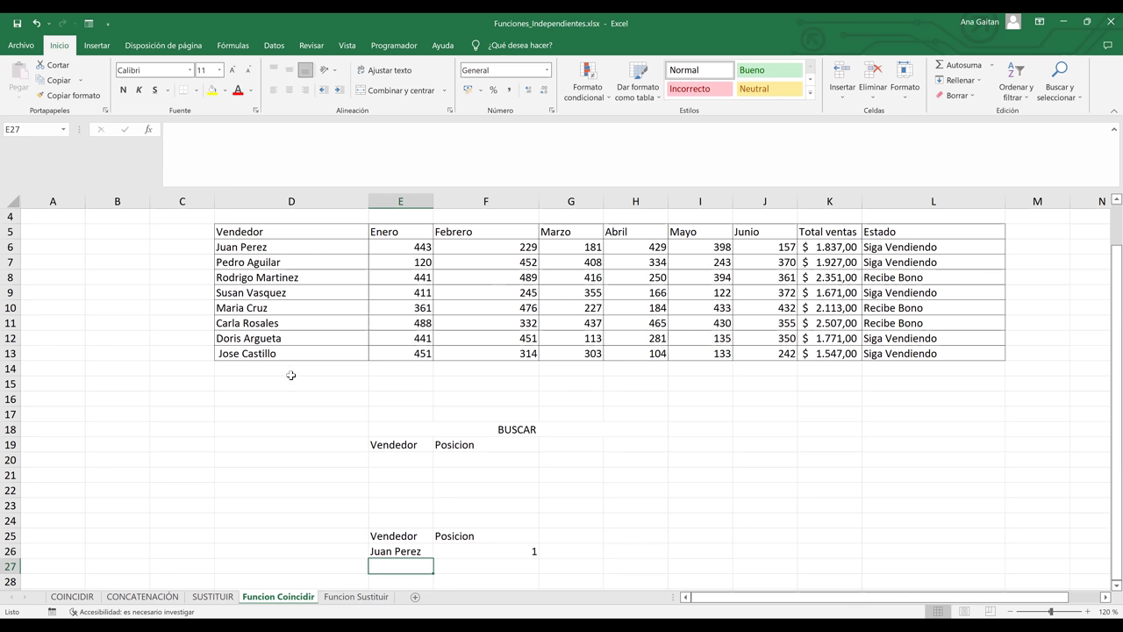
- Compare with the table's first seller, then clear E26 so F26 shows #N/D
left_click(409, 550)
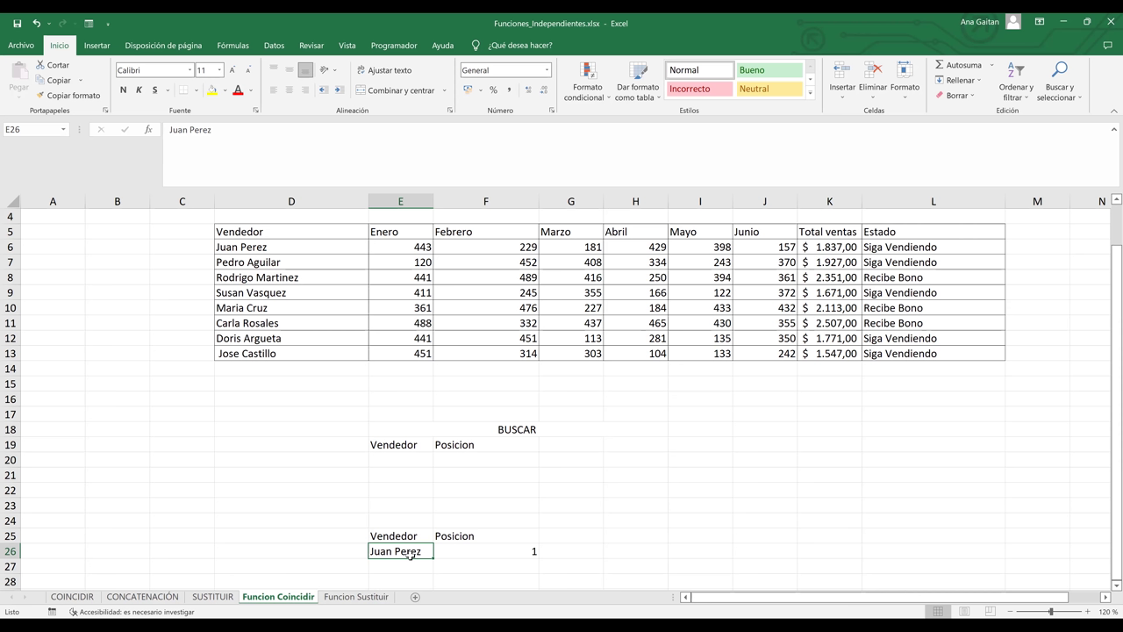
left_click(258, 246)
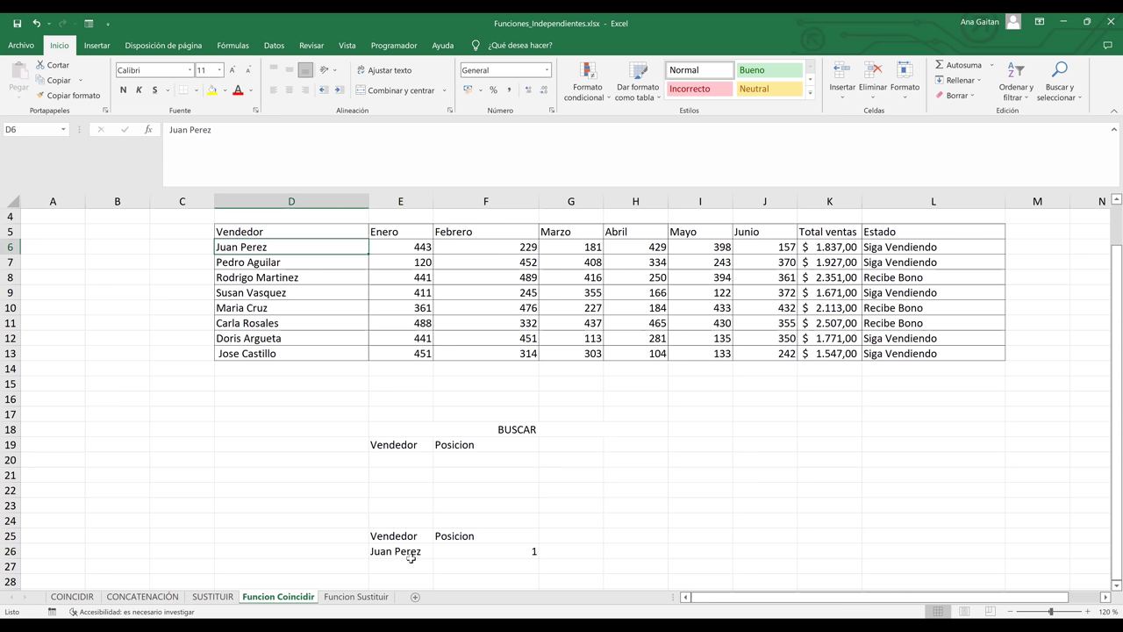
left_click(410, 553)
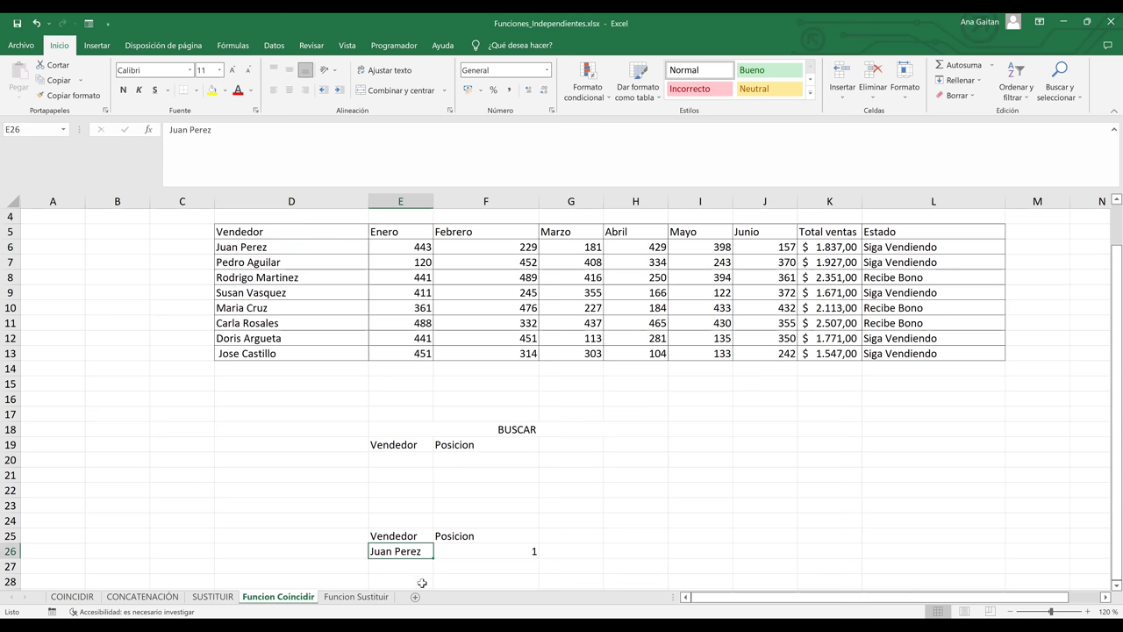
key("Delete")
left_click(606, 525)
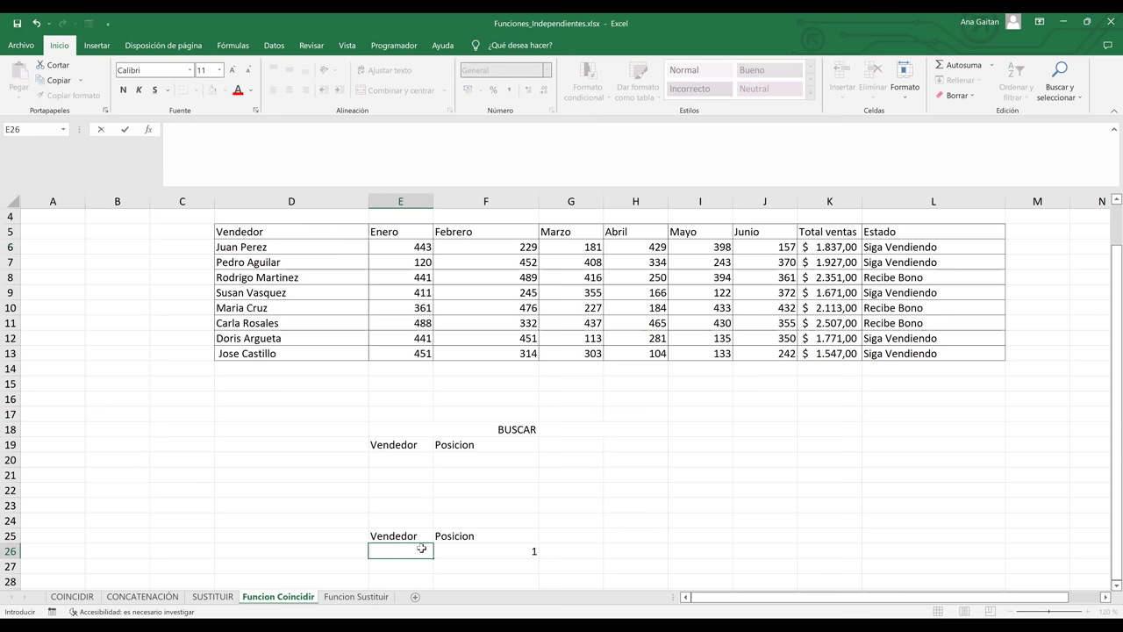
left_click(413, 547)
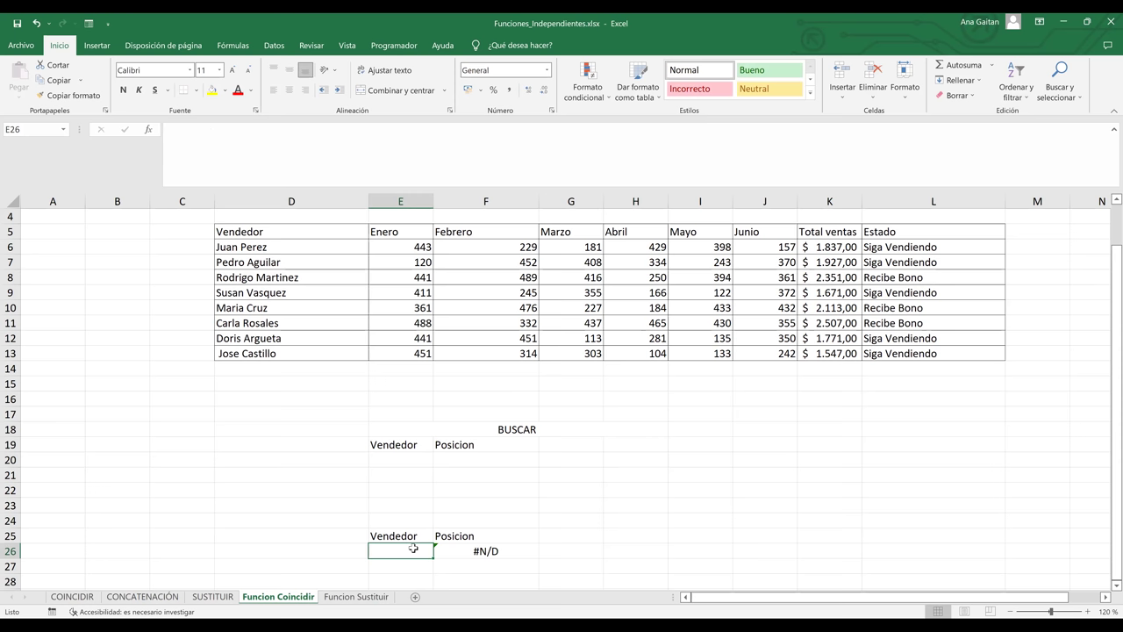
- Add a list data validation on E26 sourced from $D$6:$D$13
left_click(275, 45)
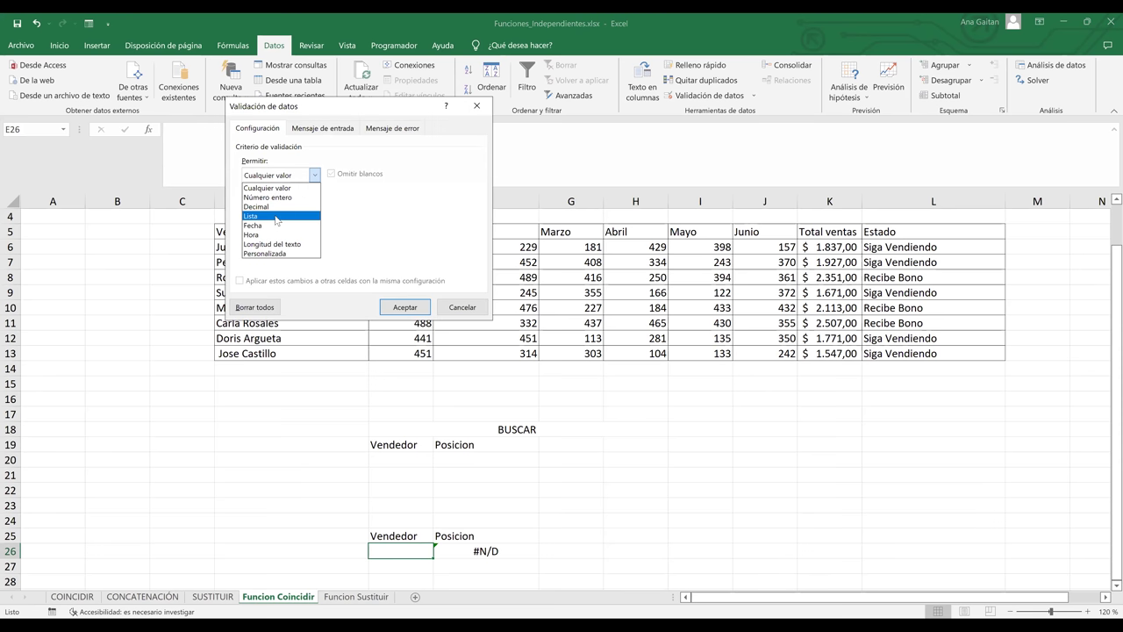
left_click(275, 218)
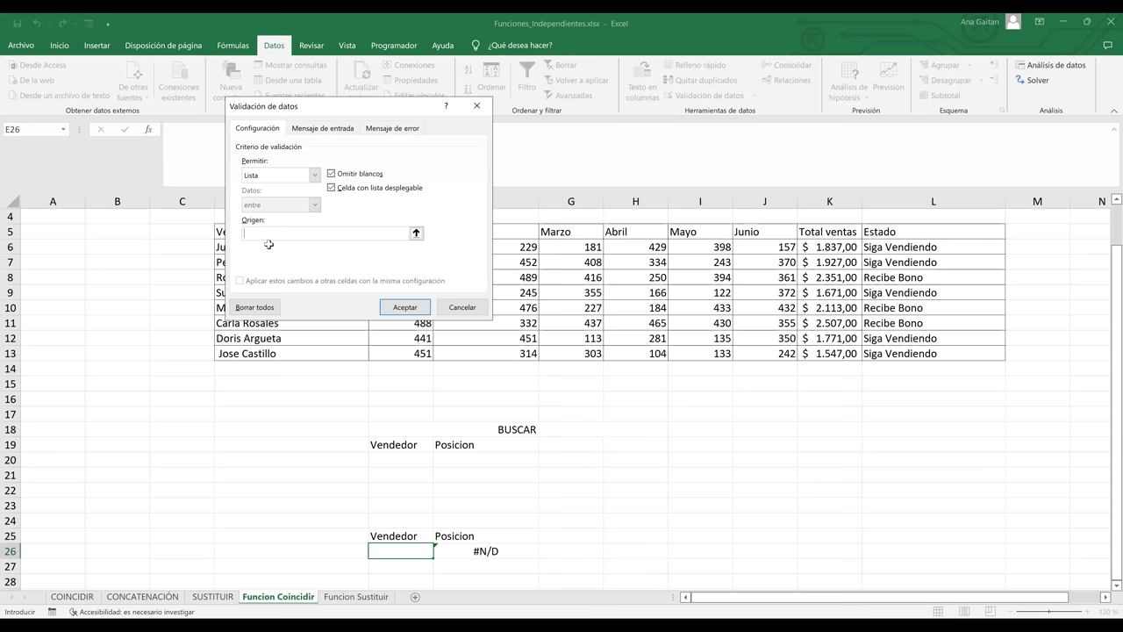
left_click_drag(265, 254, 272, 355)
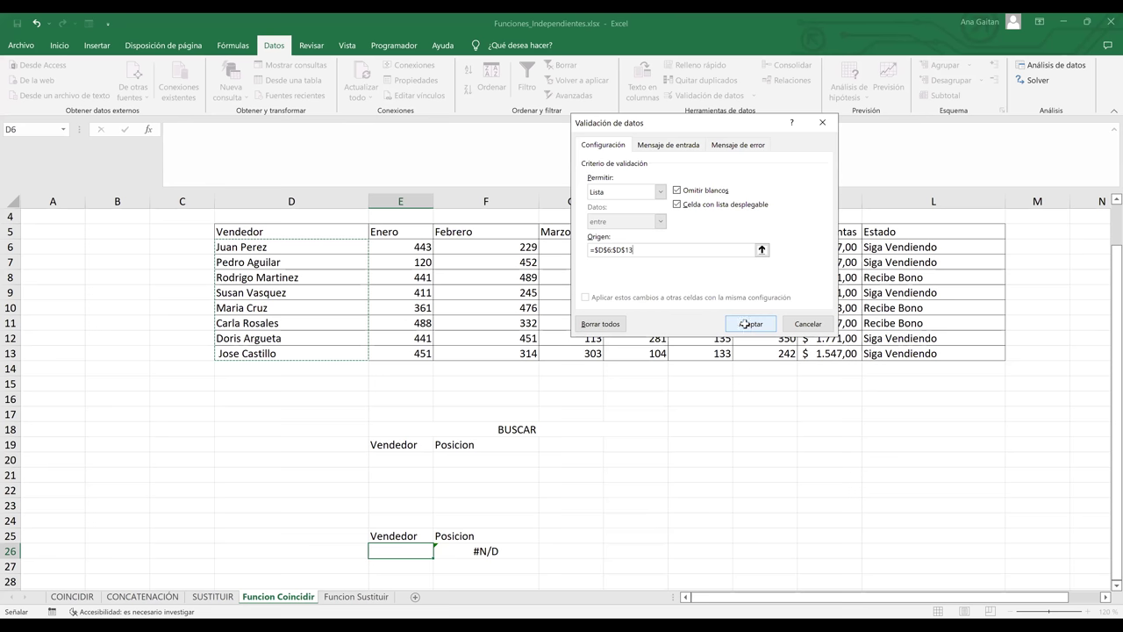
key("Return")
- Pick a seller from E26's dropdown so Posicion F26 shows 5
left_click(440, 552)
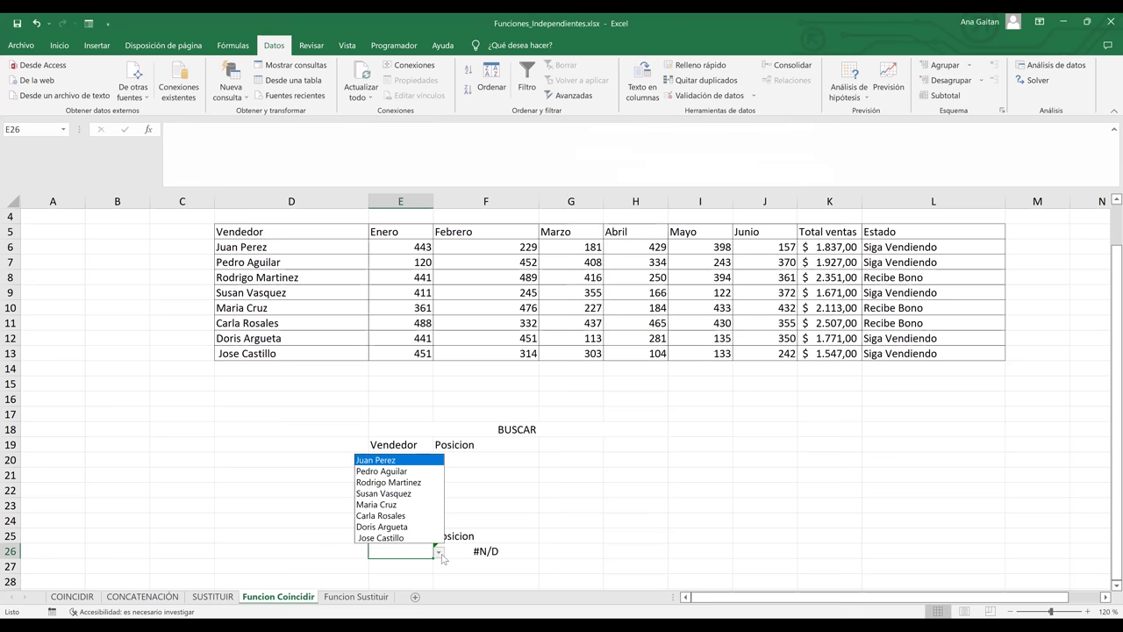
left_click(395, 506)
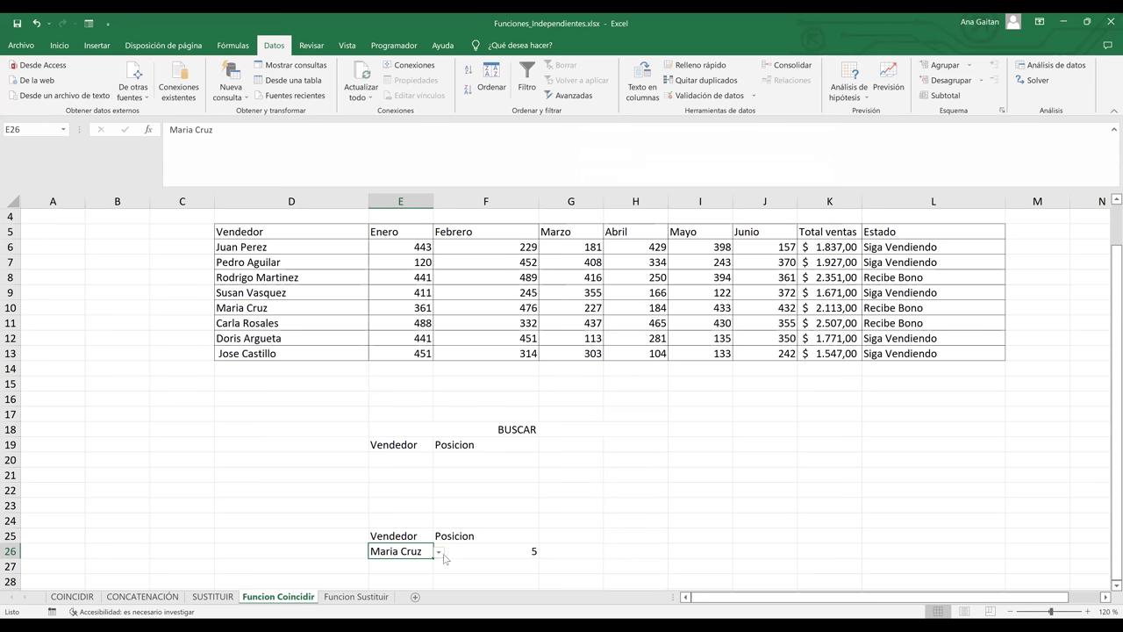
left_click(438, 553)
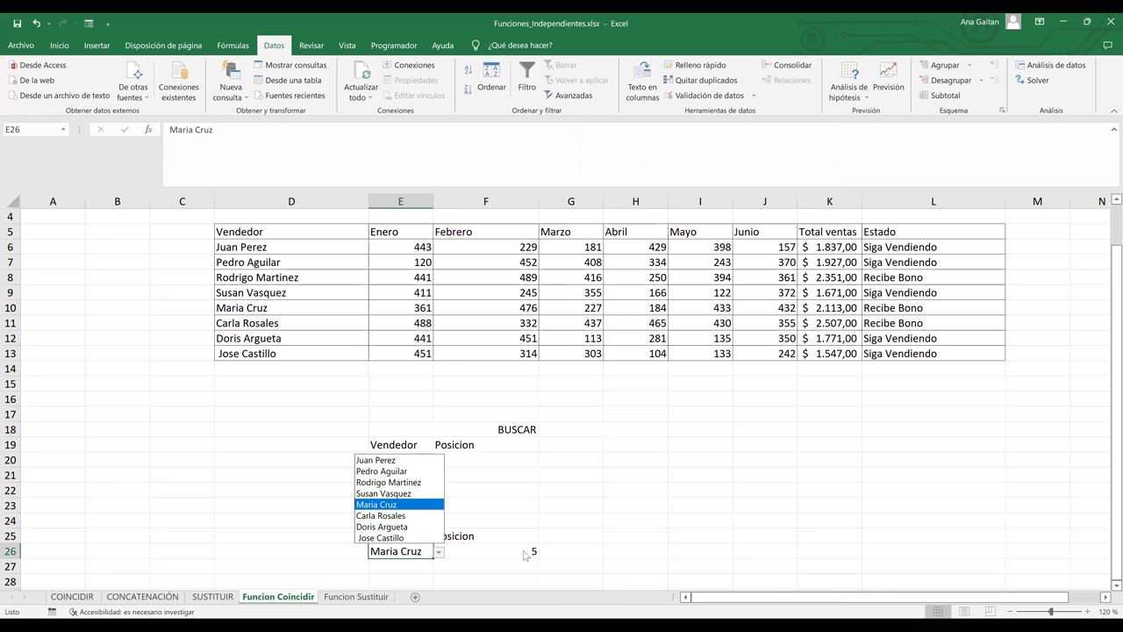
key("Escape")
left_click(189, 242)
type("1")
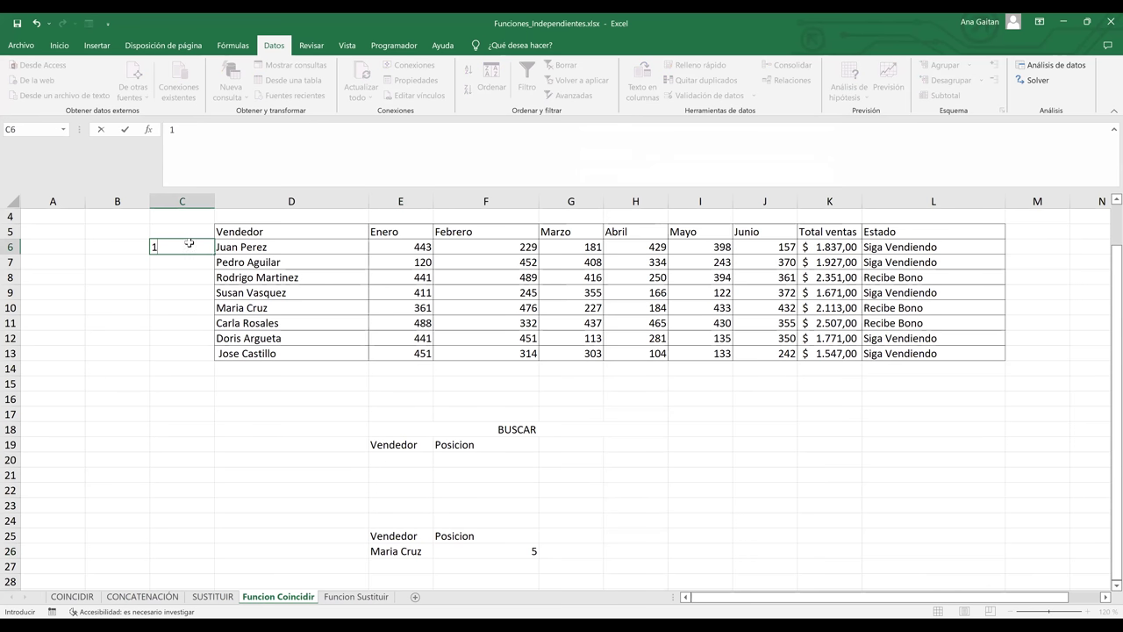
key("Return")
type("2")
key("Return")
left_click_drag(188, 247, 202, 261)
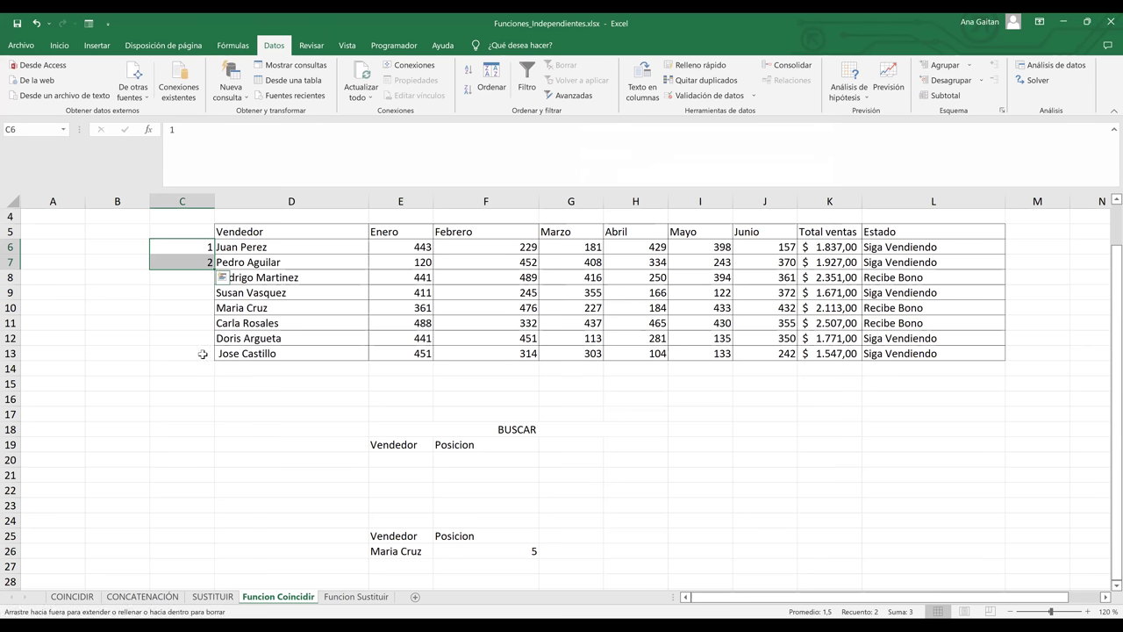
left_click_drag(202, 354, 204, 355)
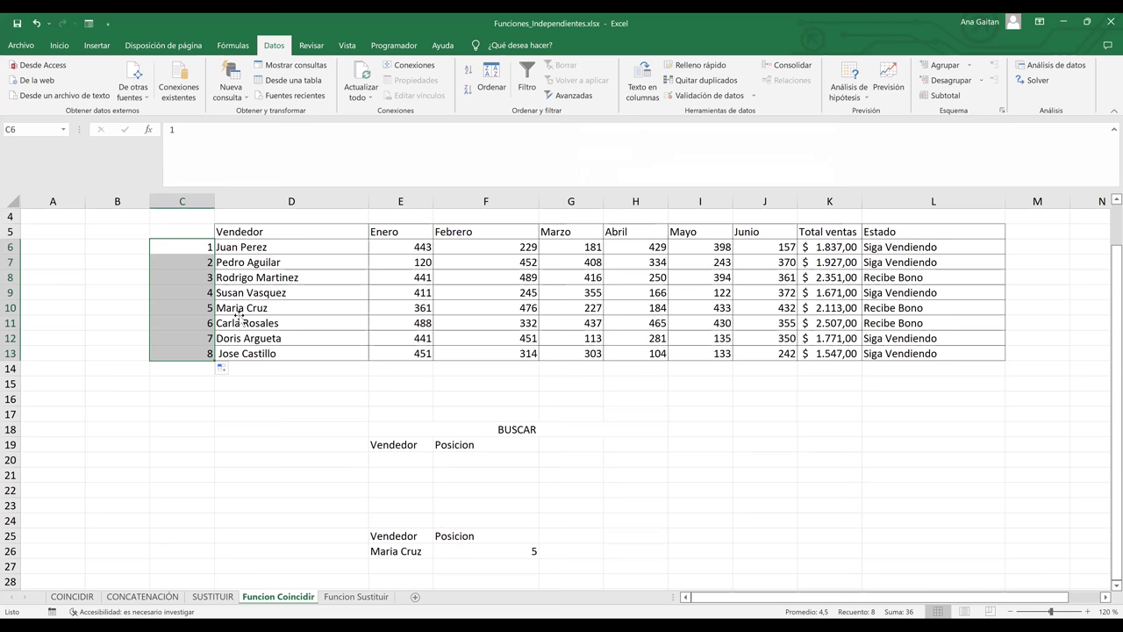
left_click(239, 319)
left_click(228, 308)
left_click(433, 550)
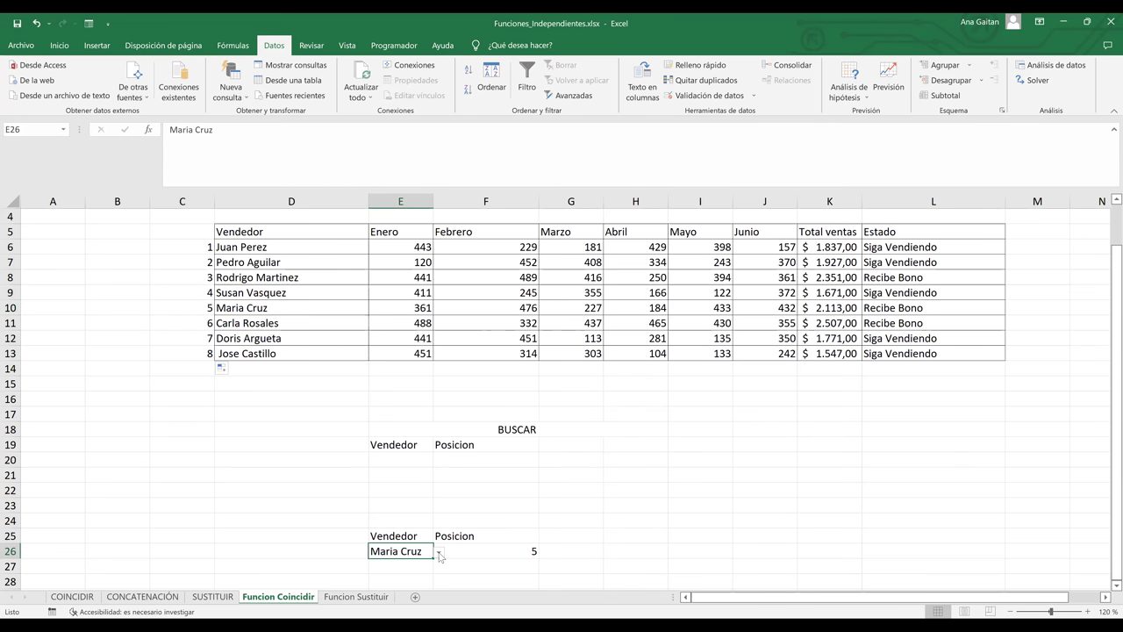
left_click(437, 551)
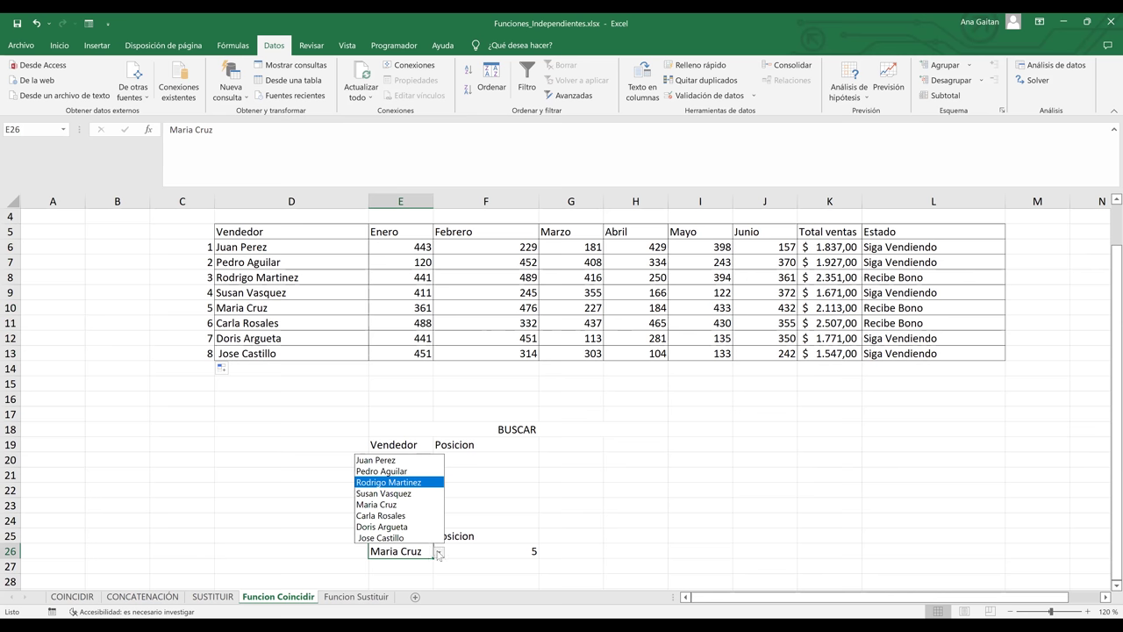
key("Return")
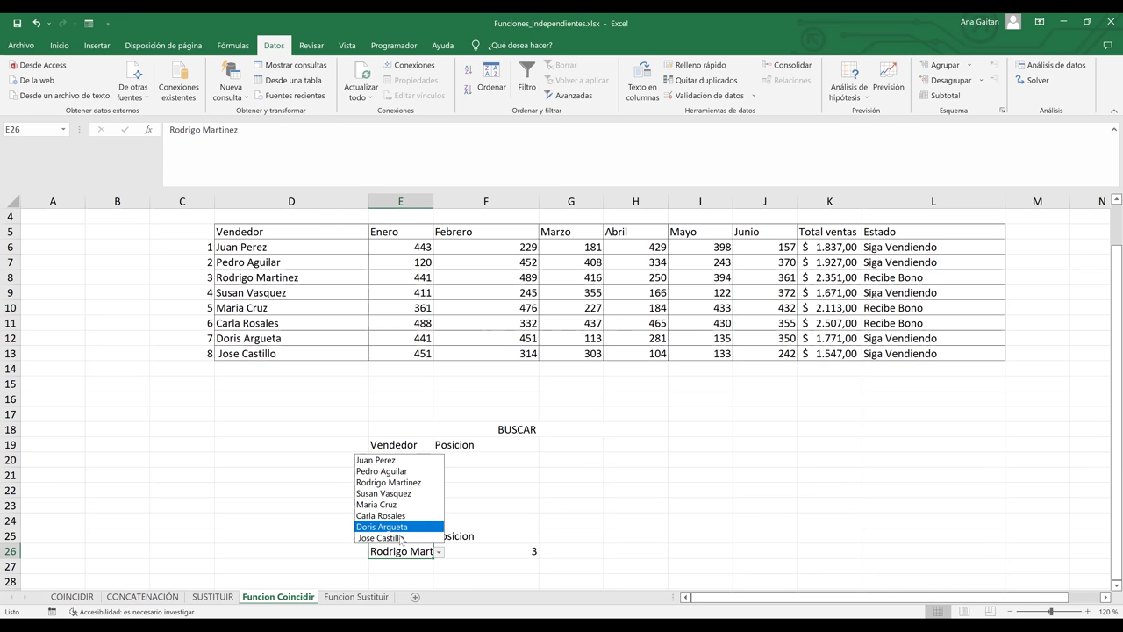
left_click(399, 537)
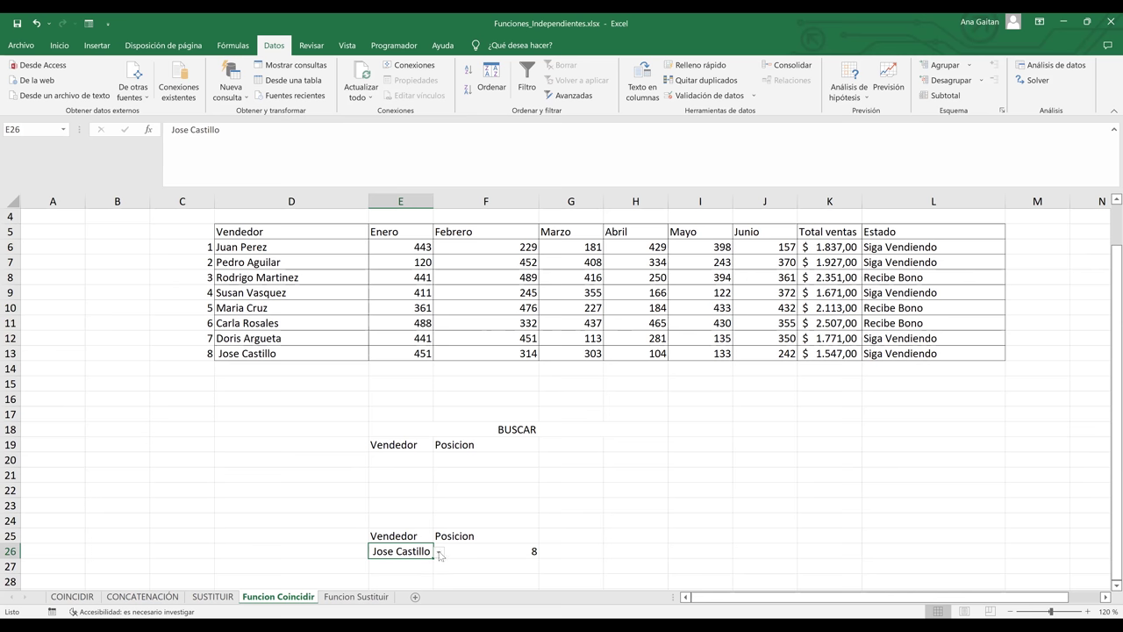
left_click(438, 552)
key("Return")
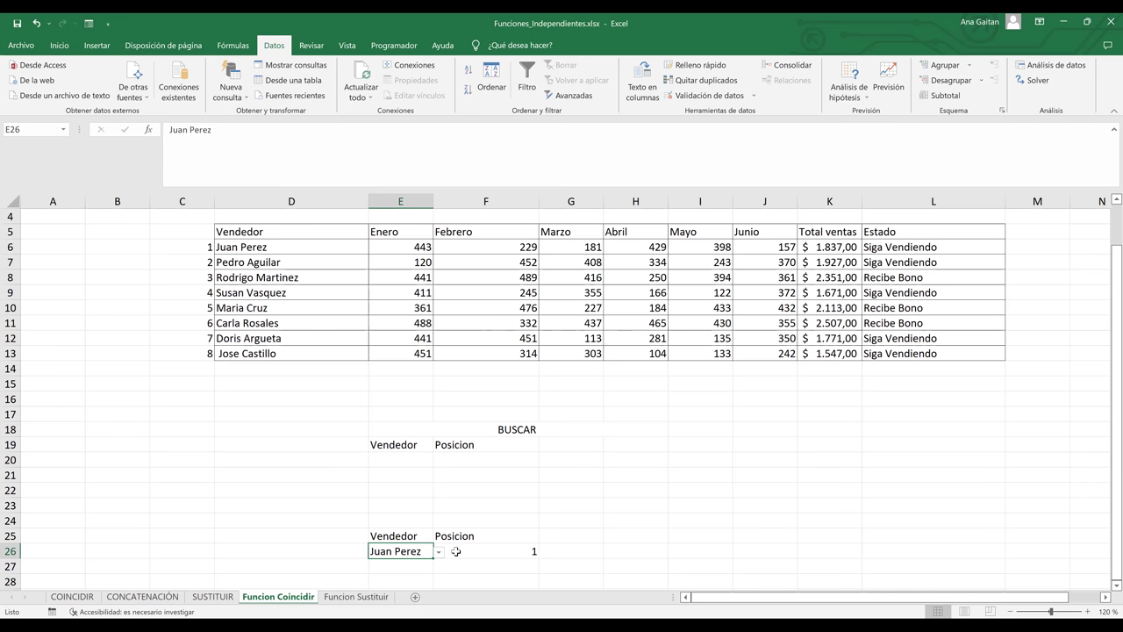
left_click(439, 552)
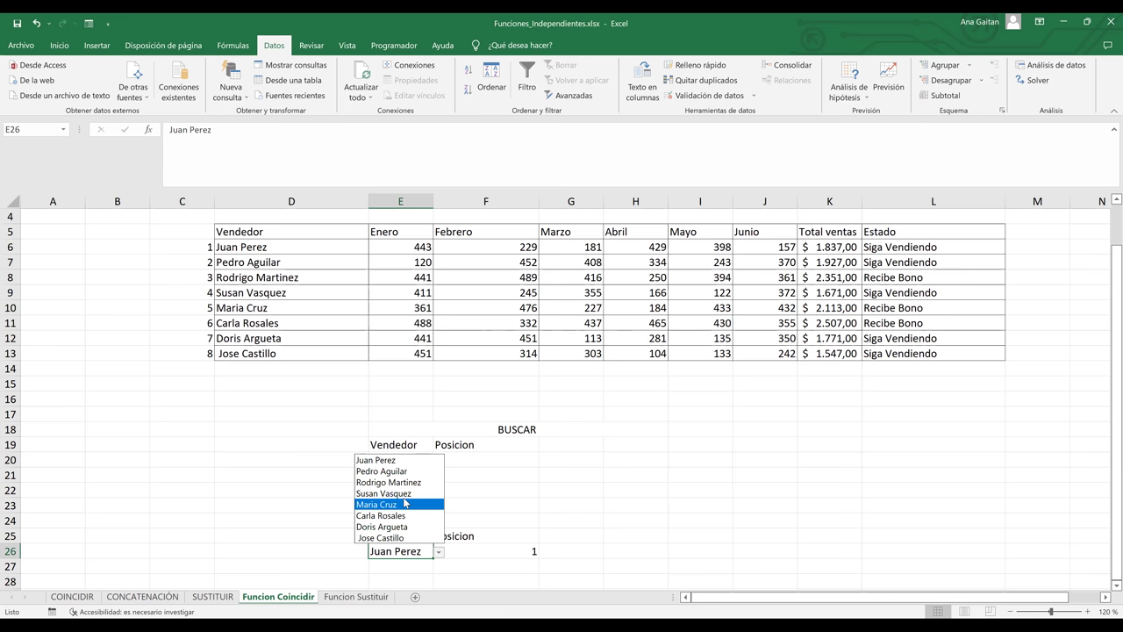
left_click(383, 494)
left_click(439, 552)
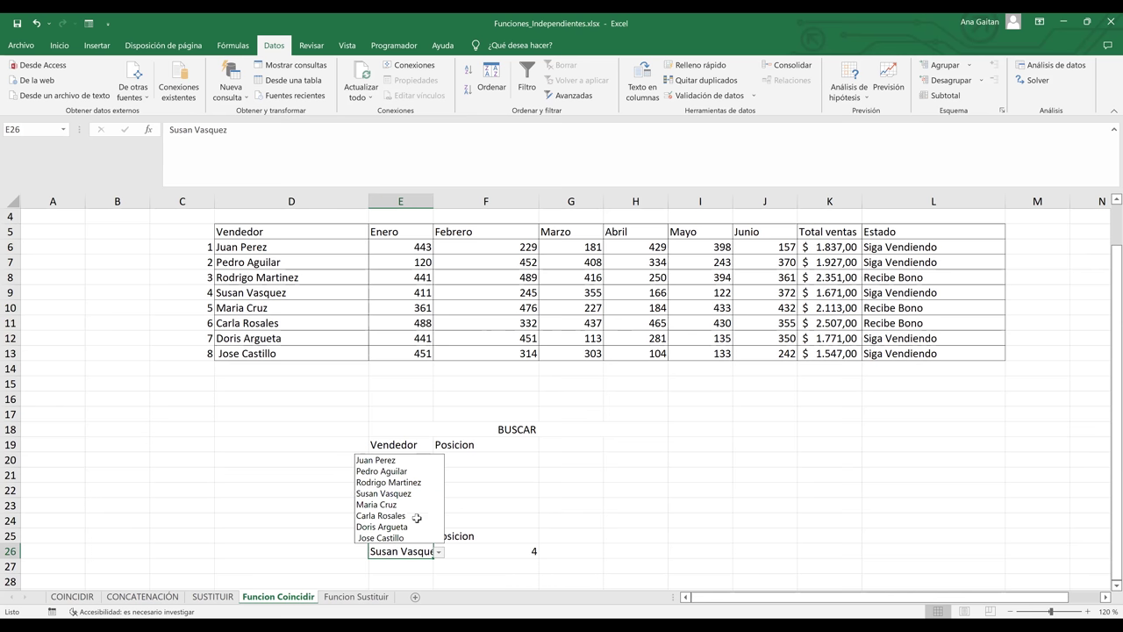
left_click(416, 516)
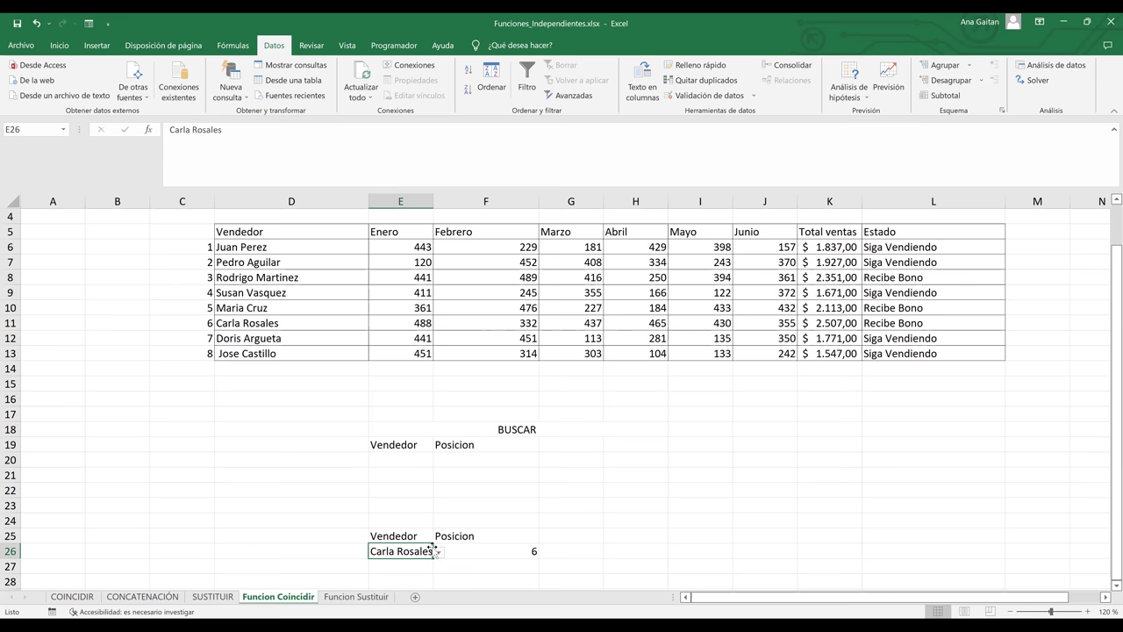
left_click(438, 553)
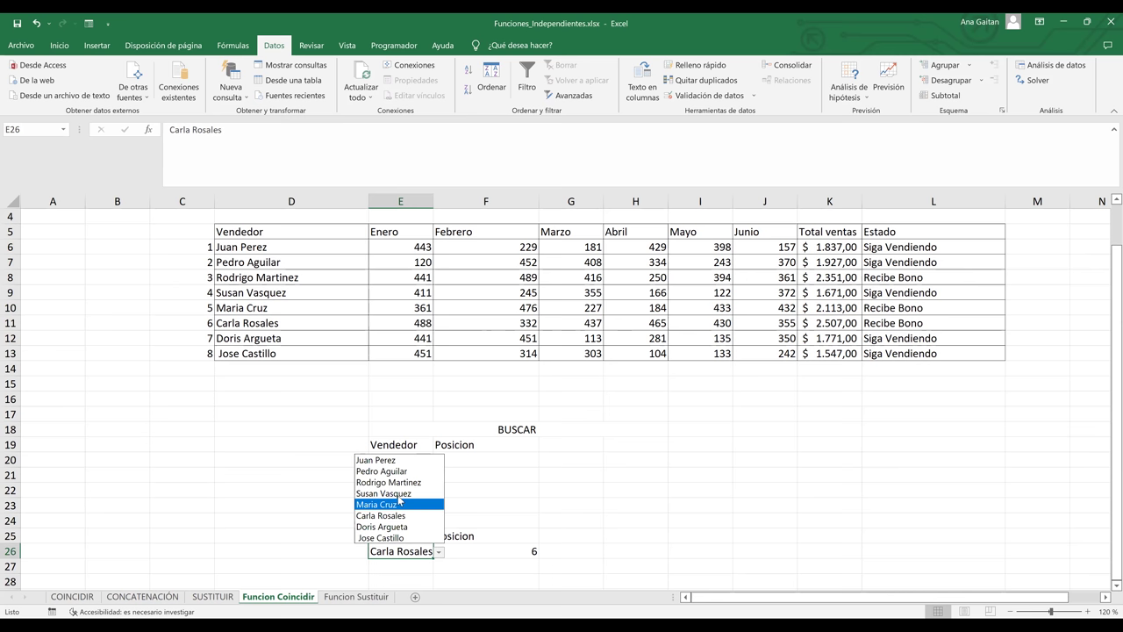
left_click(401, 495)
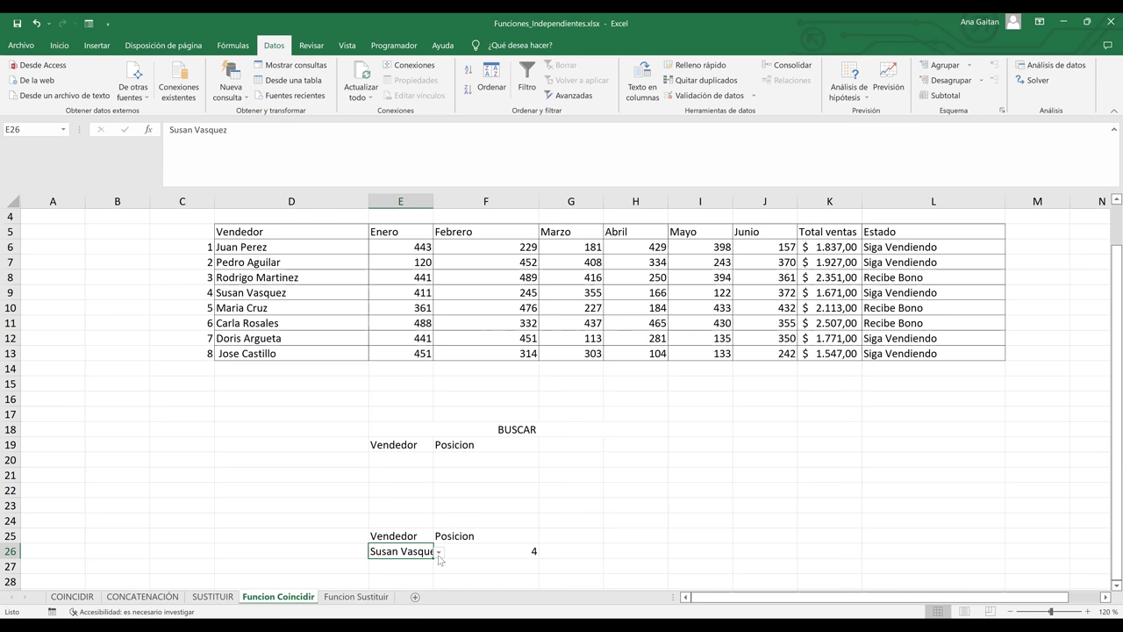
left_click(439, 552)
left_click(397, 473)
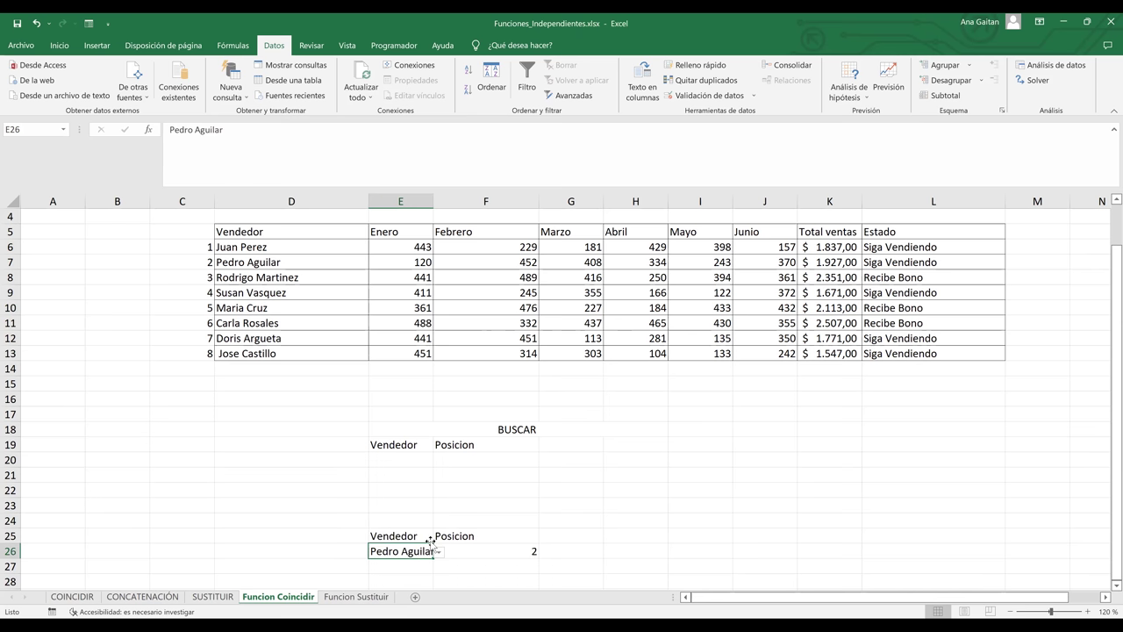
left_click(439, 551)
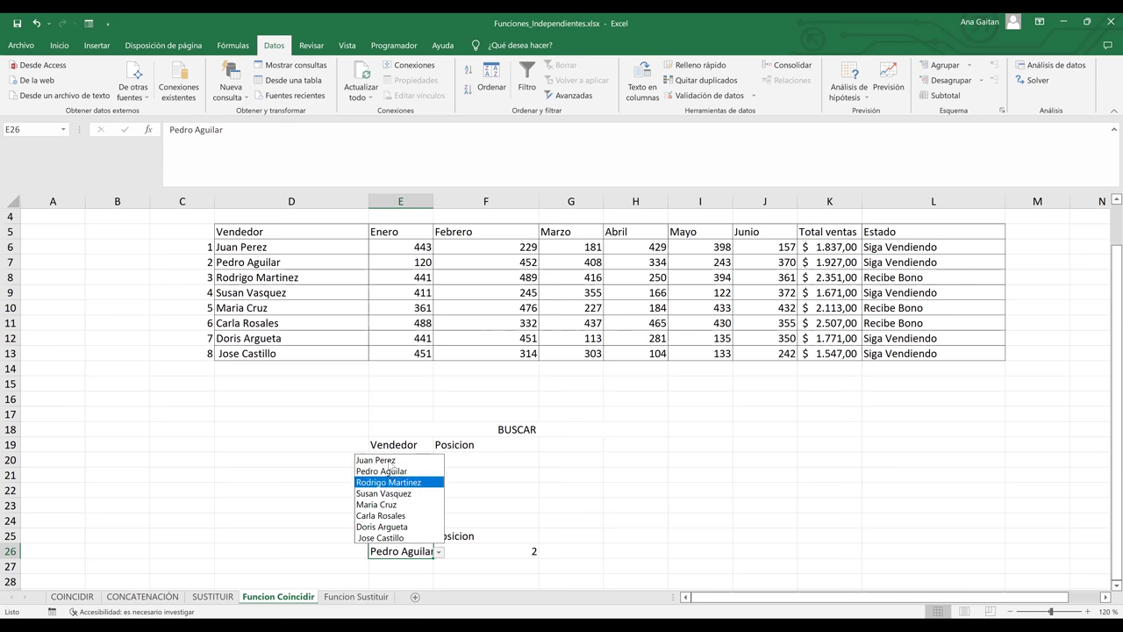
left_click(392, 463)
left_click(493, 553)
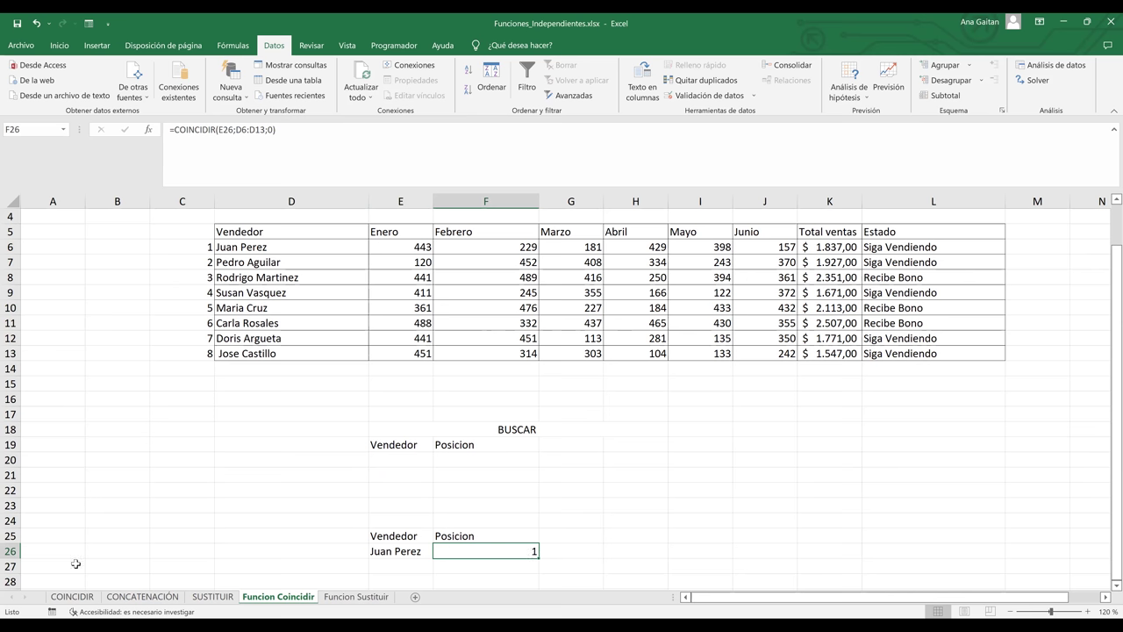
left_click(638, 503)
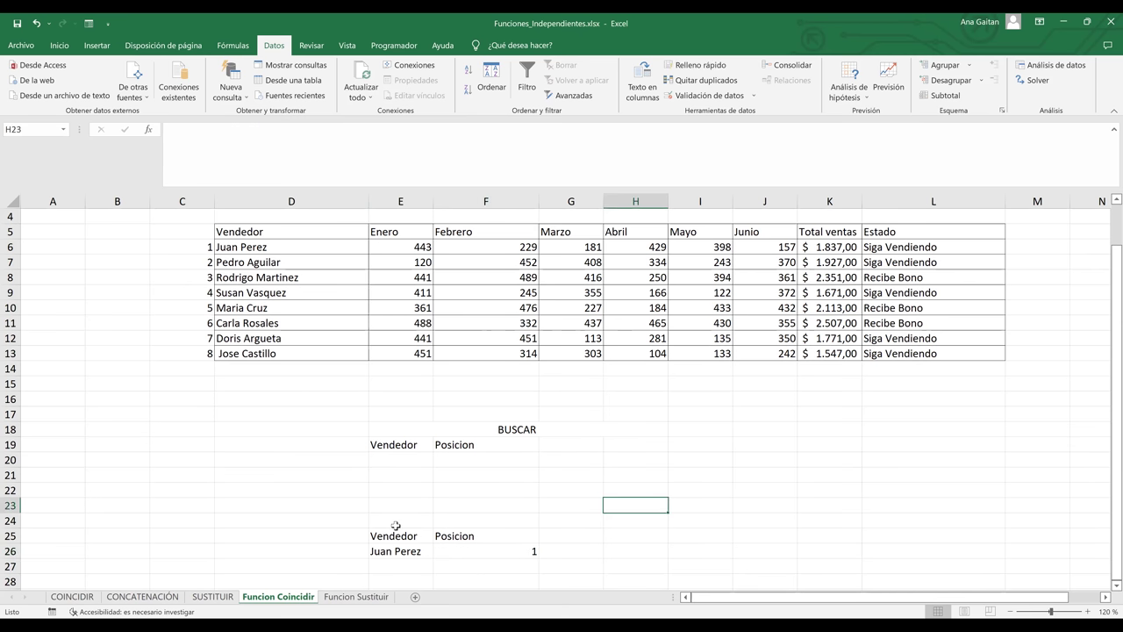
- On the CONCATENACIÓN sheet, delete the NOMBRE COMPLETO results in D2:D7
left_click(146, 597)
left_click_drag(368, 224, 387, 297)
key("Delete")
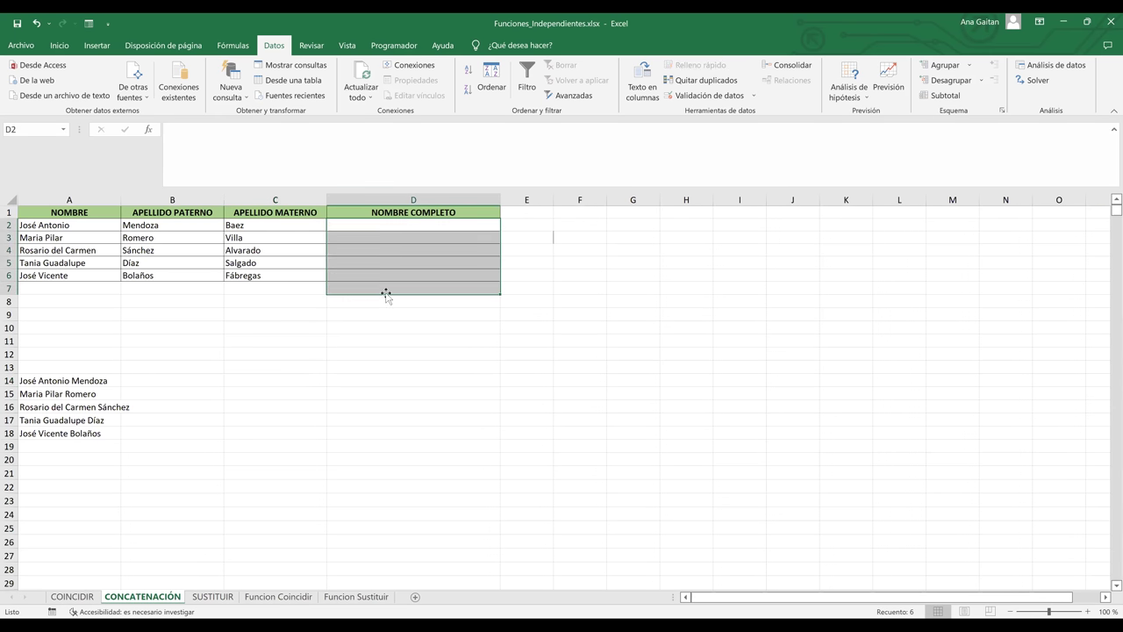
left_click(354, 338)
- Select D2 for the first full-name formula, erasing a stray typed letter
left_click(390, 228)
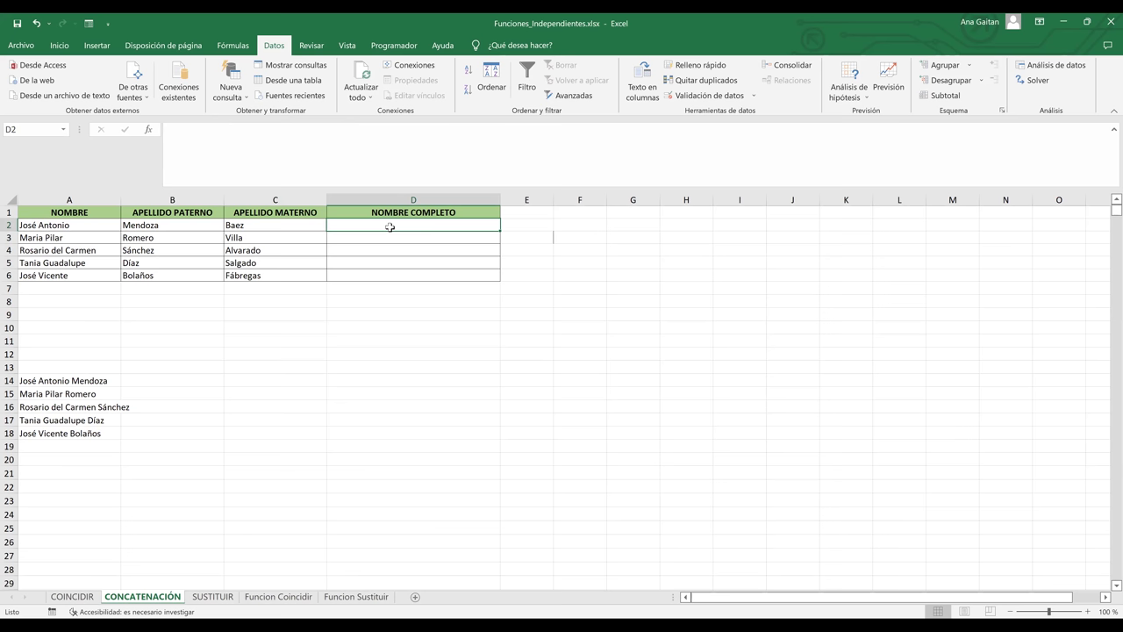
type("s")
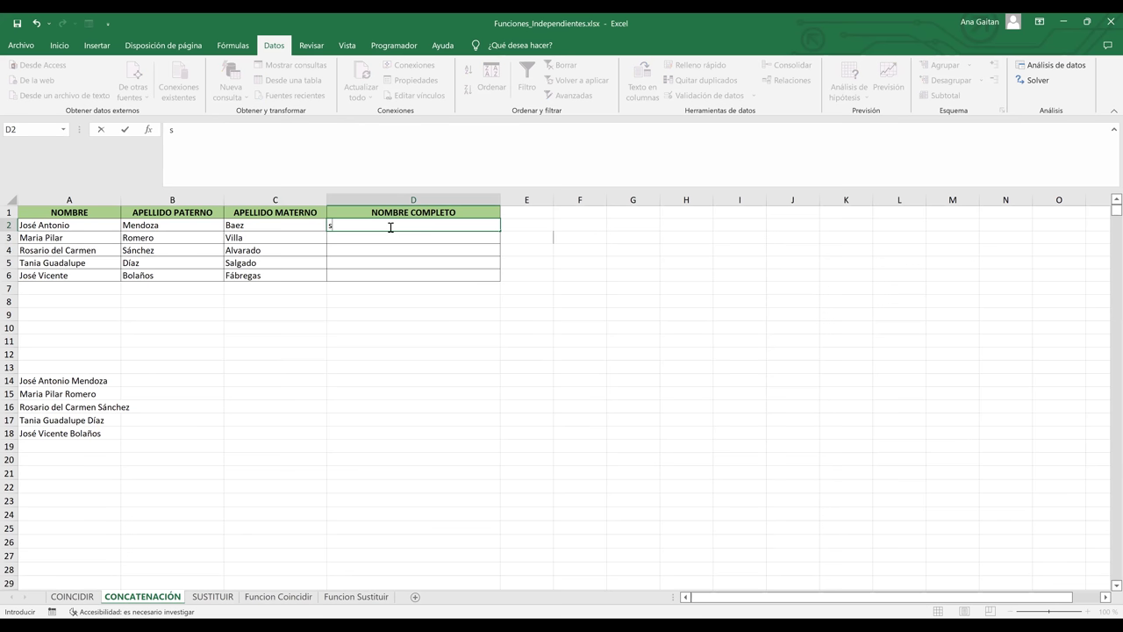
key("BackSpace")
left_click(506, 353)
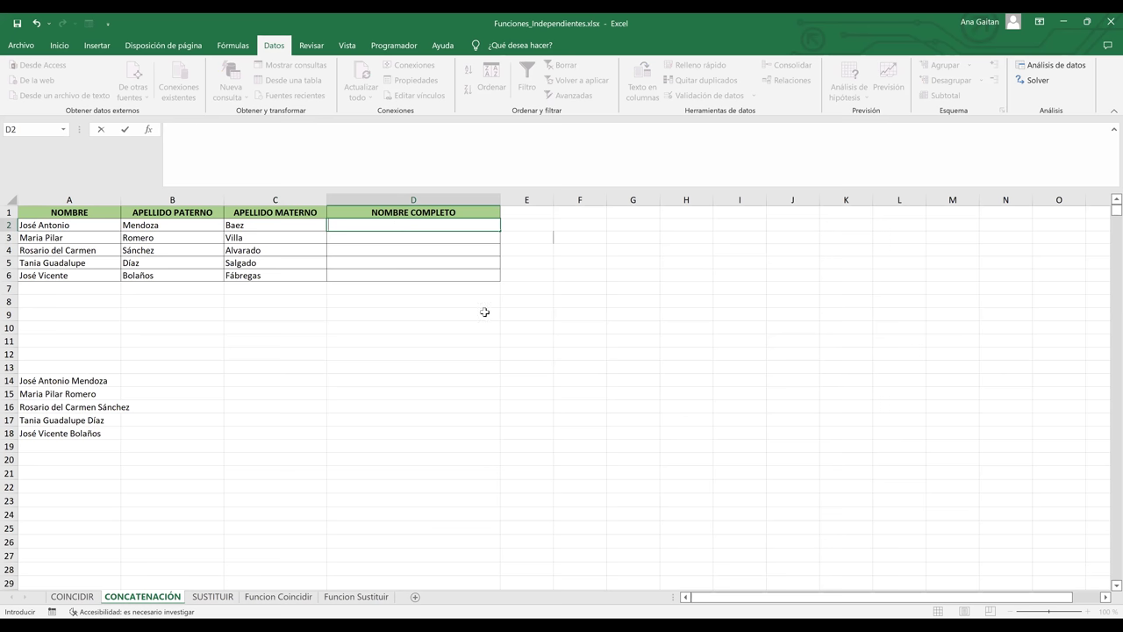
left_click(419, 231)
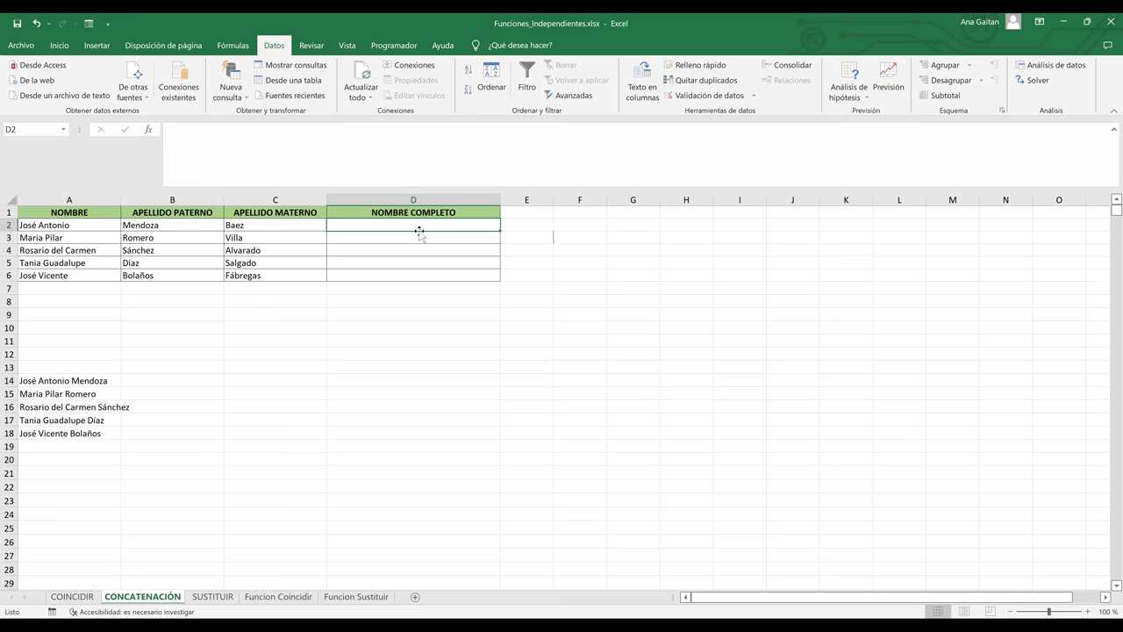
- Enter =CONCATENAR(A2;B2;C2) in D2 joining first name and both surnames
type("¿")
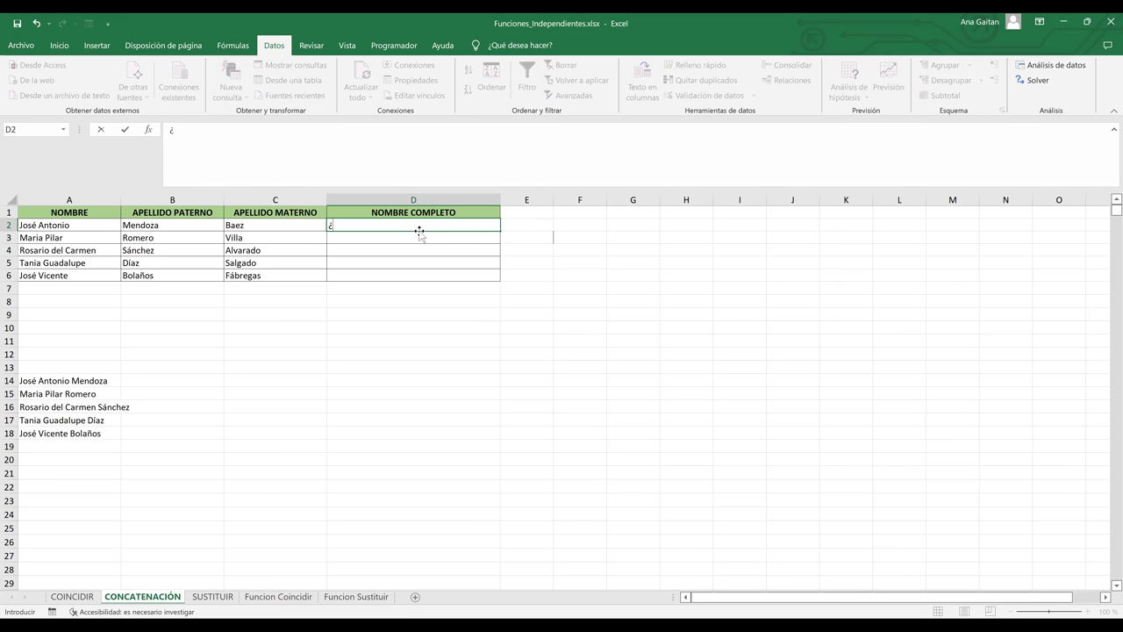
key("BackSpace")
type("=con")
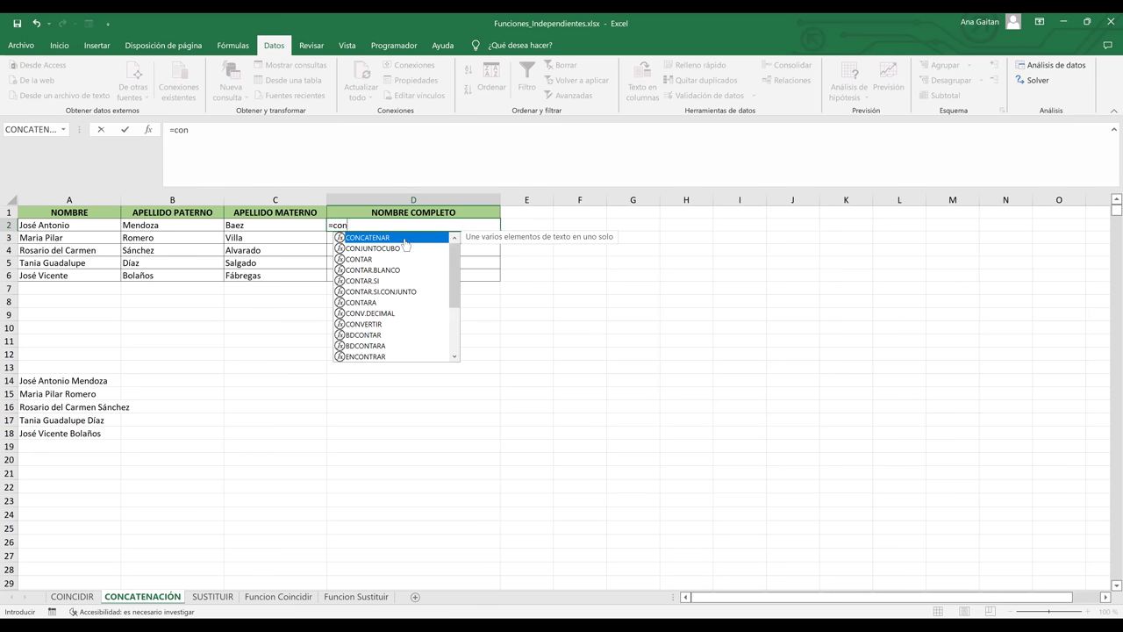
double_click(386, 237)
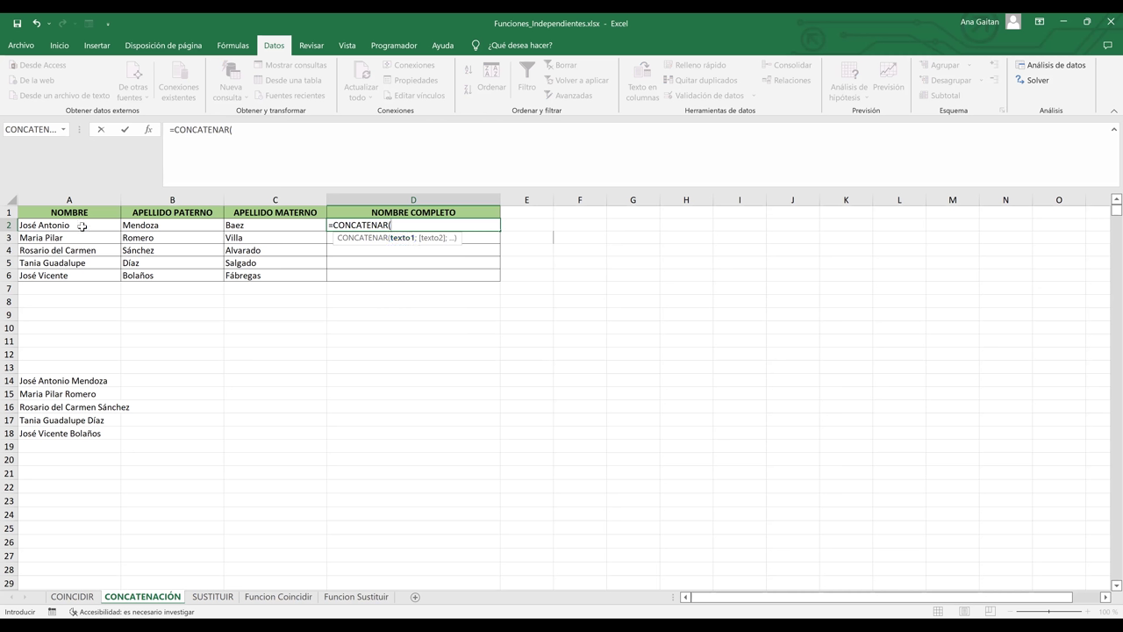
left_click(82, 226)
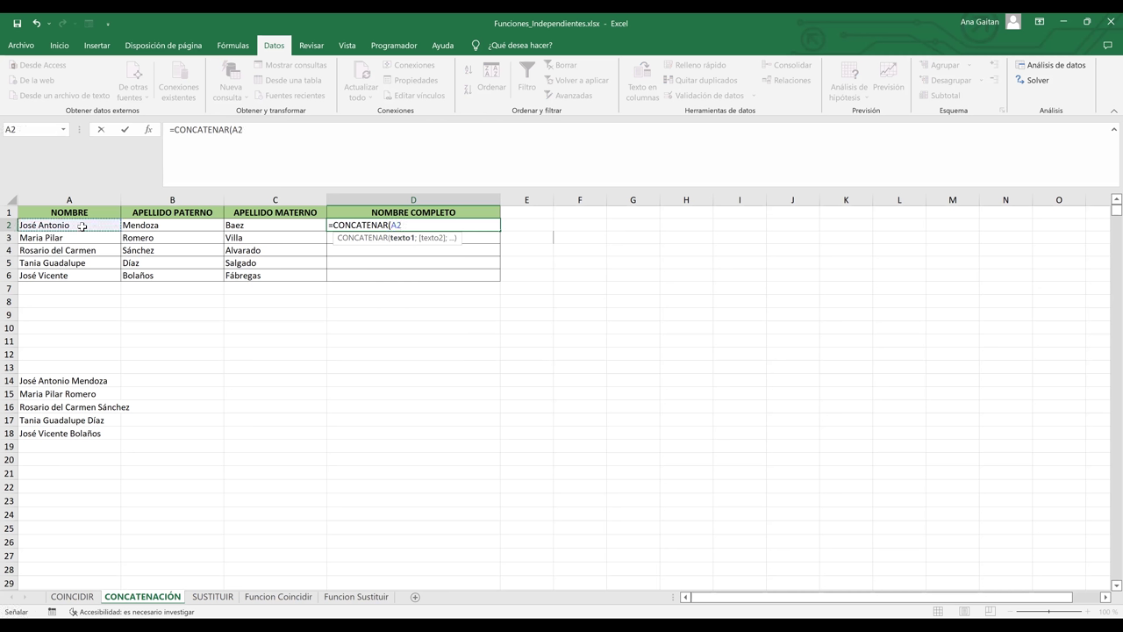
type(";")
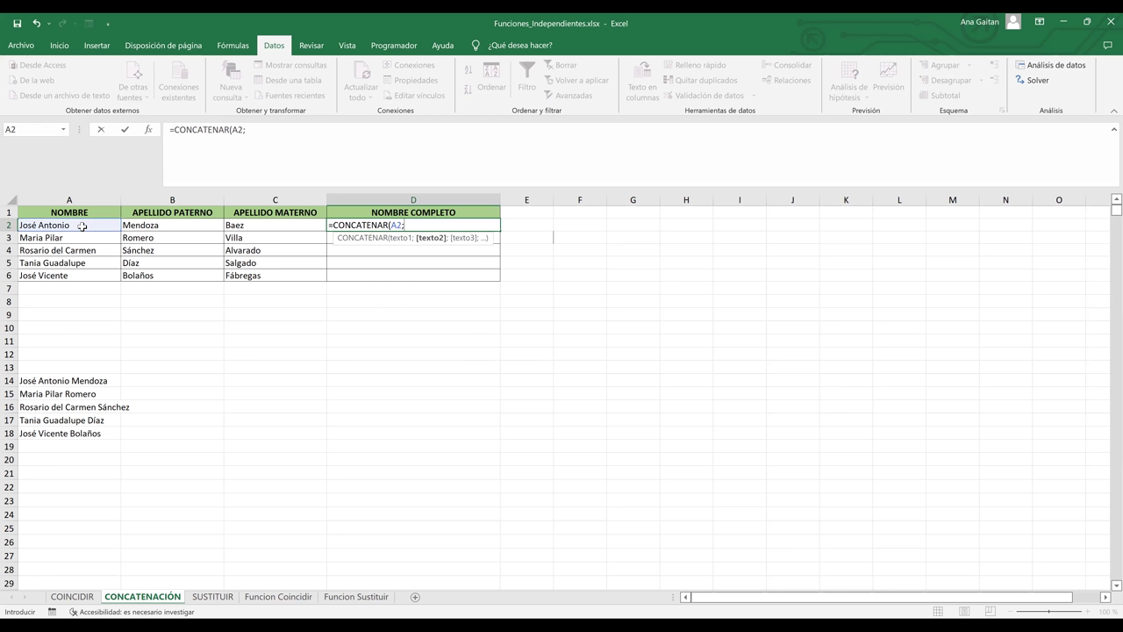
left_click(174, 230)
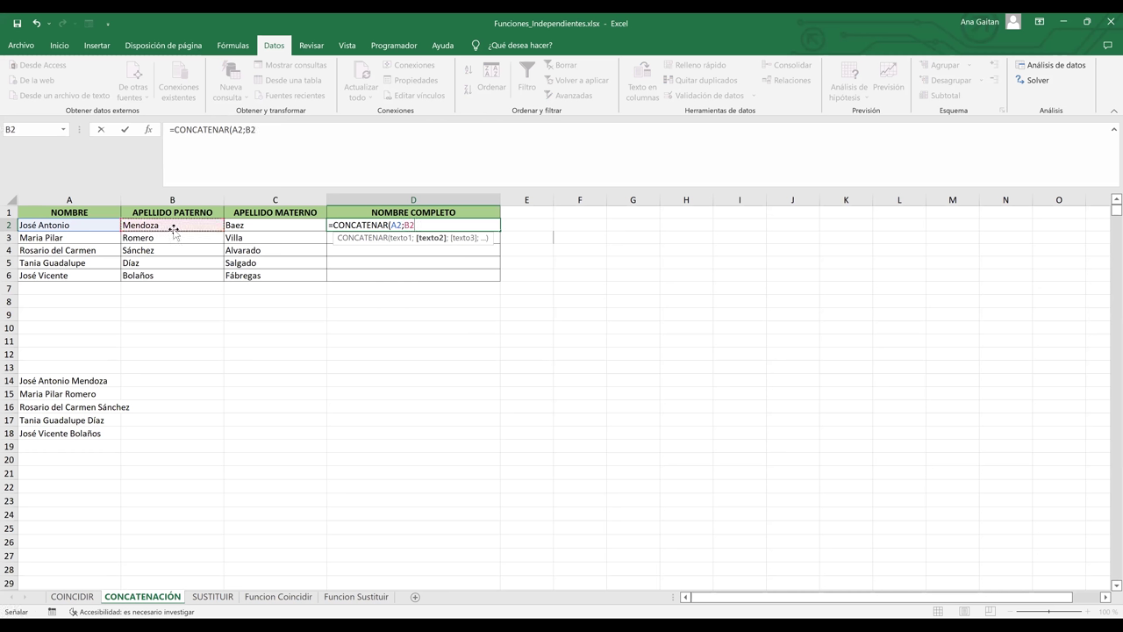
type(";")
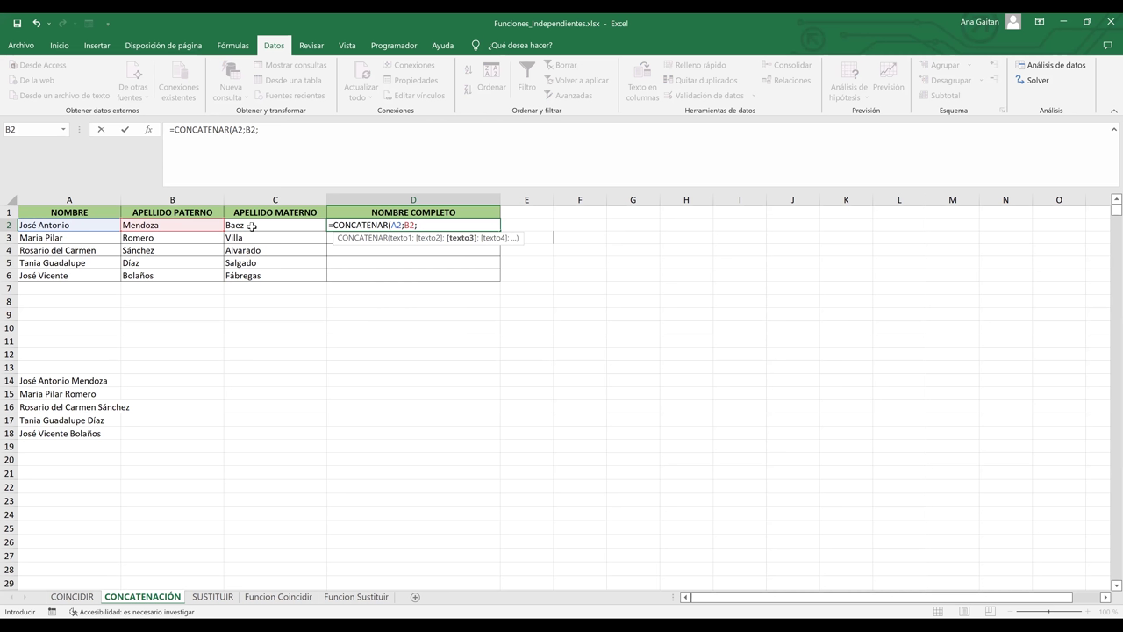
left_click(252, 226)
type("=")
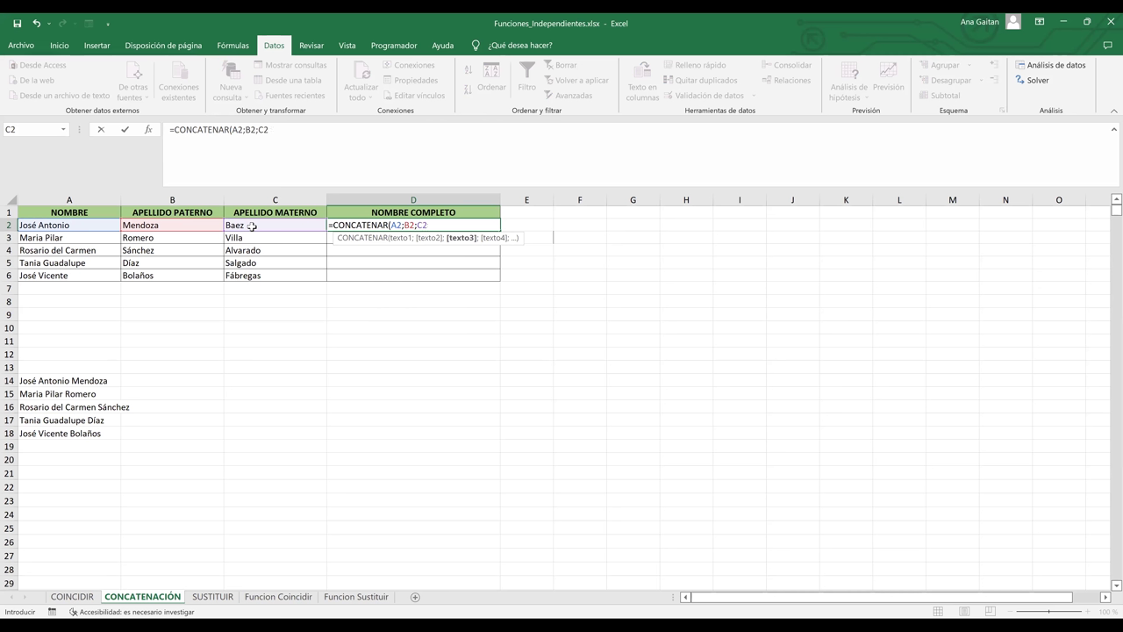
type("0")
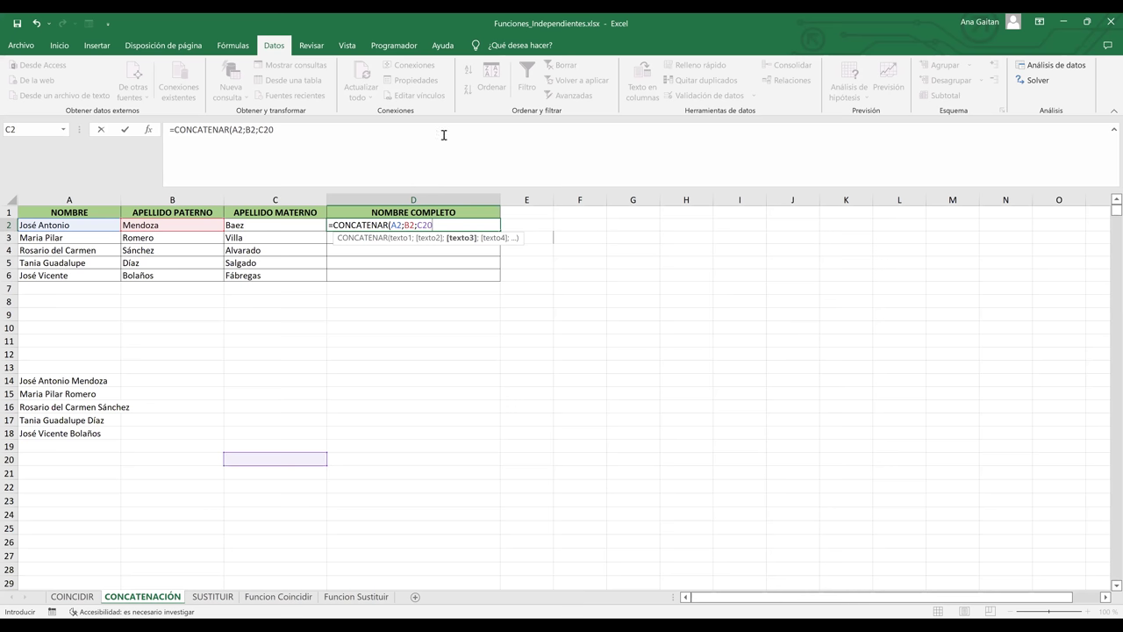
key("BackSpace")
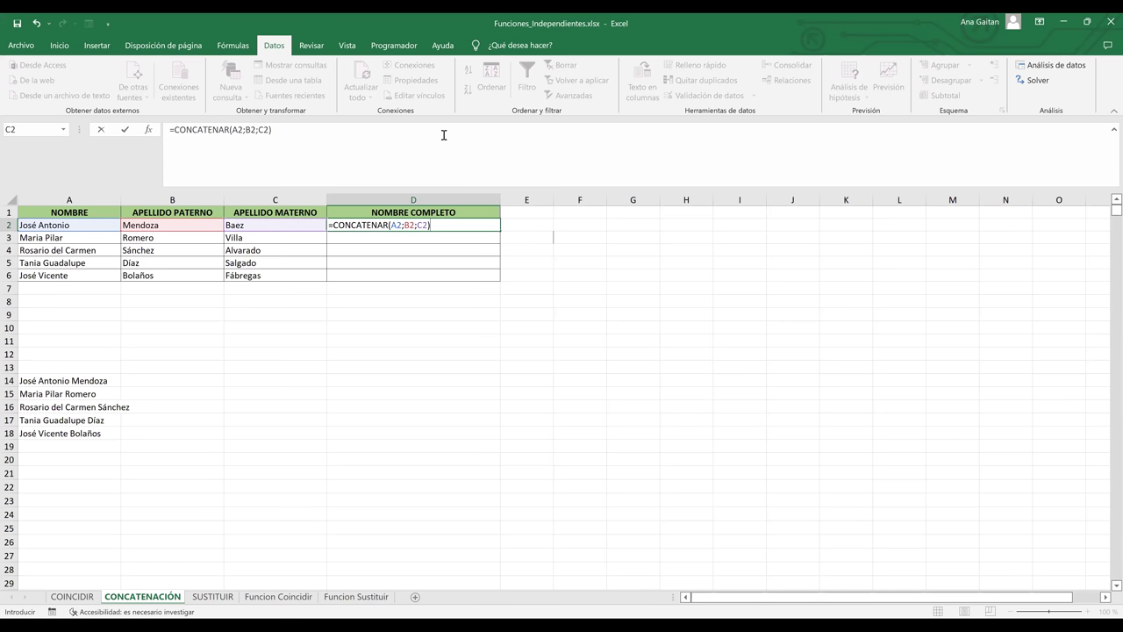
key("Return")
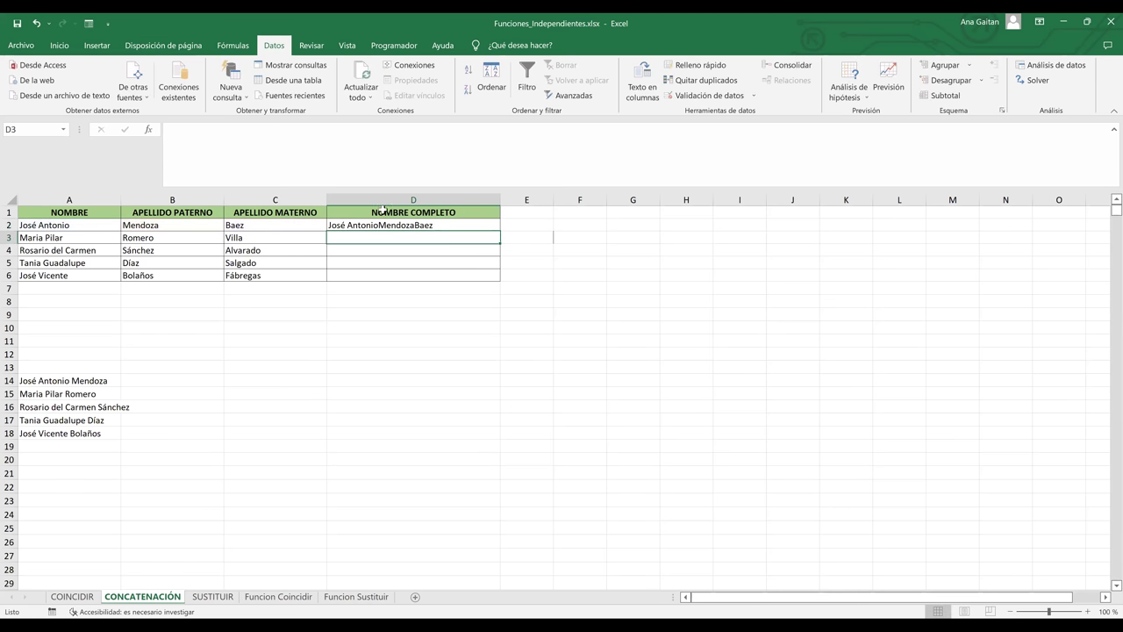
- Rebuild D2 as =CONCATENAR(A2;" ";B2;" ";C2) so the names are space-separated
left_click(379, 225)
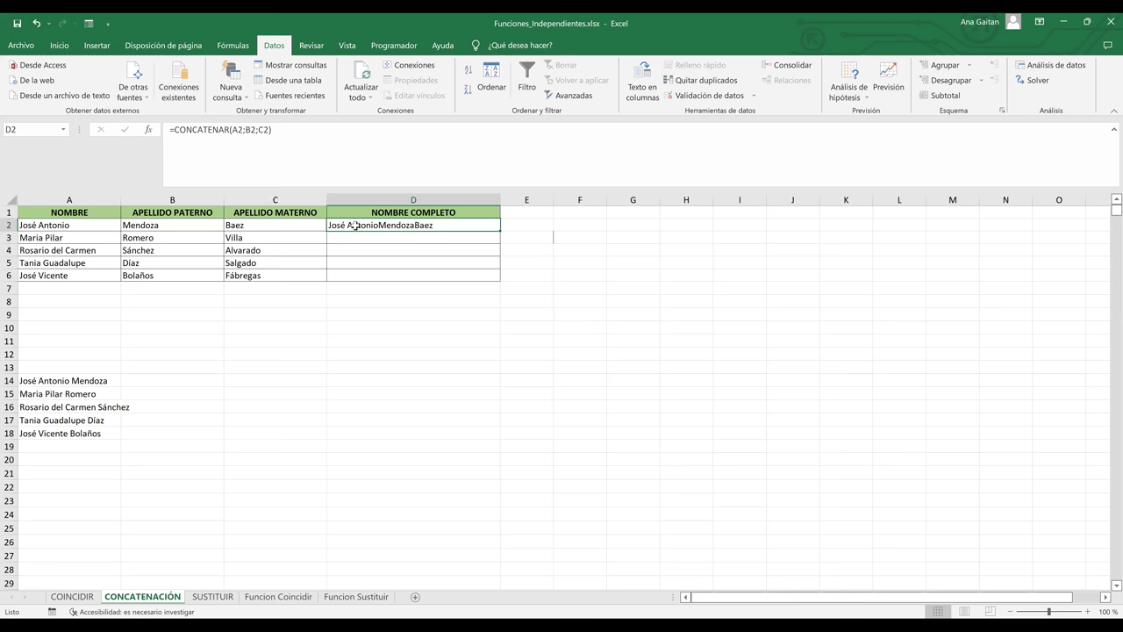
left_click(26, 226)
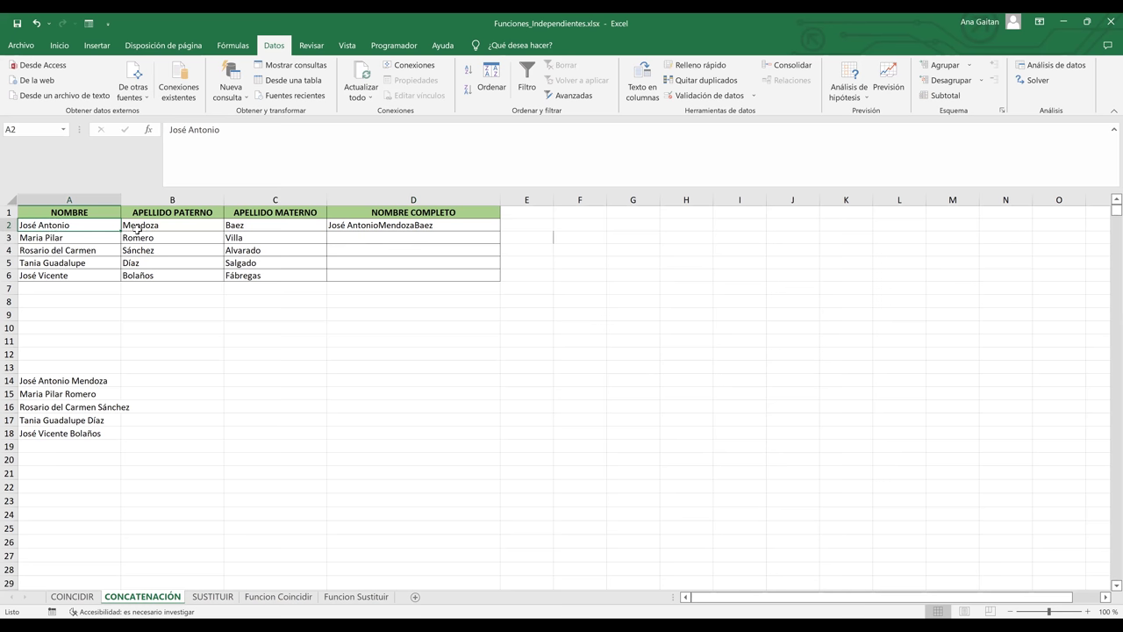
double_click(403, 226)
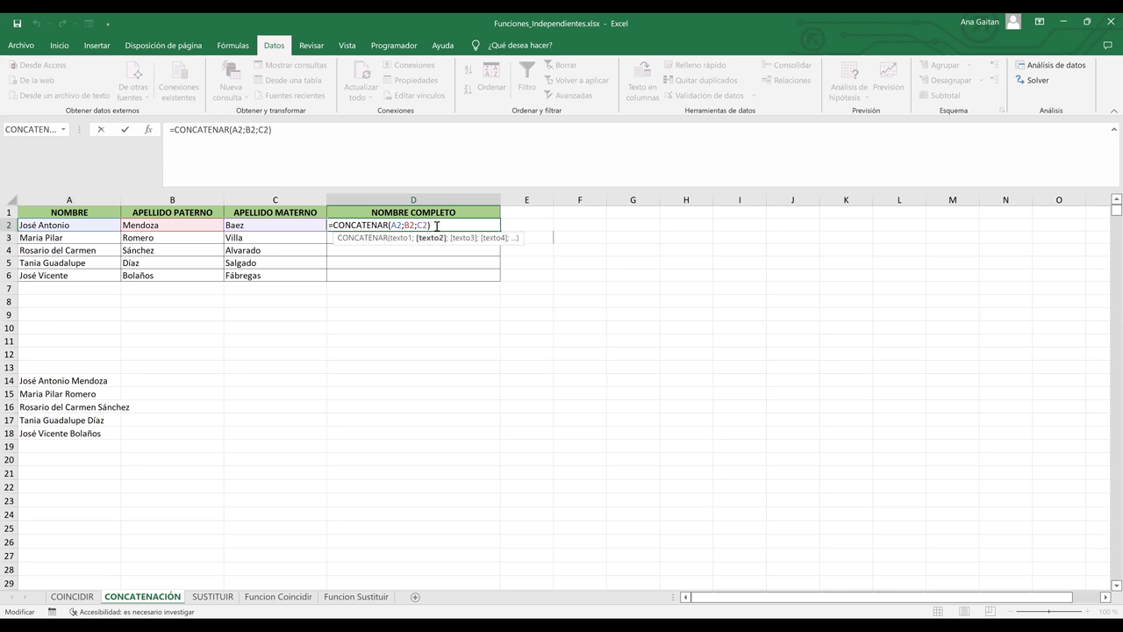
key("BackSpace")
key("BackSpace")
key("BackSpace")
key("BackSpace")
key("BackSpace")
key("BackSpace")
type(";")
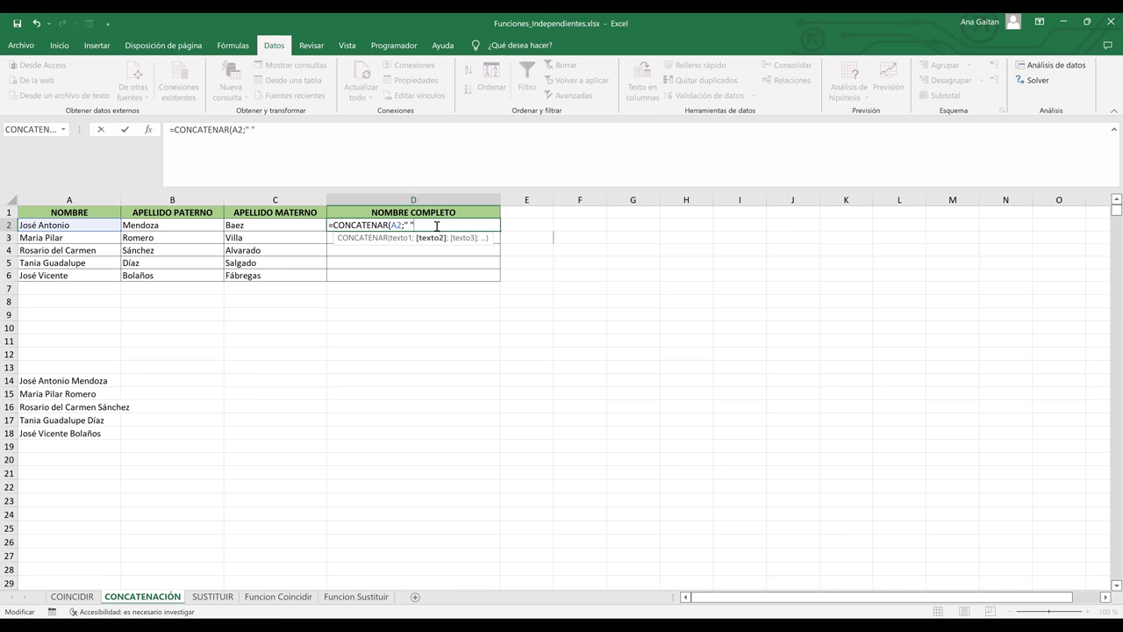
type(";")
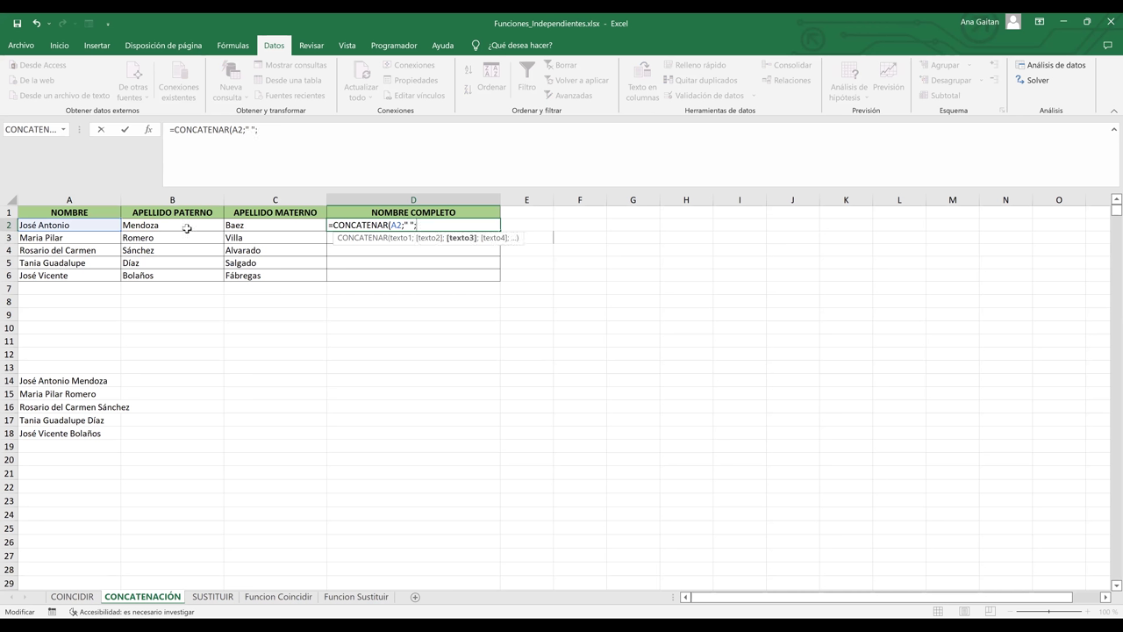
left_click(187, 228)
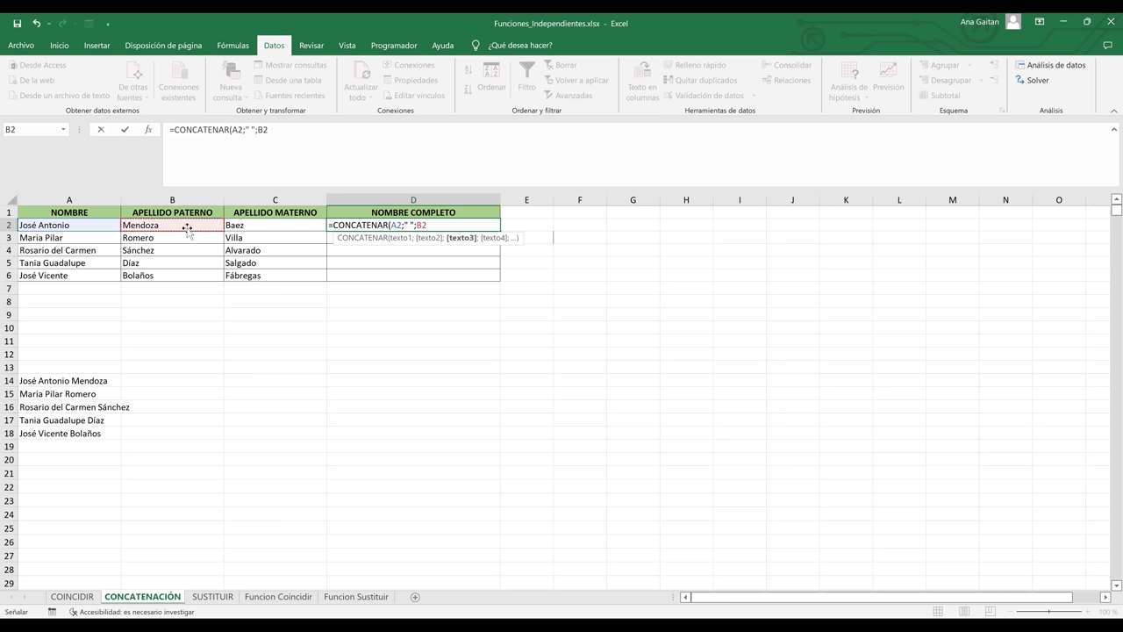
type(";\" \"")
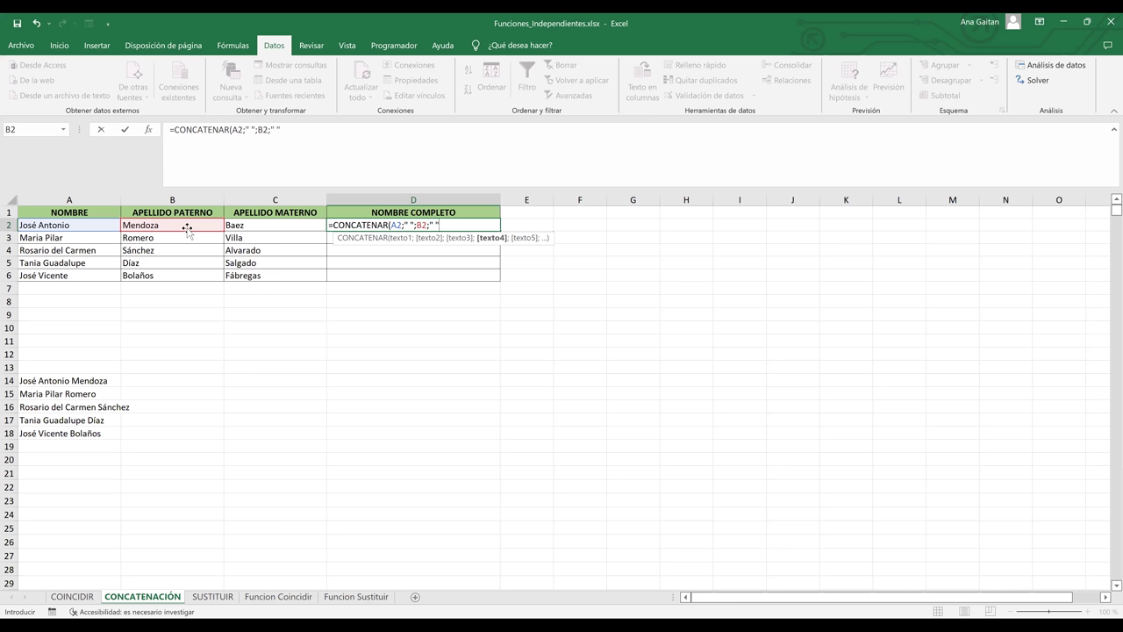
type(";")
left_click(246, 228)
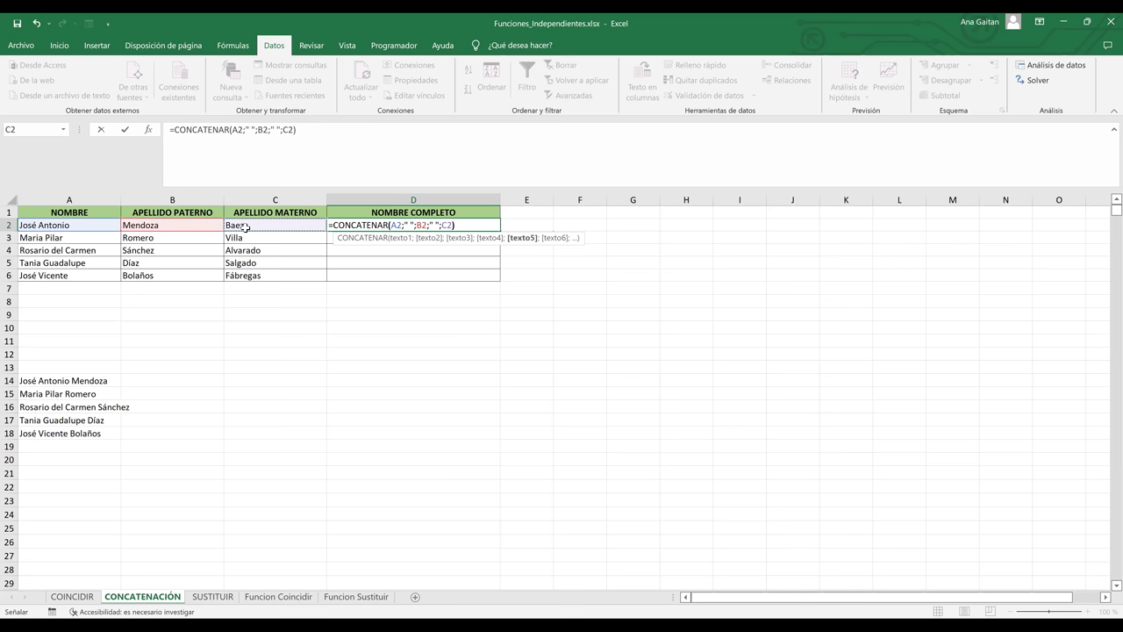
key("Return")
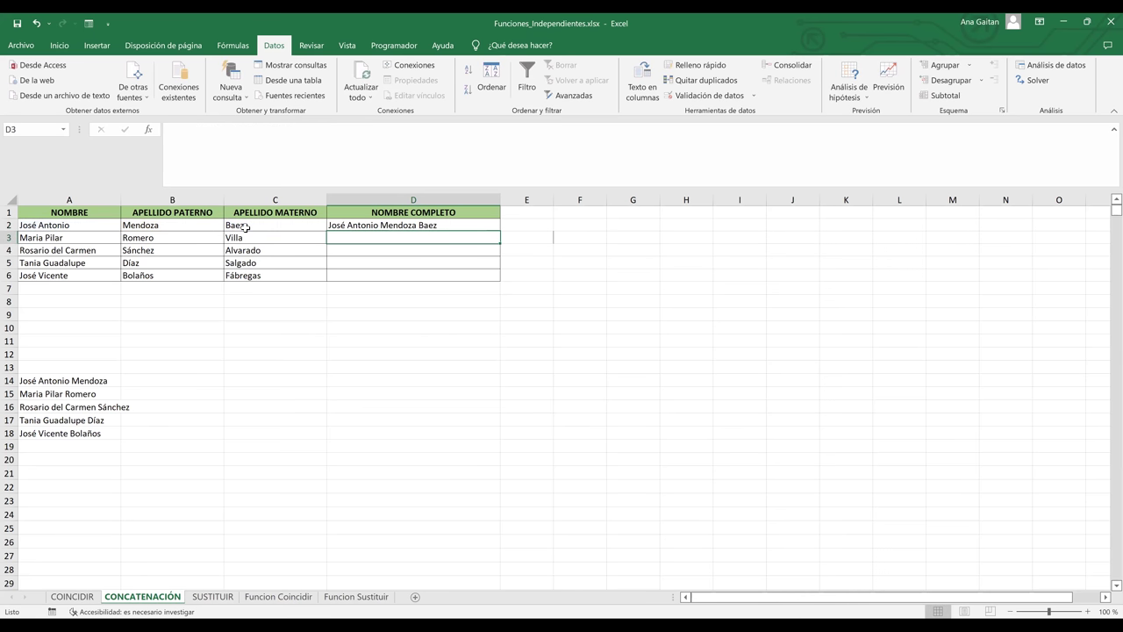
left_click(460, 226)
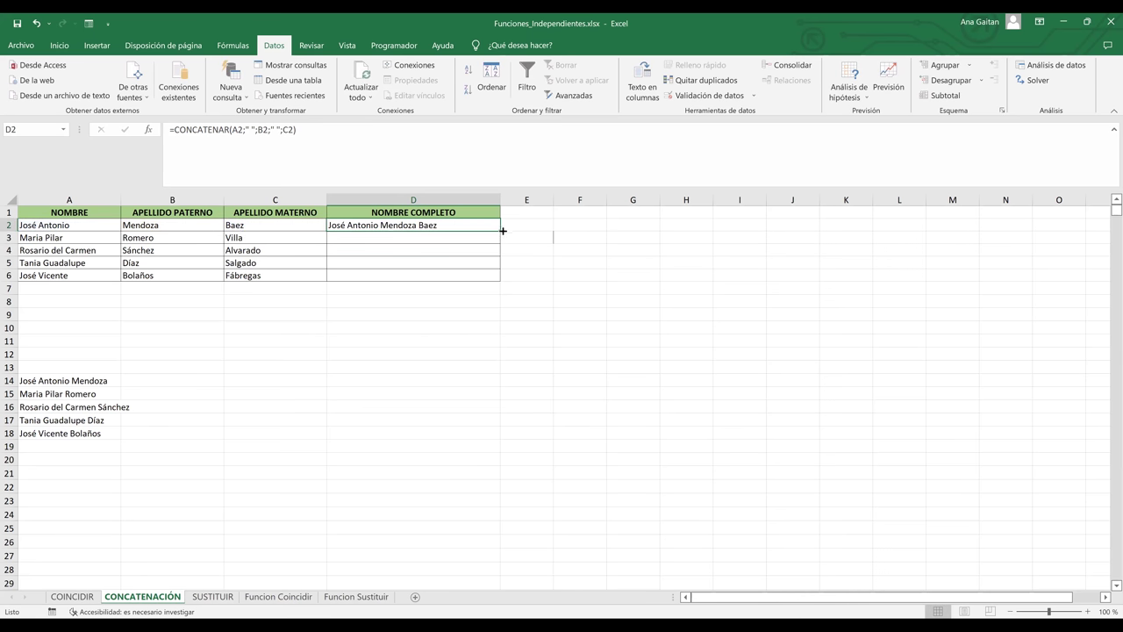
left_click_drag(497, 237, 497, 239)
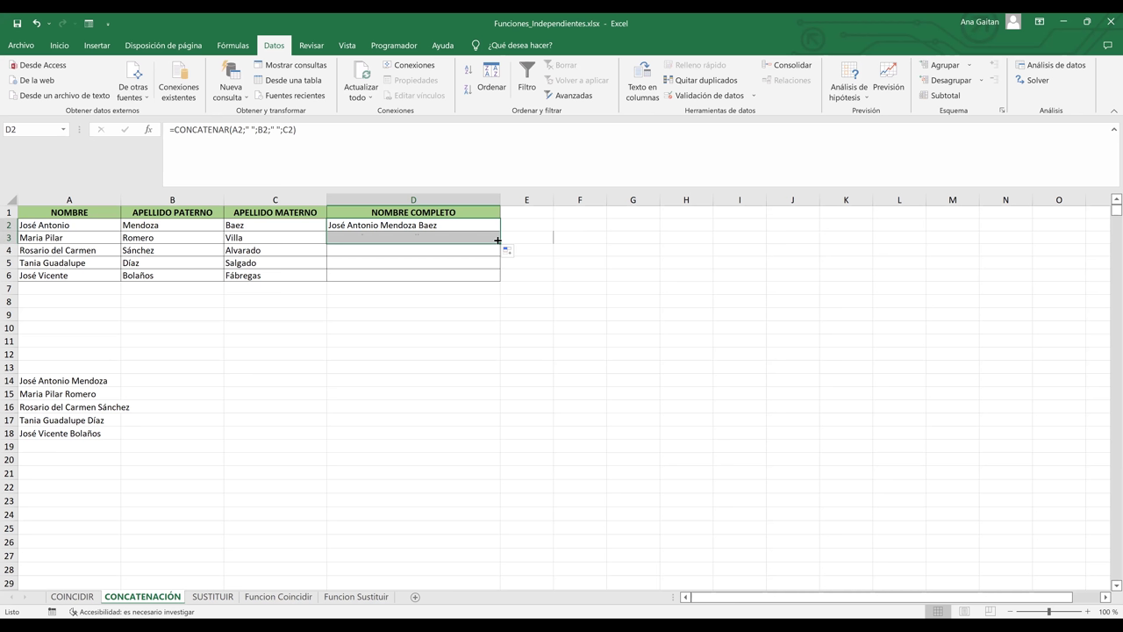
left_click(442, 255)
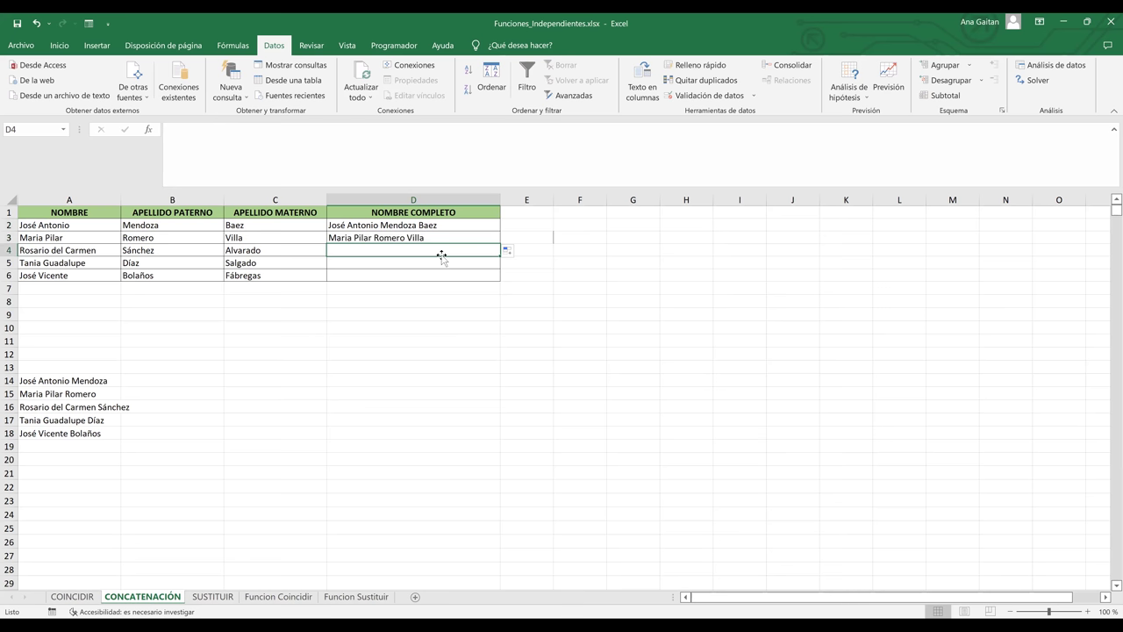
- Enter =A4&" "&B4 in D4, removing the stray semicolons that caused an error
type("=")
key("BackSpace")
type("=")
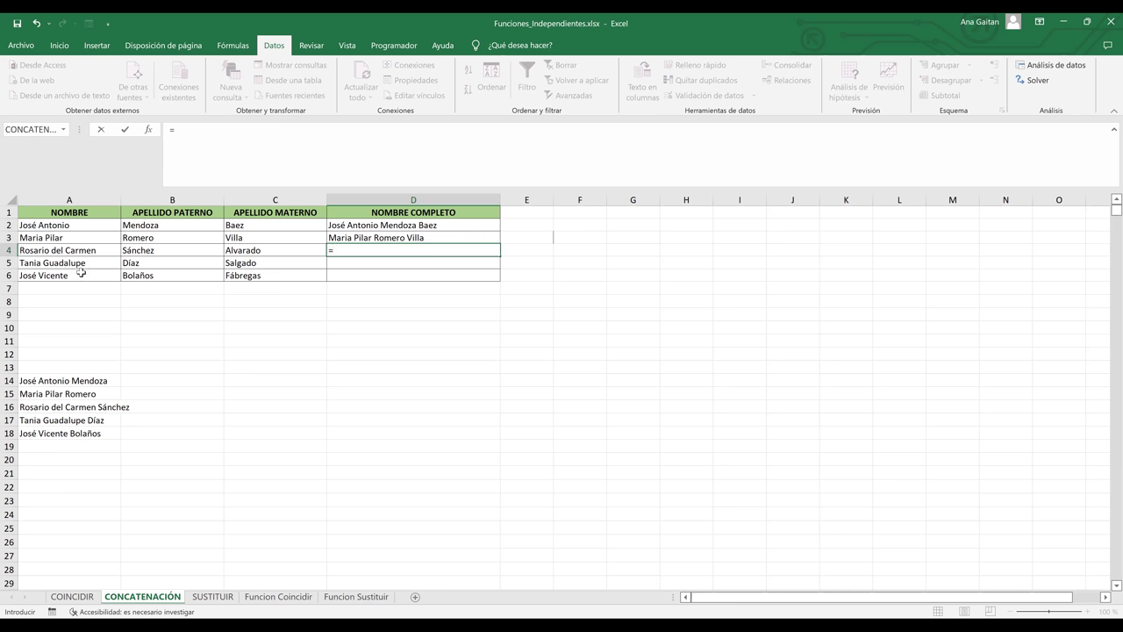
left_click(65, 252)
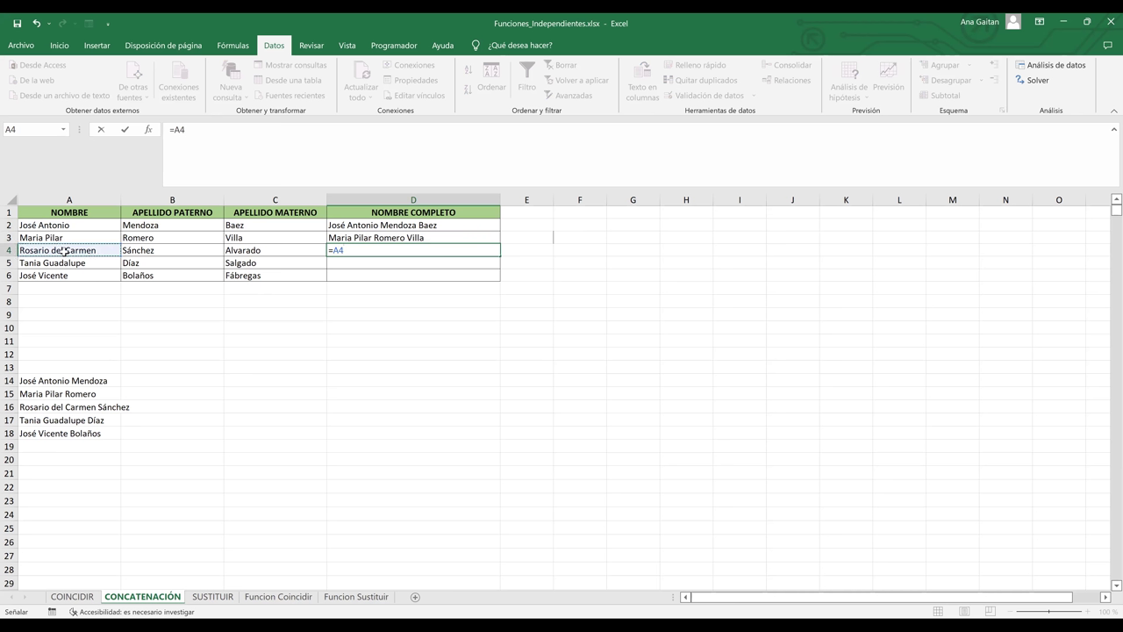
type("&\"")
type("\"/")
key("BackSpace")
type("&")
left_click(144, 251)
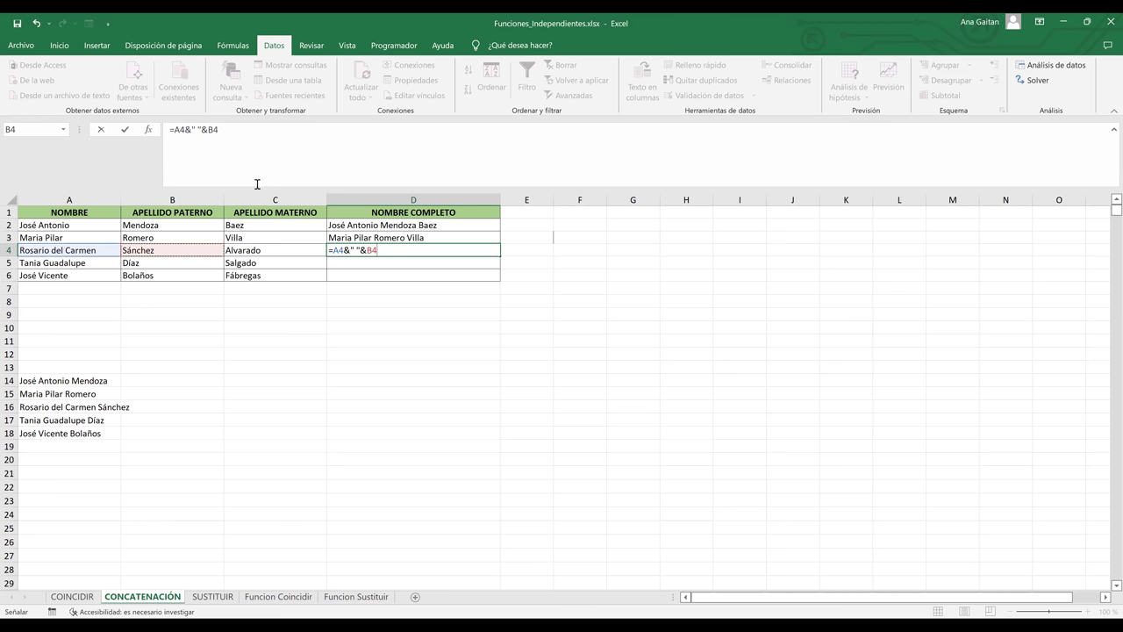
left_click(349, 251)
type(";")
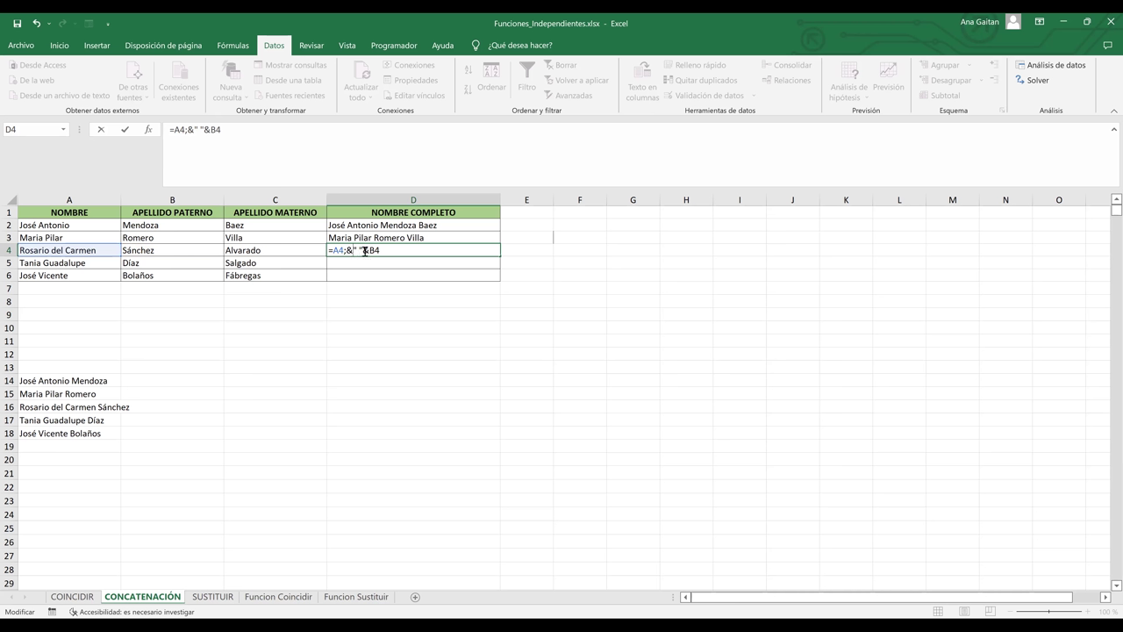
type(";")
key("Return")
key("Return")
key("BackSpace")
key("Right")
key("Right")
key("Right")
key("Right")
key("Delete")
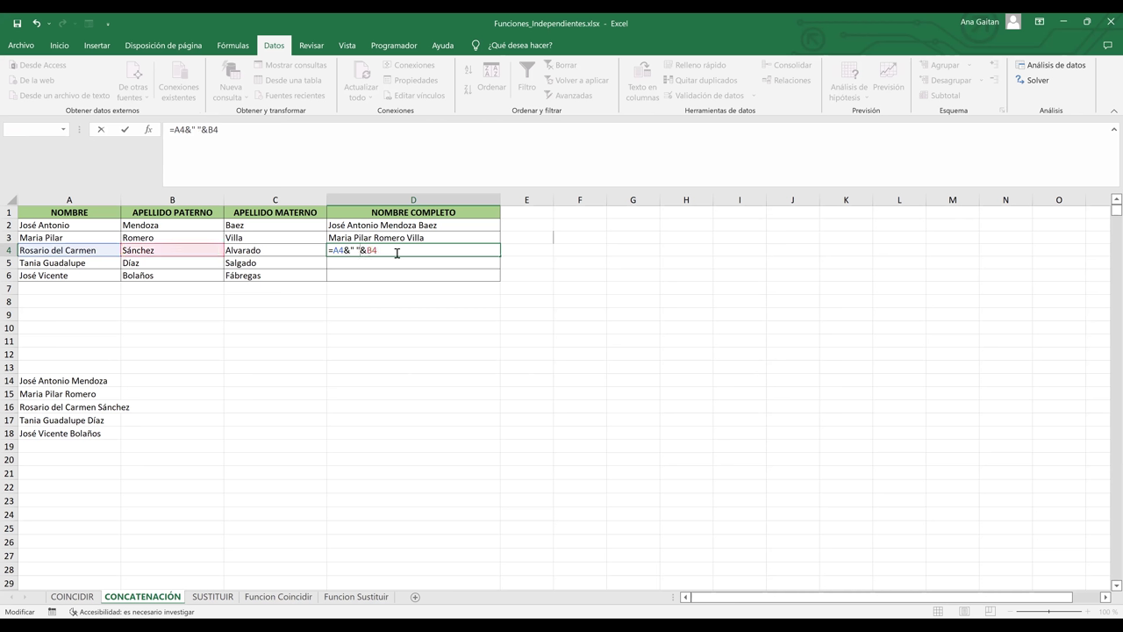
key("Return")
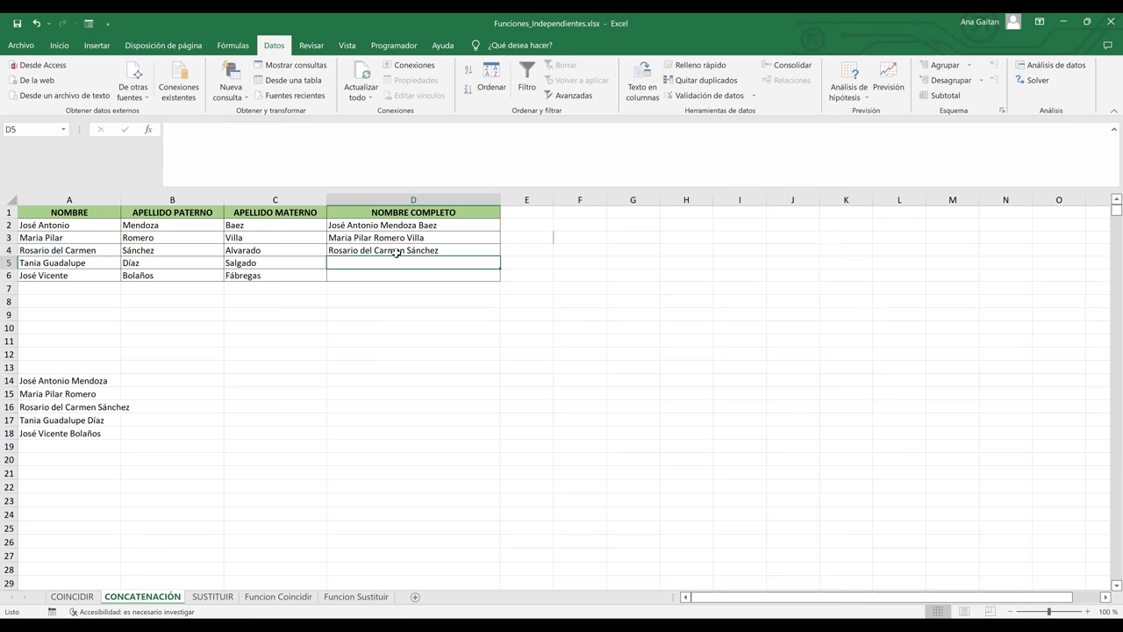
- Reopen D4's formula to review its space separator, then confirm it unchanged
left_click(404, 287)
left_click(403, 250)
double_click(402, 250)
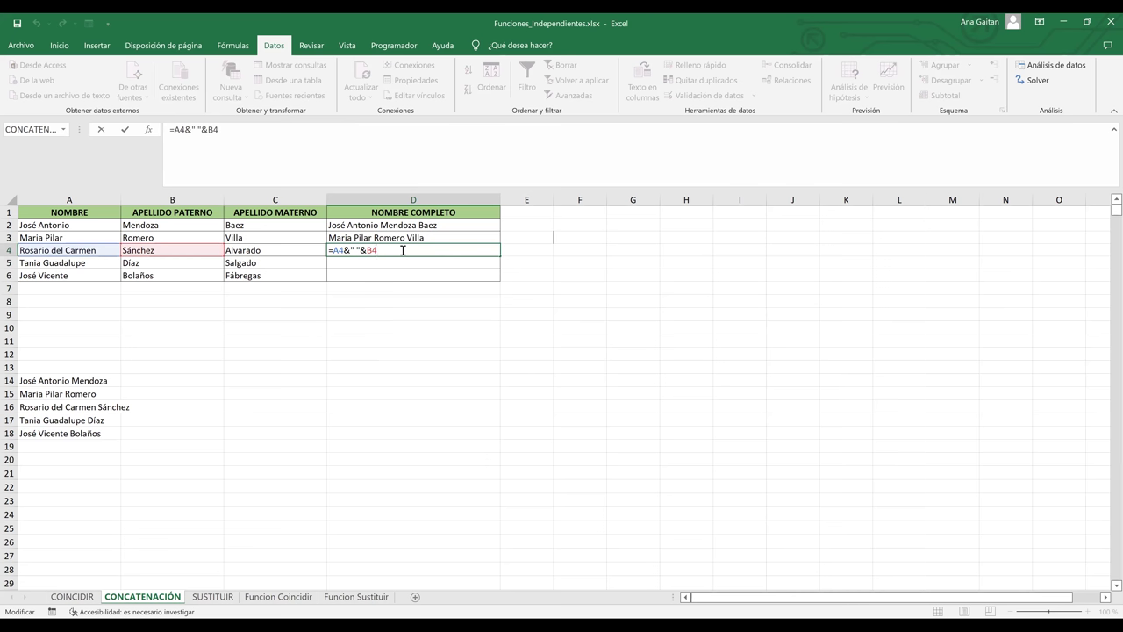
key("Return")
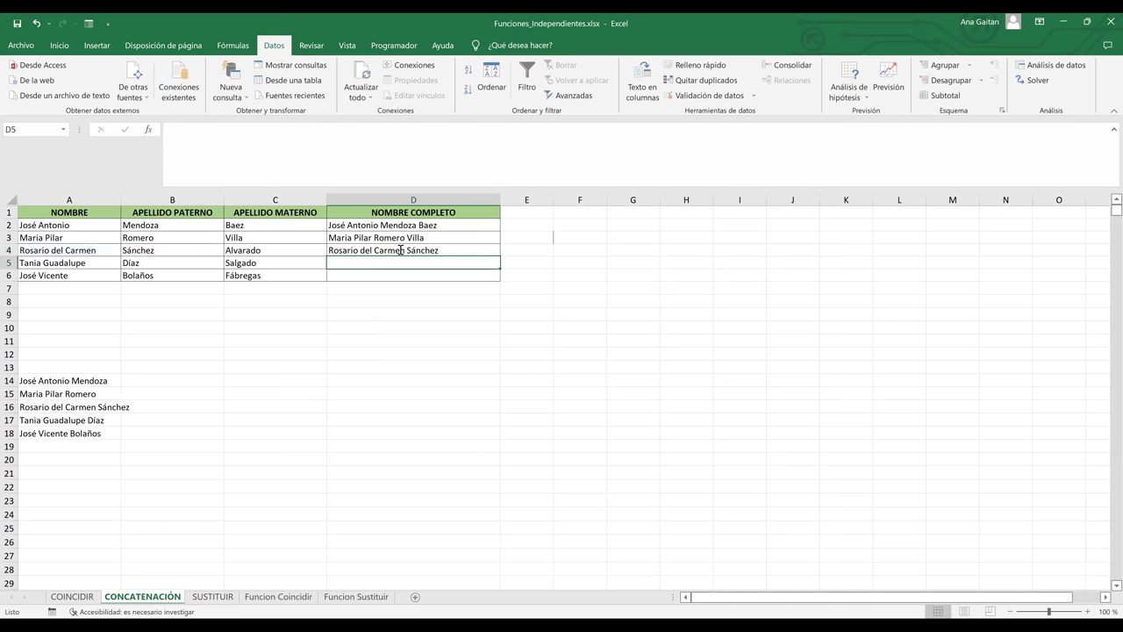
double_click(353, 254)
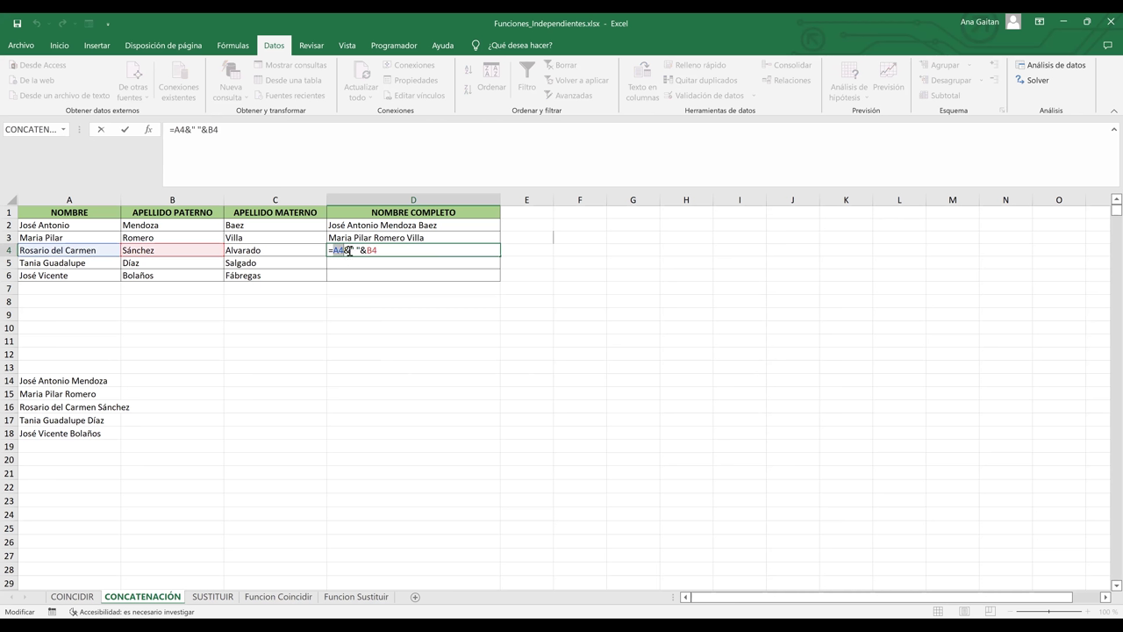
left_click(349, 250)
double_click(362, 250)
left_click(366, 250)
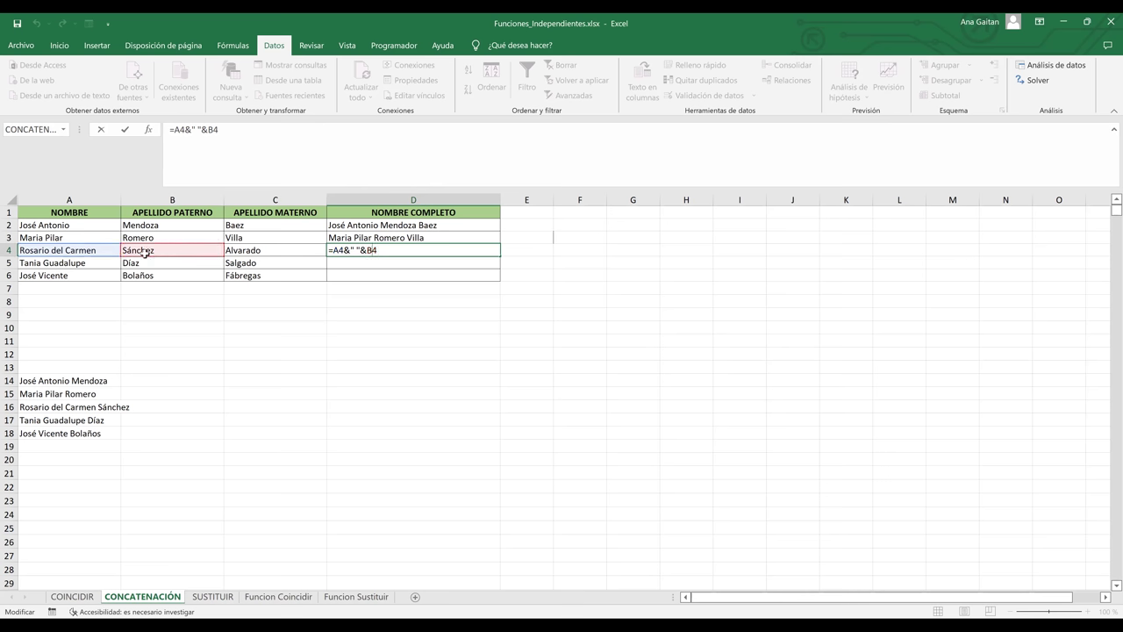
key("Return")
- On the SUSTITUIR sheet, delete B9's existing substitution formula
left_click(212, 597)
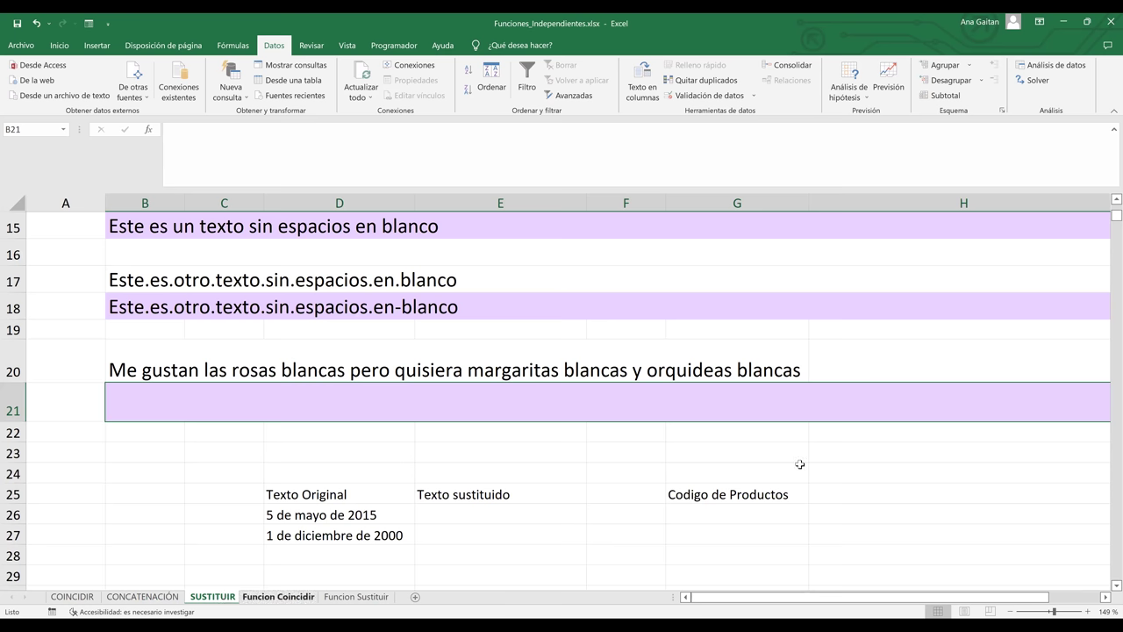
left_click(993, 453)
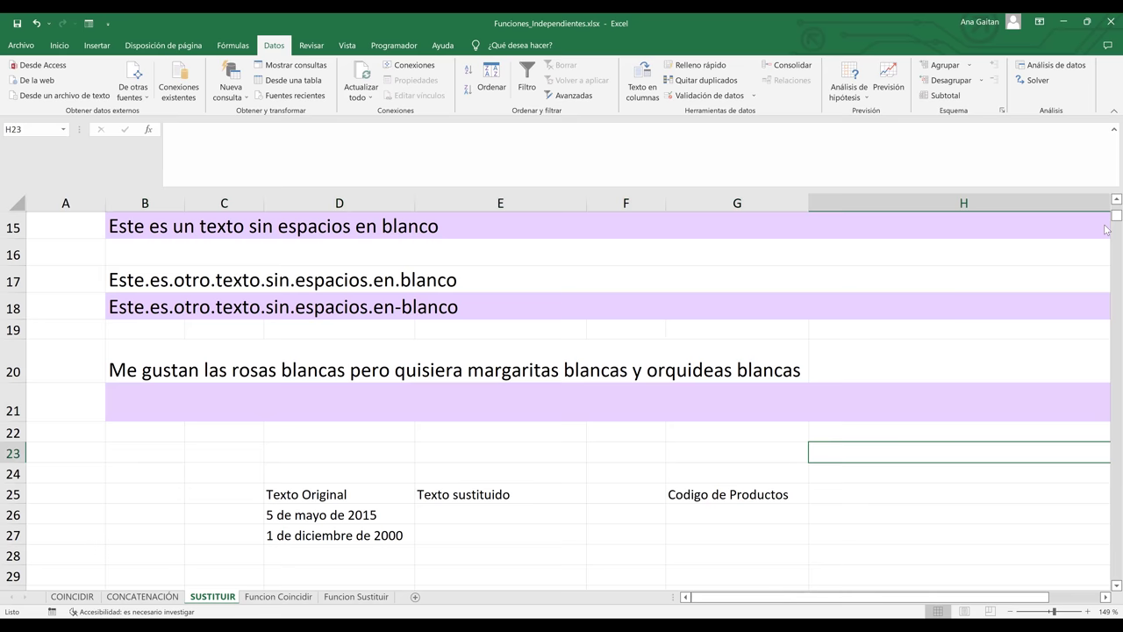
left_click_drag(1107, 220, 1107, 212)
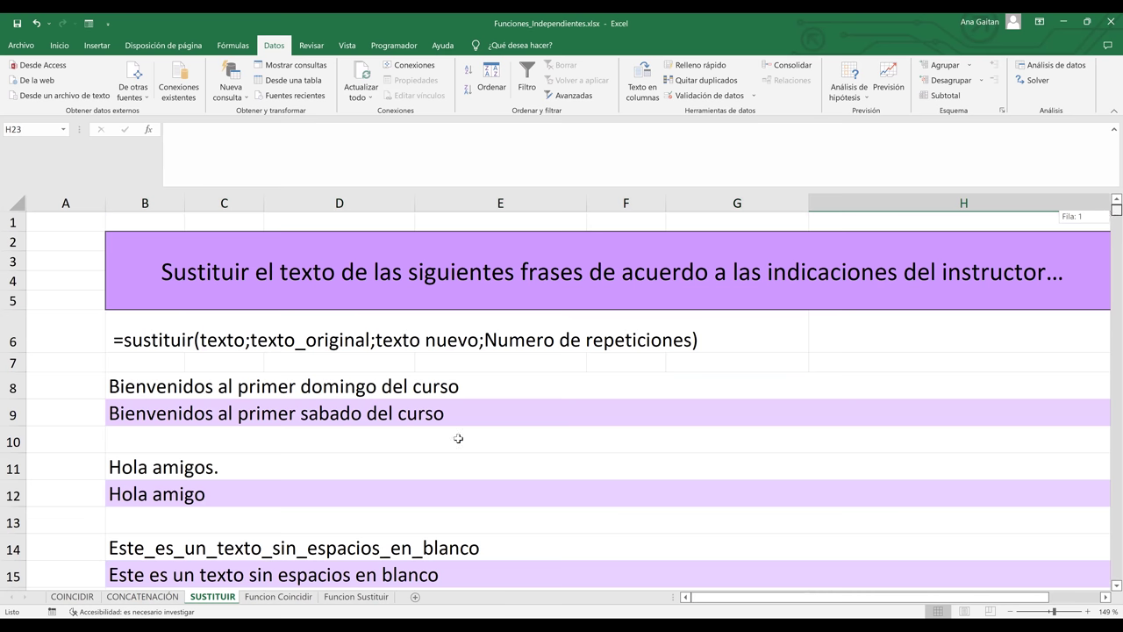
left_click(204, 417)
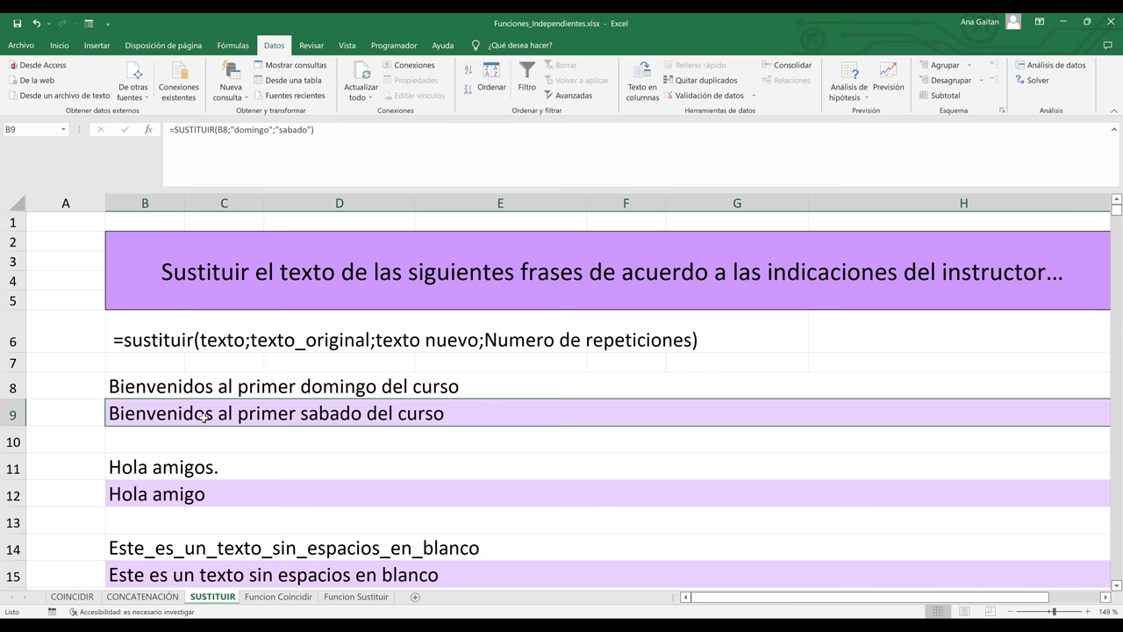
key("Delete")
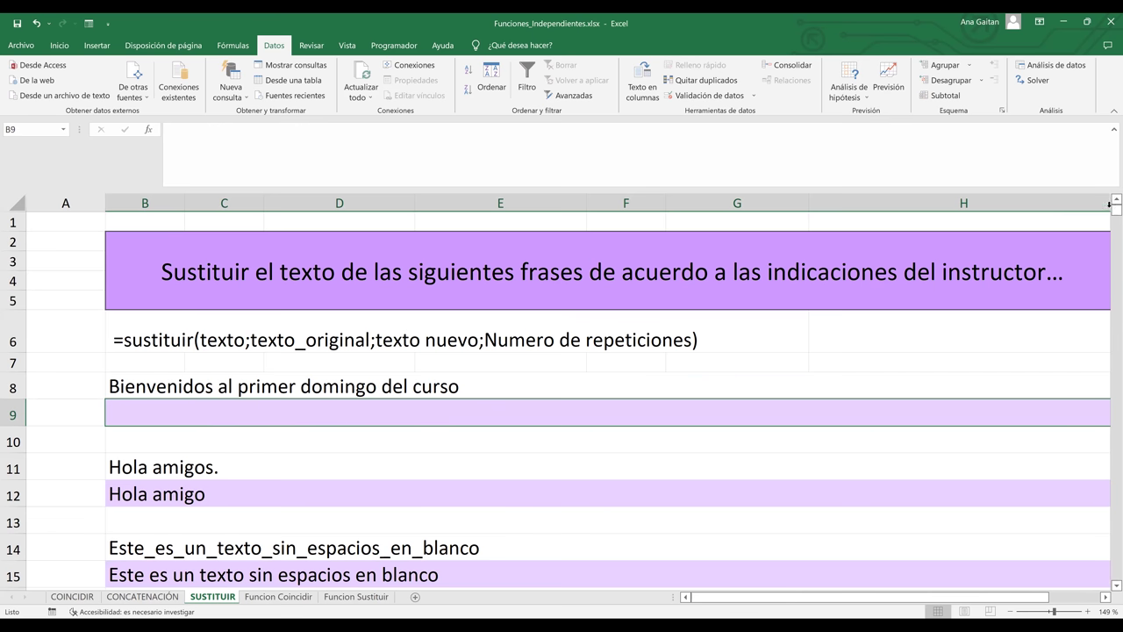
- Begin a new formula in the emptied B9 with '='
left_click(263, 442)
left_click(242, 413)
double_click(242, 413)
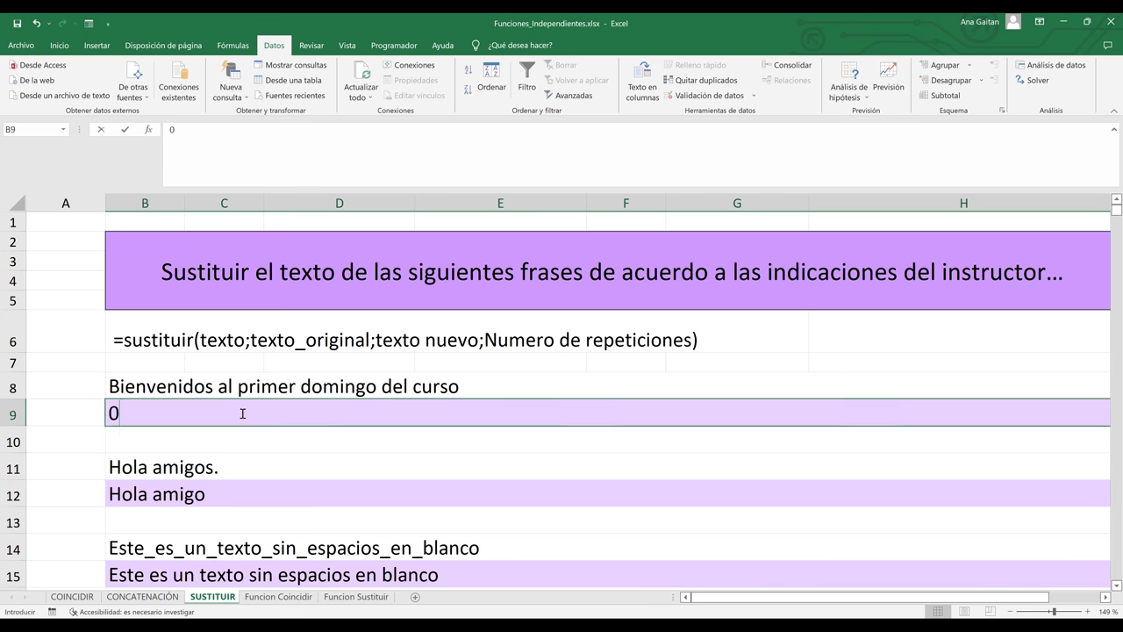
type("¿")
key("BackSpace")
type("=")
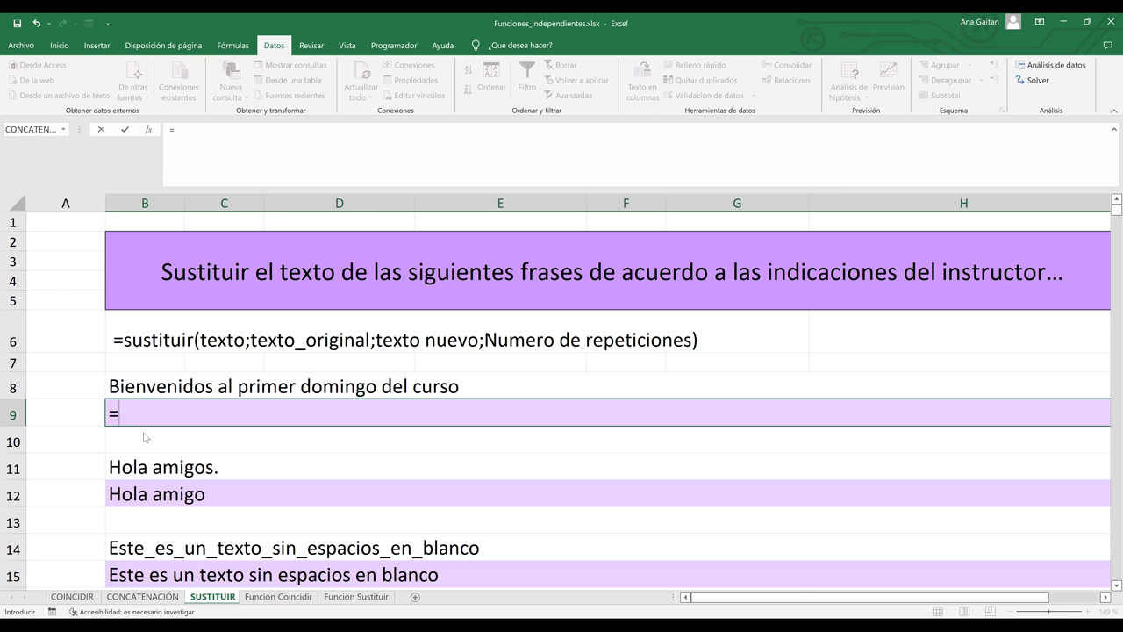
- Complete B9 as =SUSTITUIR(B8;"domingo";"sabado"), showing 'Bienvenidos al primer sabado del curso'
type("SUSTITUIR(")
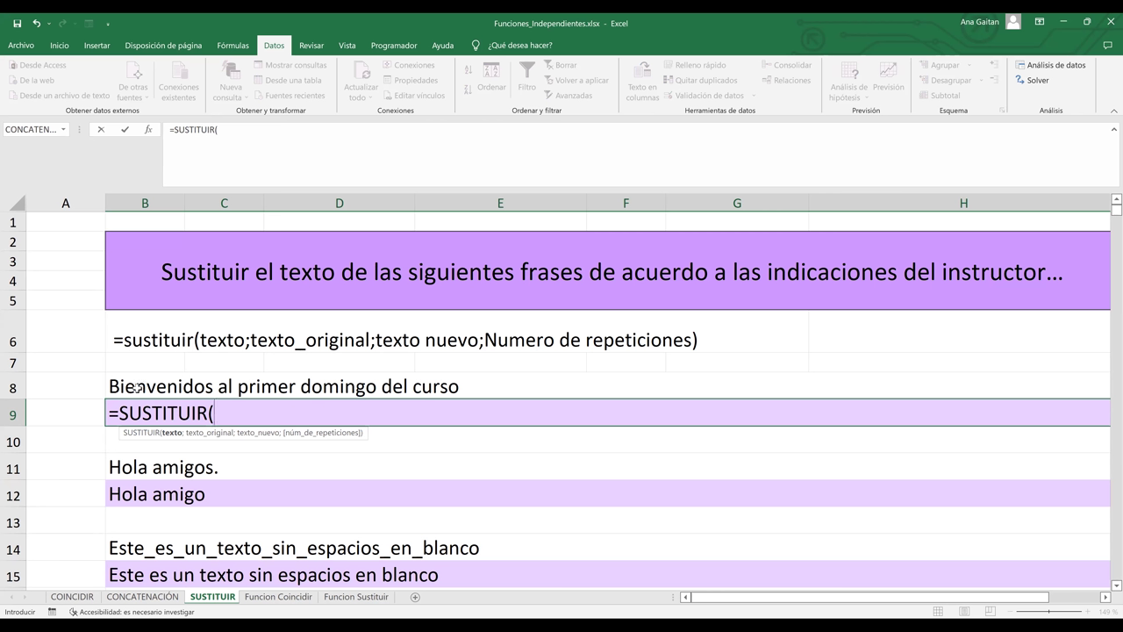
left_click(136, 387)
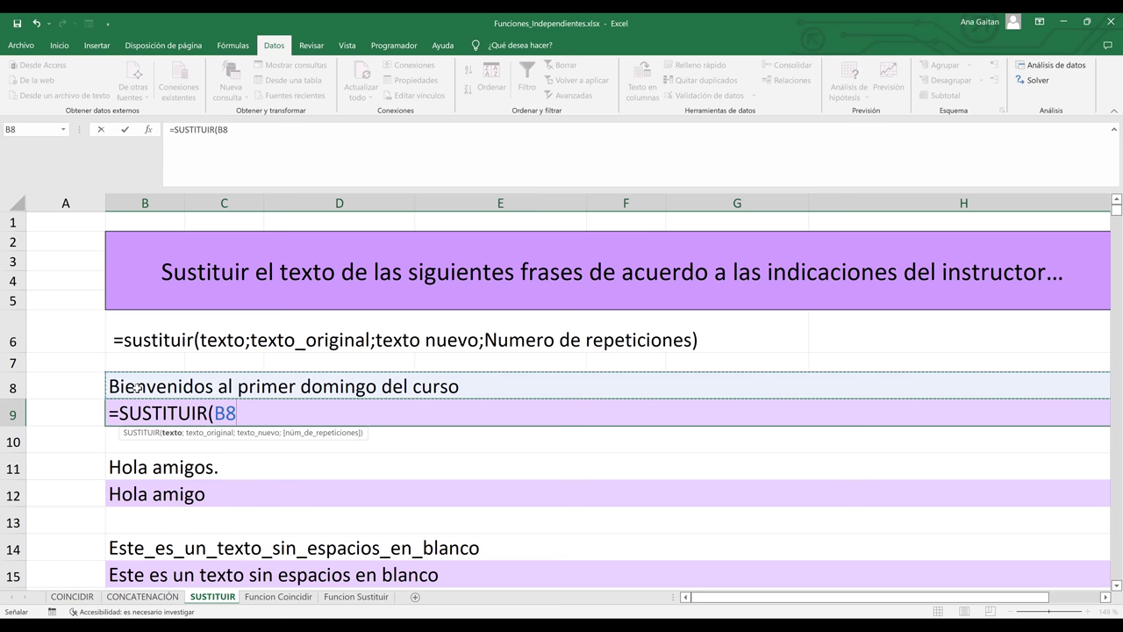
type(";")
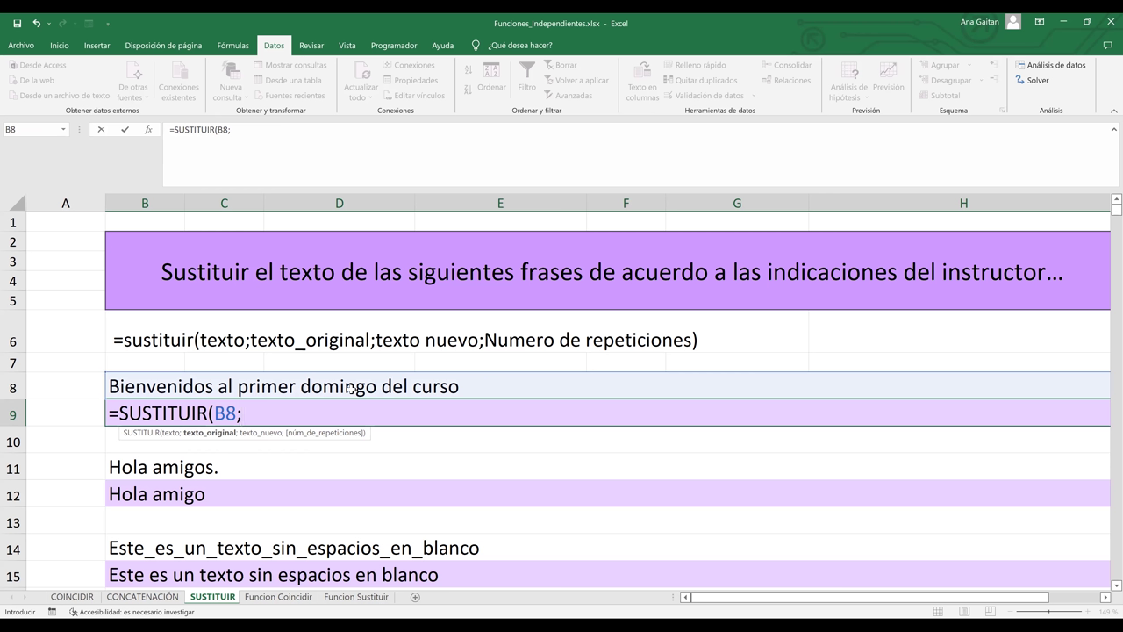
type("\"domingo")
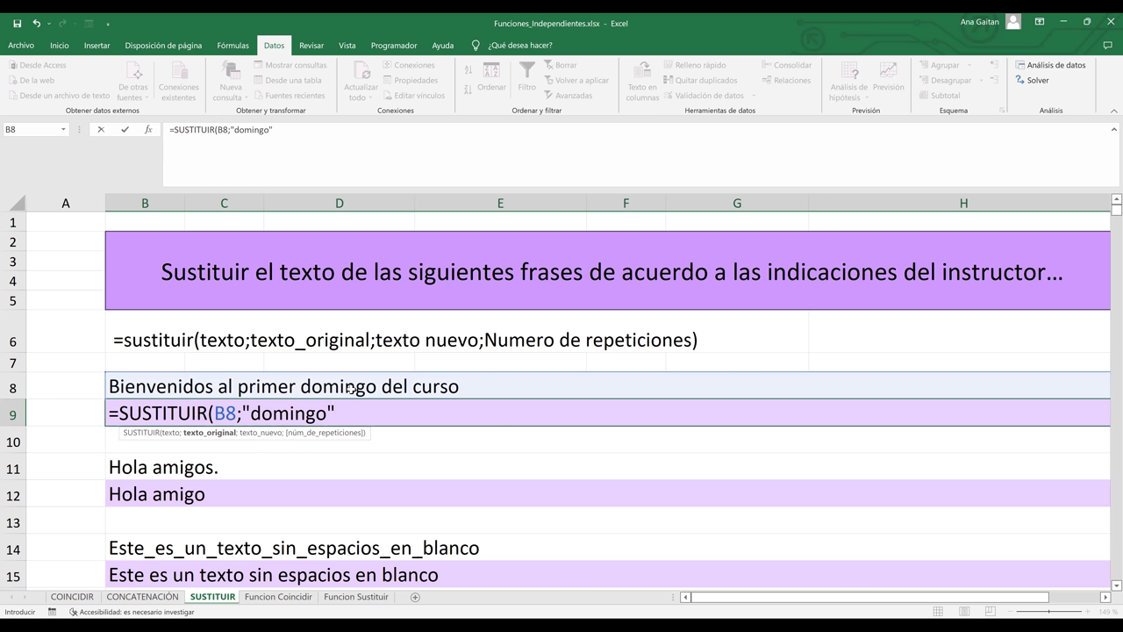
type(";")
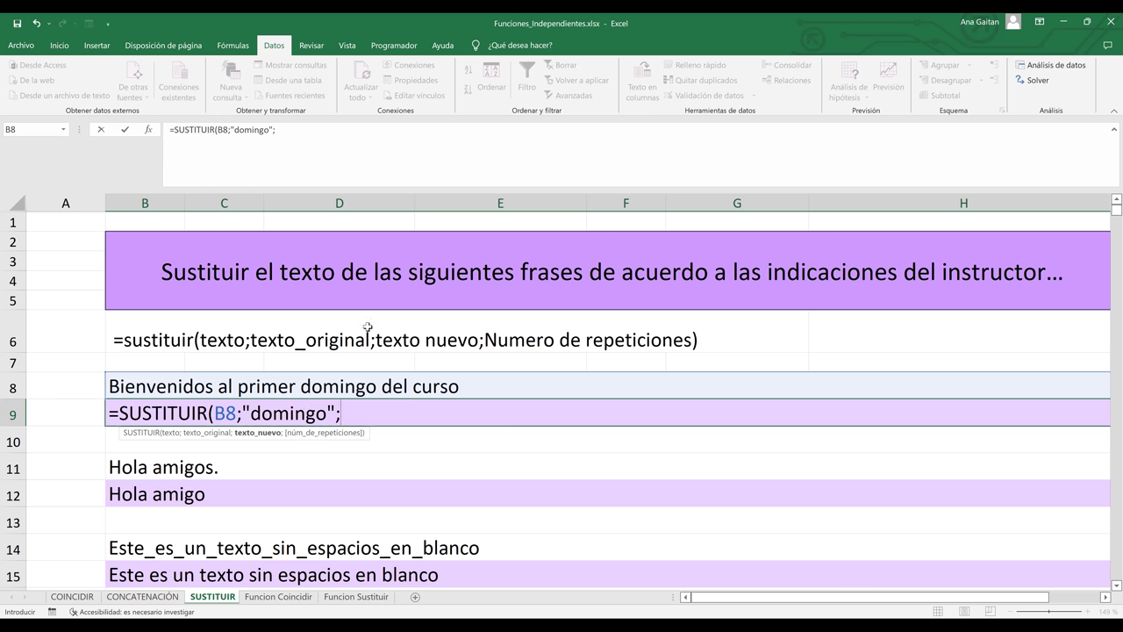
type("\"")
type("sabado")
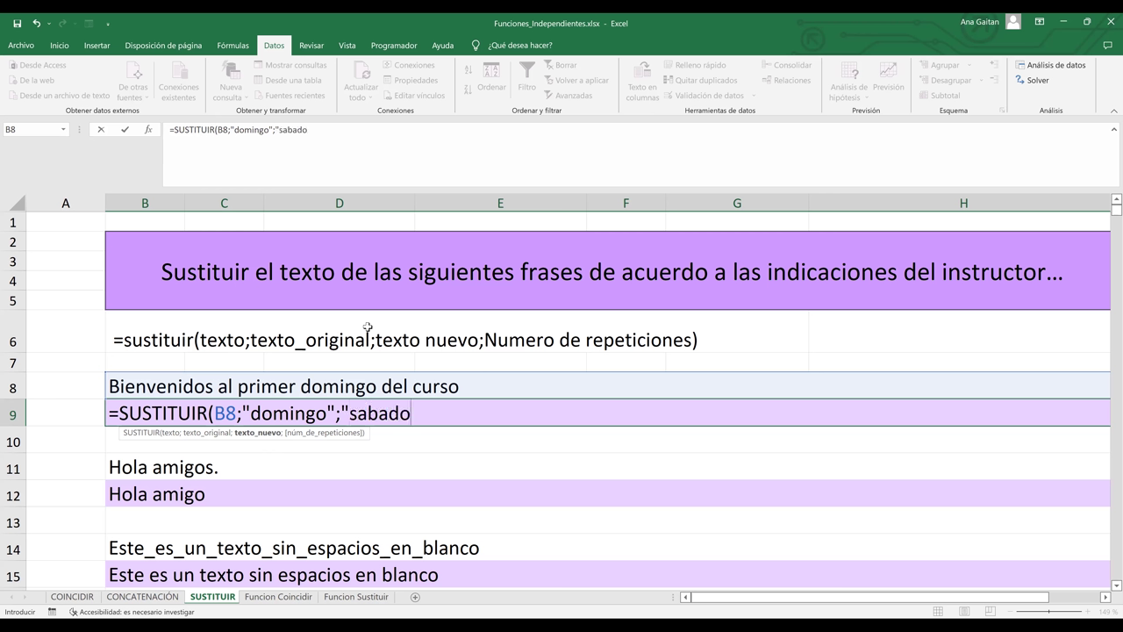
type("\")")
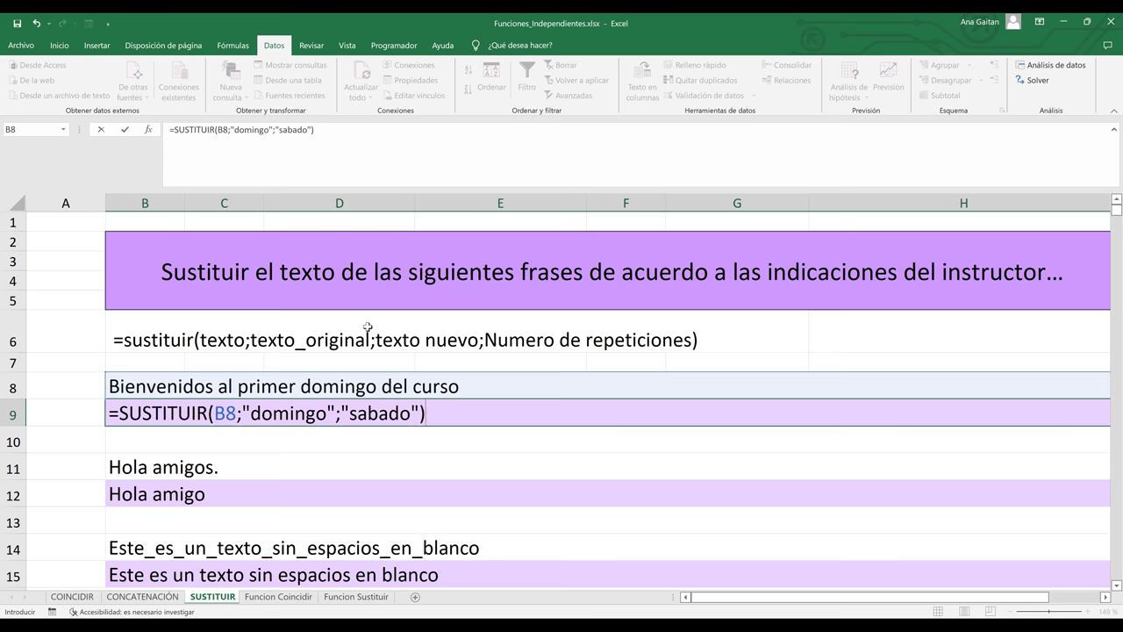
key("Return")
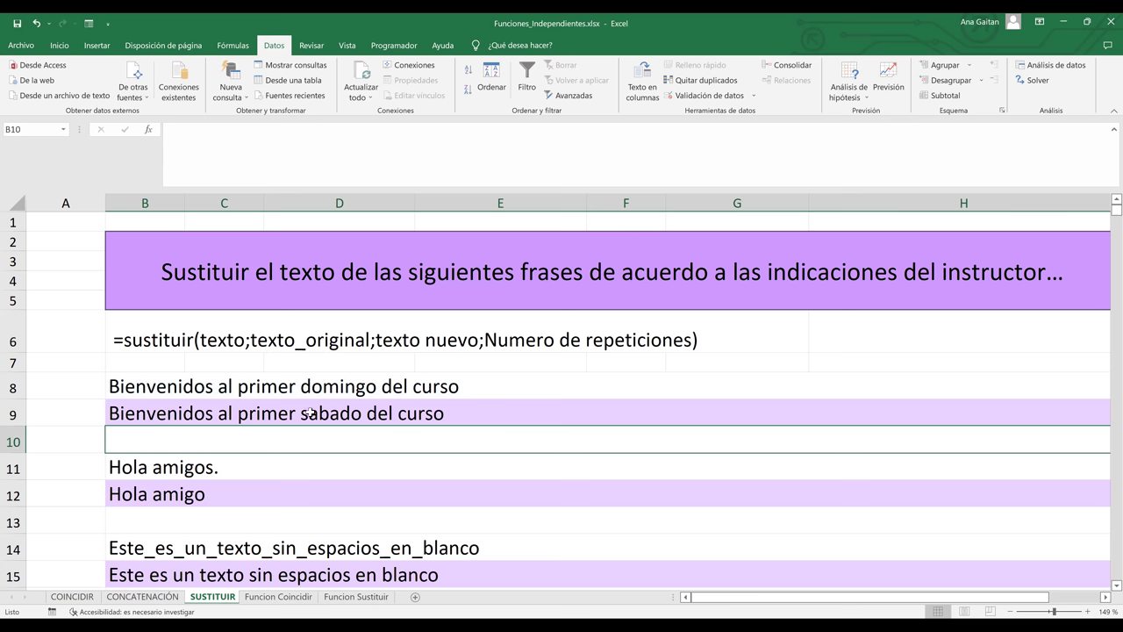
- Review B9's SUSTITUIR formula in the formula bar without changing it
left_click(422, 416)
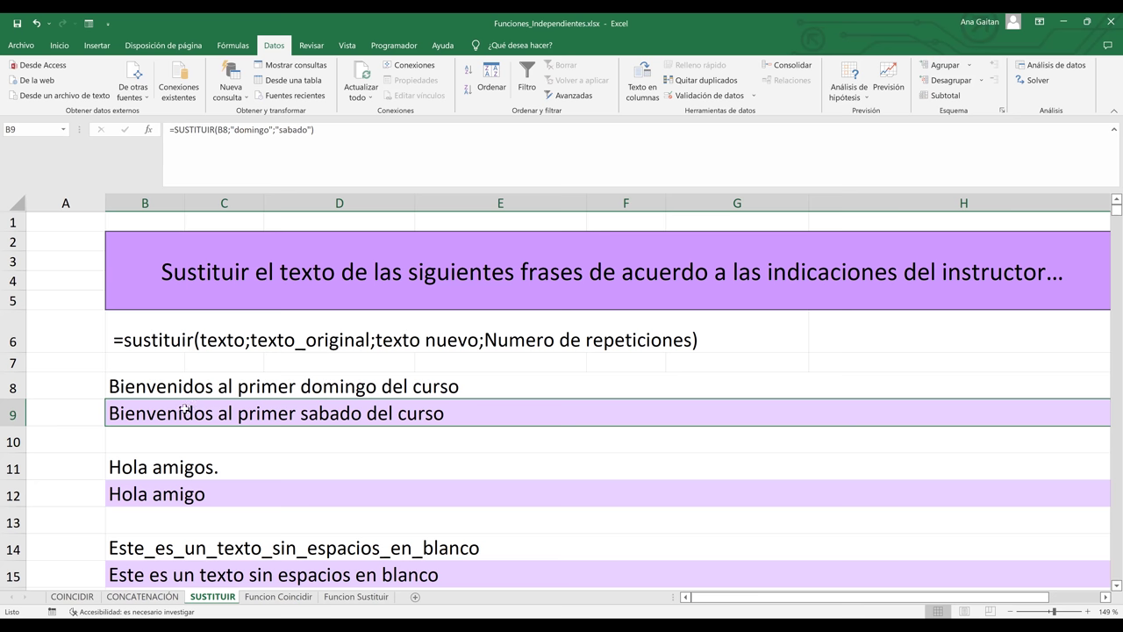
left_click(309, 131)
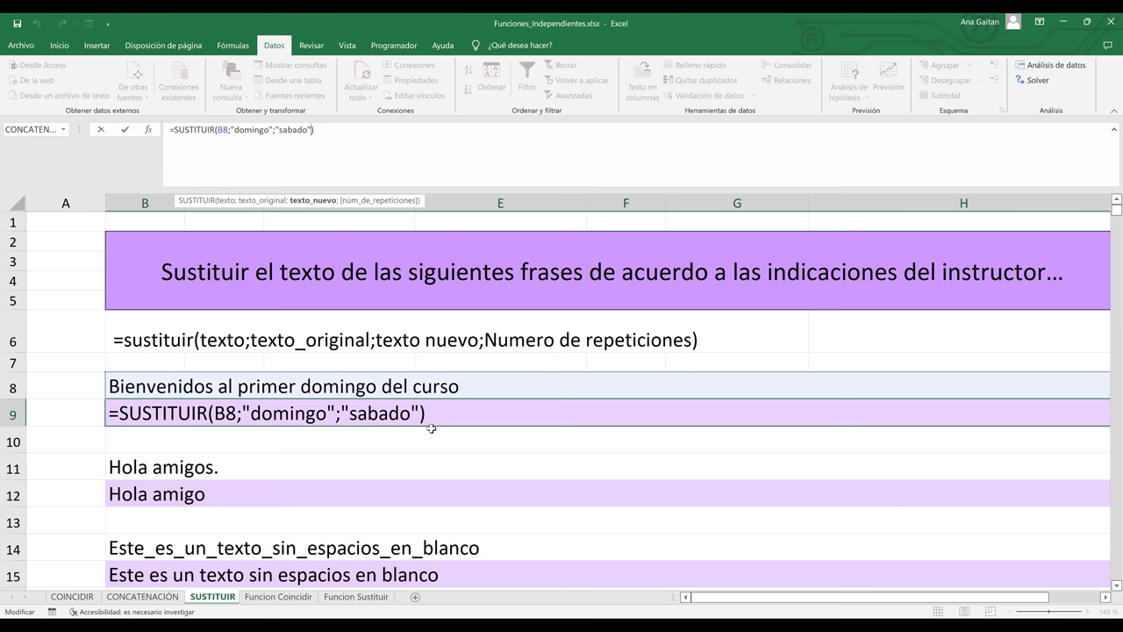
key("Return")
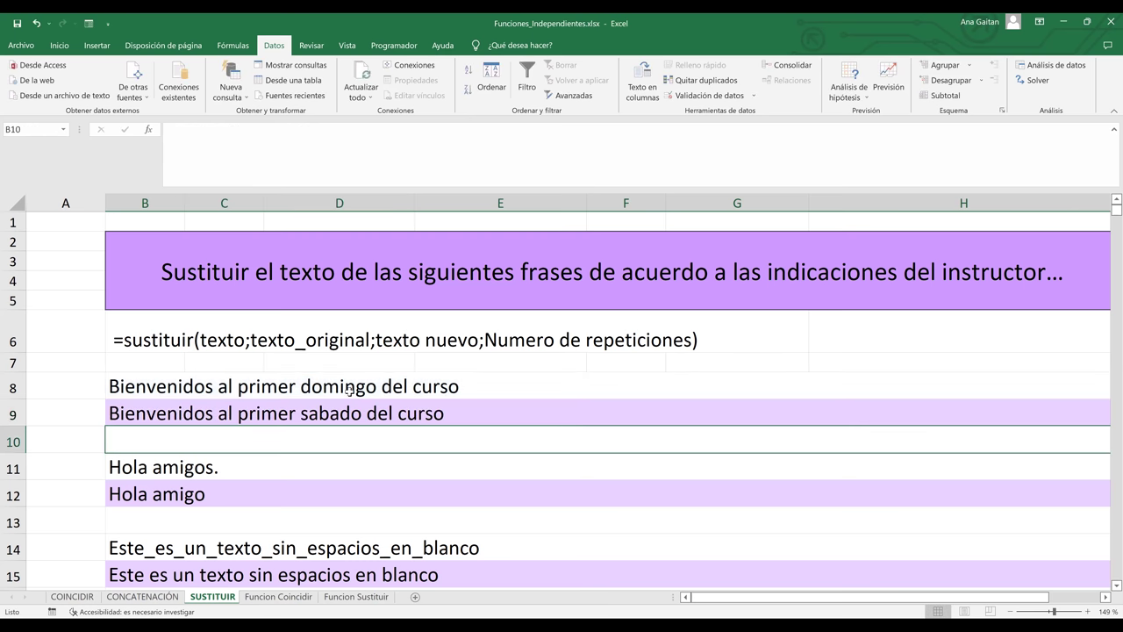
key("Up")
key("Up")
left_click(339, 449)
- Delete the substitution formulas in B12 and B15, leaving both empty
left_click(224, 499)
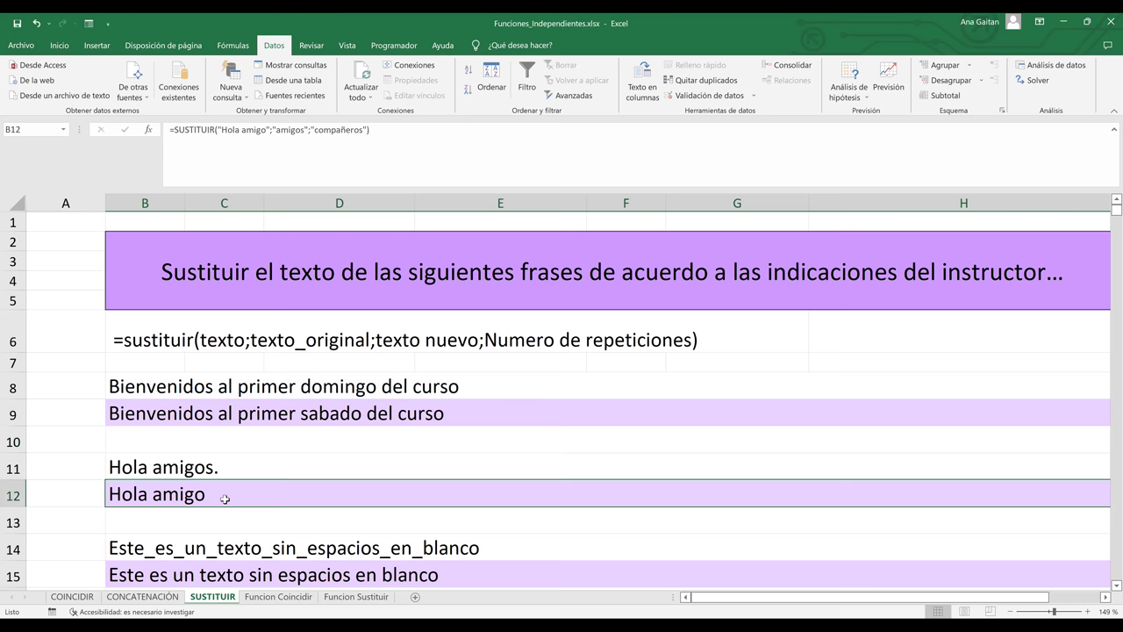
key("BackSpace")
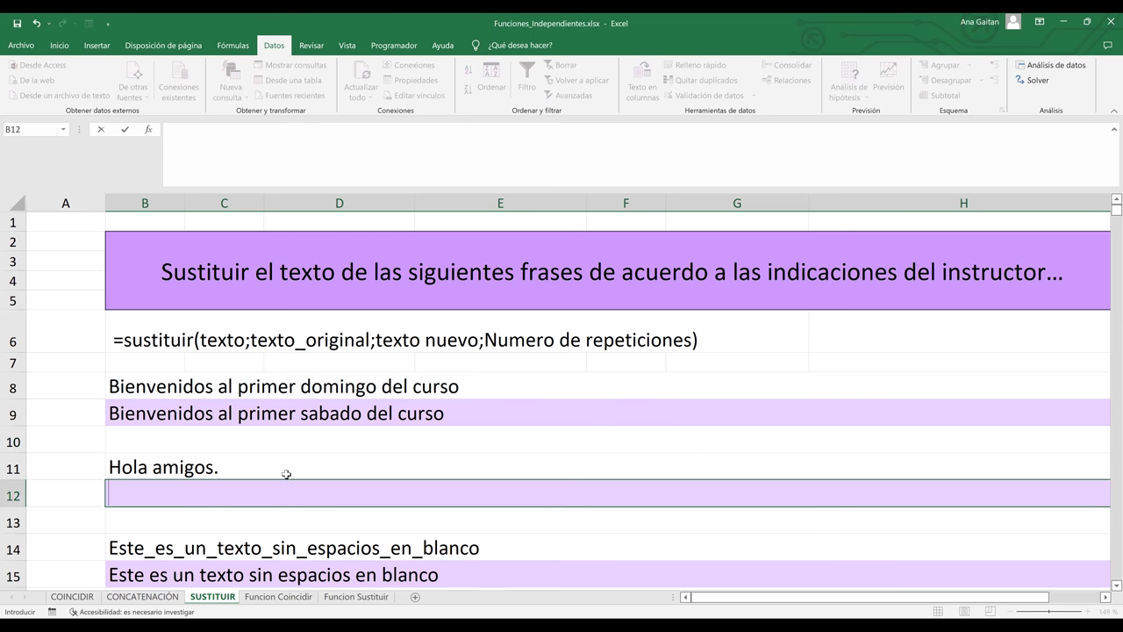
left_click(510, 465)
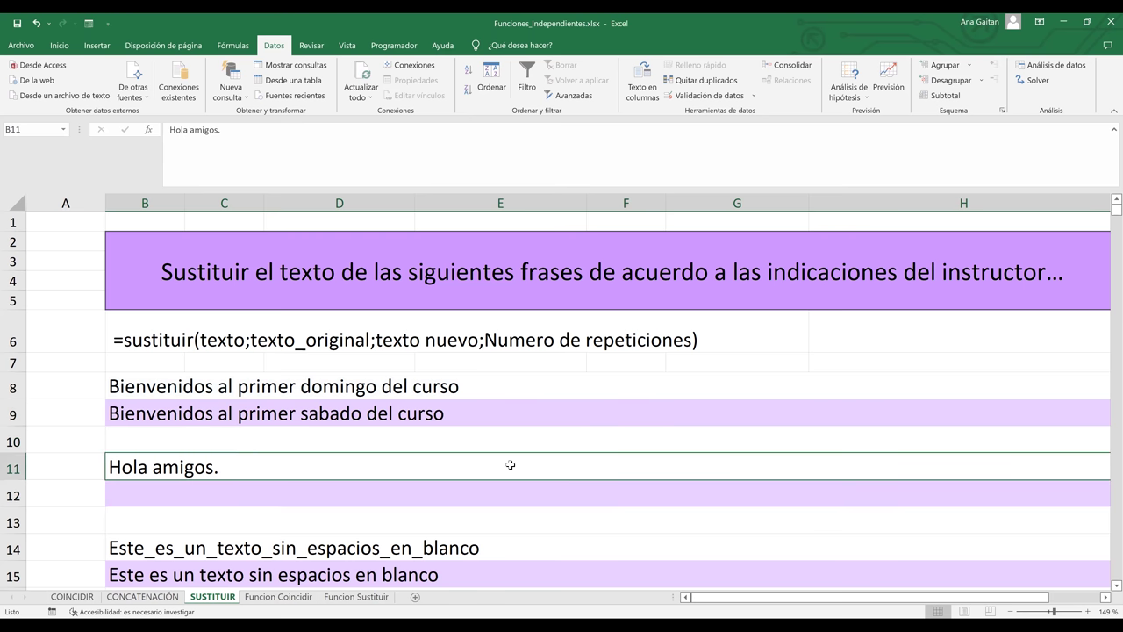
scroll(510, 465, "down", 2)
scroll(325, 389, "down", 1)
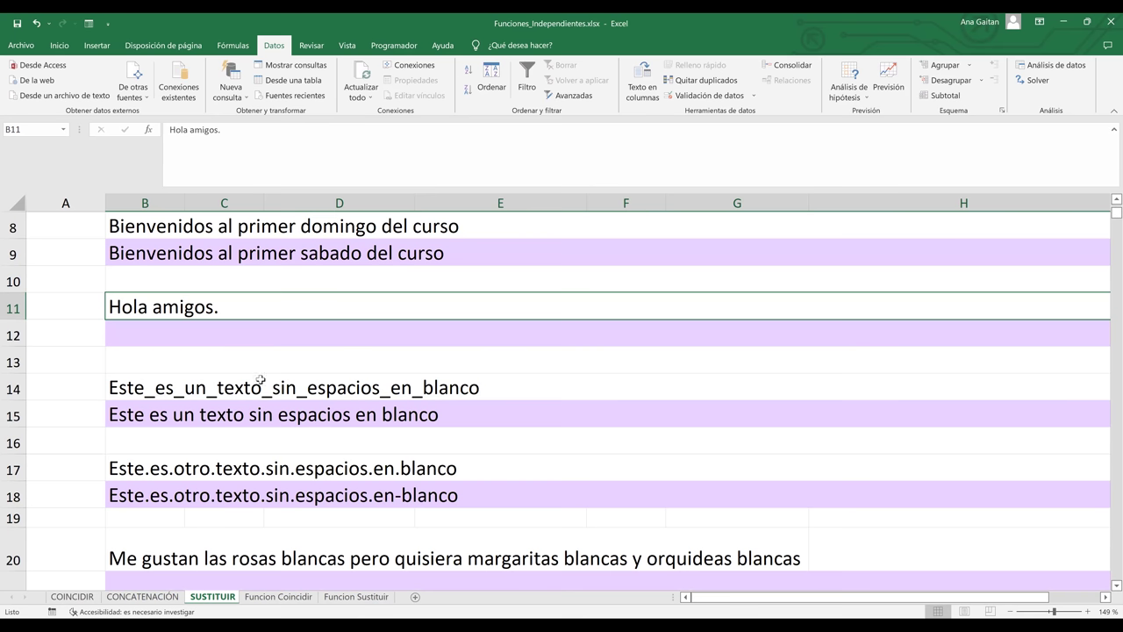
left_click(227, 414)
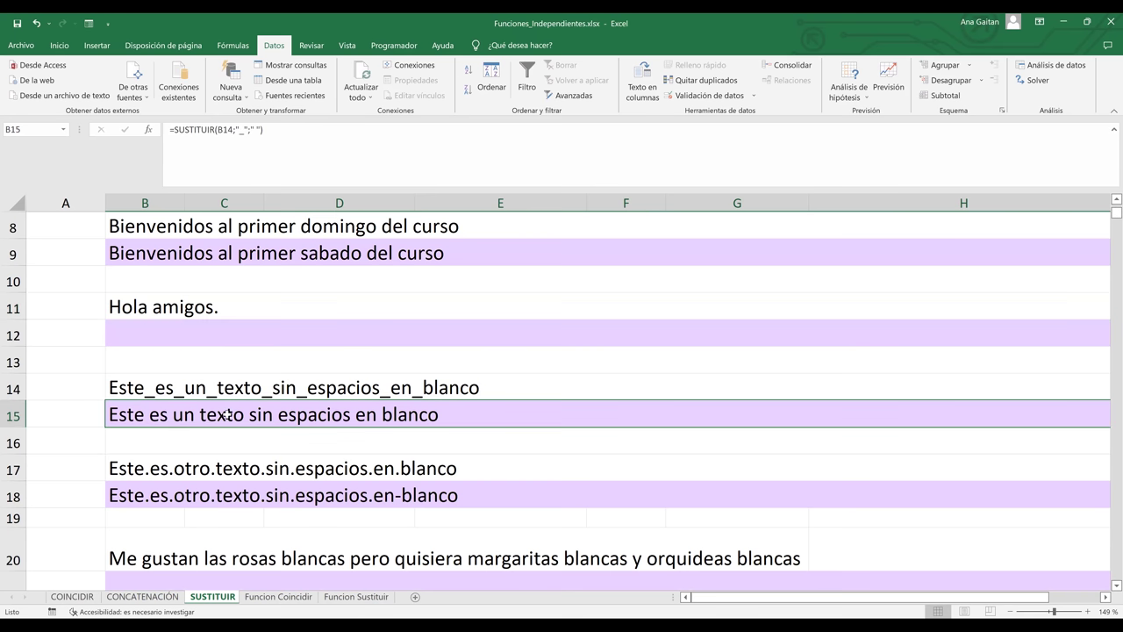
key("BackSpace")
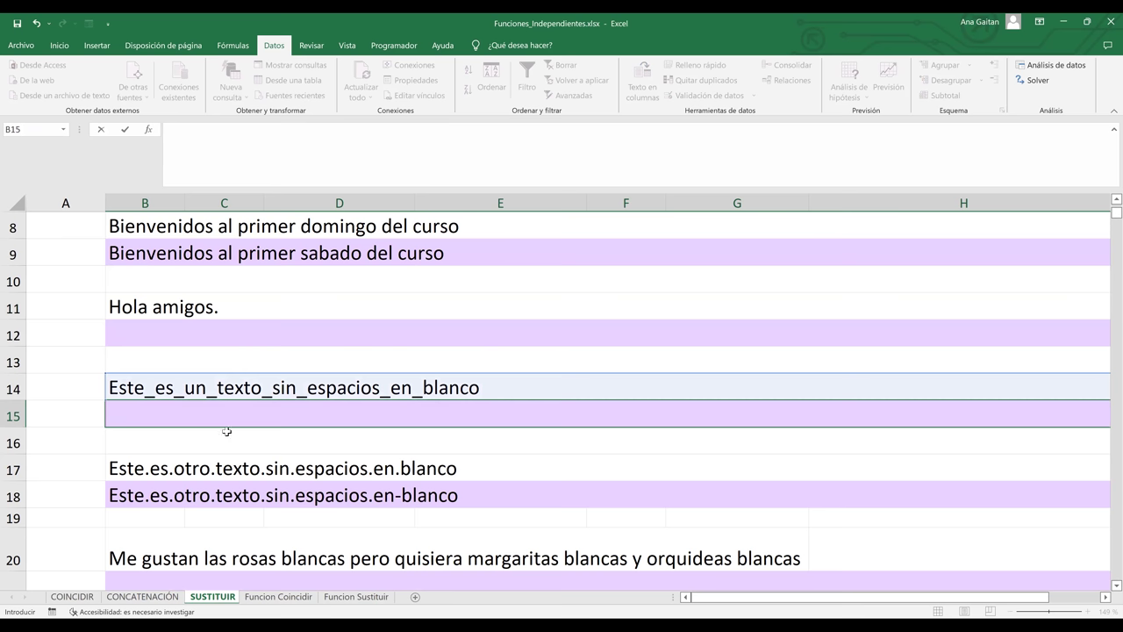
key("ctrl+Return")
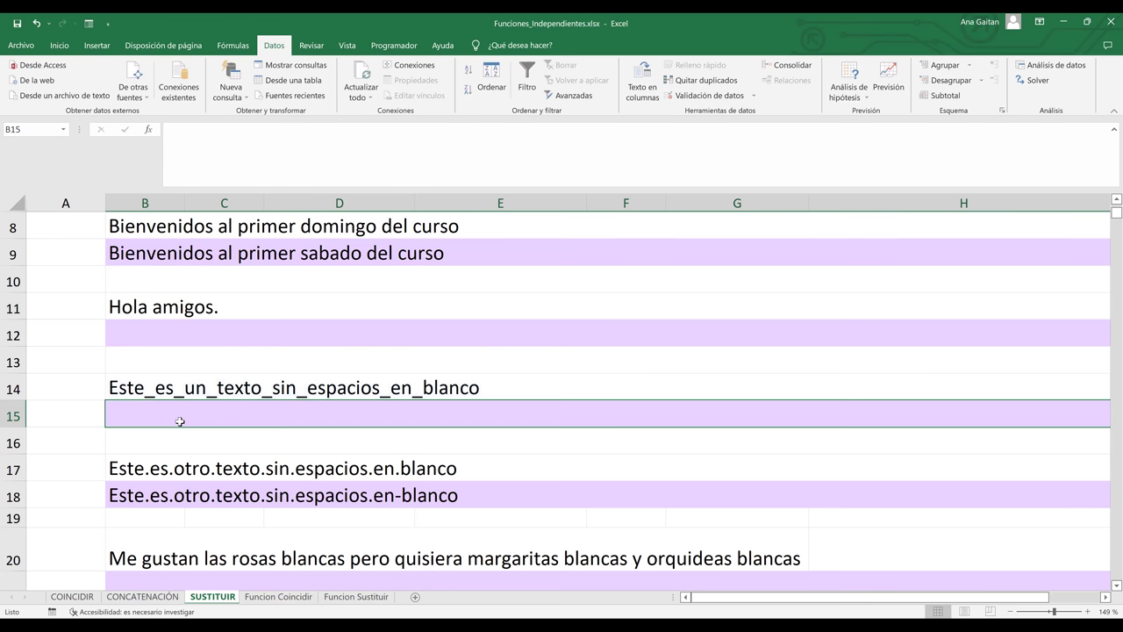
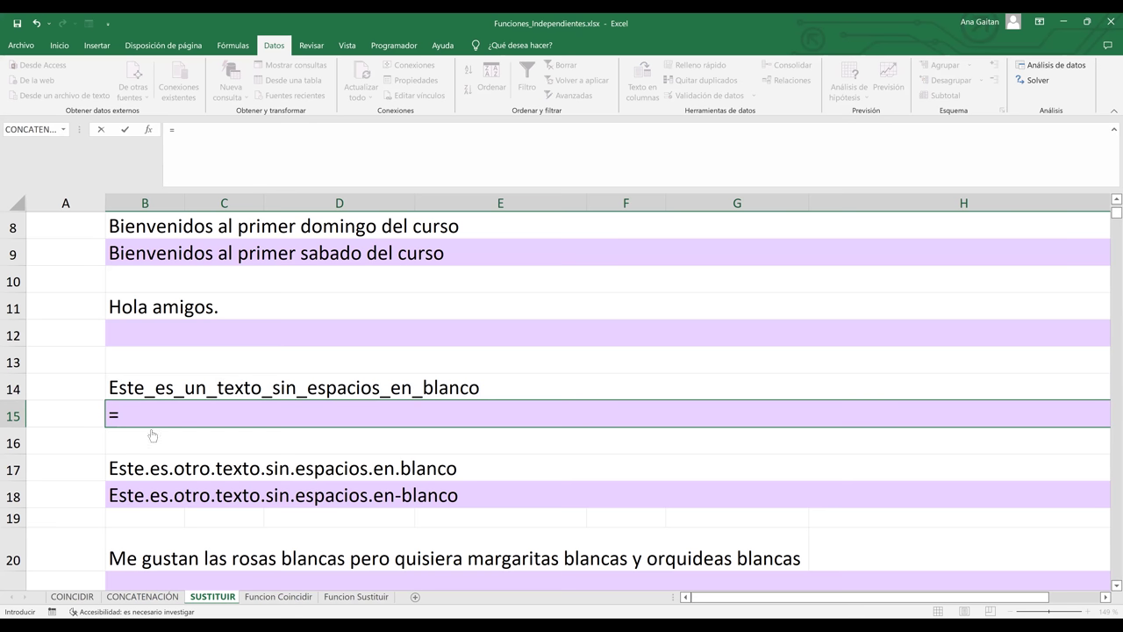
- In B15, begin =SUSTITUIR(B14;"_"; using B14's text and the underscore as the text to find
type("SUSTITUIR(")
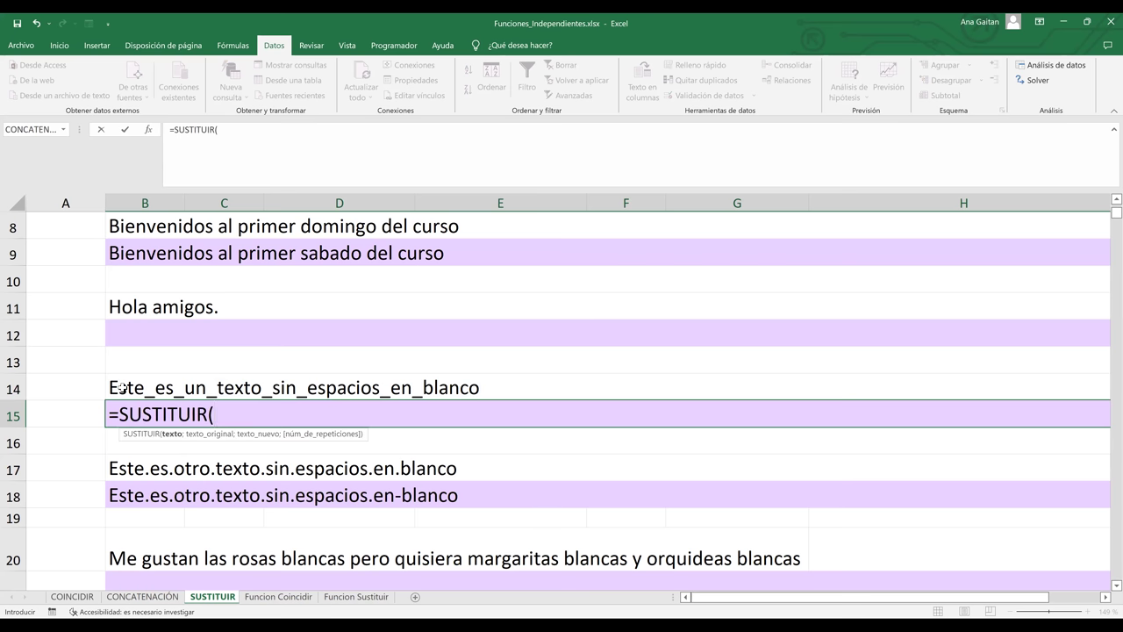
left_click(122, 387)
type(";")
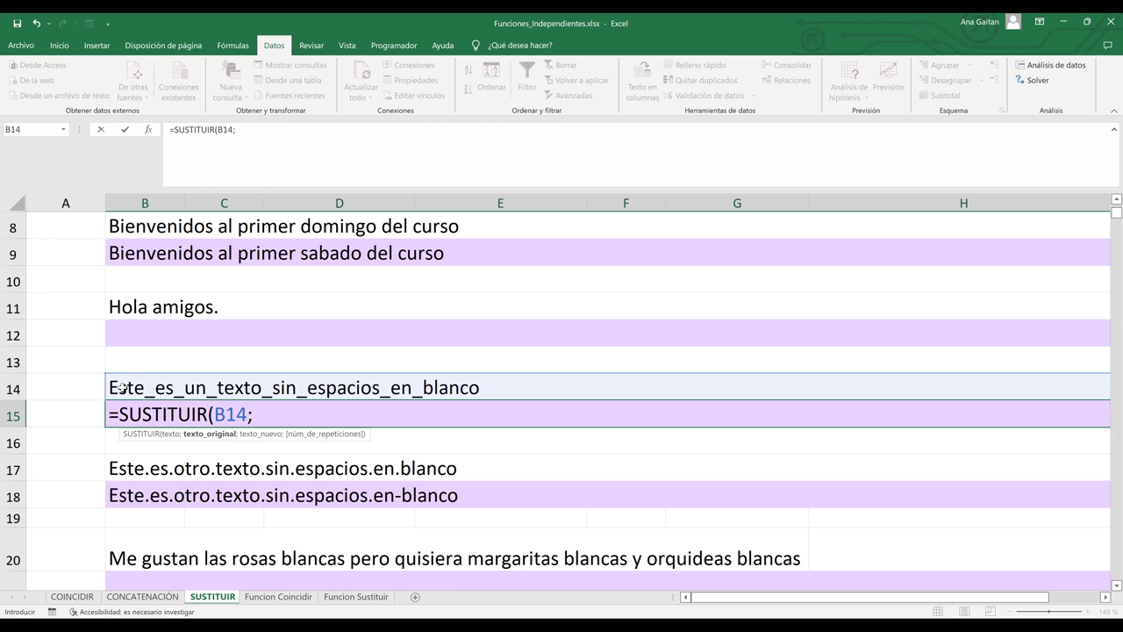
type("\"_\";")
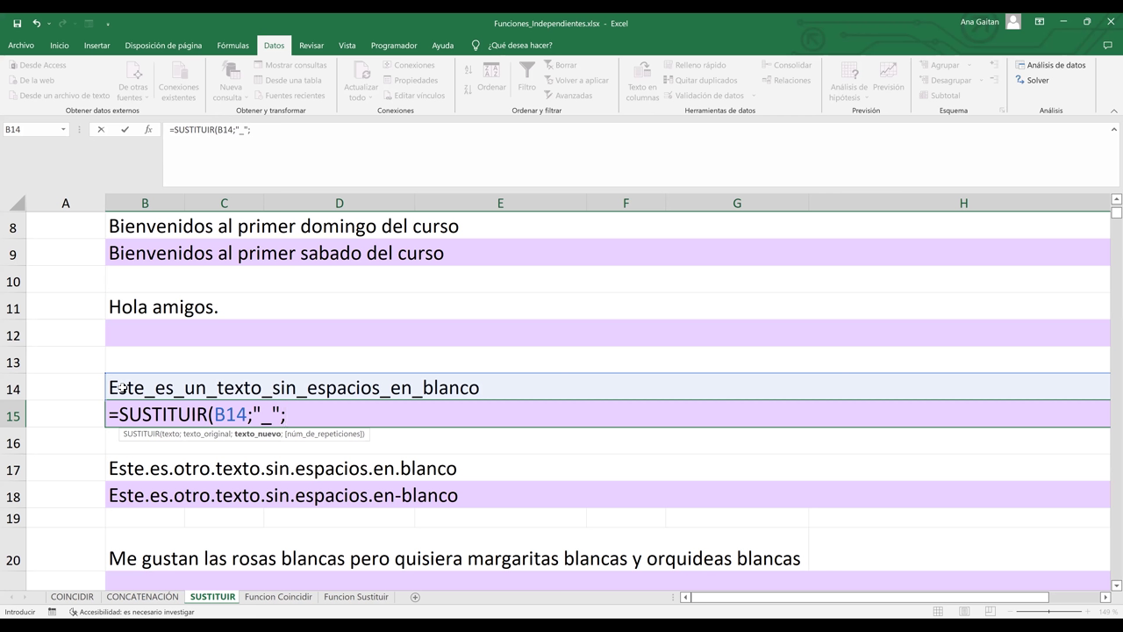
- Add " " as the replacement text and 4 as the occurrence number to B15's formula
type("\" \";")
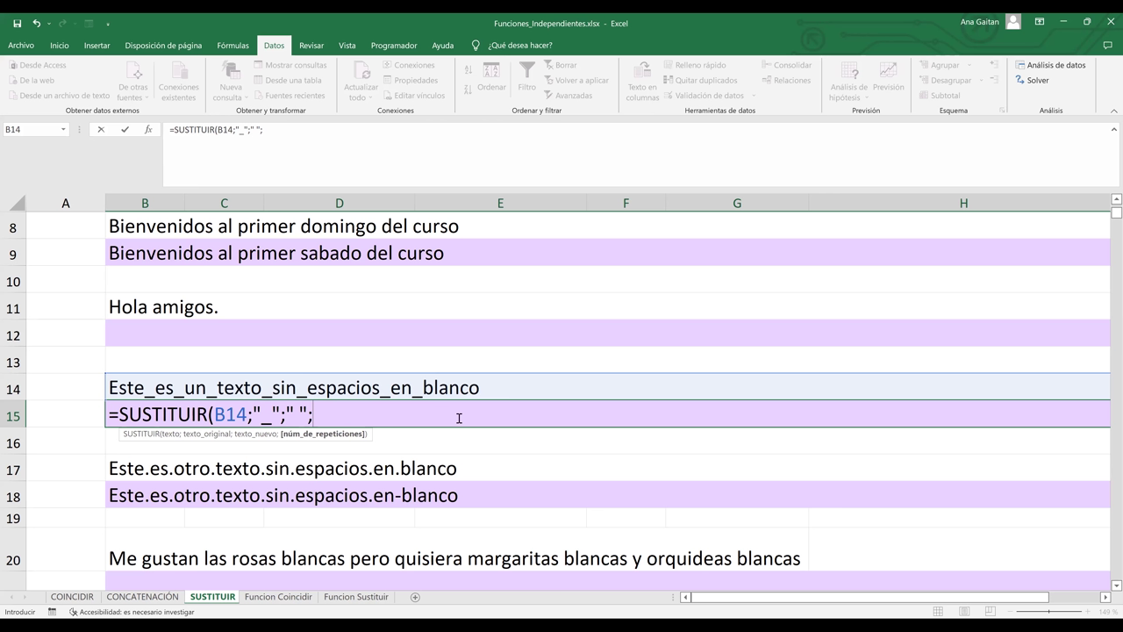
type("4")
- Close and enter =SUSTITUIR(B14;"_";" ";4) in B15, then review B18's existing SUSTITUIR formula
type(")")
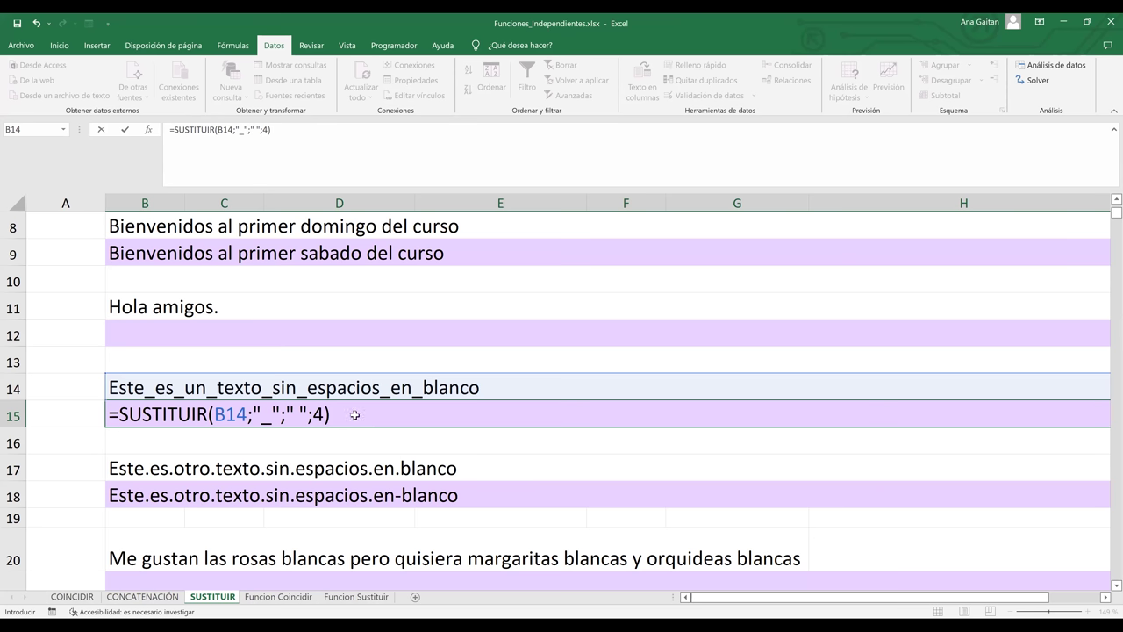
key("Return")
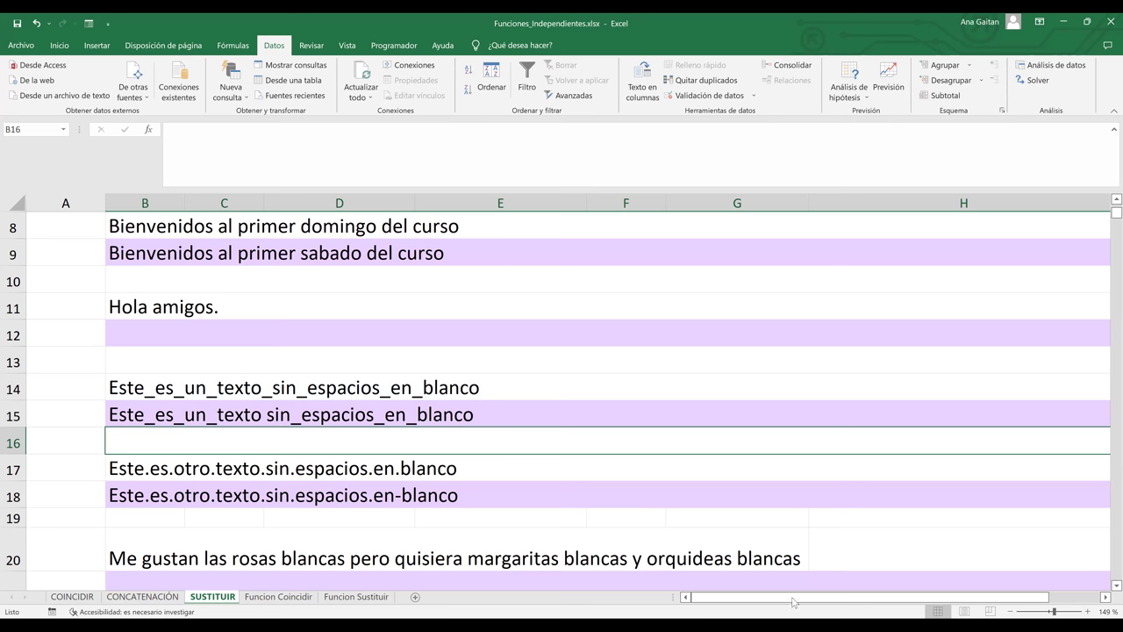
left_click(891, 492)
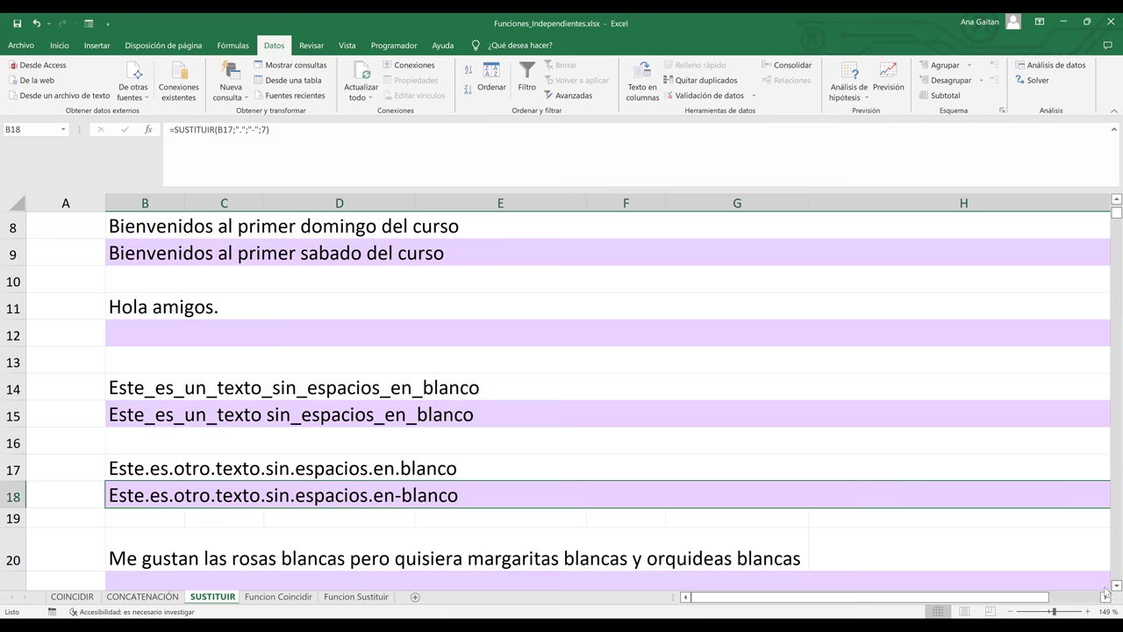
scroll(1105, 591, "down", 1)
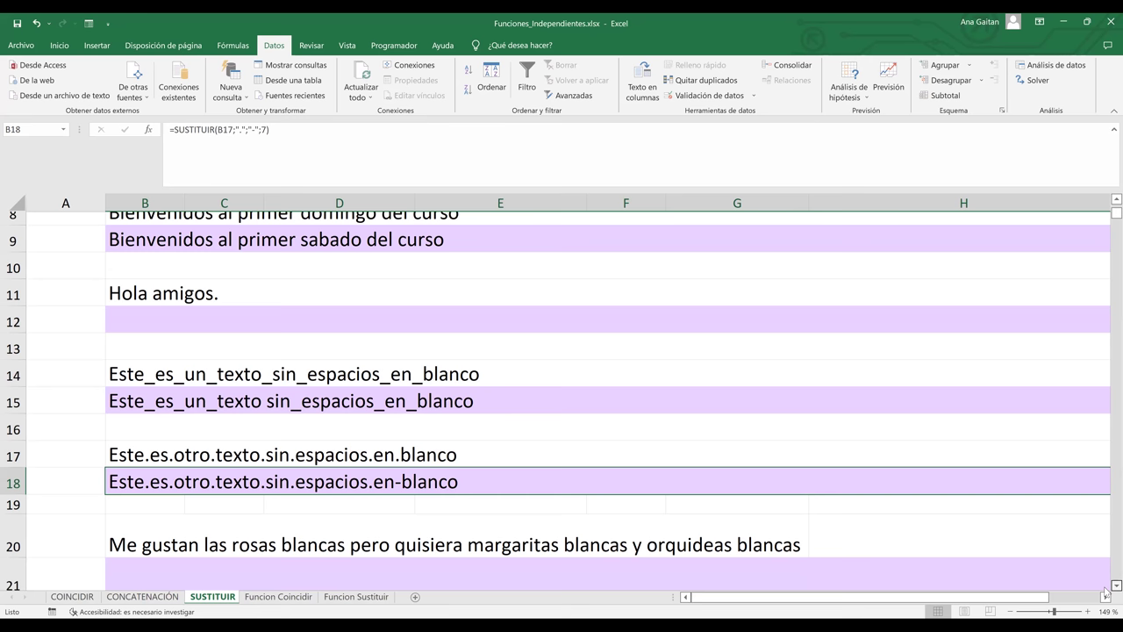
scroll(1105, 591, "down", 2)
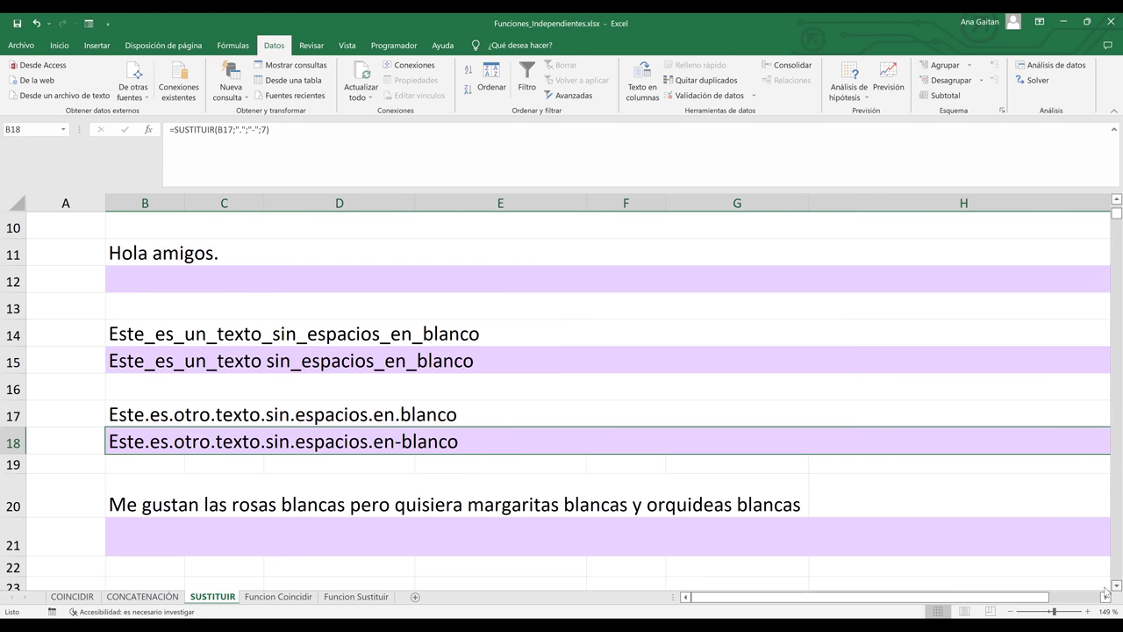